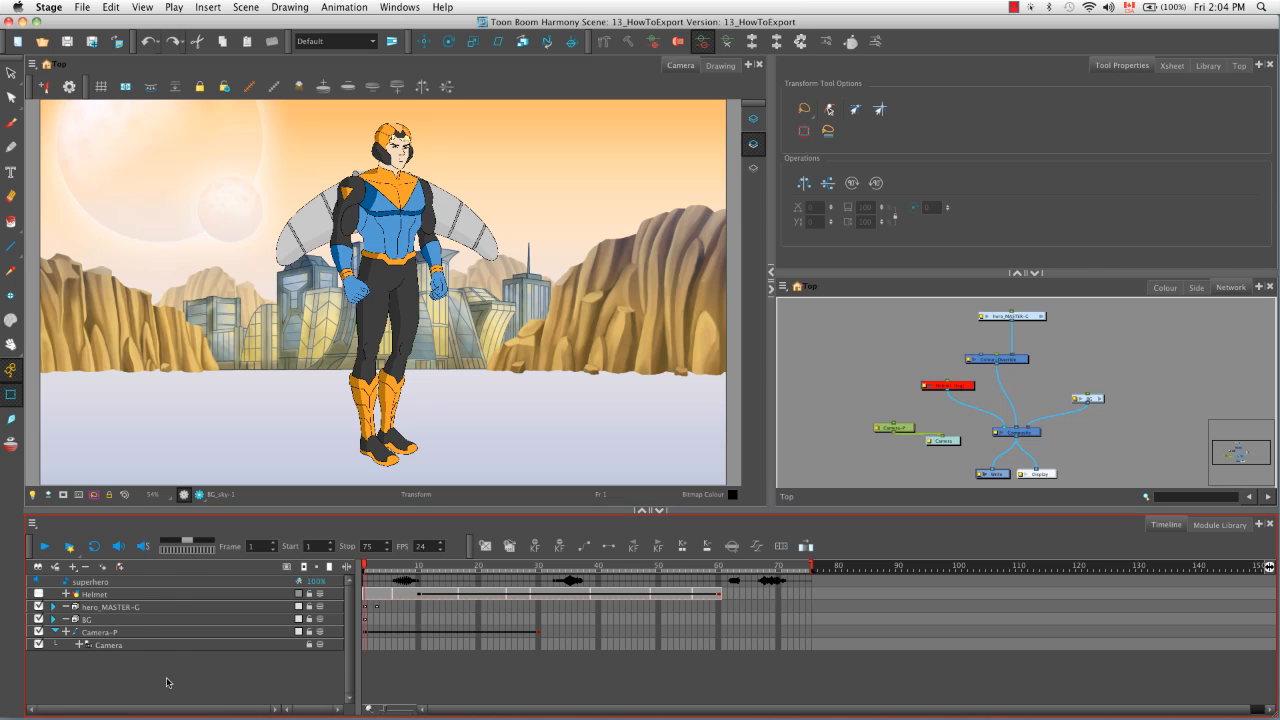
Preview the scene's camera move by scrubbing the timeline to frame 30 and back to frame 1.
{"action": "left_click_drag", "start_coordinate": [366, 568], "coordinate": [538, 568]}
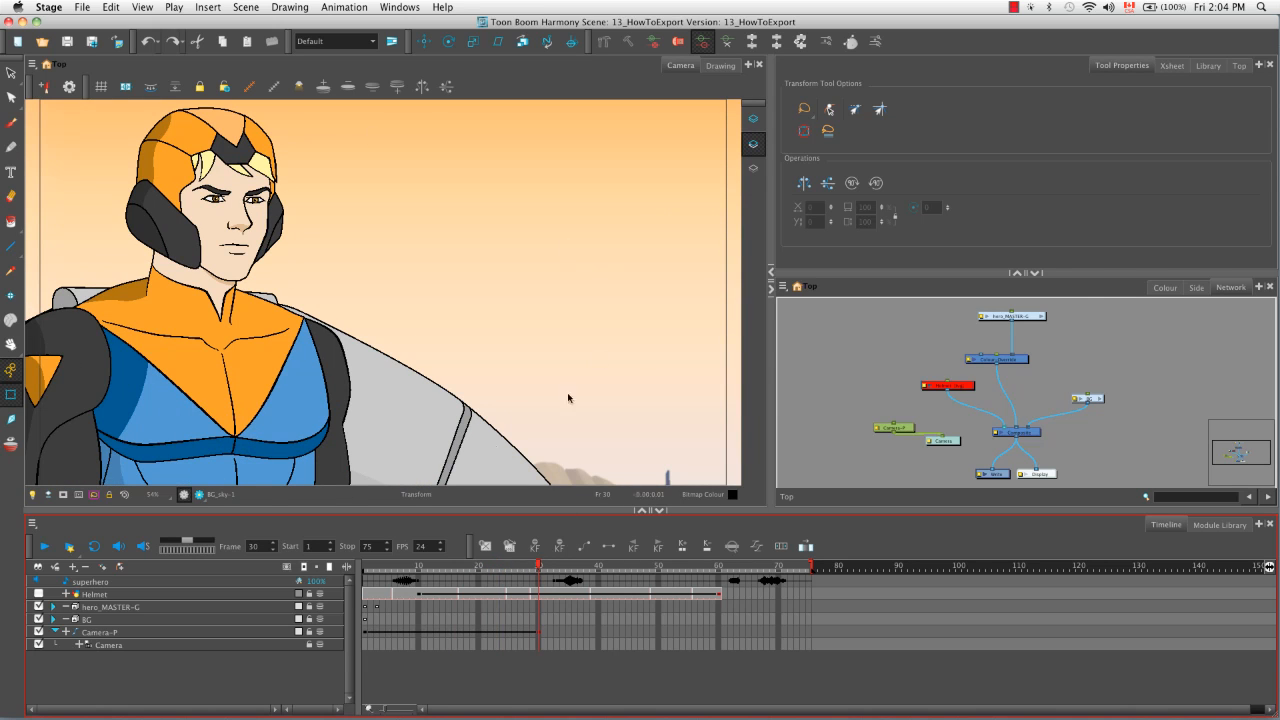
{"action": "left_click_drag", "start_coordinate": [538, 568], "coordinate": [360, 569]}
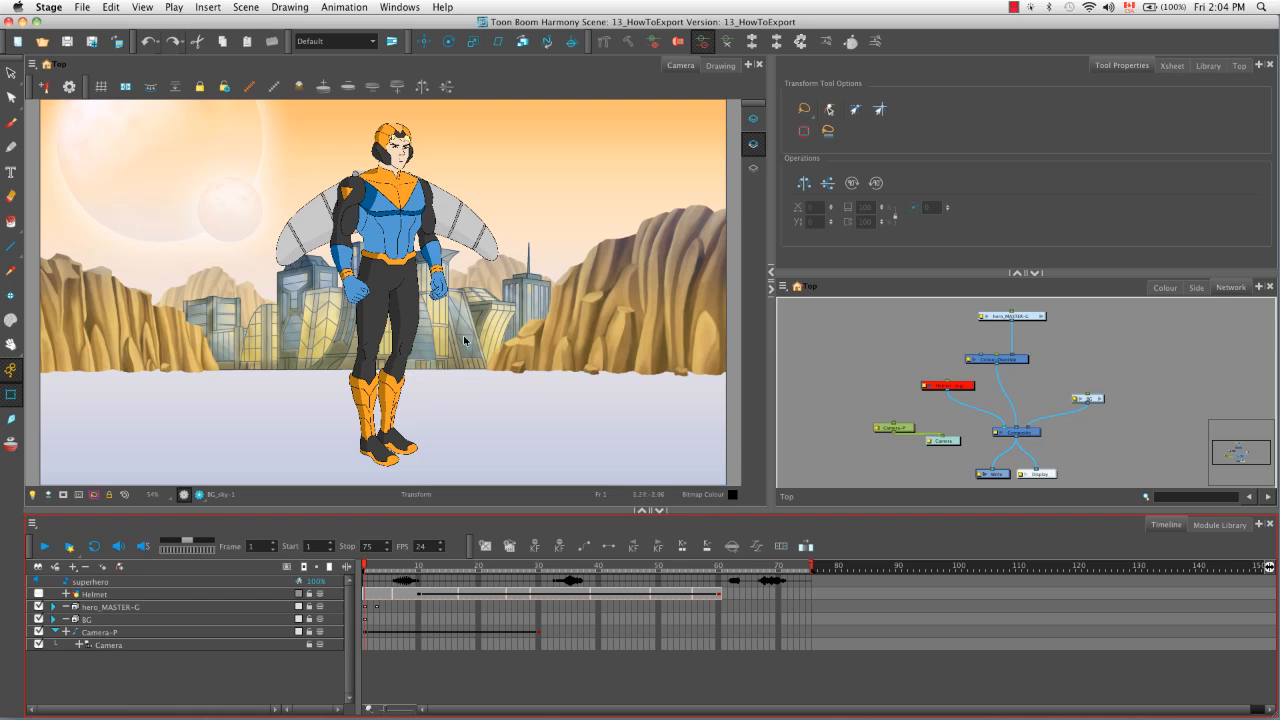
{"action": "mouse_move", "coordinate": [366, 568]}
{"action": "left_mouse_down"}
{"action": "mouse_move", "coordinate": [383, 570]}
{"action": "mouse_move", "coordinate": [352, 568]}
{"action": "mouse_move", "coordinate": [535, 578]}
{"action": "mouse_move", "coordinate": [530, 566]}
{"action": "mouse_move", "coordinate": [364, 563]}
{"action": "left_mouse_up"}
{"action": "left_click", "coordinate": [81, 10]}
{"action": "mouse_move", "coordinate": [150, 163]}
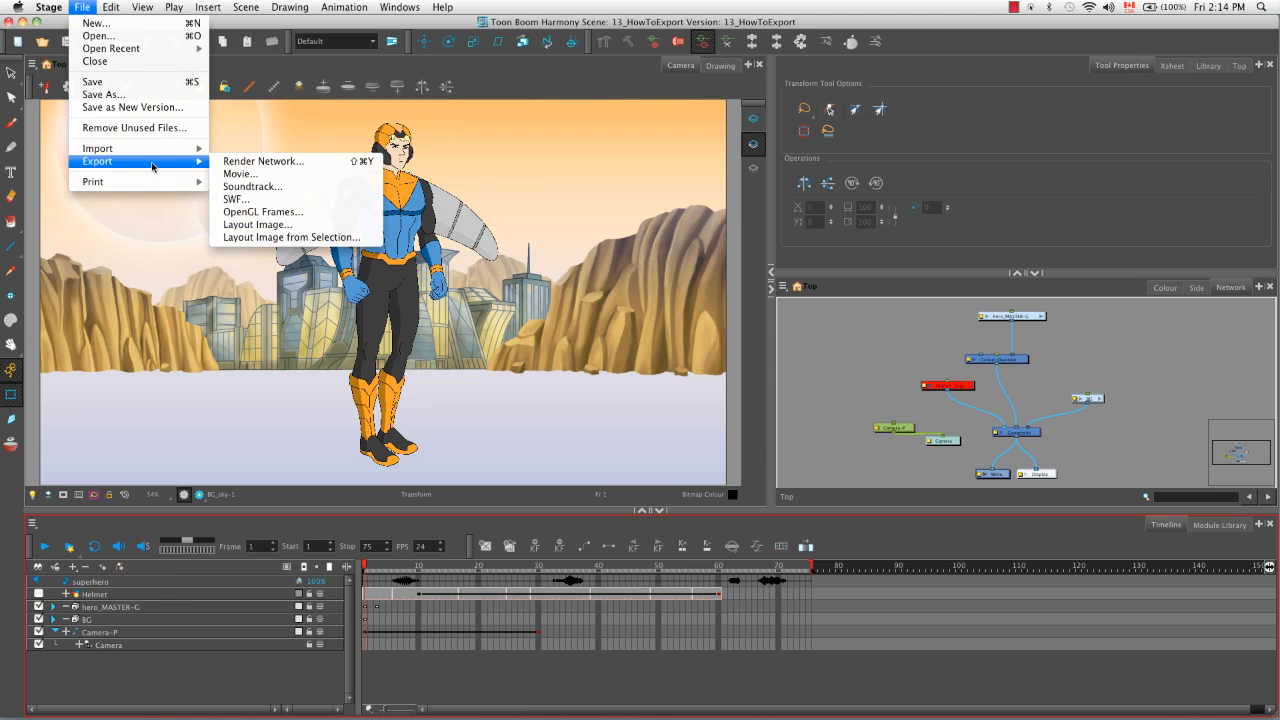
{"action": "left_click", "coordinate": [285, 175]}
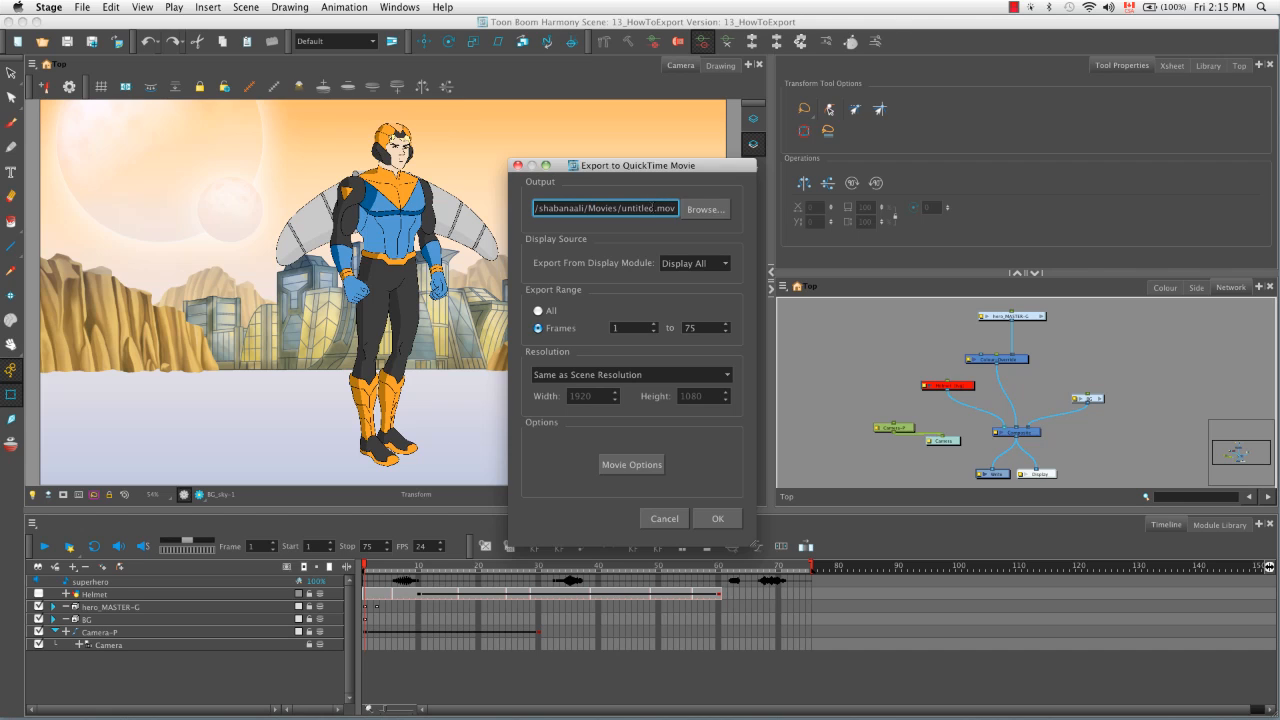
{"action": "left_click_drag", "start_coordinate": [656, 208], "coordinate": [626, 202]}
{"action": "type", "text": "QTscene"}
{"action": "left_click", "coordinate": [664, 518]}
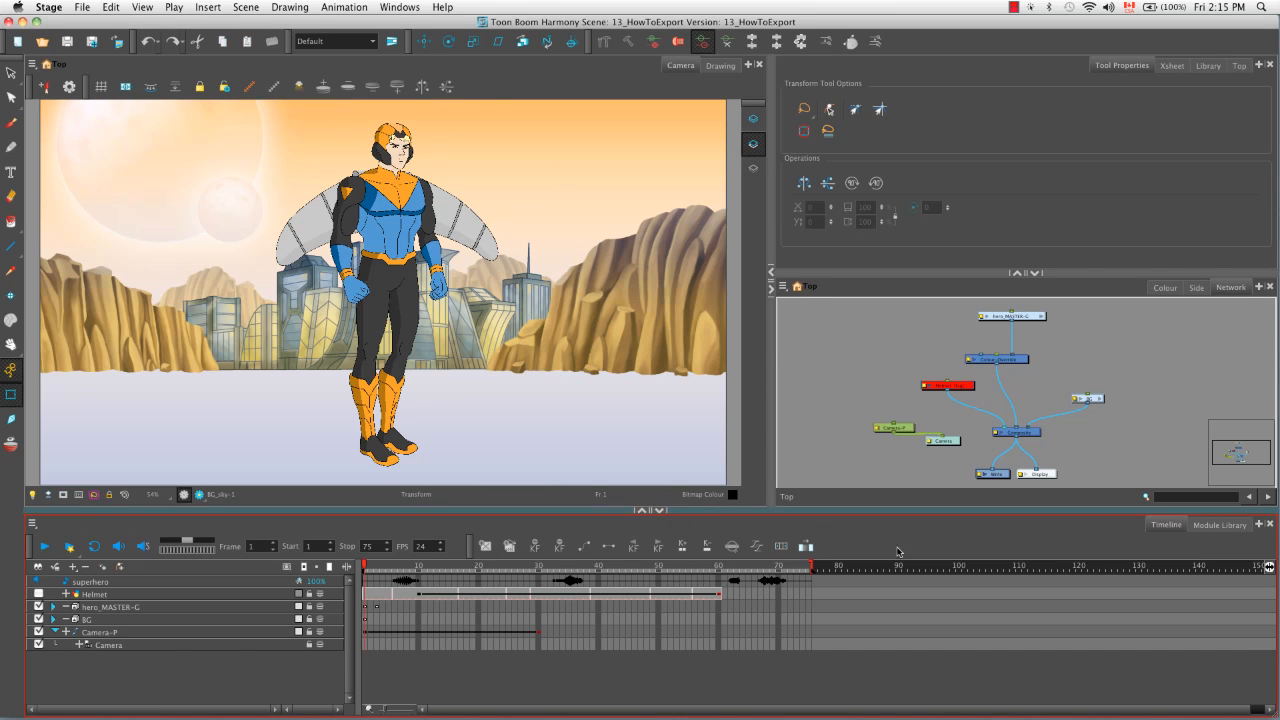
Add a Display module to the network and connect it to the output of the Helmet drawing node.
{"action": "left_click", "coordinate": [1199, 530]}
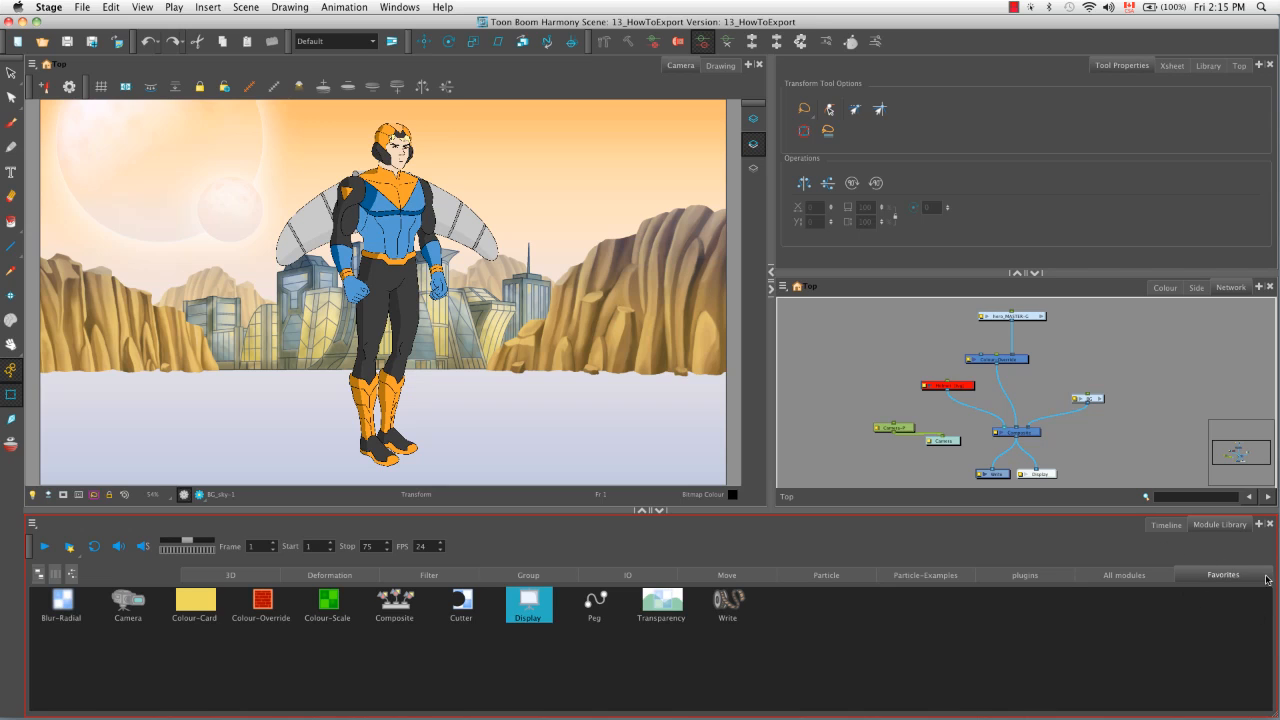
{"action": "left_click_drag", "start_coordinate": [529, 604], "coordinate": [925, 370]}
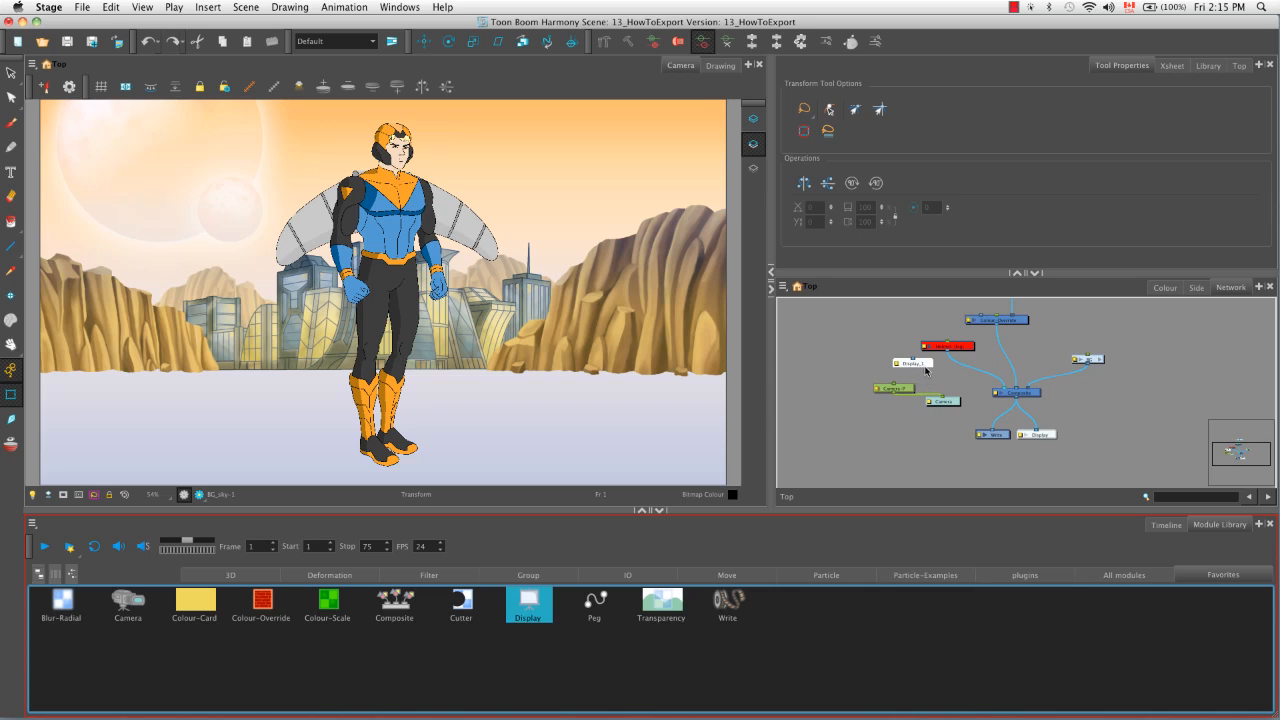
{"action": "left_click", "coordinate": [920, 360]}
{"action": "left_click_drag", "start_coordinate": [919, 357], "coordinate": [909, 358]}
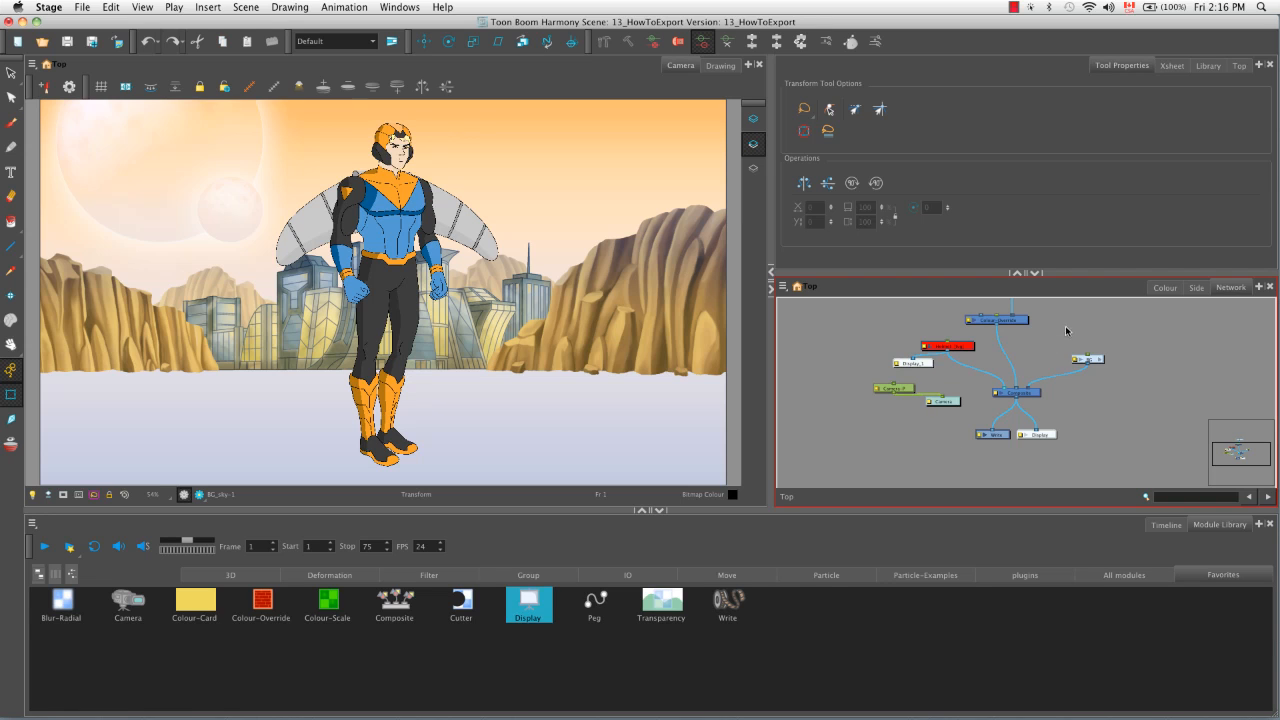
Inside the hero_MASTER-G group, add a Display module connected to the output of Composite_1, and return to the top level.
{"action": "left_click_drag", "start_coordinate": [1070, 330], "coordinate": [1037, 382]}
{"action": "left_click", "coordinate": [1017, 347]}
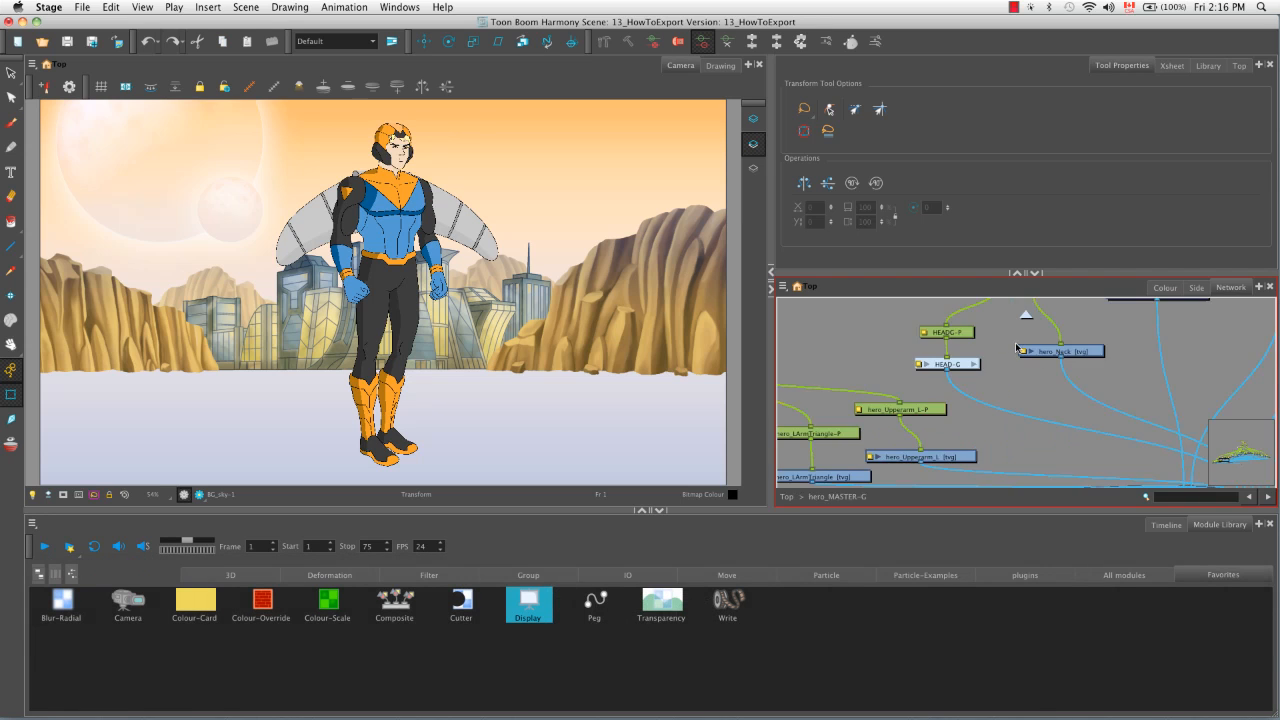
{"action": "key", "text": "space"}
{"action": "left_click_drag", "start_coordinate": [1057, 455], "coordinate": [1034, 363]}
{"action": "left_click_drag", "start_coordinate": [1225, 425], "coordinate": [1063, 386]}
{"action": "left_click_drag", "start_coordinate": [1225, 368], "coordinate": [1109, 419]}
{"action": "left_click_drag", "start_coordinate": [525, 605], "coordinate": [902, 418]}
{"action": "left_click", "coordinate": [934, 440]}
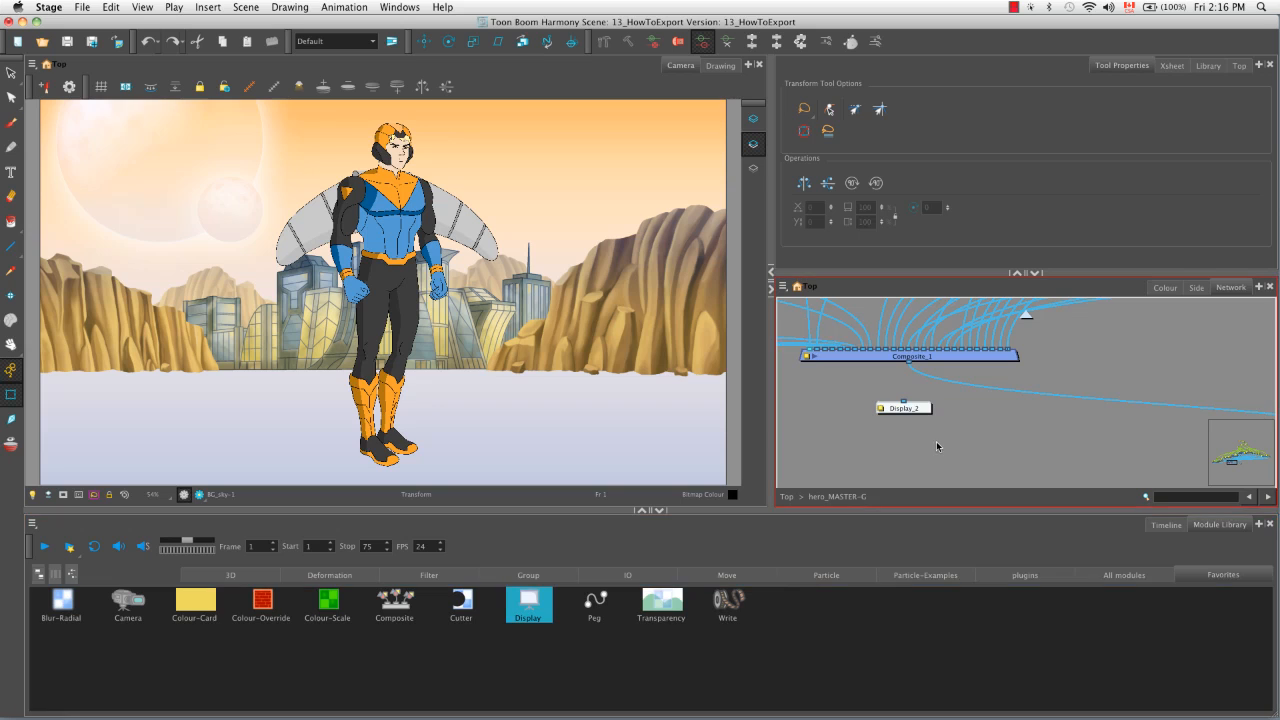
{"action": "left_click_drag", "start_coordinate": [909, 361], "coordinate": [901, 404]}
{"action": "left_click", "coordinate": [1026, 315]}
{"action": "key", "text": "space"}
{"action": "left_click_drag", "start_coordinate": [988, 368], "coordinate": [976, 291]}
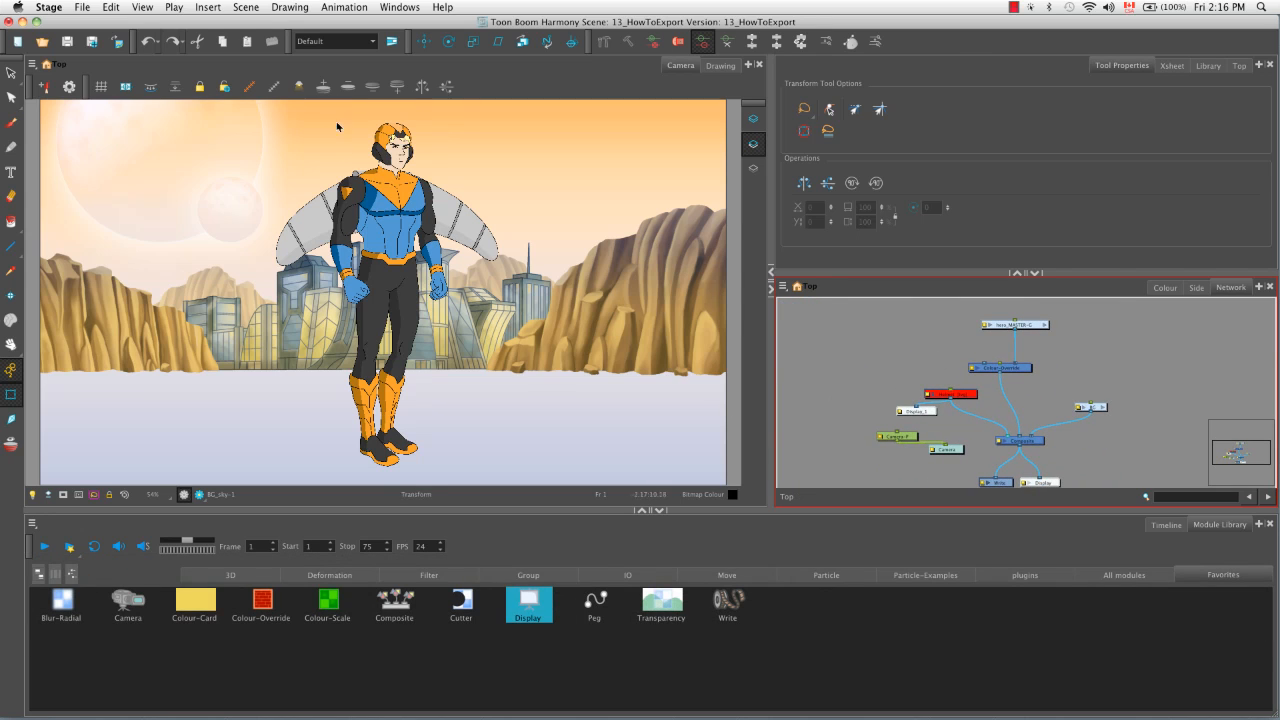
Show the Display toolbar in the workspace.
{"action": "left_click", "coordinate": [400, 8]}
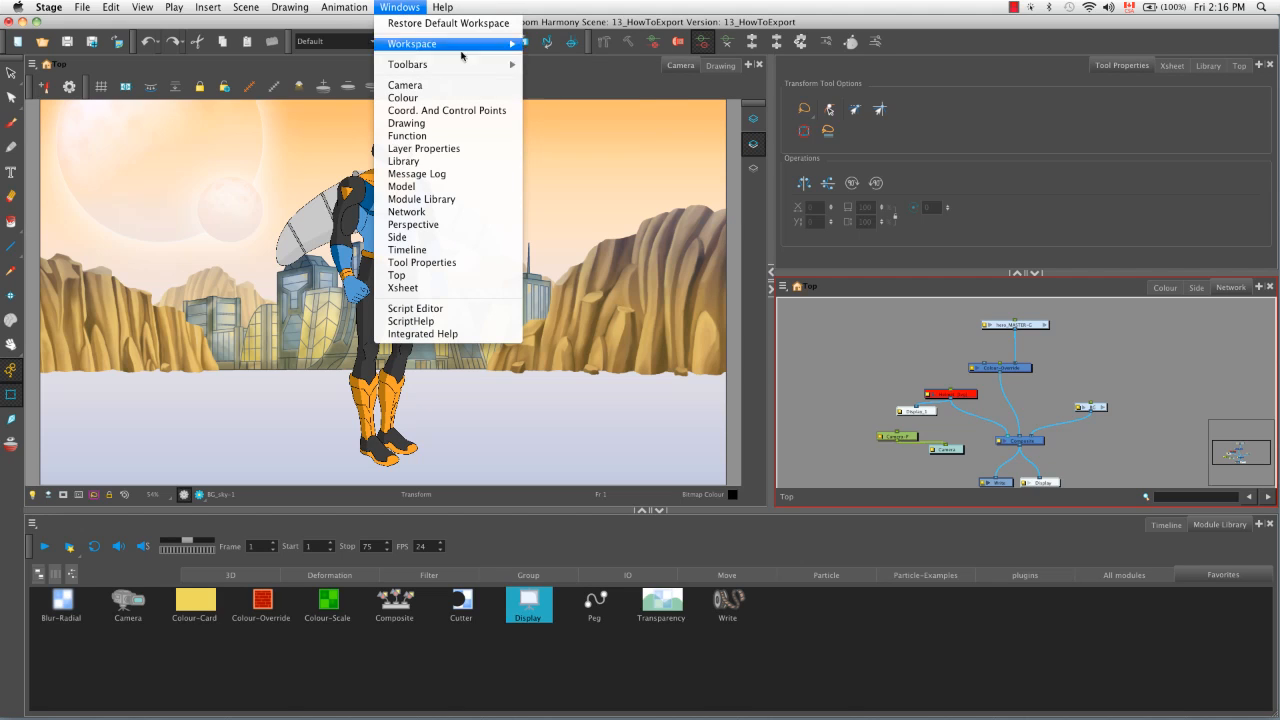
{"action": "mouse_move", "coordinate": [470, 66]}
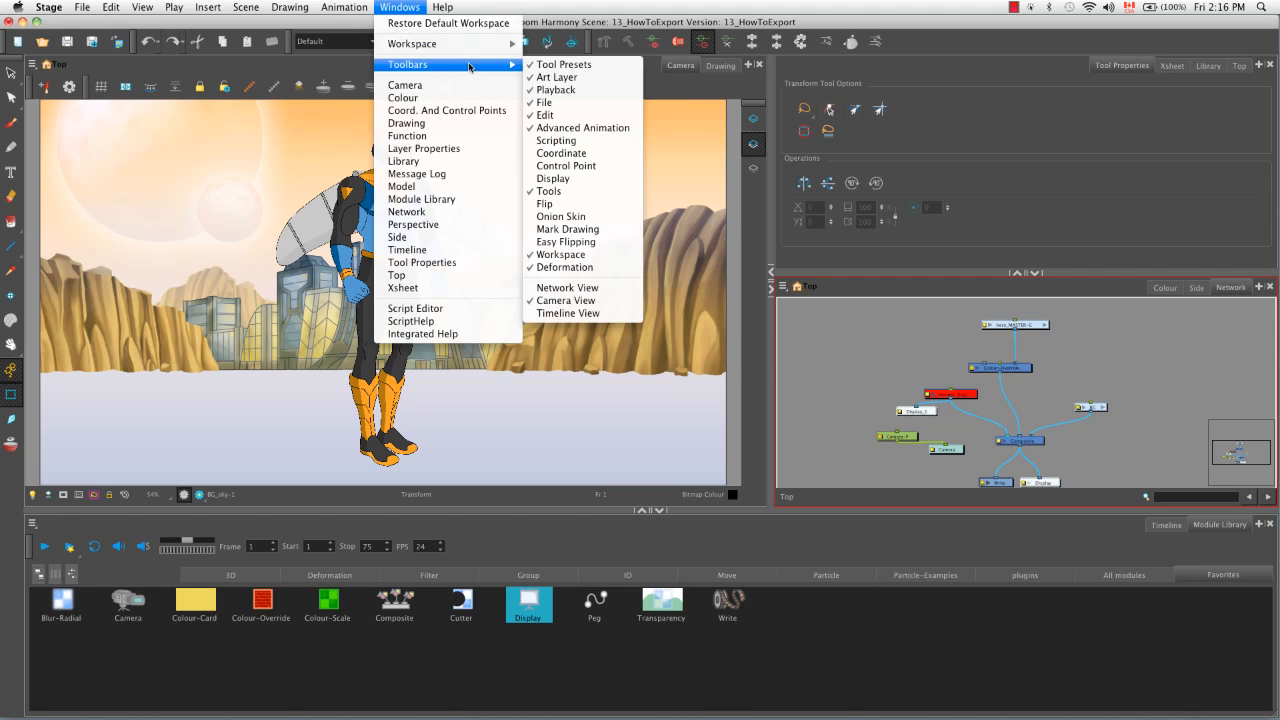
{"action": "left_click", "coordinate": [585, 179]}
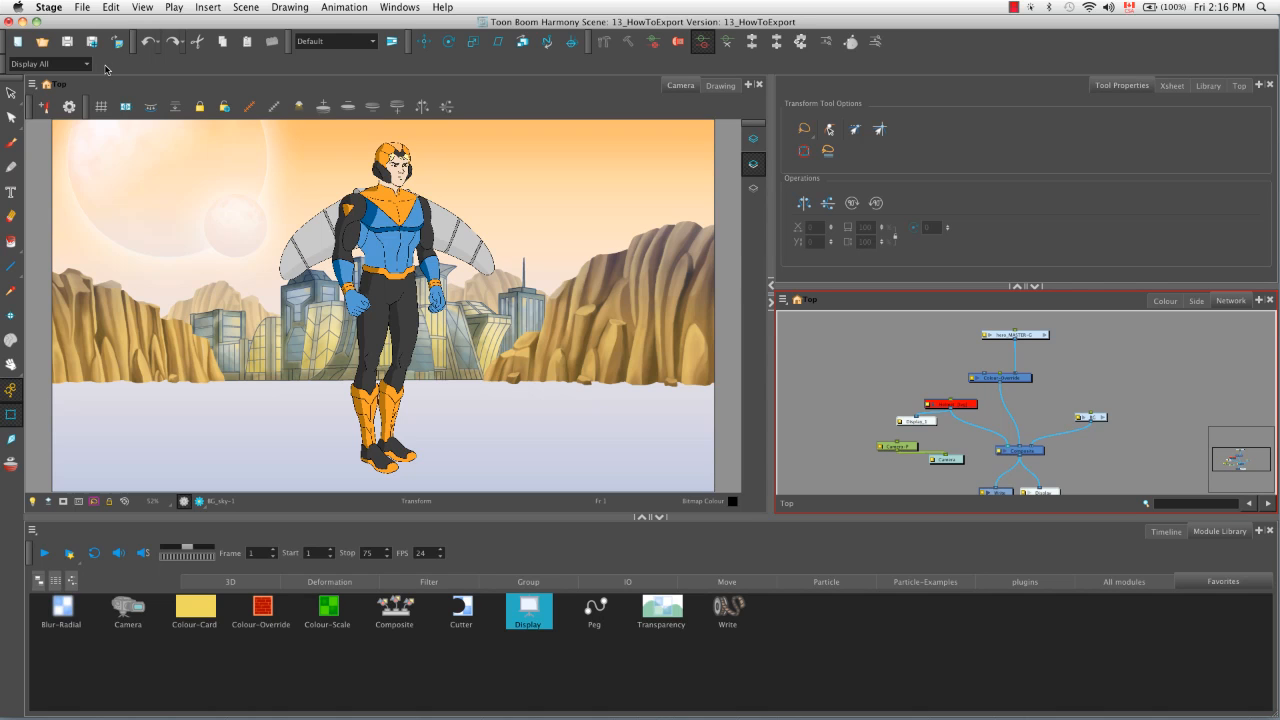
Preview the scene through the Display module and through Display_2.
{"action": "key", "text": "space"}
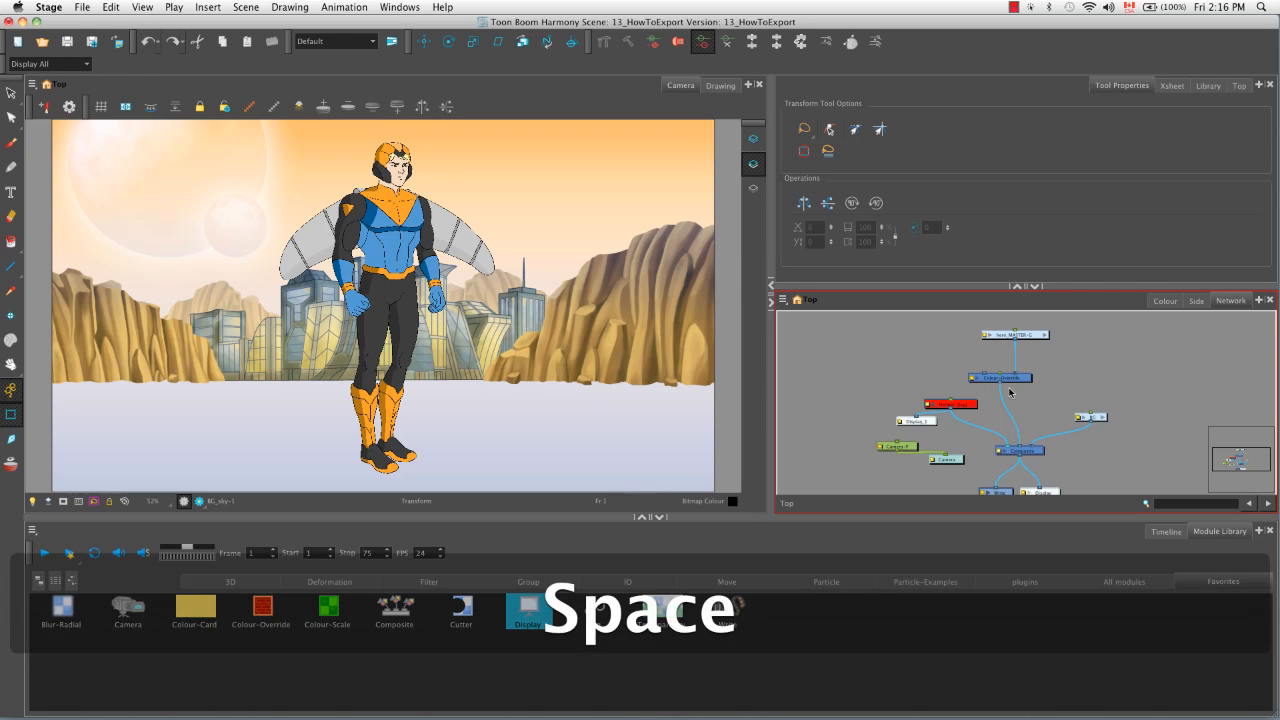
{"action": "left_click_drag", "start_coordinate": [1025, 422], "coordinate": [1001, 378]}
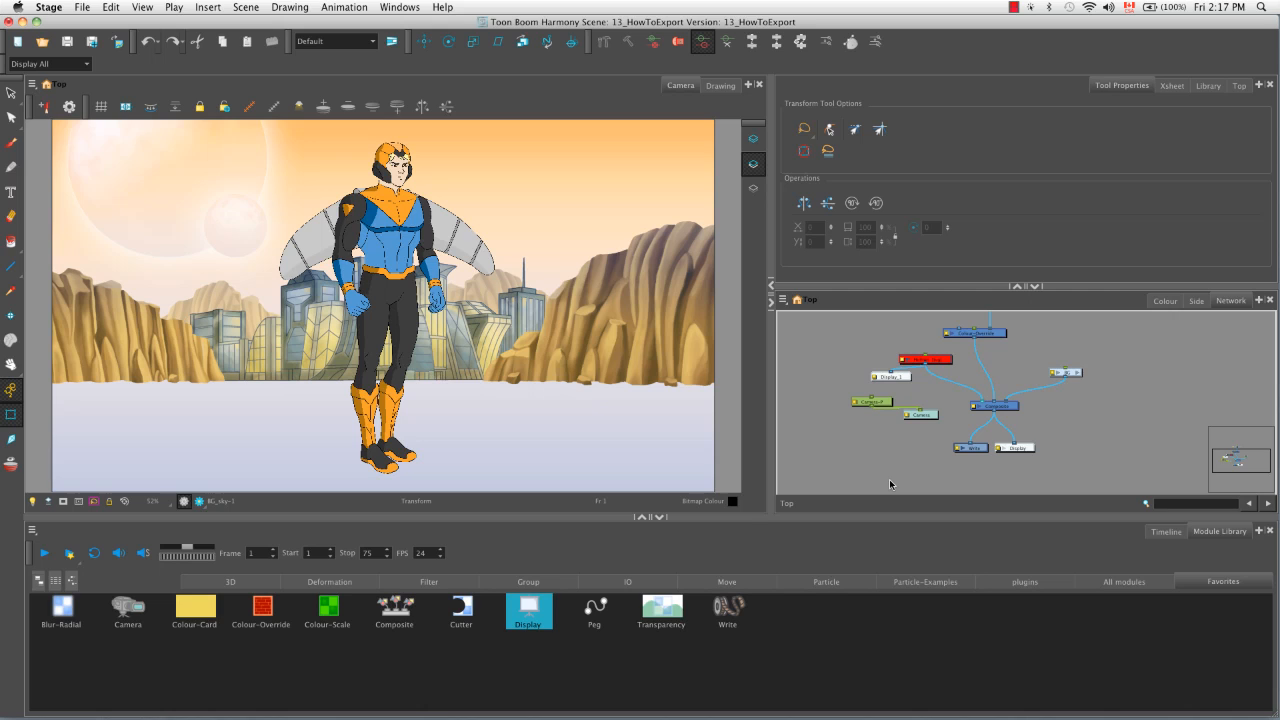
{"action": "left_click", "coordinate": [87, 66]}
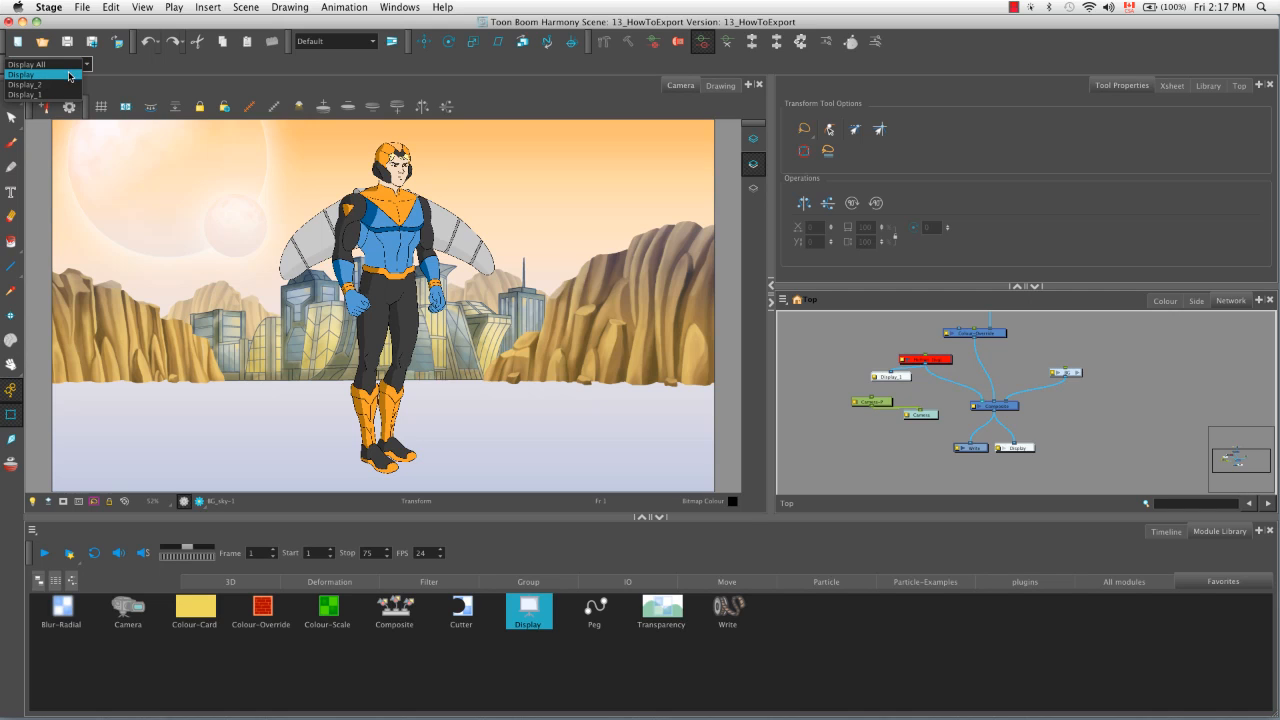
{"action": "left_click", "coordinate": [69, 77]}
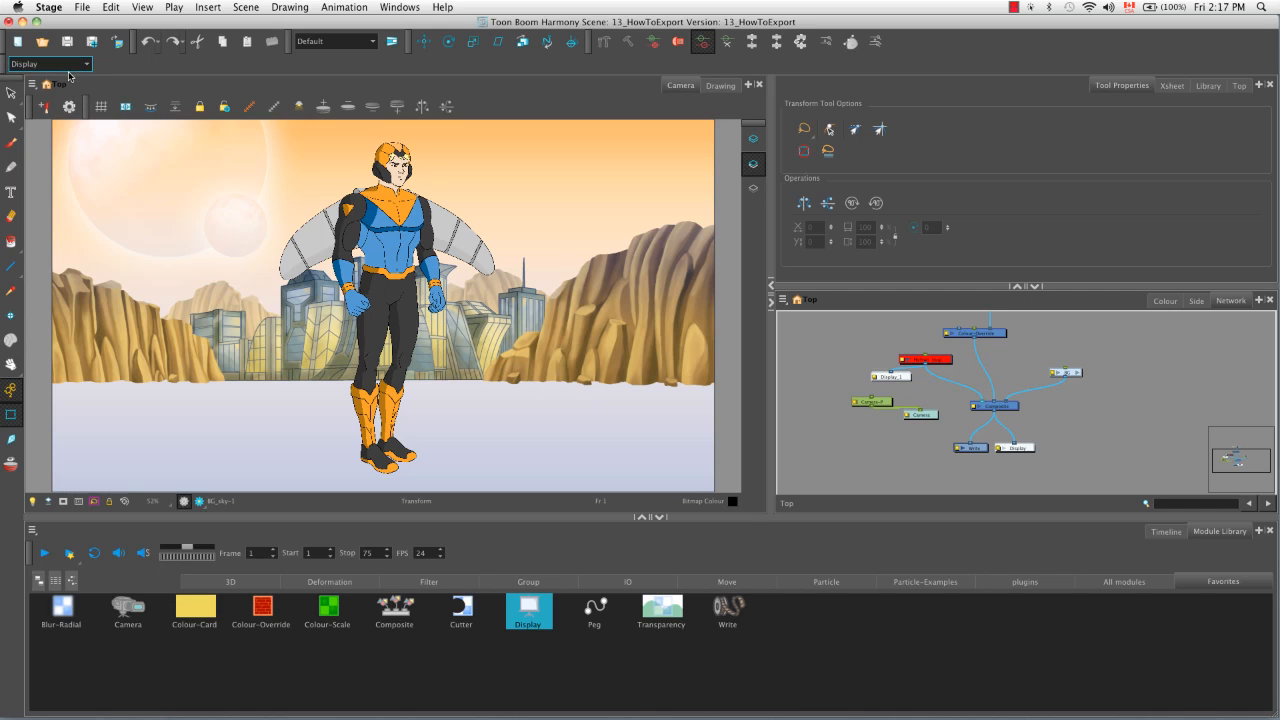
{"action": "left_click", "coordinate": [86, 65]}
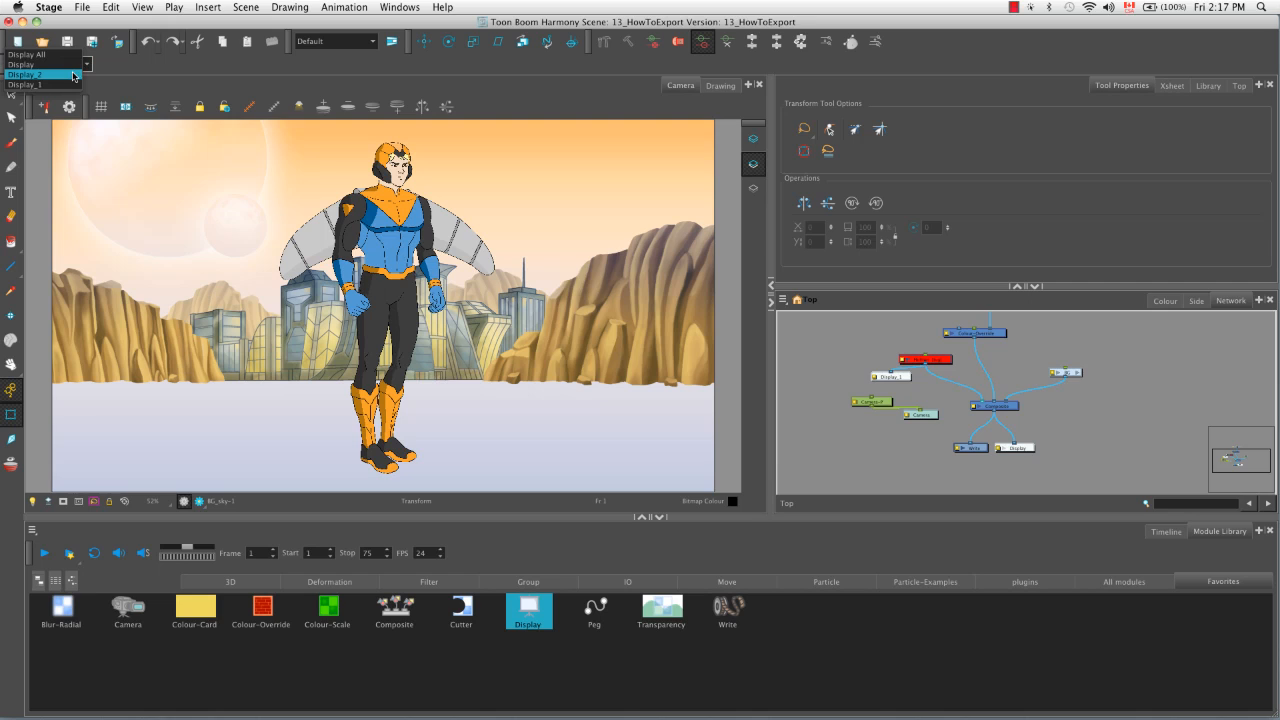
{"action": "left_click", "coordinate": [73, 76]}
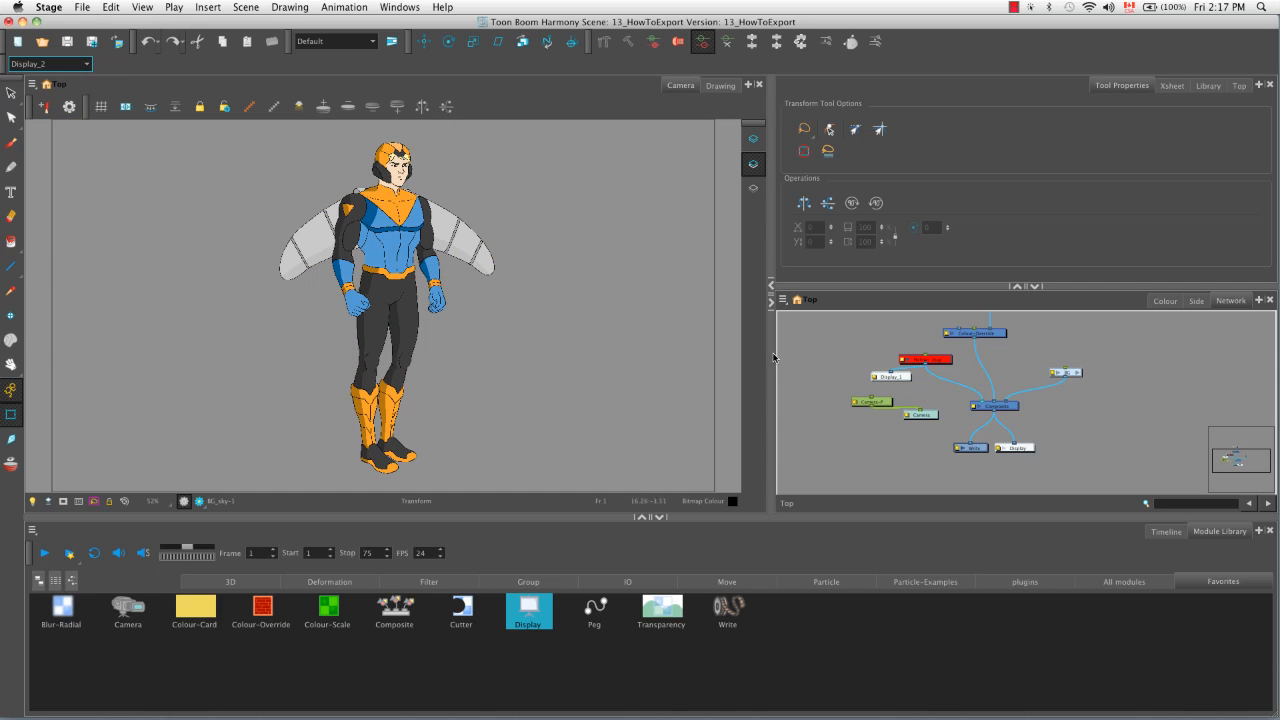
Switch the active display to Display_1 and enable the Helmet drawing node in the network.
{"action": "left_click", "coordinate": [1050, 347]}
{"action": "key", "text": "space"}
{"action": "left_click_drag", "start_coordinate": [1042, 342], "coordinate": [1064, 438]}
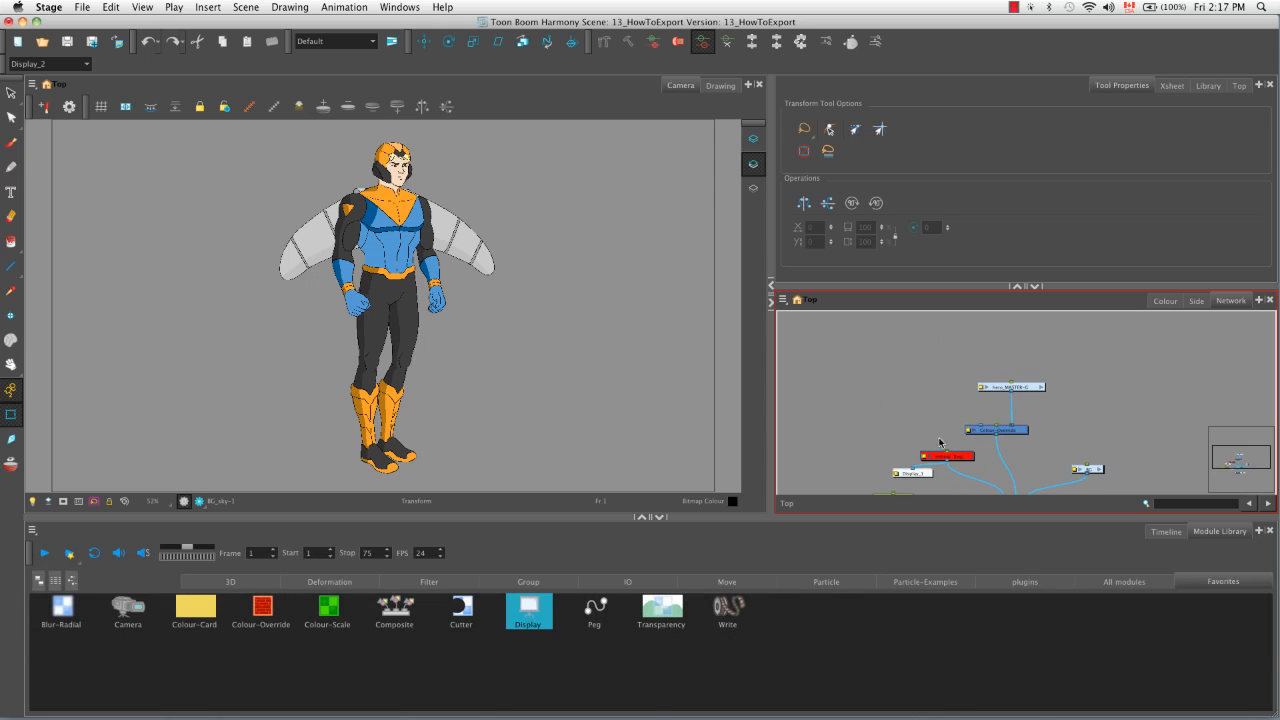
{"action": "key", "text": "space"}
{"action": "left_click_drag", "start_coordinate": [943, 437], "coordinate": [941, 359]}
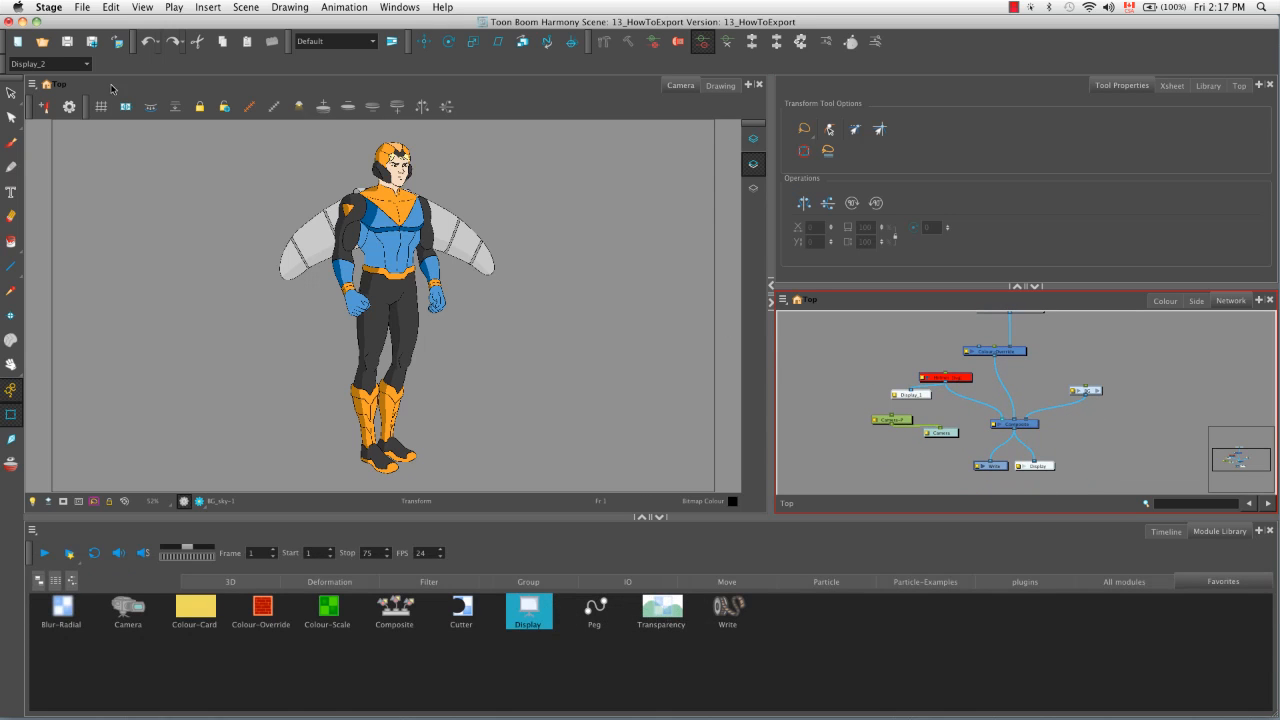
{"action": "left_click", "coordinate": [50, 63]}
{"action": "left_click", "coordinate": [75, 77]}
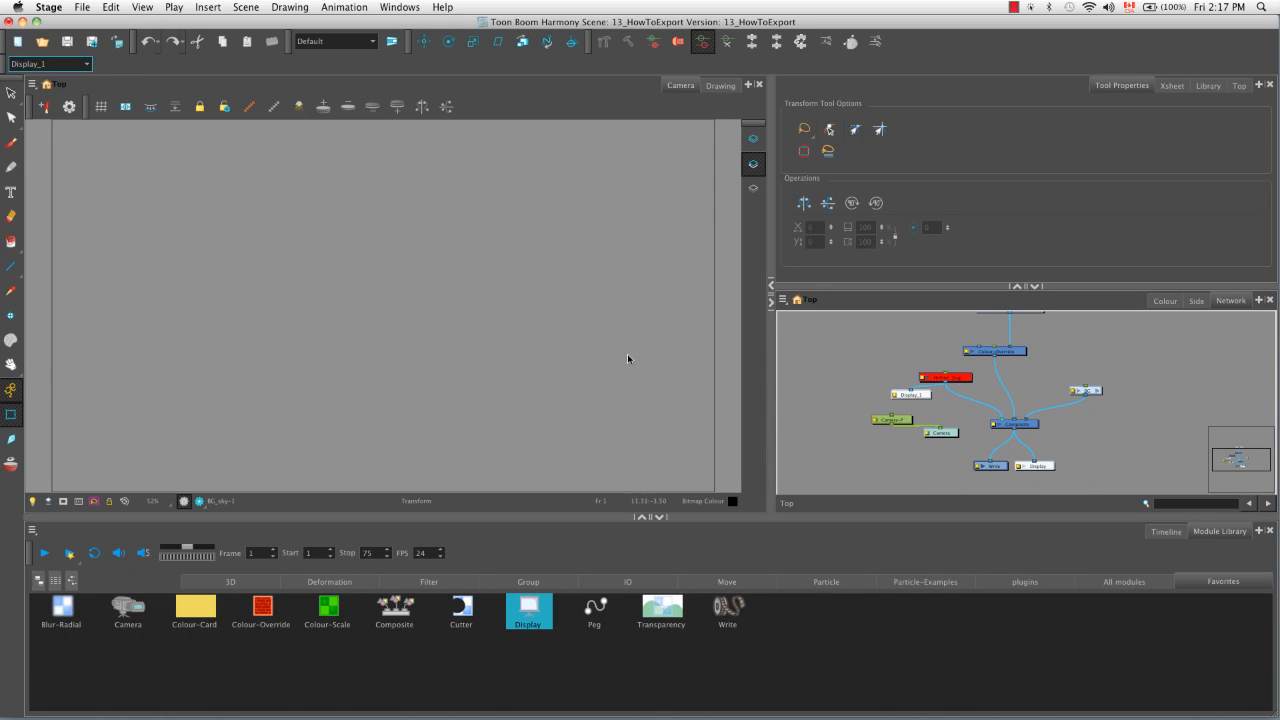
{"action": "left_click", "coordinate": [964, 378]}
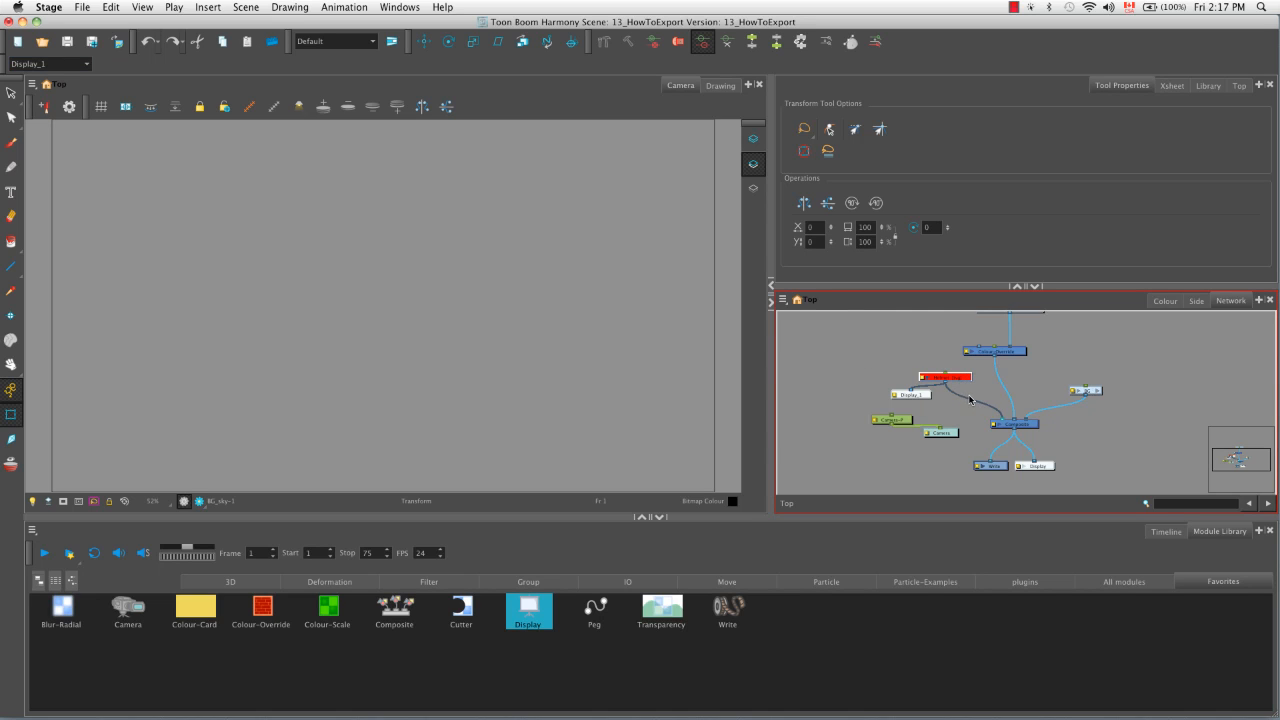
{"action": "key", "text": "a"}
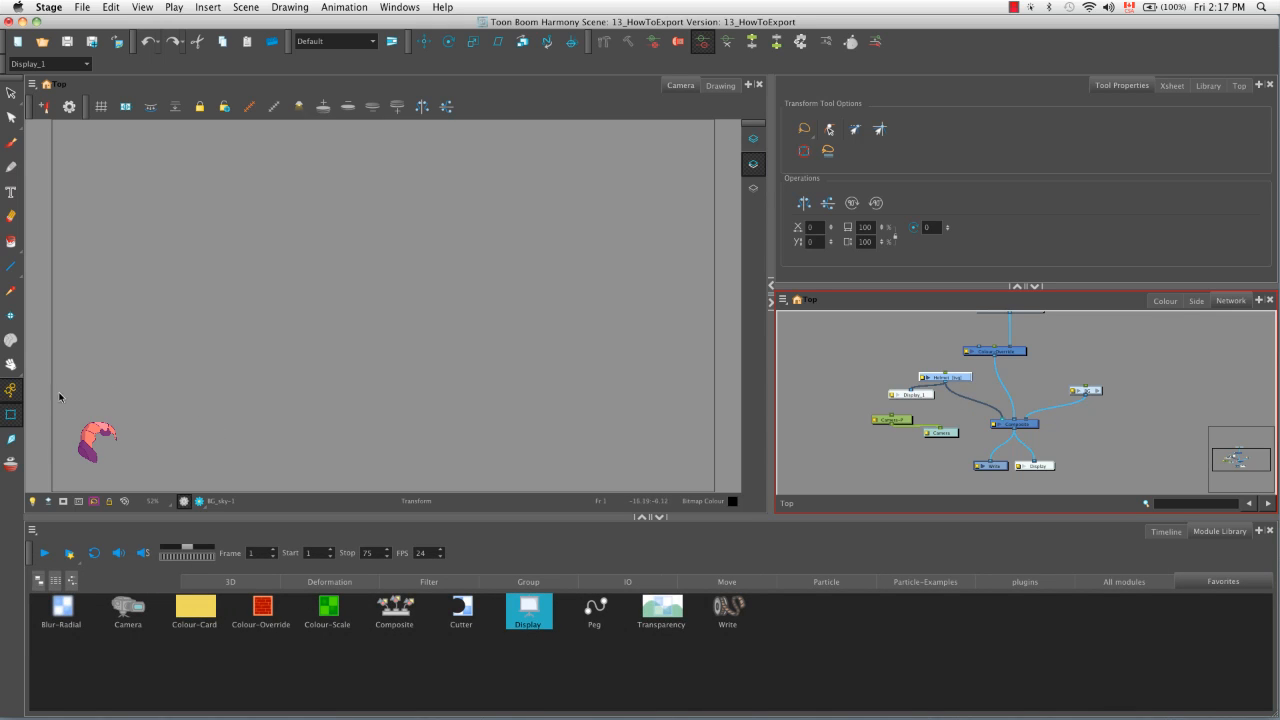
Bring up the timeline, disable the Camera-P layer and scrub through the first frames.
{"action": "left_click", "coordinate": [1168, 532]}
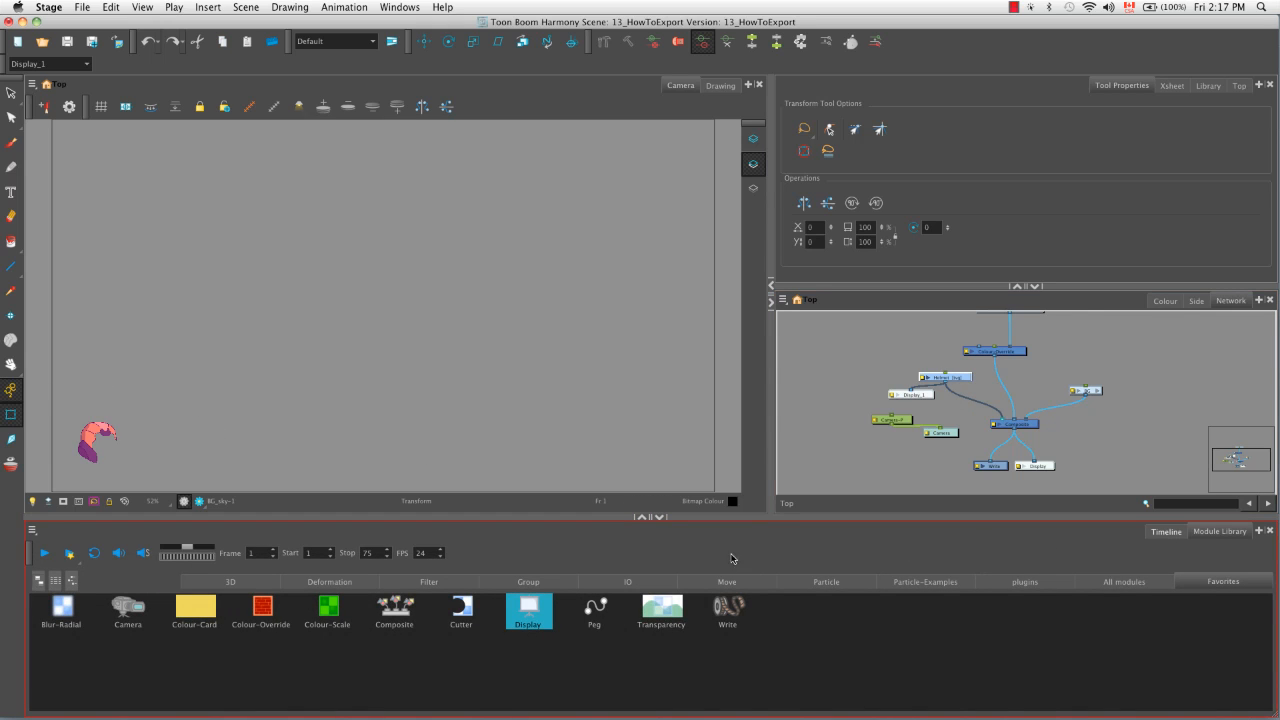
{"action": "left_click_drag", "start_coordinate": [369, 574], "coordinate": [395, 577]}
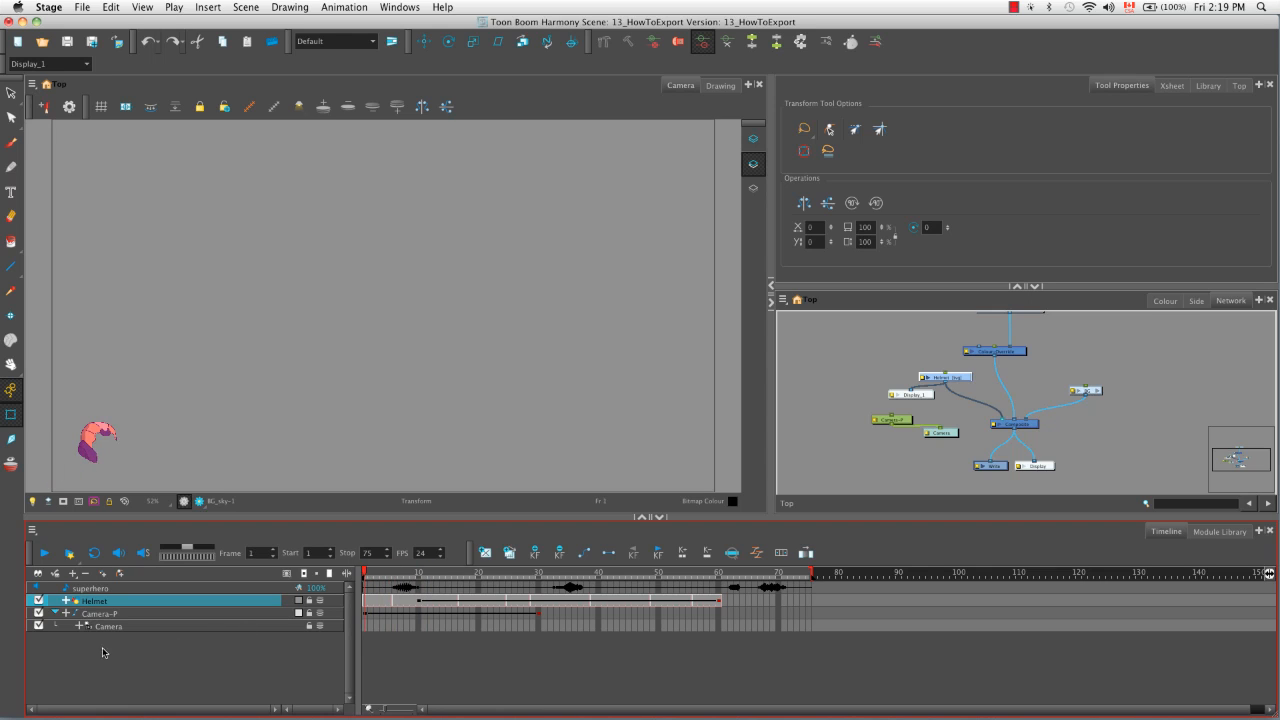
{"action": "left_click", "coordinate": [38, 612]}
{"action": "mouse_move", "coordinate": [367, 574]}
{"action": "left_mouse_down"}
{"action": "mouse_move", "coordinate": [705, 572]}
{"action": "mouse_move", "coordinate": [362, 566]}
{"action": "left_mouse_up"}
Rename the Display_1 module to Display_Helmet and check it in the list of displays.
{"action": "double_click", "coordinate": [895, 398]}
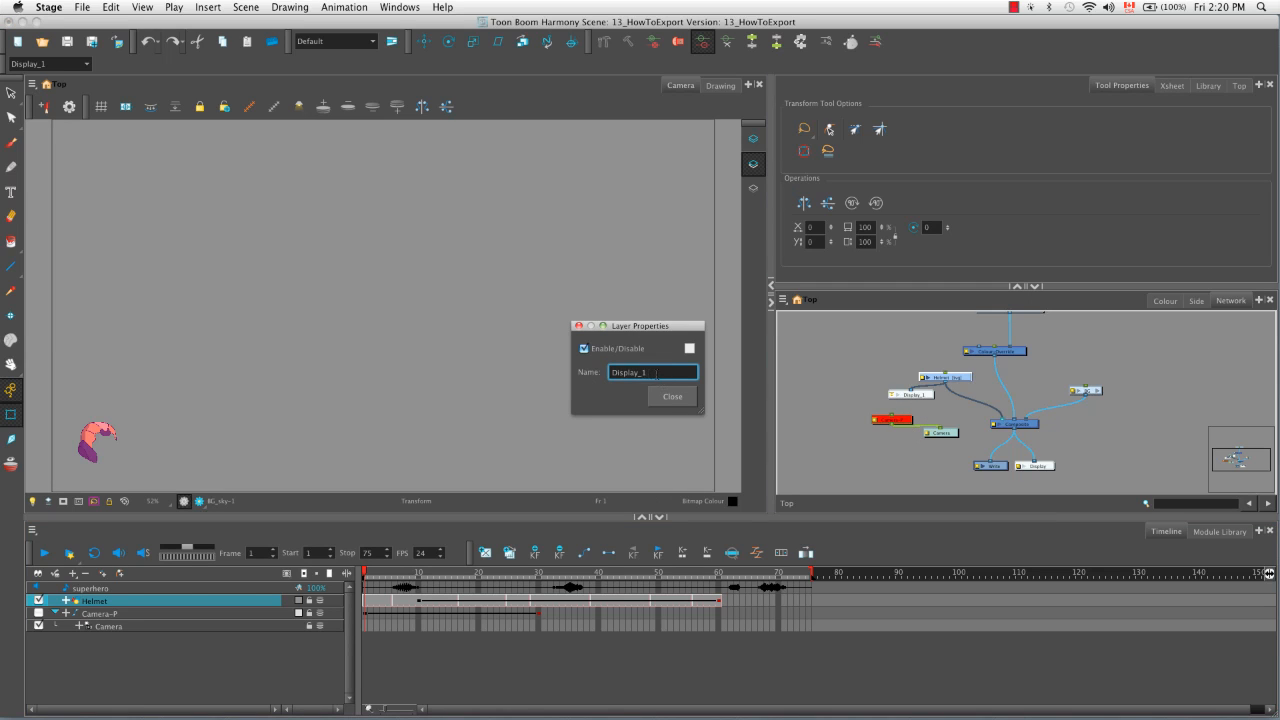
{"action": "type", "text": "He"}
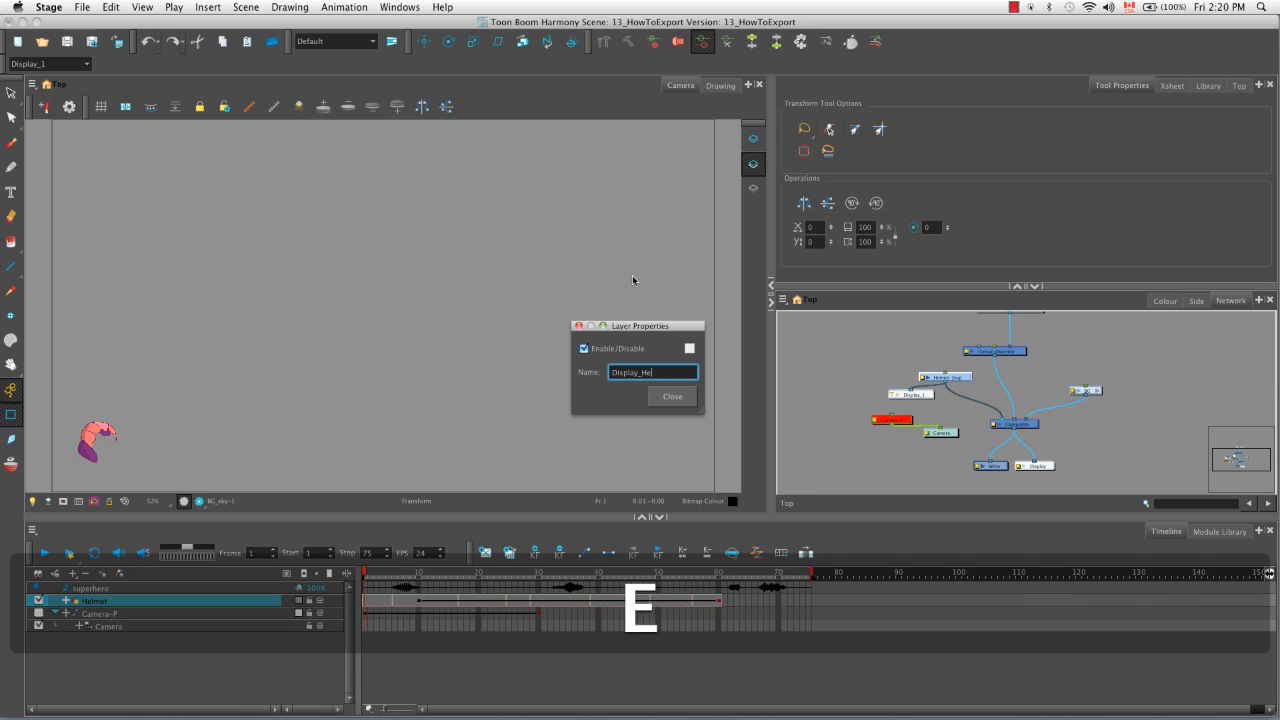
{"action": "type", "text": "lmet"}
{"action": "left_click", "coordinate": [673, 398]}
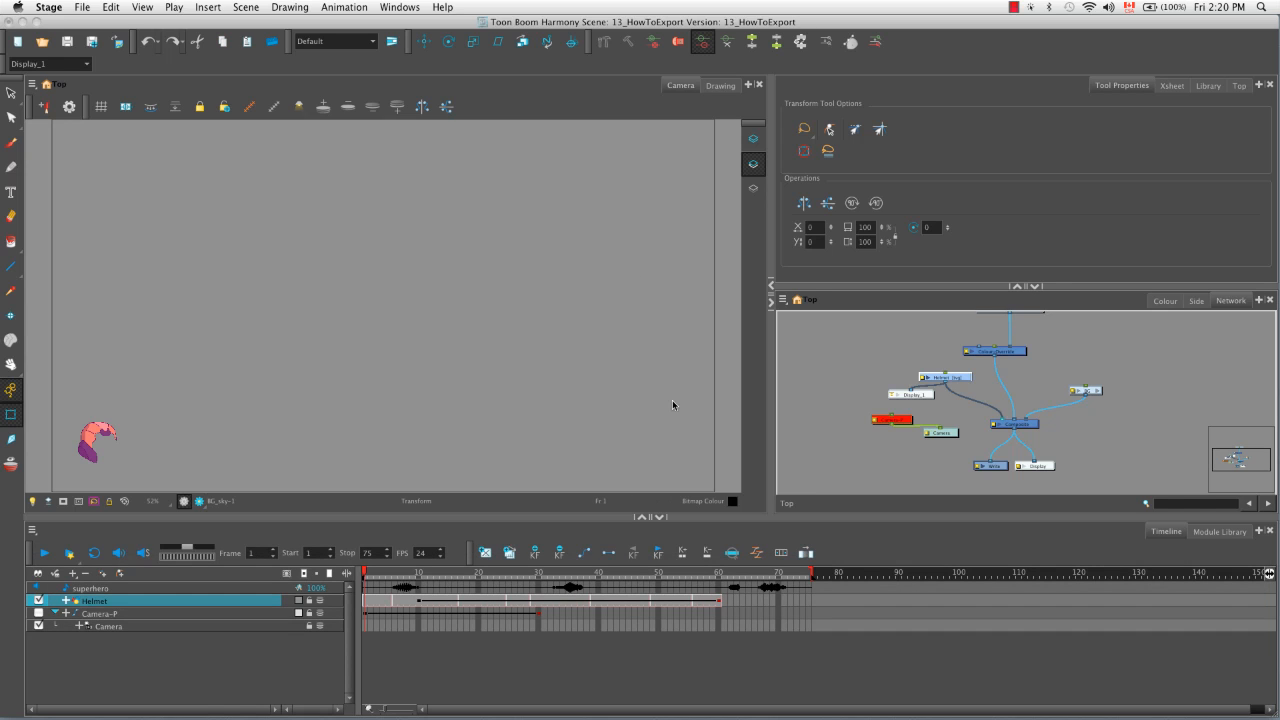
{"action": "left_click", "coordinate": [87, 64]}
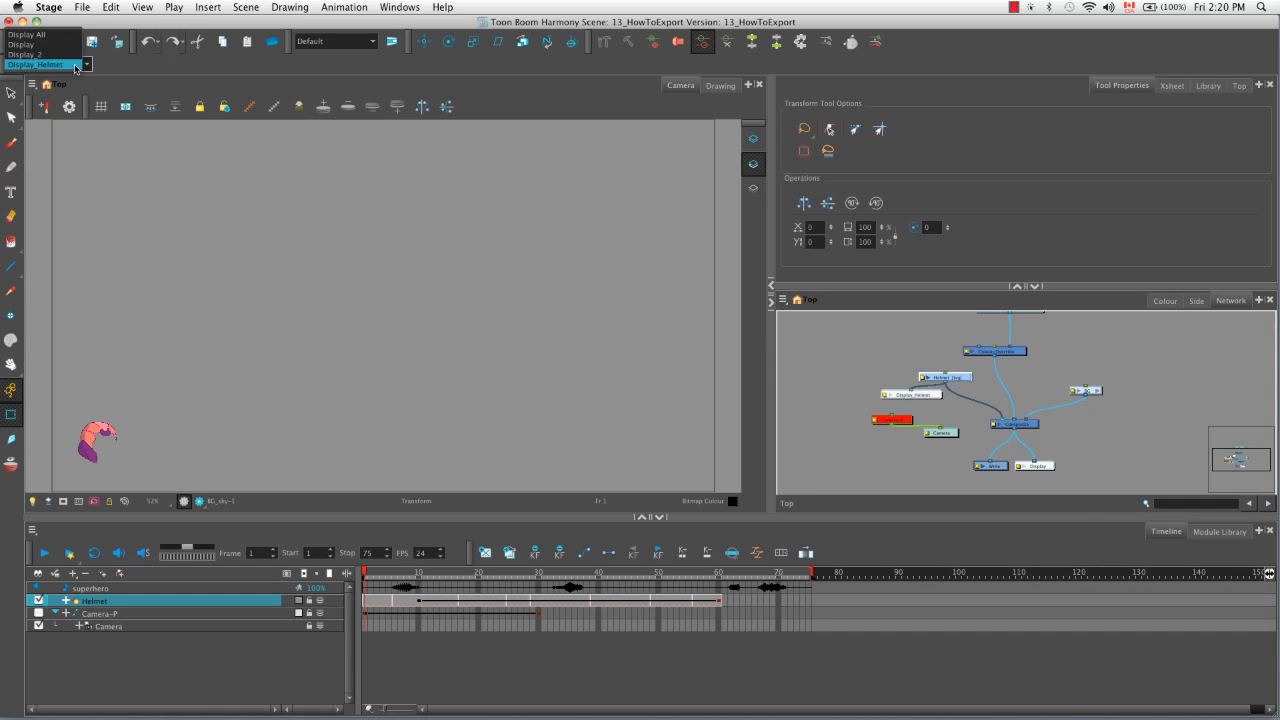
{"action": "left_click", "coordinate": [124, 66]}
Rename the Display_2 module inside hero_MASTER-G to Display_Hero and make it the active display.
{"action": "left_click", "coordinate": [1071, 358]}
{"action": "key", "text": "space"}
{"action": "left_click_drag", "start_coordinate": [1080, 342], "coordinate": [1060, 423]}
{"action": "left_click", "coordinate": [1023, 394]}
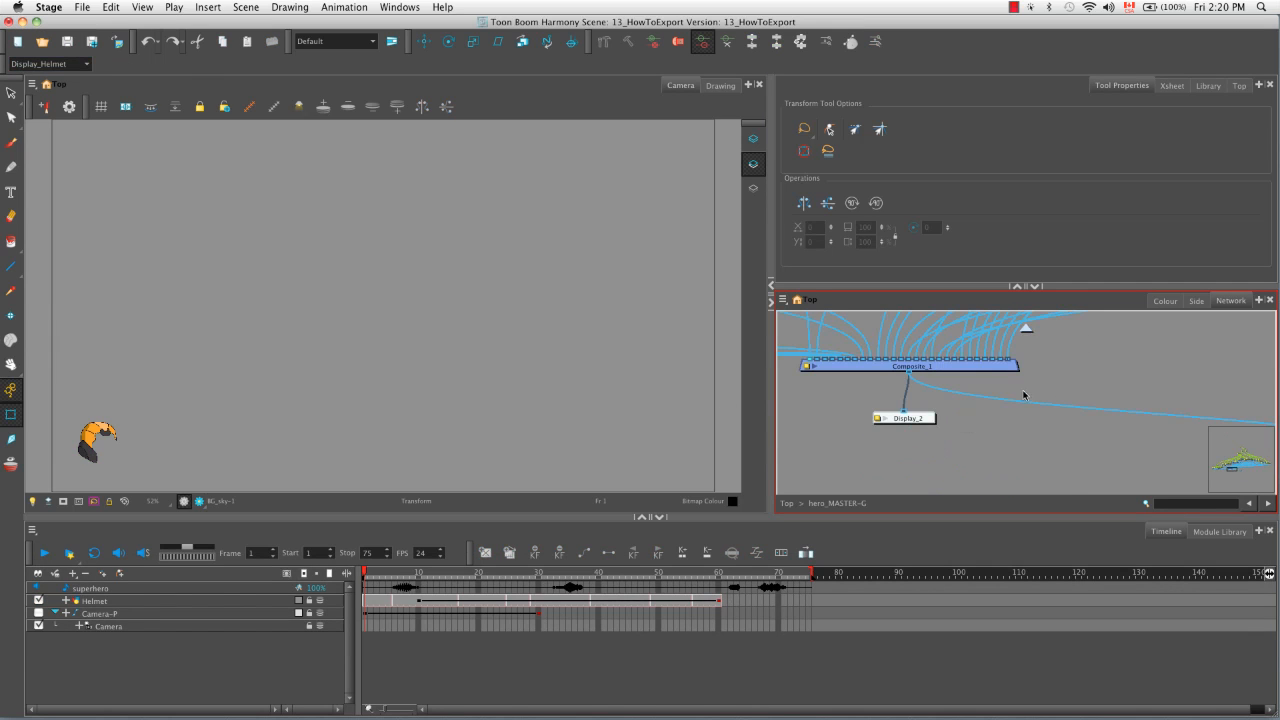
{"action": "double_click", "coordinate": [877, 419]}
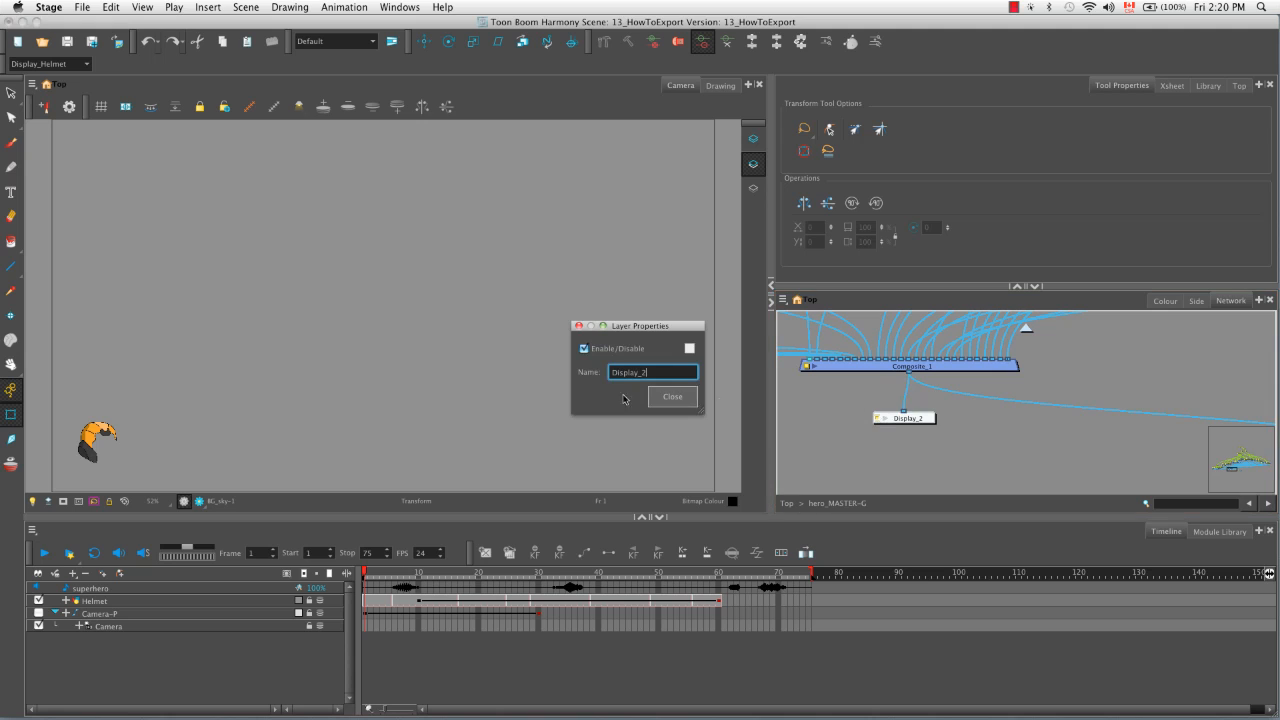
{"action": "key", "text": "BackSpace"}
{"action": "type", "text": "Hero"}
{"action": "left_click", "coordinate": [672, 396]}
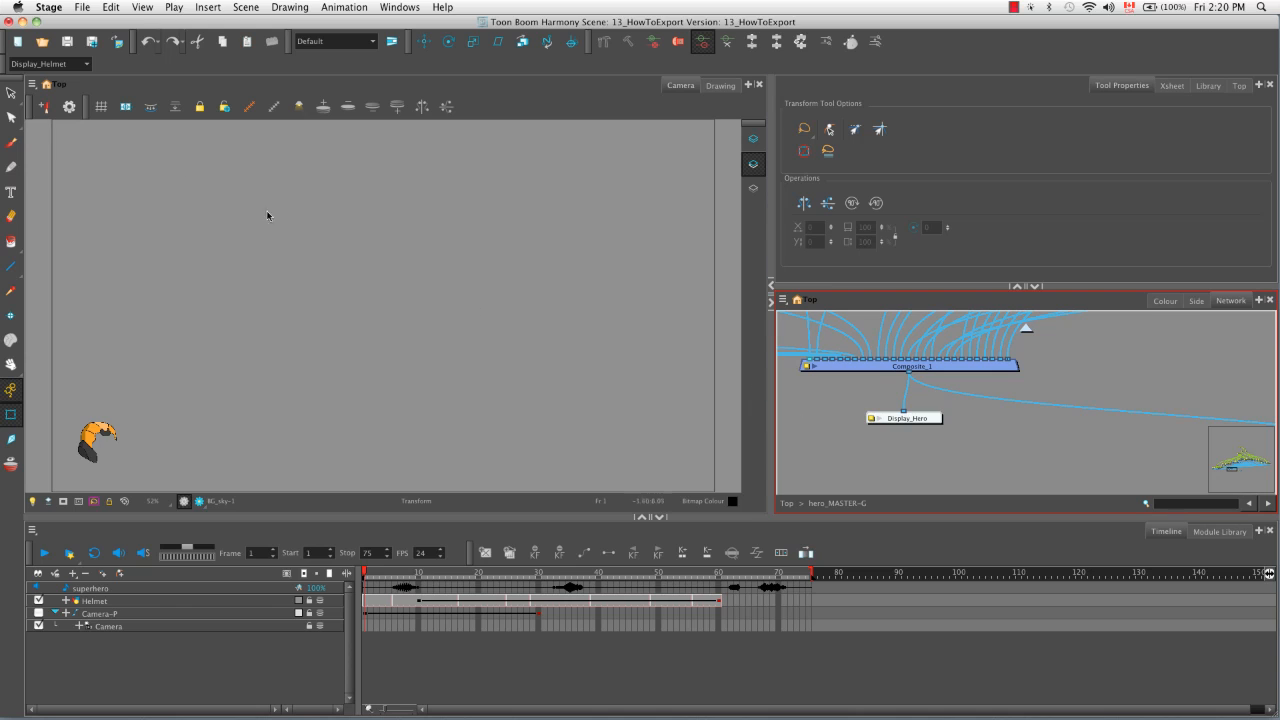
{"action": "left_click", "coordinate": [84, 64]}
{"action": "left_click", "coordinate": [82, 55]}
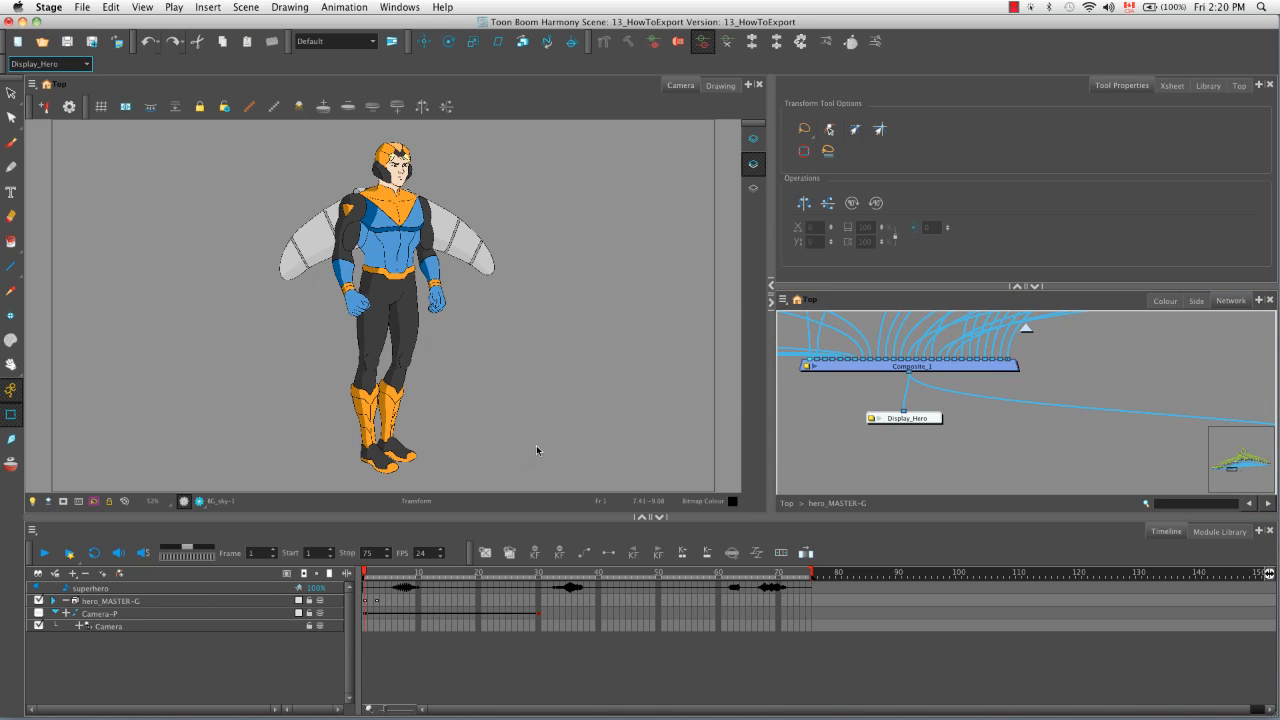
Make Display All the active display and return the network from hero_MASTER-G to the top level.
{"action": "left_click", "coordinate": [84, 67]}
{"action": "left_click", "coordinate": [70, 52]}
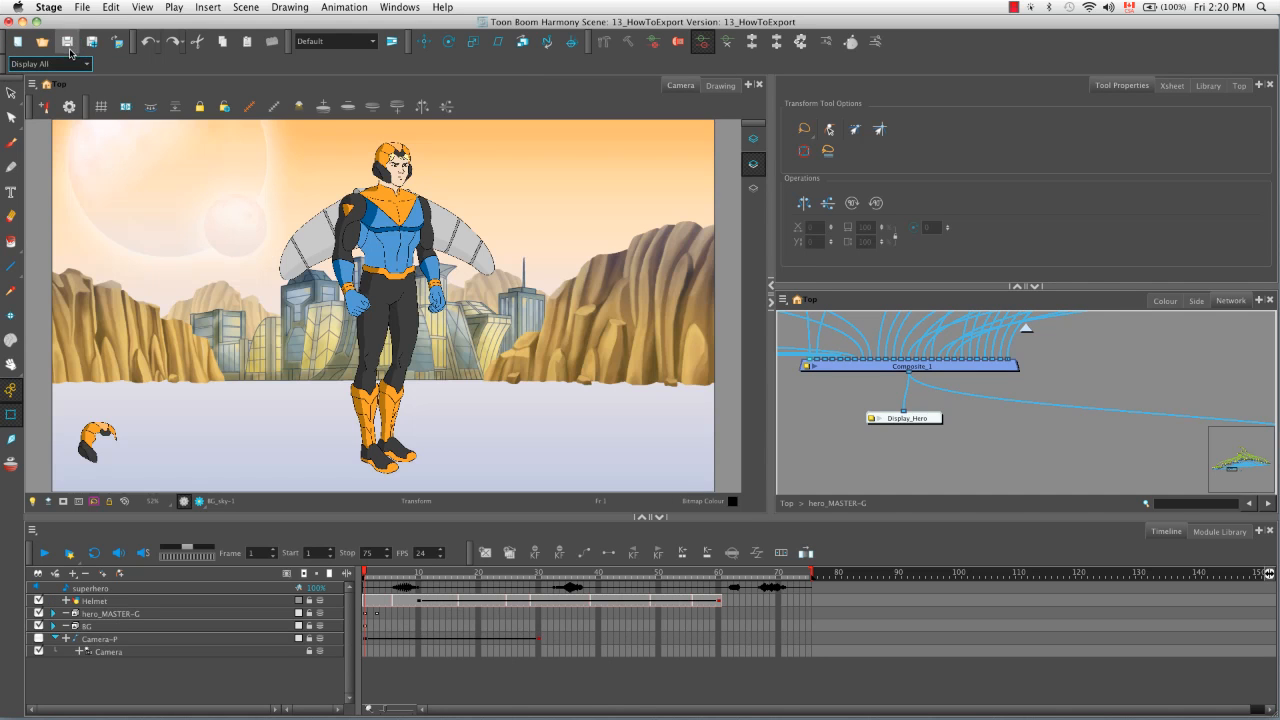
{"action": "left_click", "coordinate": [1002, 449]}
{"action": "left_click", "coordinate": [1028, 330]}
{"action": "key", "text": "space"}
{"action": "left_click_drag", "start_coordinate": [975, 456], "coordinate": [1008, 354]}
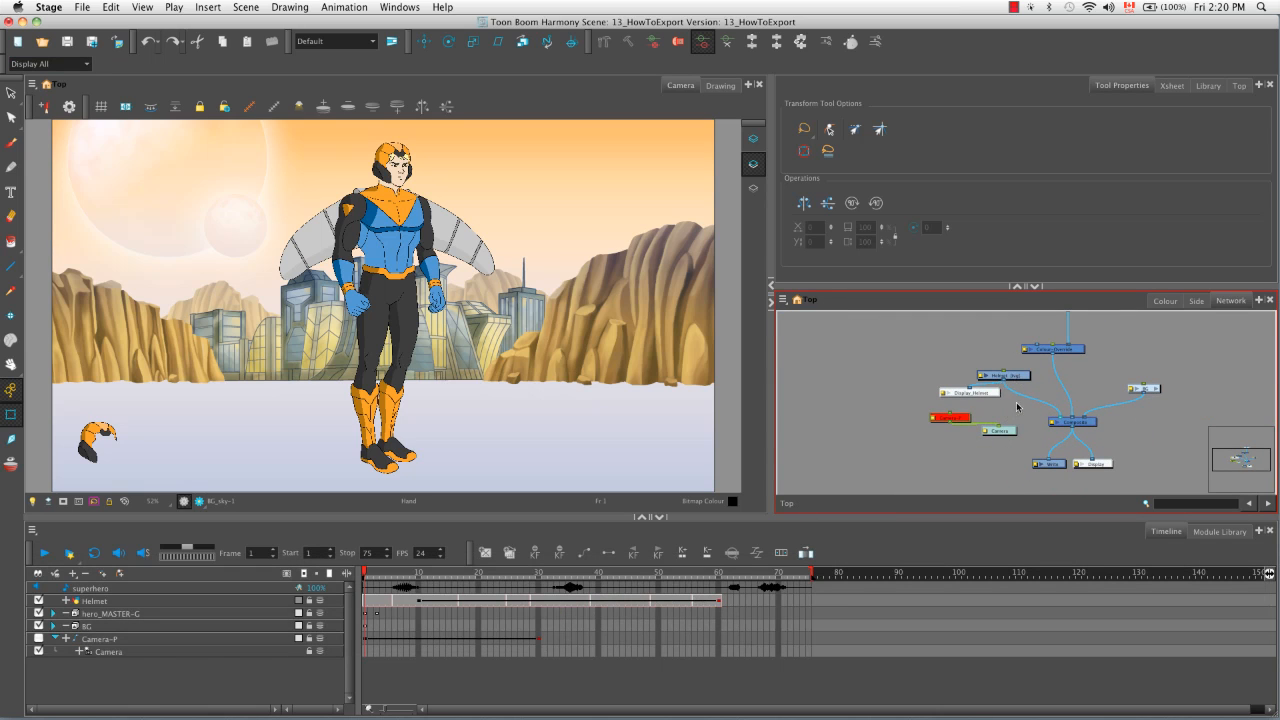
Disable the Helmet drawing node and enable the Camera-P node in the network.
{"action": "left_click", "coordinate": [1021, 379]}
{"action": "key", "text": "d"}
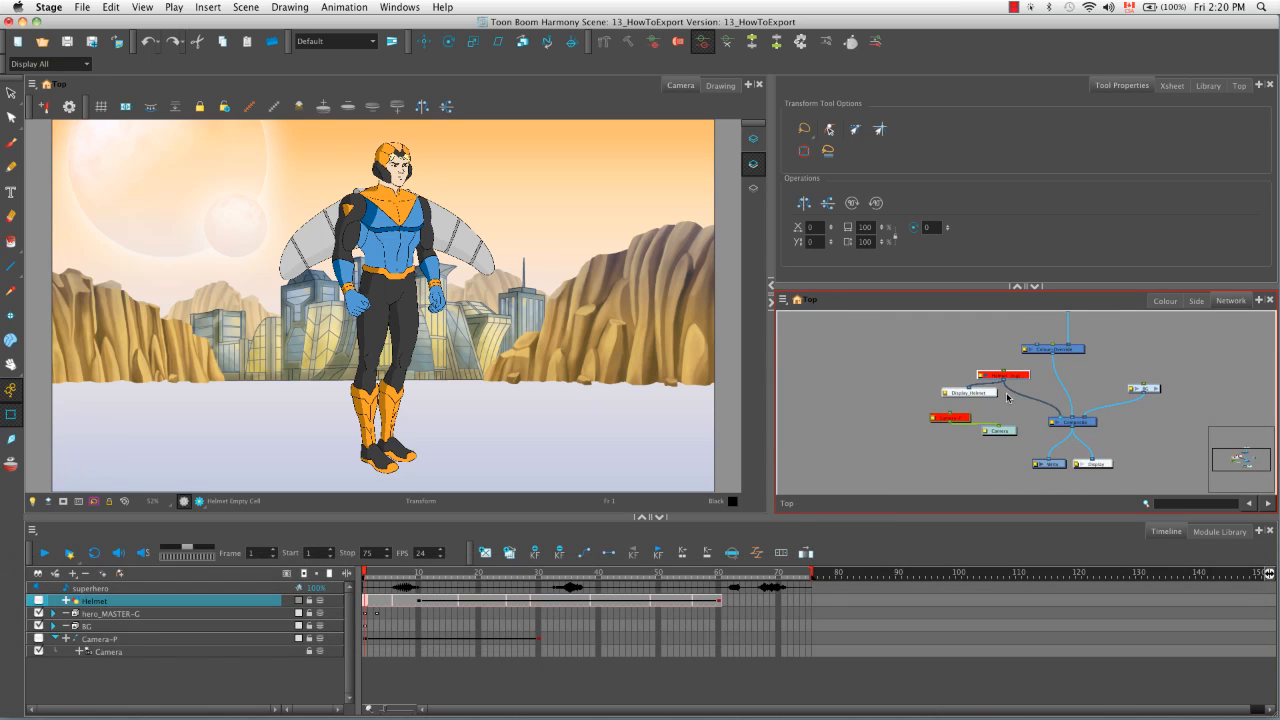
{"action": "left_click", "coordinate": [957, 418]}
{"action": "key", "text": "a"}
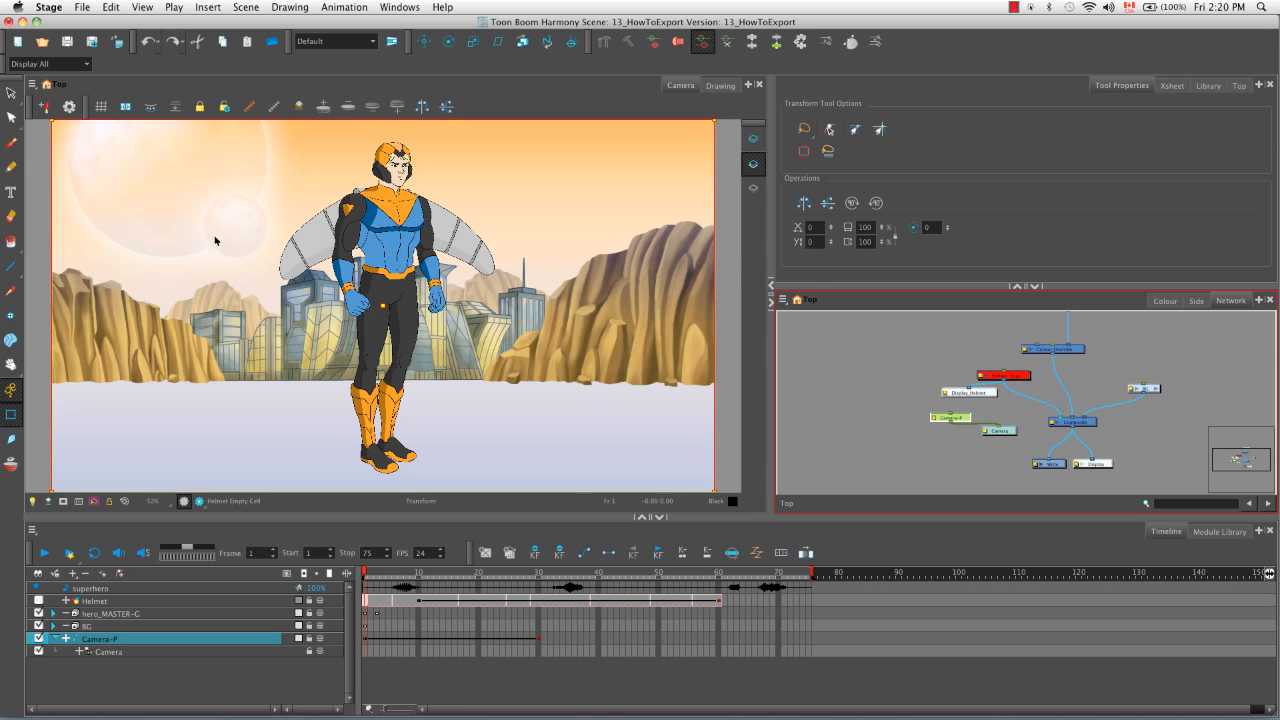
Start a QuickTime movie export, review the available display modules and keep Display All as the source.
{"action": "left_click", "coordinate": [89, 10]}
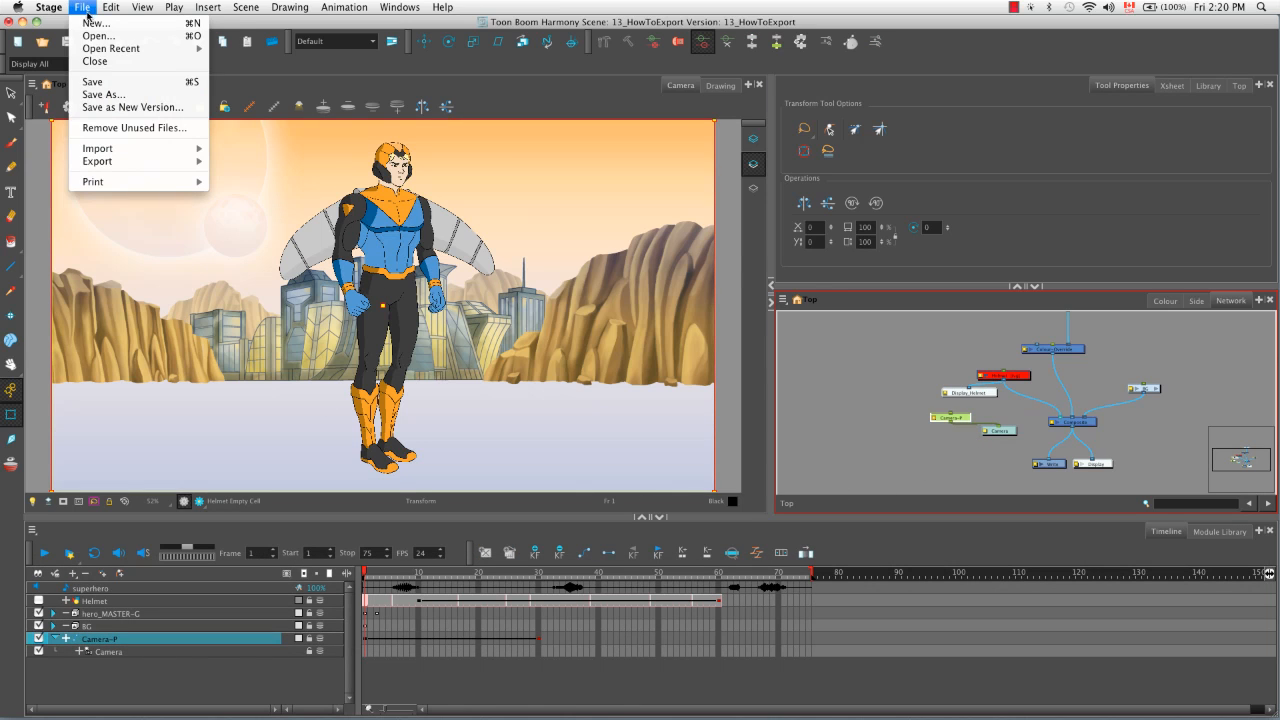
{"action": "mouse_move", "coordinate": [164, 163]}
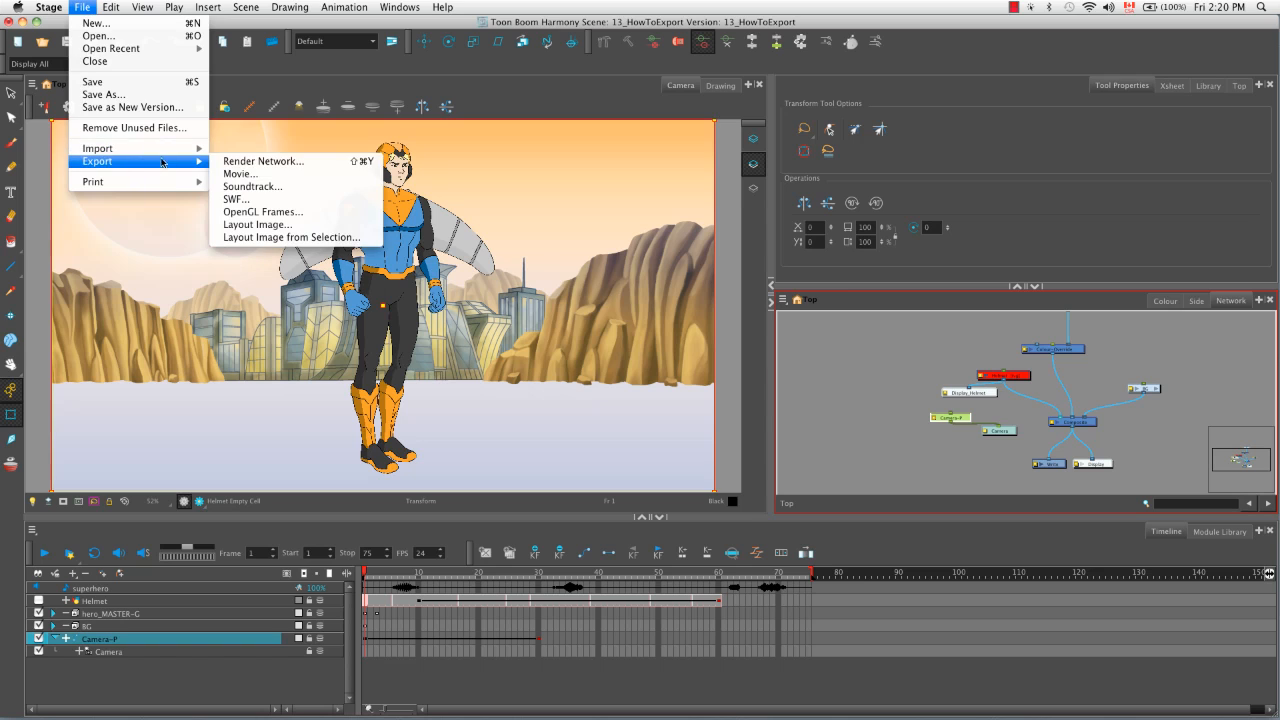
{"action": "left_click", "coordinate": [268, 175]}
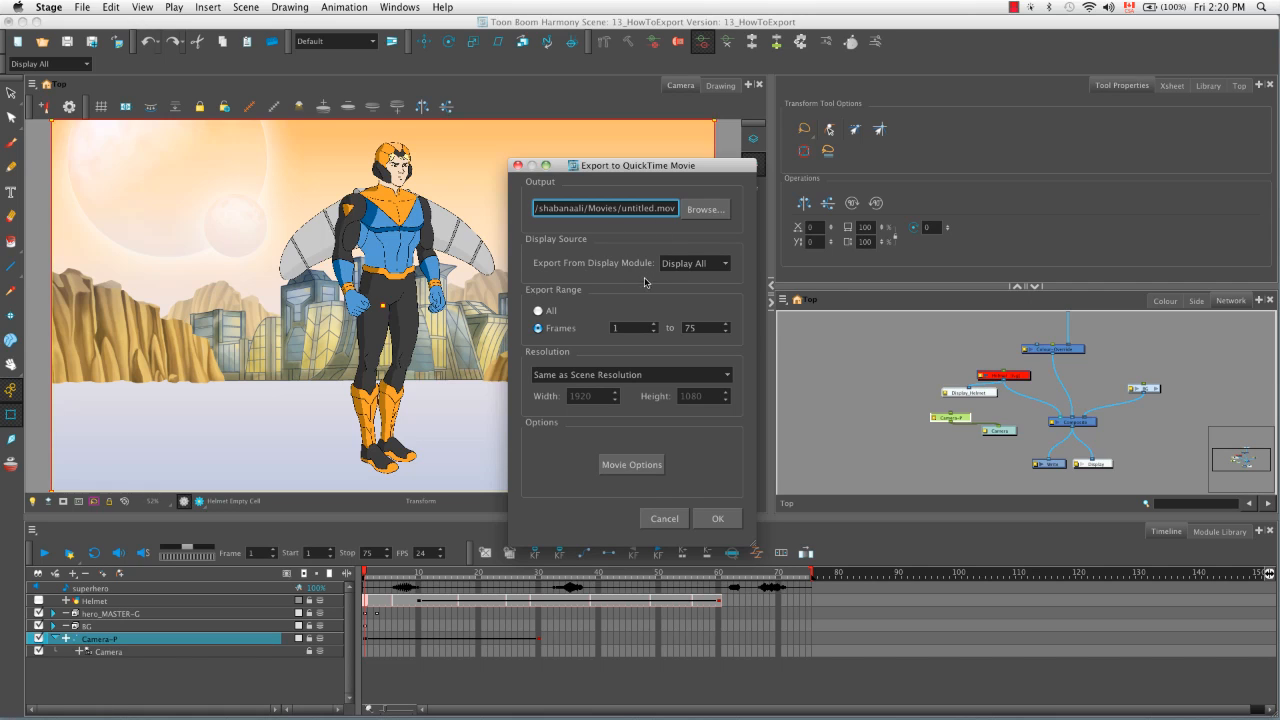
{"action": "left_click", "coordinate": [735, 265]}
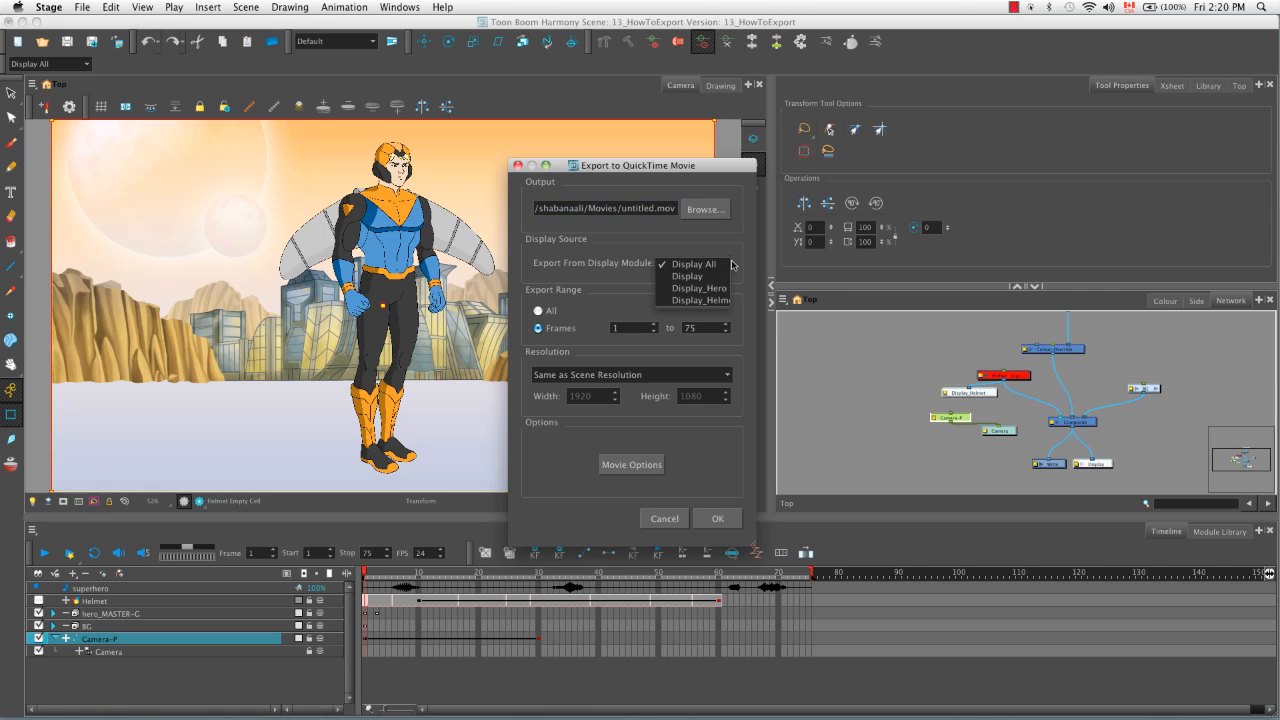
{"action": "left_click", "coordinate": [737, 260]}
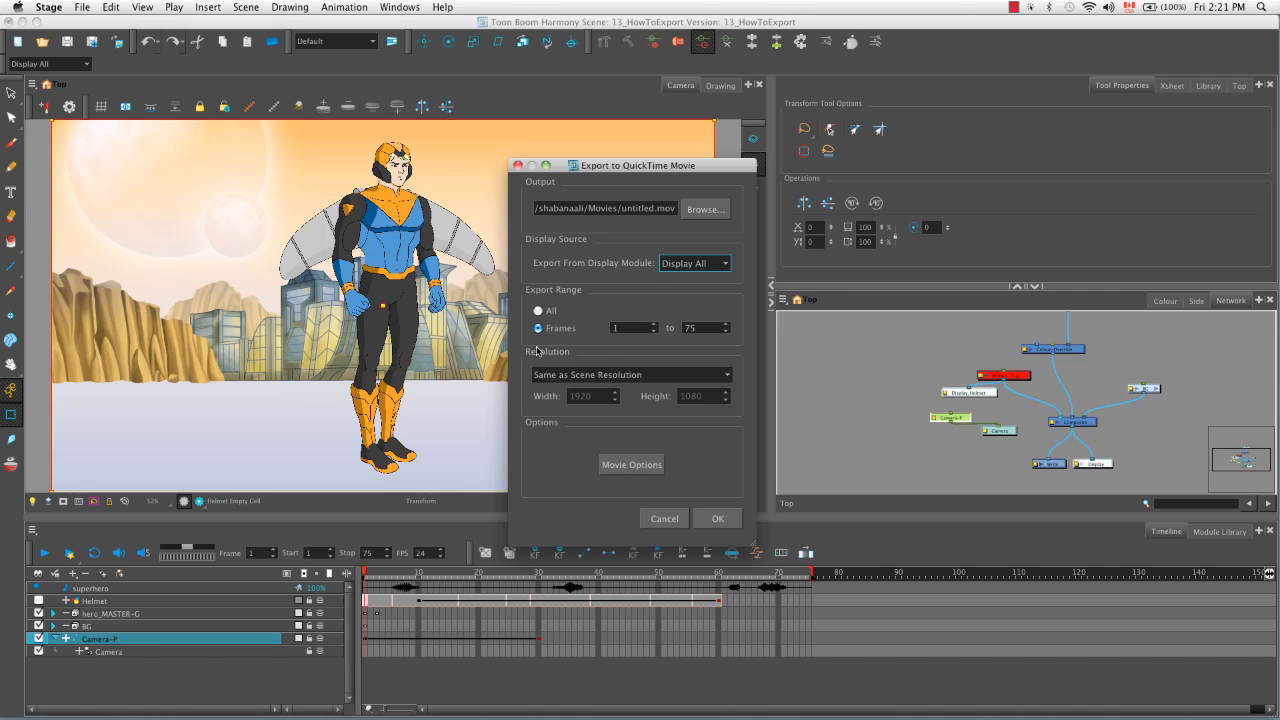
Limit the movie's export range to frames 1 to 30.
{"action": "left_click", "coordinate": [540, 312]}
{"action": "left_click", "coordinate": [539, 329]}
{"action": "double_click", "coordinate": [700, 328]}
{"action": "type", "text": "30"}
Set the export resolution to 1/4 of Scene Resolution.
{"action": "left_click", "coordinate": [729, 375]}
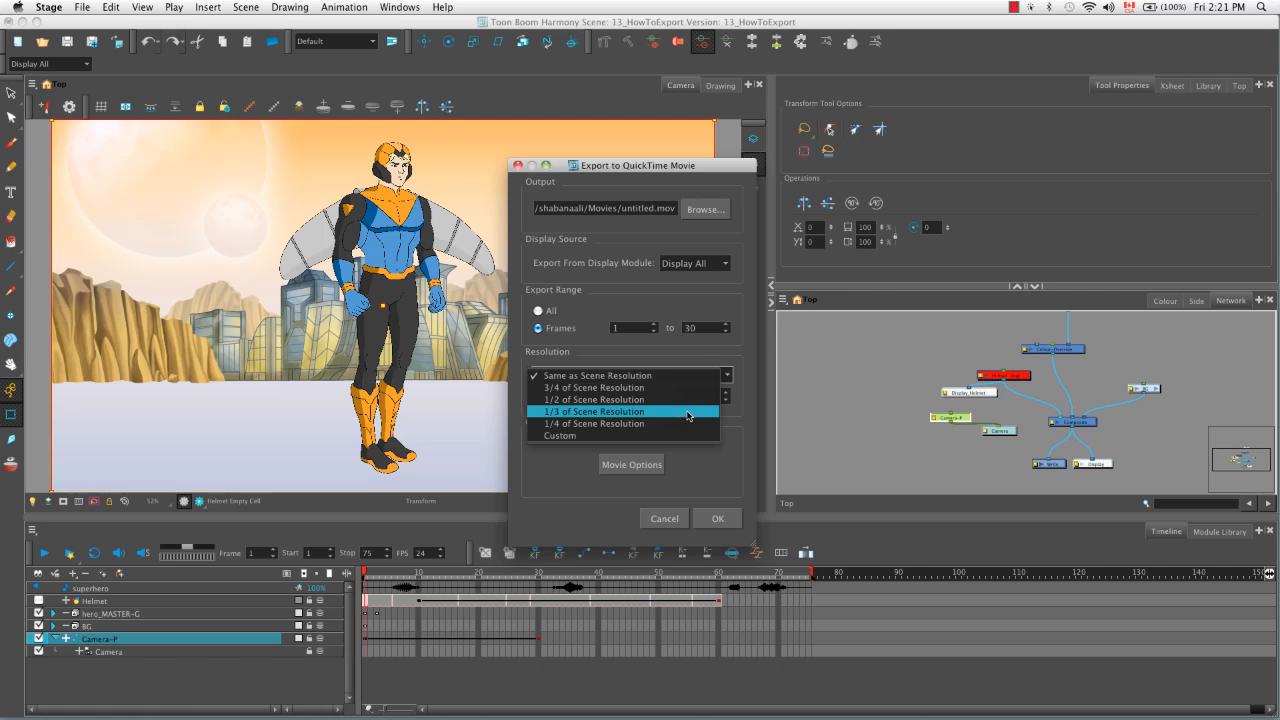
{"action": "left_click", "coordinate": [735, 356]}
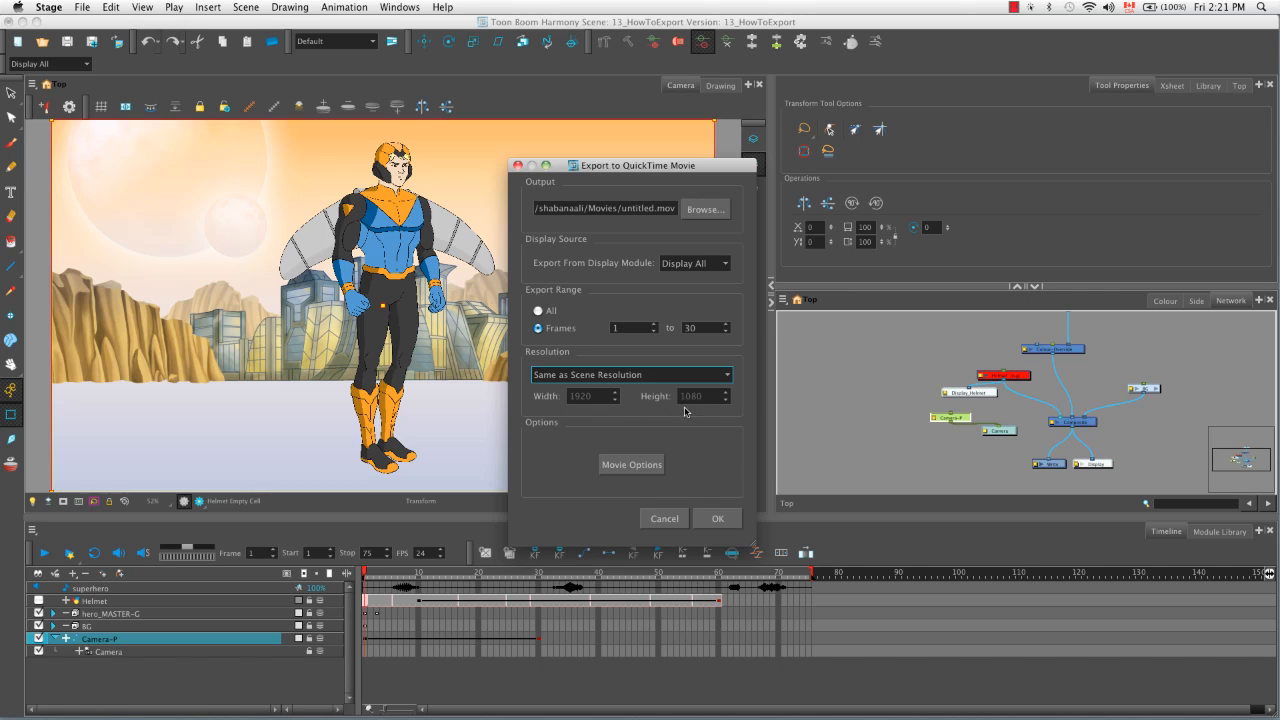
{"action": "left_click", "coordinate": [728, 375]}
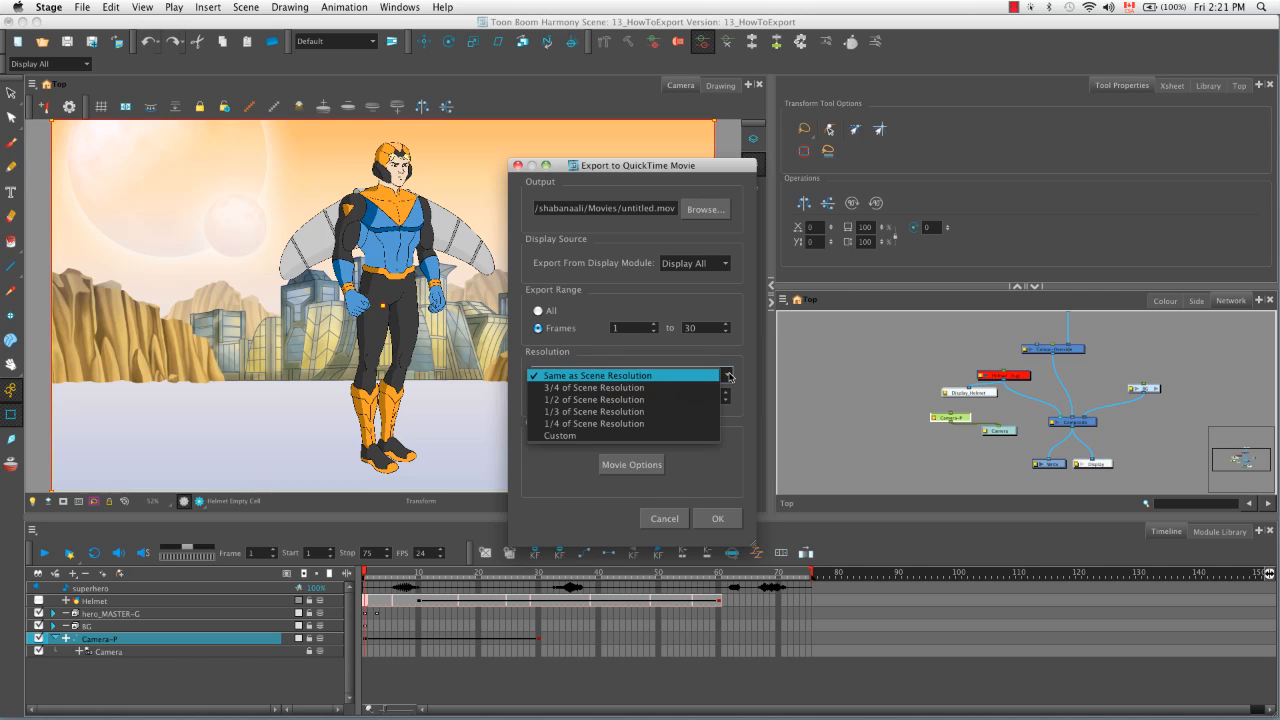
{"action": "left_click", "coordinate": [686, 423]}
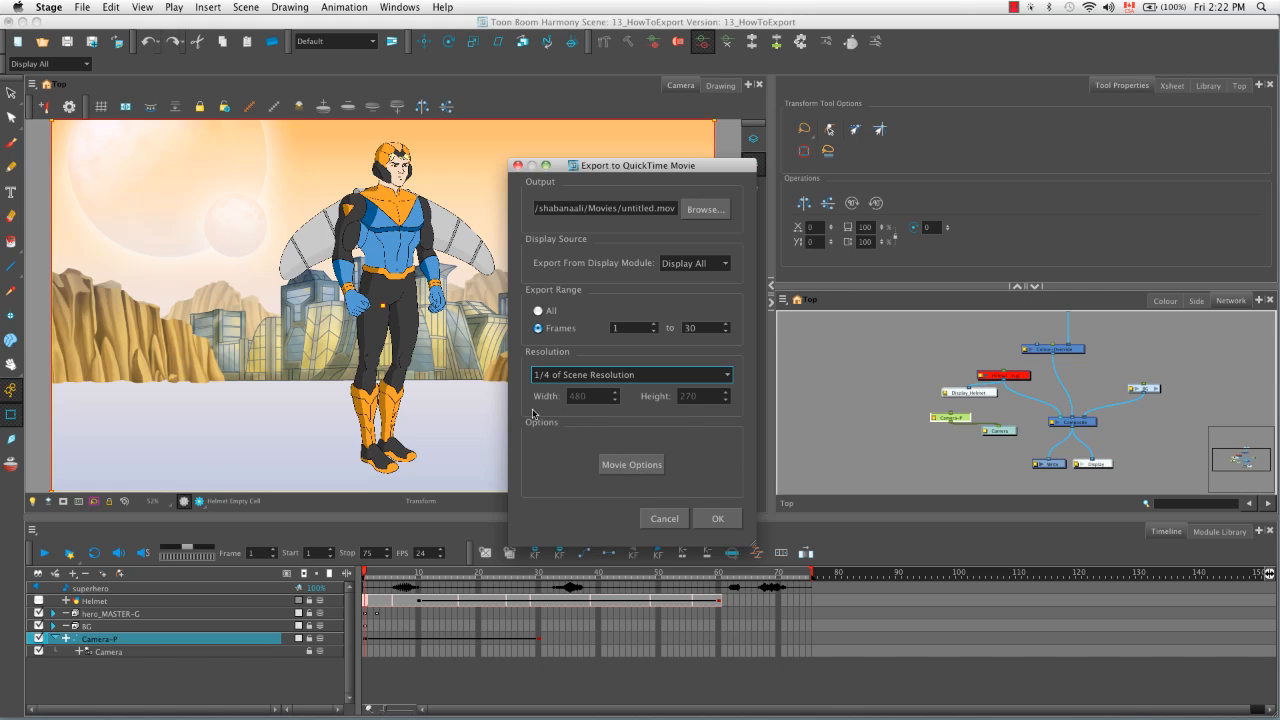
Open the movie options and switch the Video and Sound settings off and back on in turn.
{"action": "left_click", "coordinate": [634, 466]}
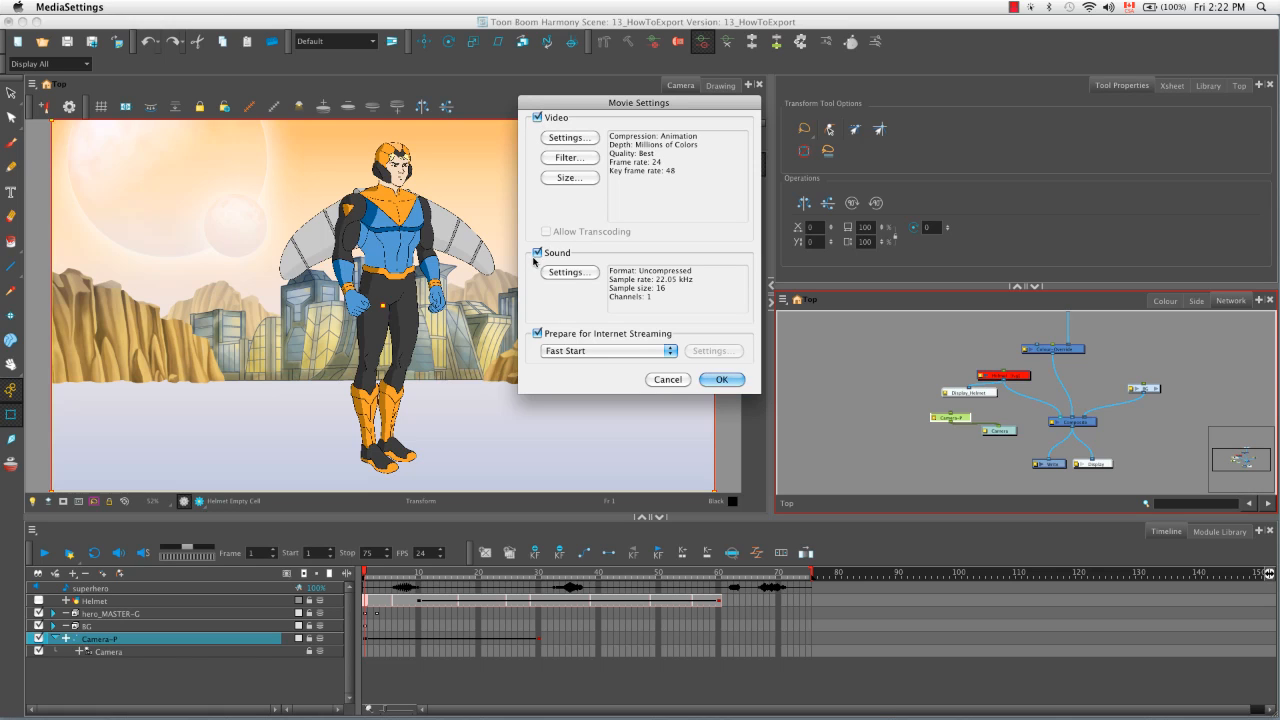
{"action": "left_click", "coordinate": [539, 118]}
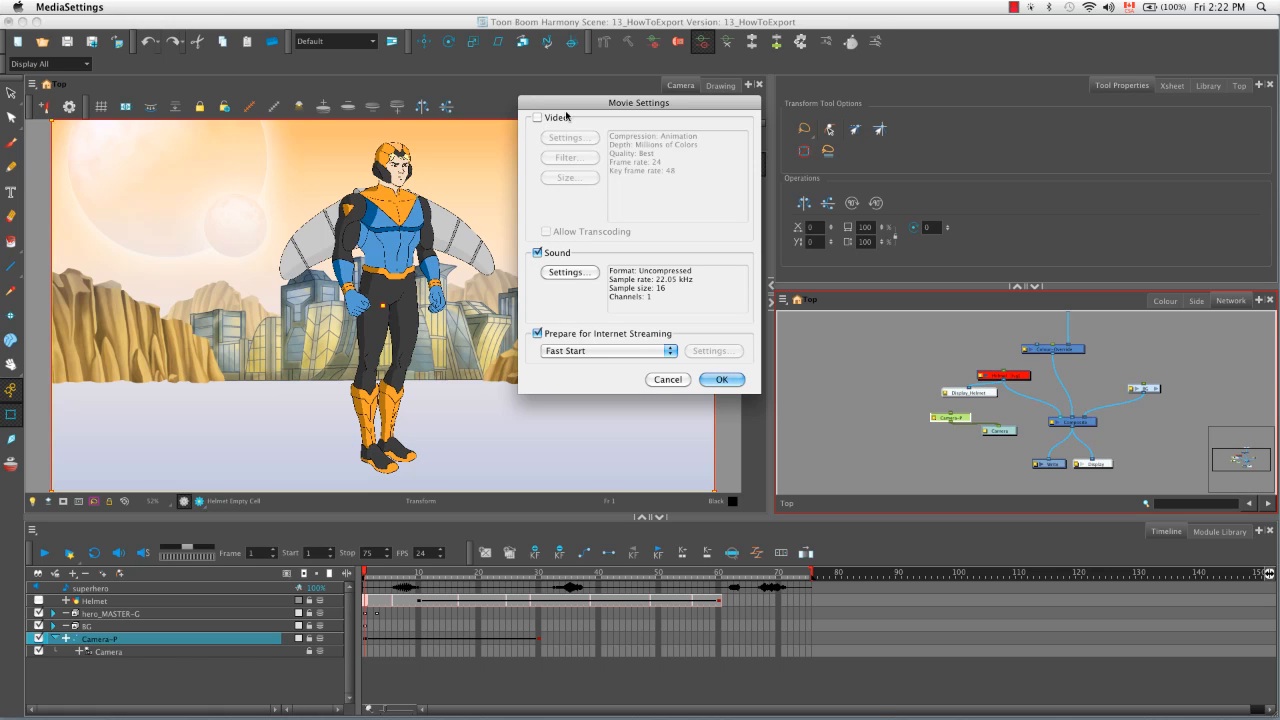
{"action": "left_click", "coordinate": [538, 118]}
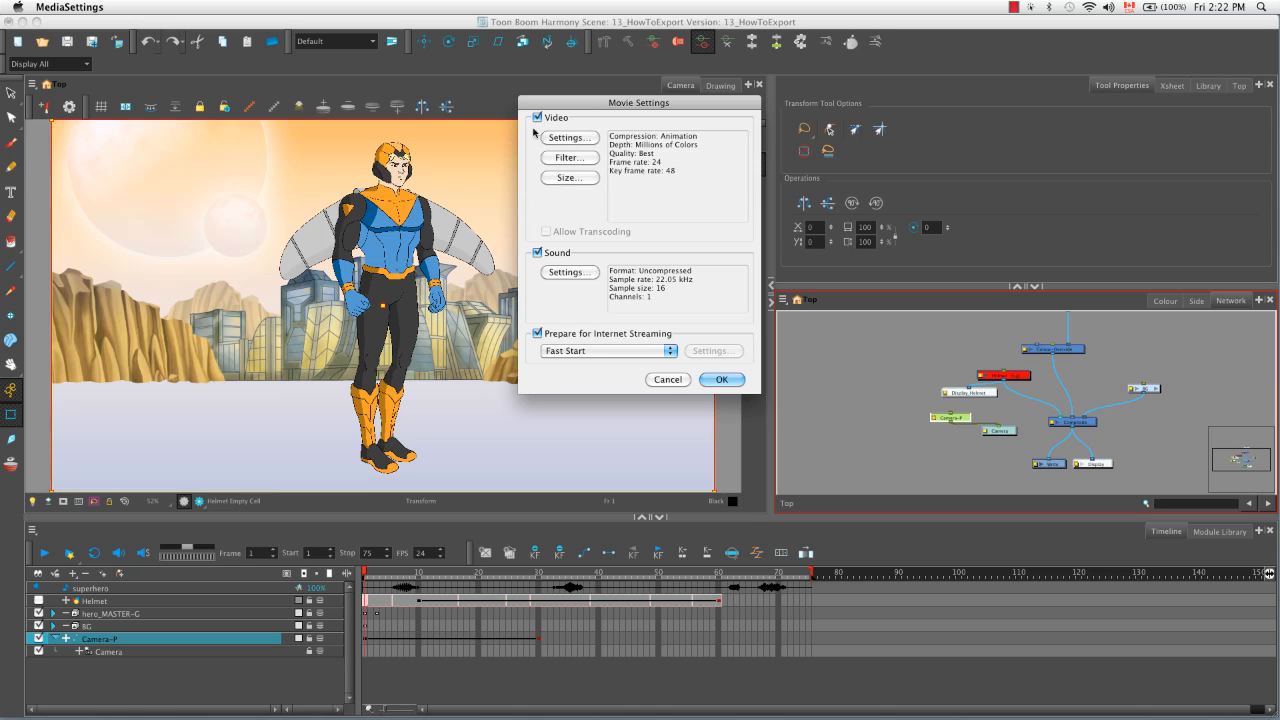
{"action": "left_click", "coordinate": [539, 253]}
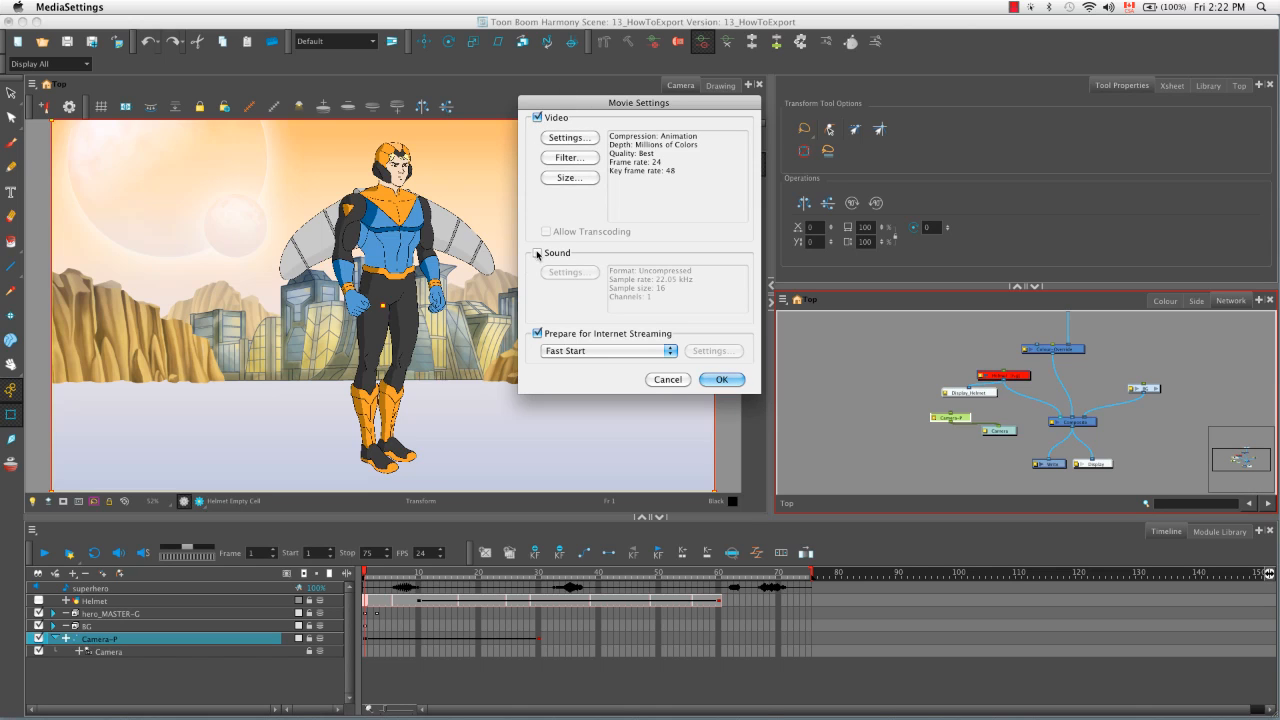
{"action": "left_click", "coordinate": [540, 253]}
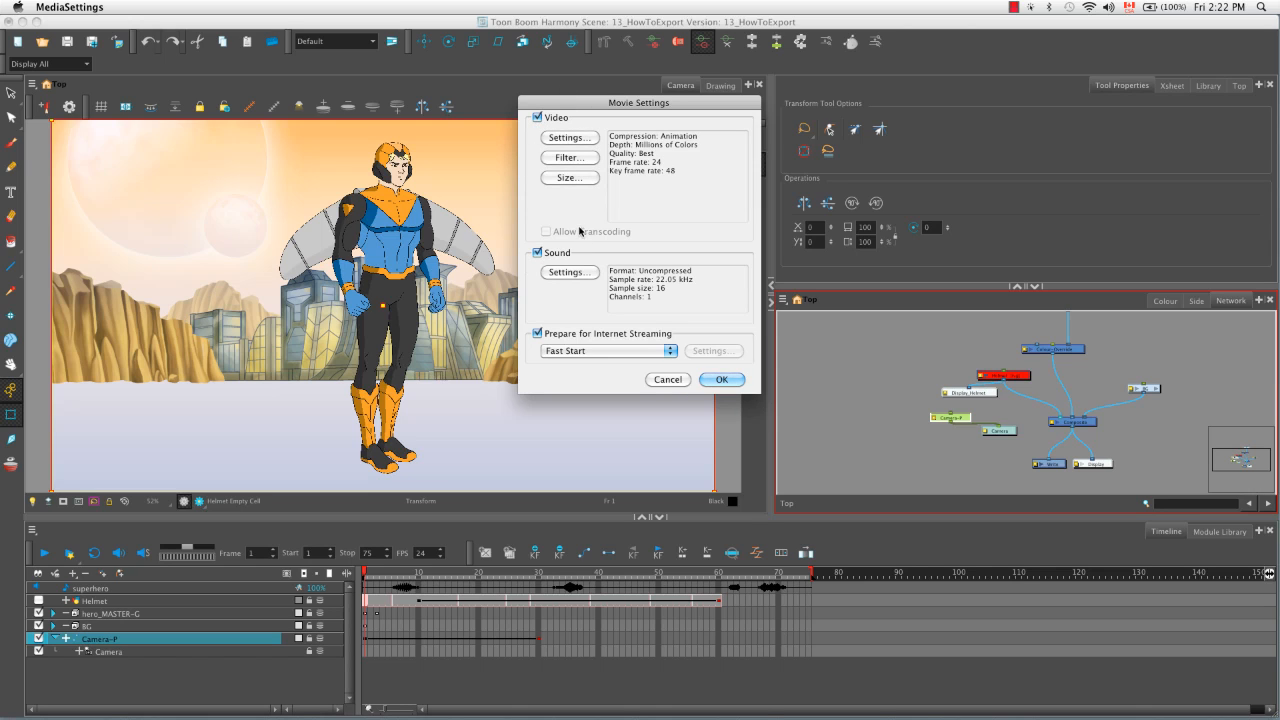
Keep Animation as the video compression type, set the colour depth to Millions of Colors+ and accept the movie settings.
{"action": "left_click", "coordinate": [570, 138]}
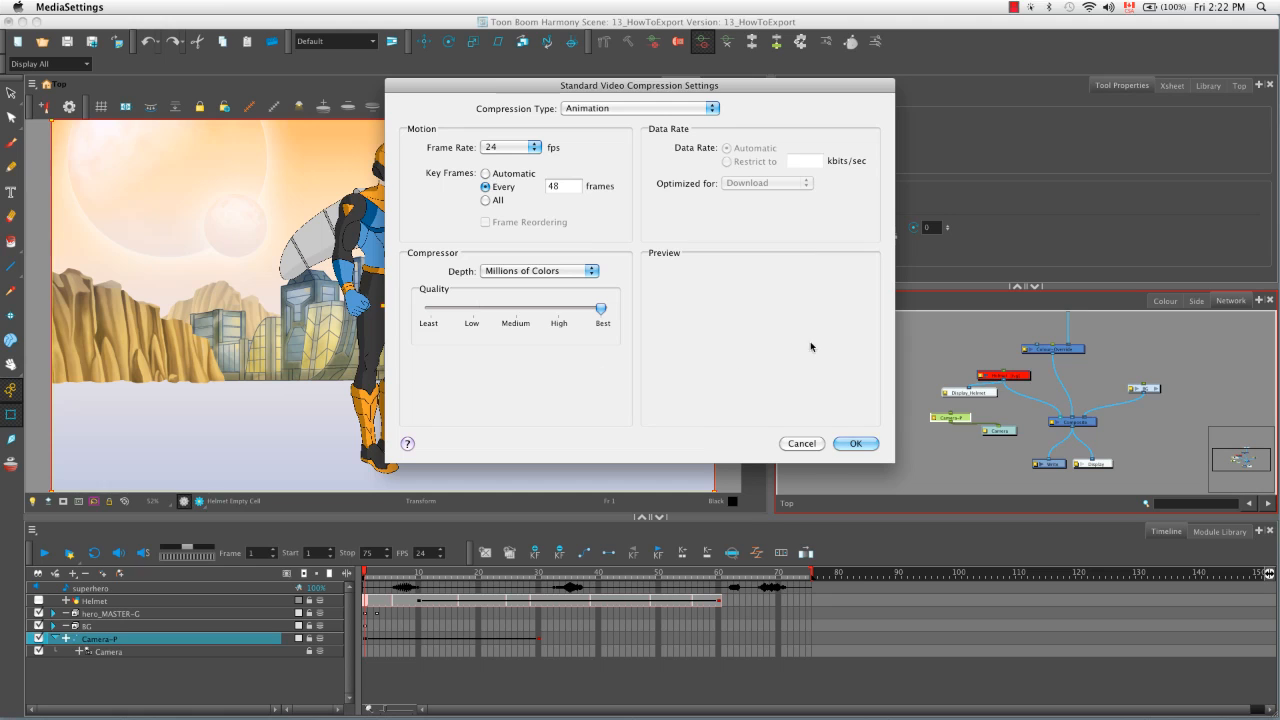
{"action": "left_click", "coordinate": [712, 110]}
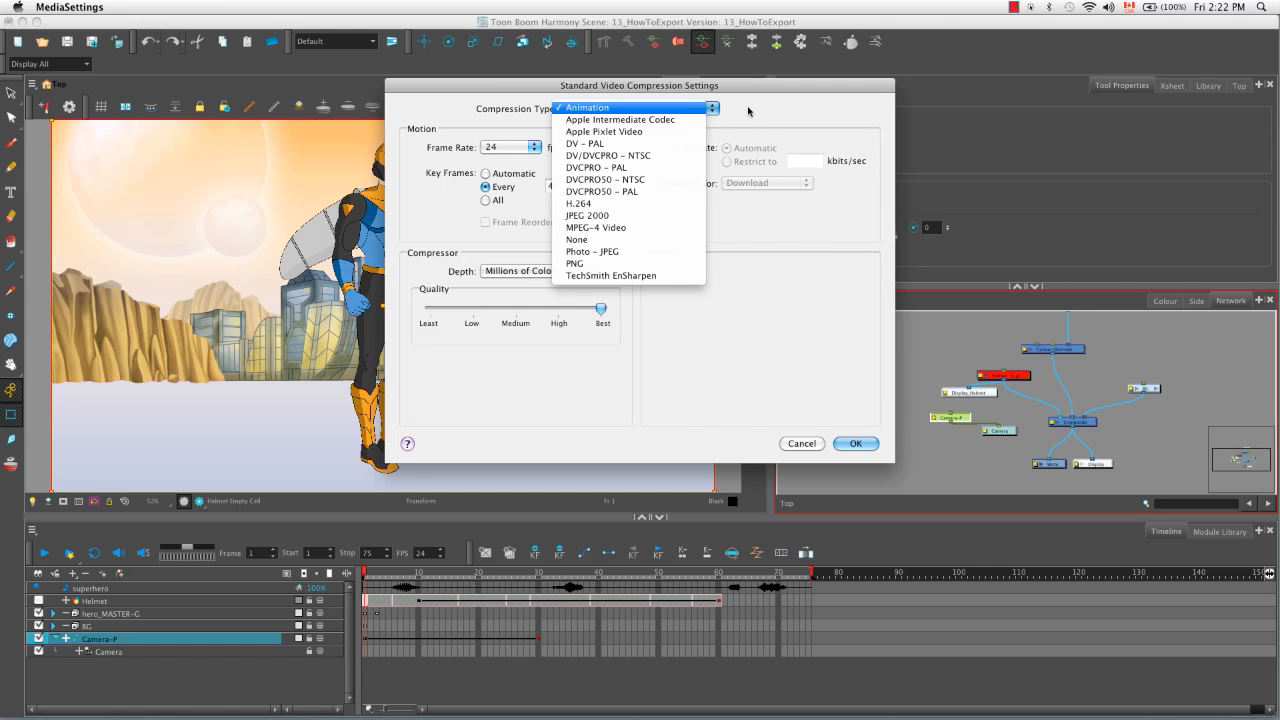
{"action": "left_click", "coordinate": [748, 110]}
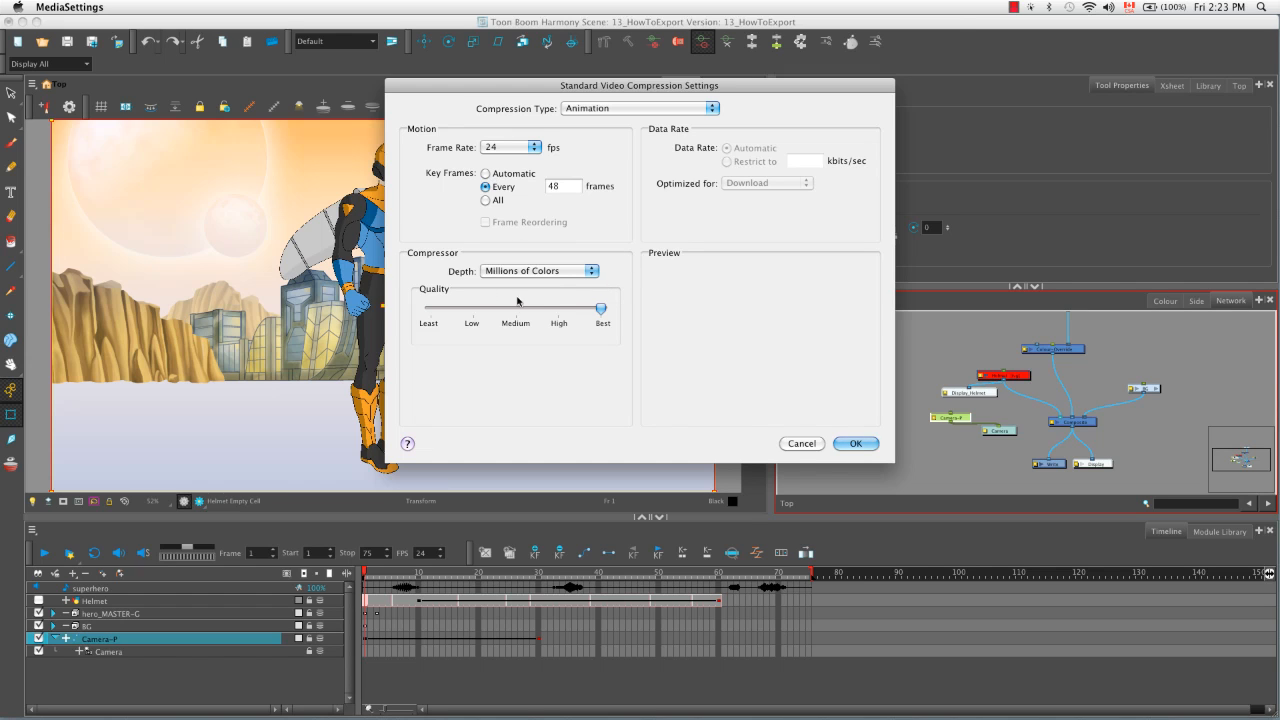
{"action": "left_click", "coordinate": [596, 278]}
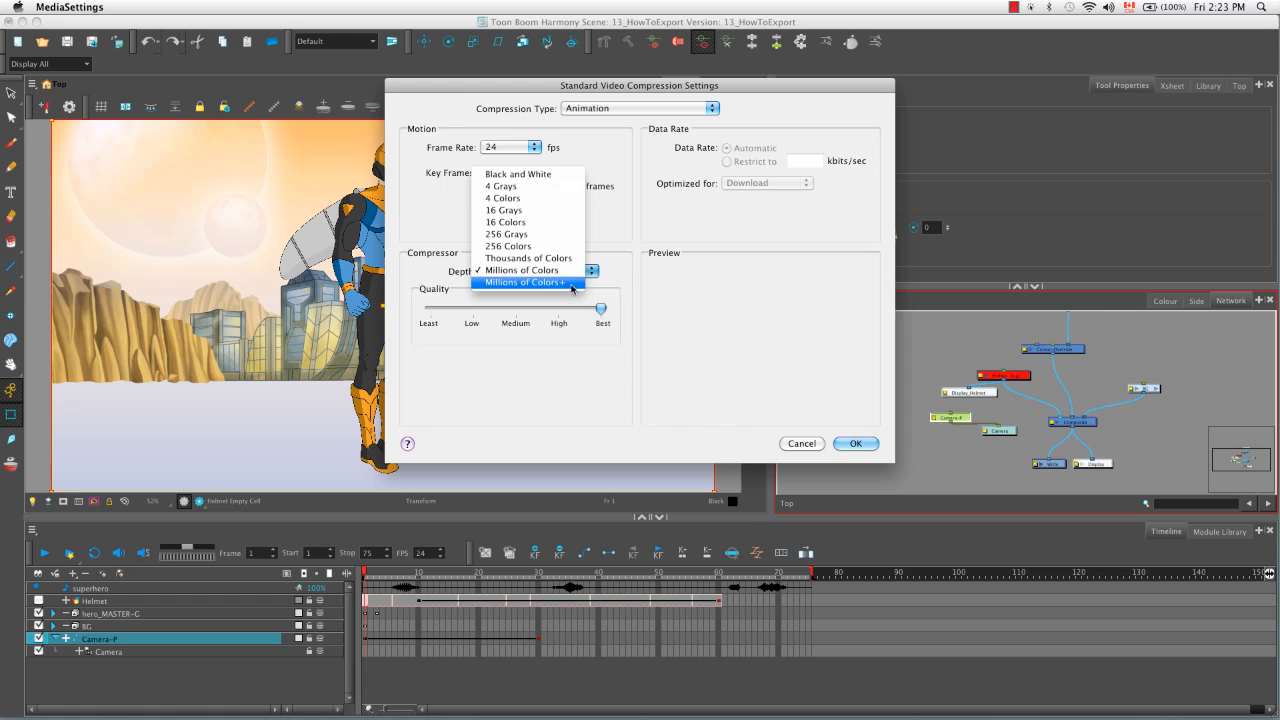
{"action": "left_click", "coordinate": [573, 285]}
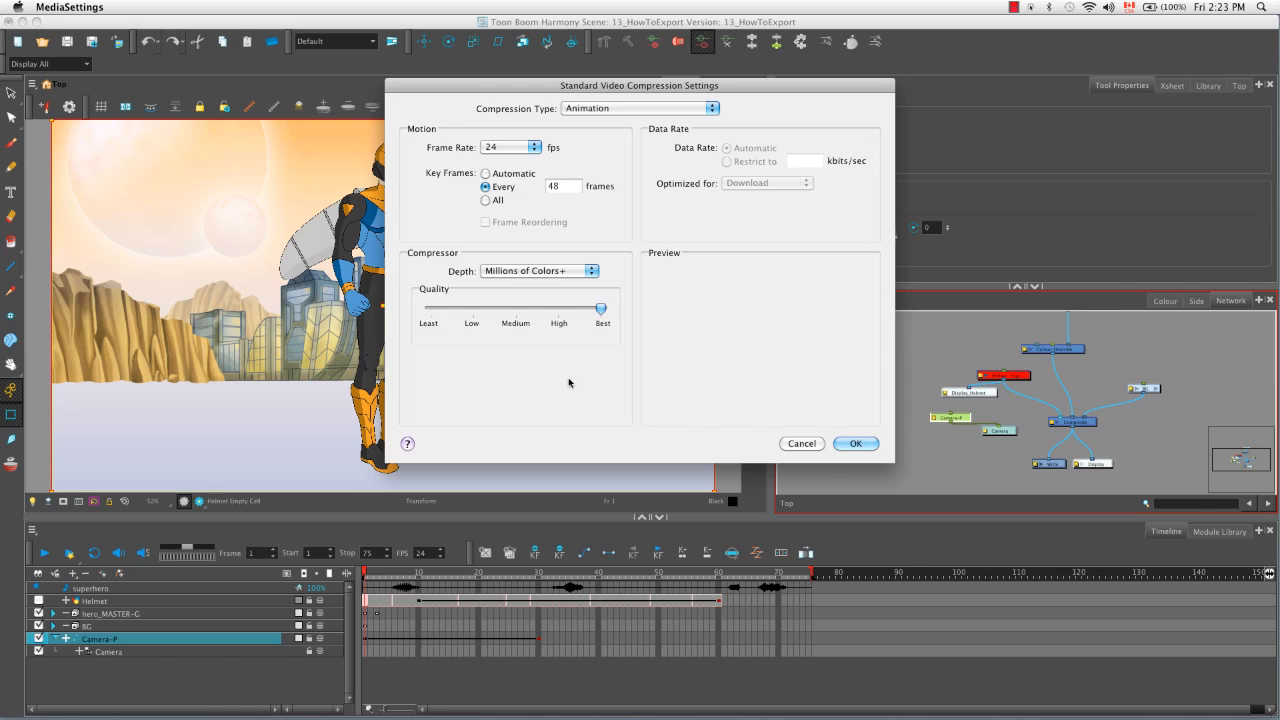
{"action": "left_click", "coordinate": [850, 443]}
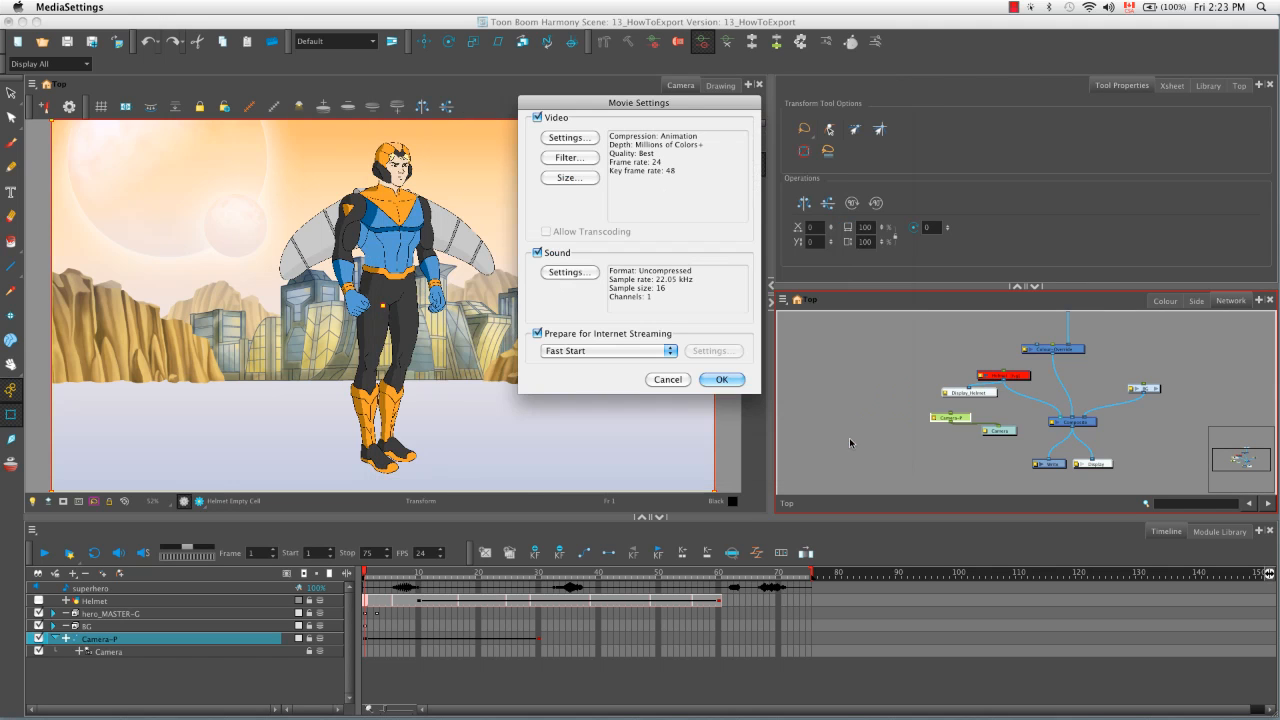
{"action": "left_click", "coordinate": [722, 380]}
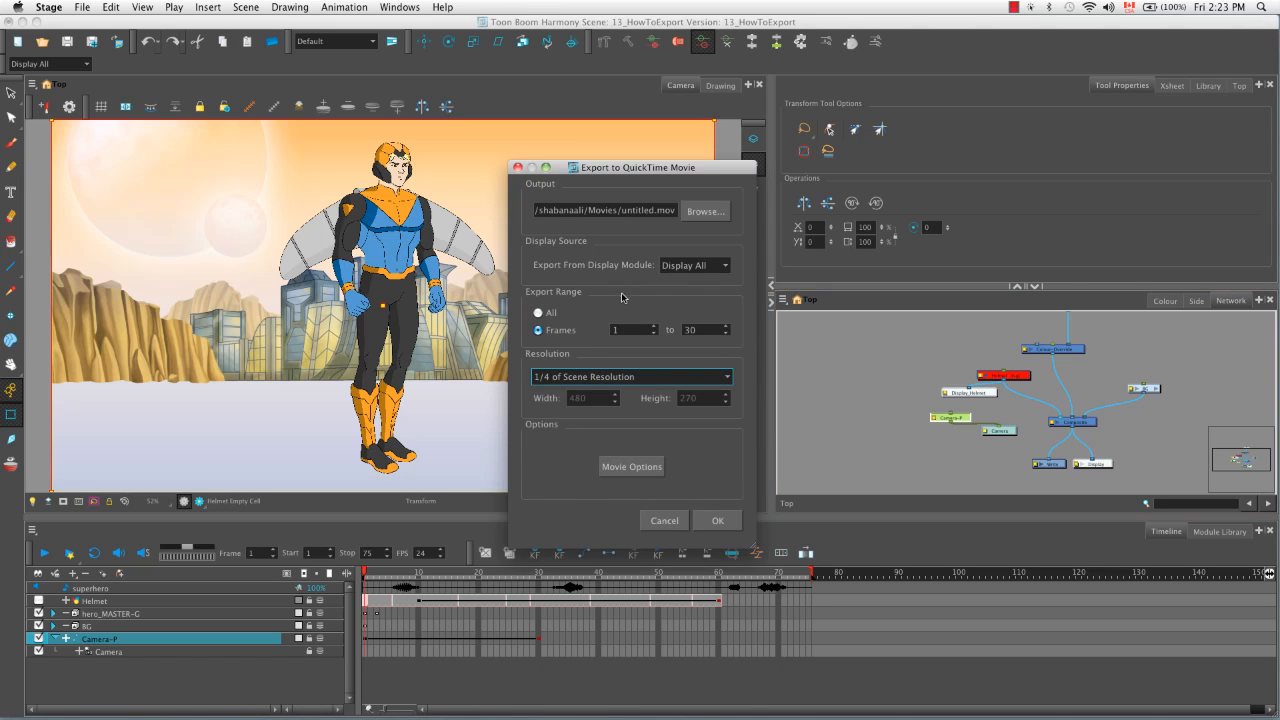
Set the export range to All and change the movie's file name in the output path to QTMovieEx.
{"action": "left_click", "coordinate": [539, 313]}
{"action": "left_click", "coordinate": [651, 210]}
{"action": "left_click_drag", "start_coordinate": [655, 210], "coordinate": [630, 208]}
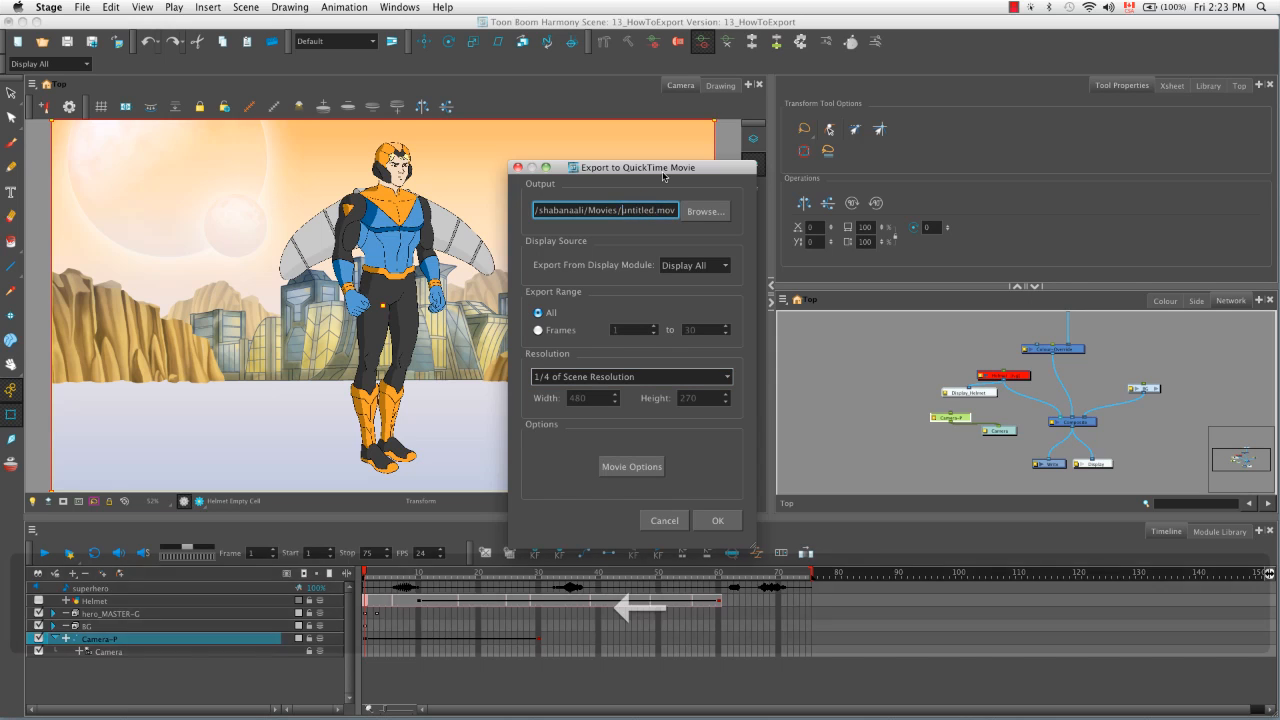
{"action": "type", "text": "QT"}
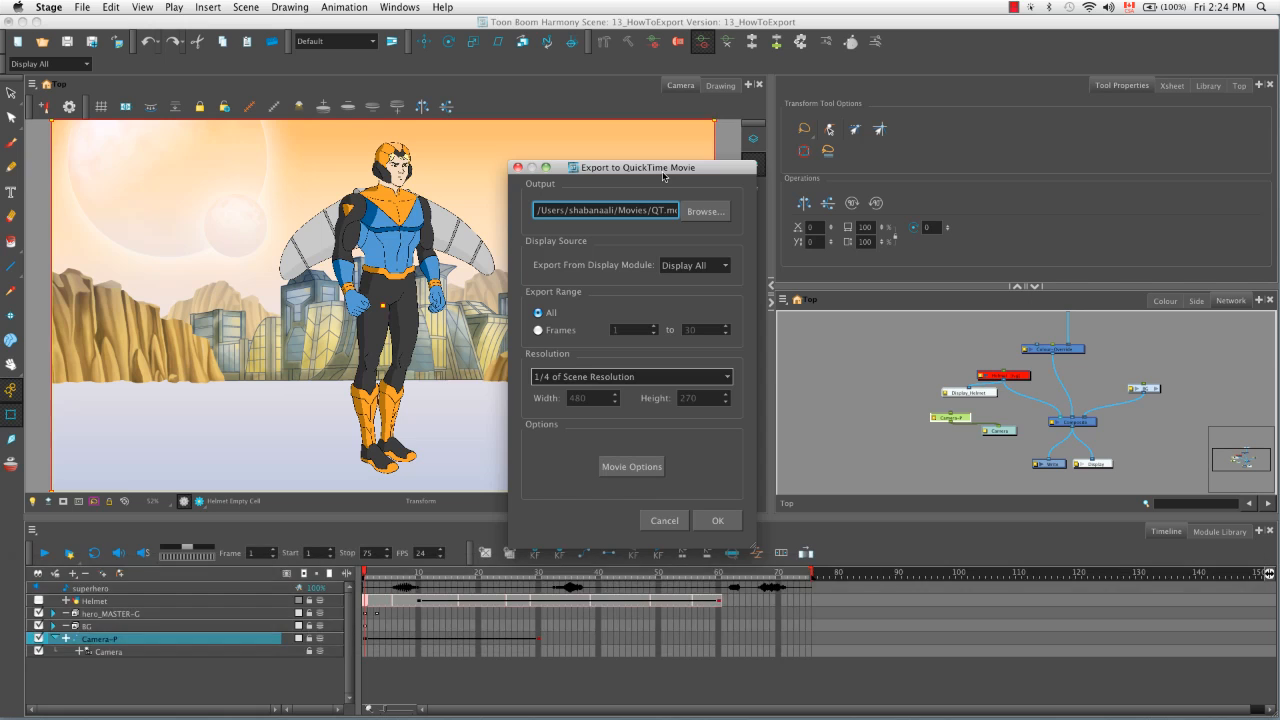
{"action": "type", "text": "MovieEx."}
Browse for the output location and create a folder named Renders inside HAR Quick Start Videos.
{"action": "left_click", "coordinate": [693, 214]}
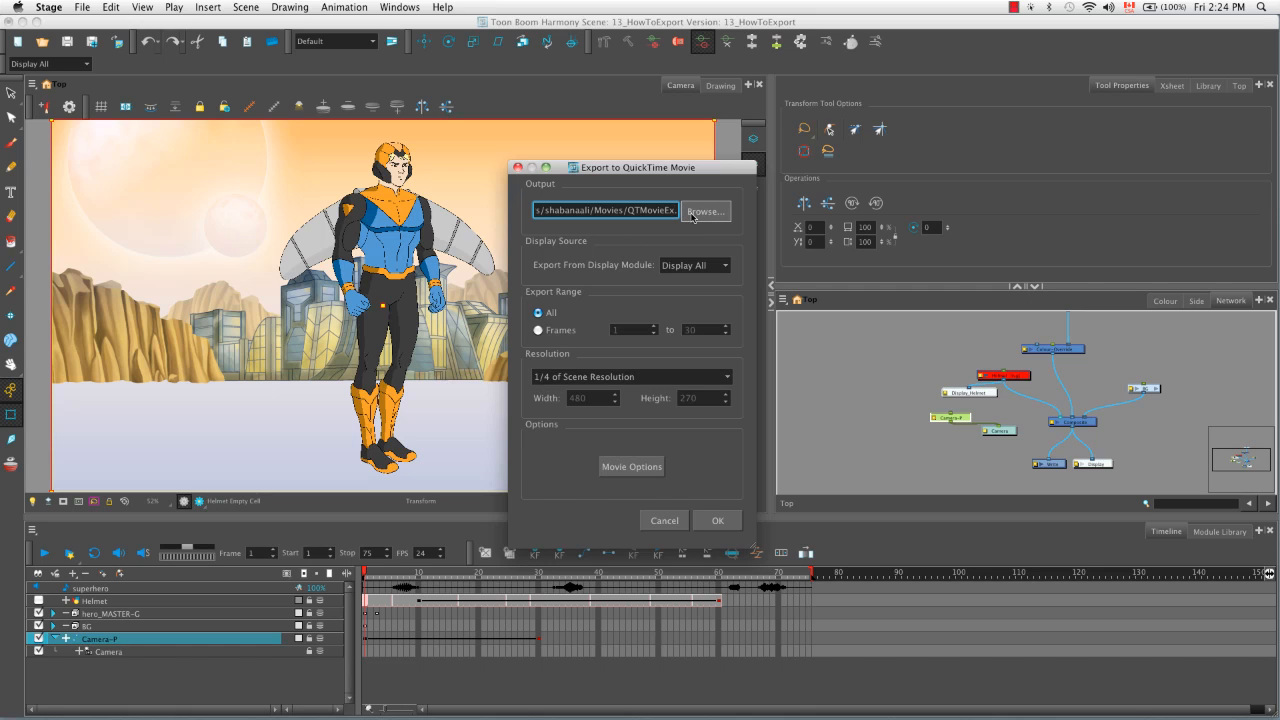
{"action": "left_click", "coordinate": [692, 214]}
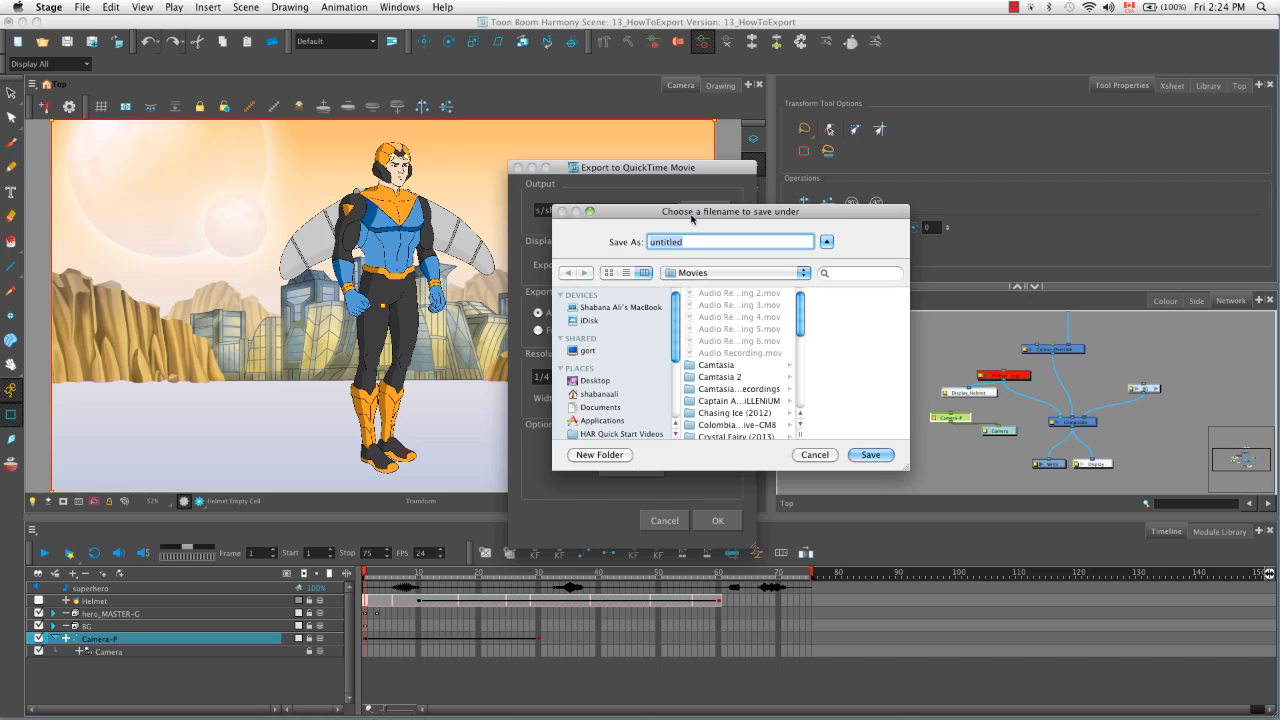
{"action": "left_click", "coordinate": [622, 434]}
{"action": "left_click", "coordinate": [620, 456]}
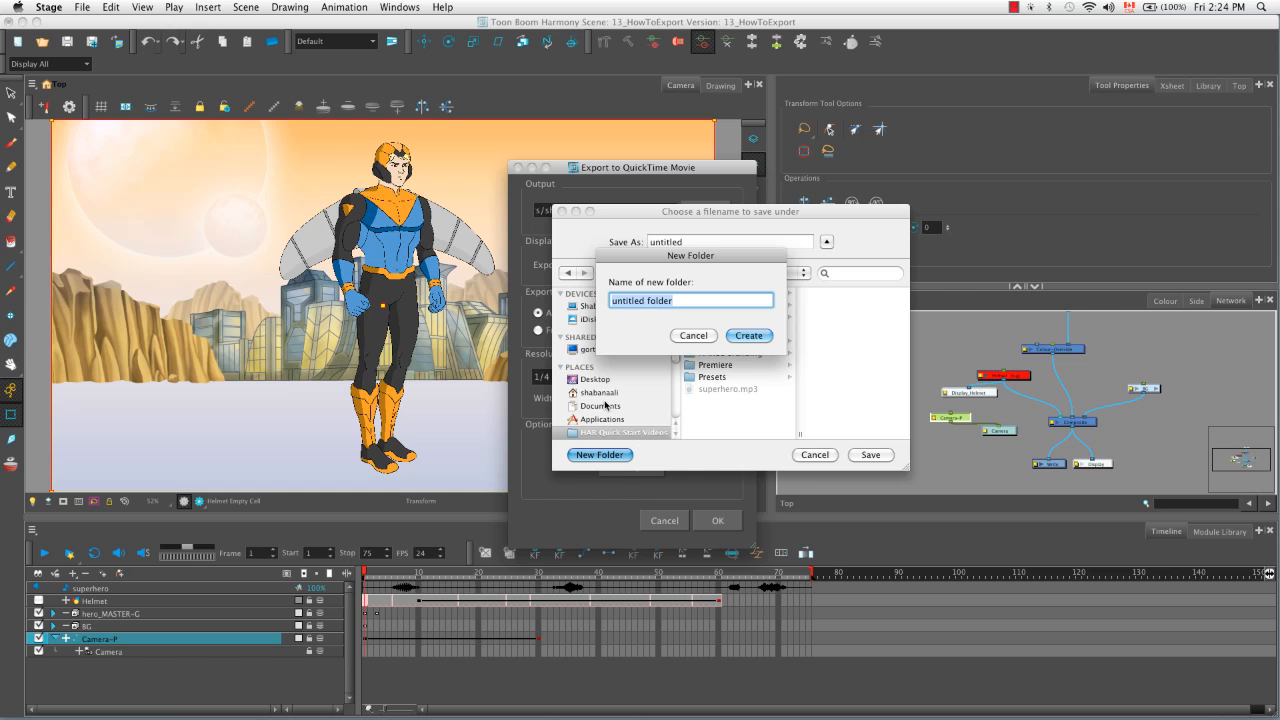
{"action": "type", "text": "Renders"}
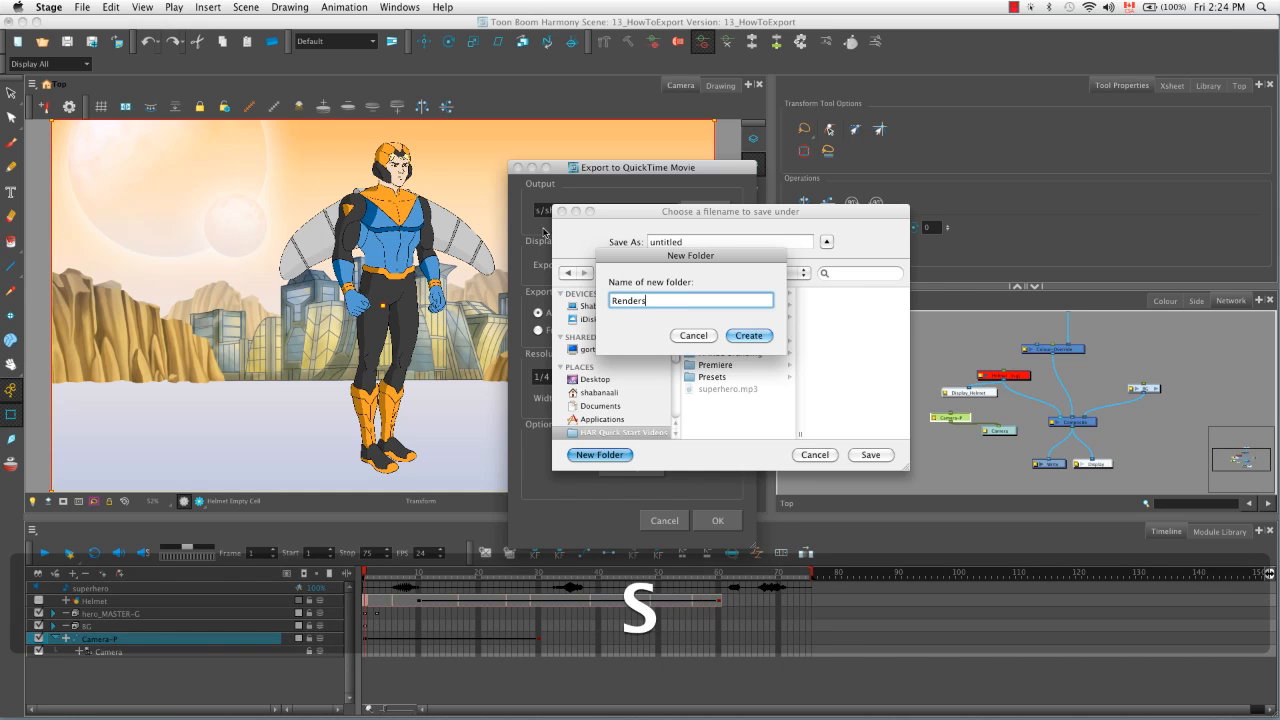
{"action": "left_click", "coordinate": [748, 335]}
Name the output movie QTMovieEx and save that location in the Renders folder.
{"action": "key", "text": "Tab"}
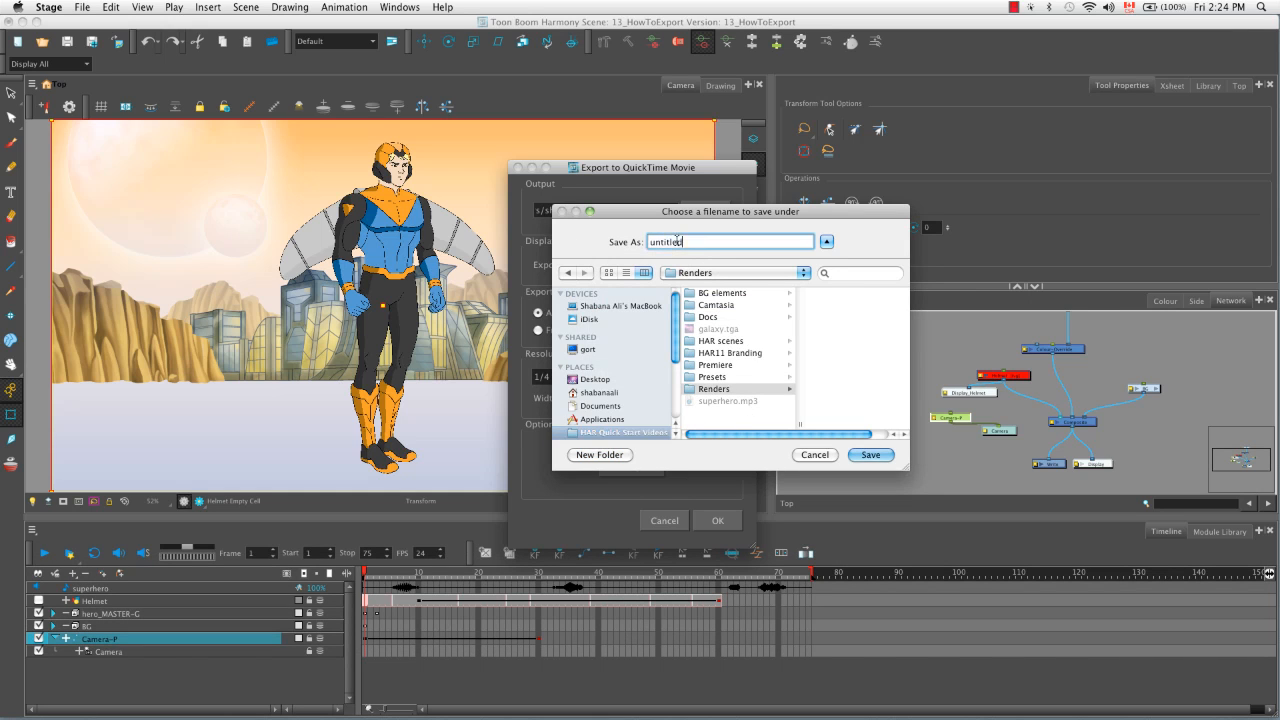
{"action": "type", "text": "QT"}
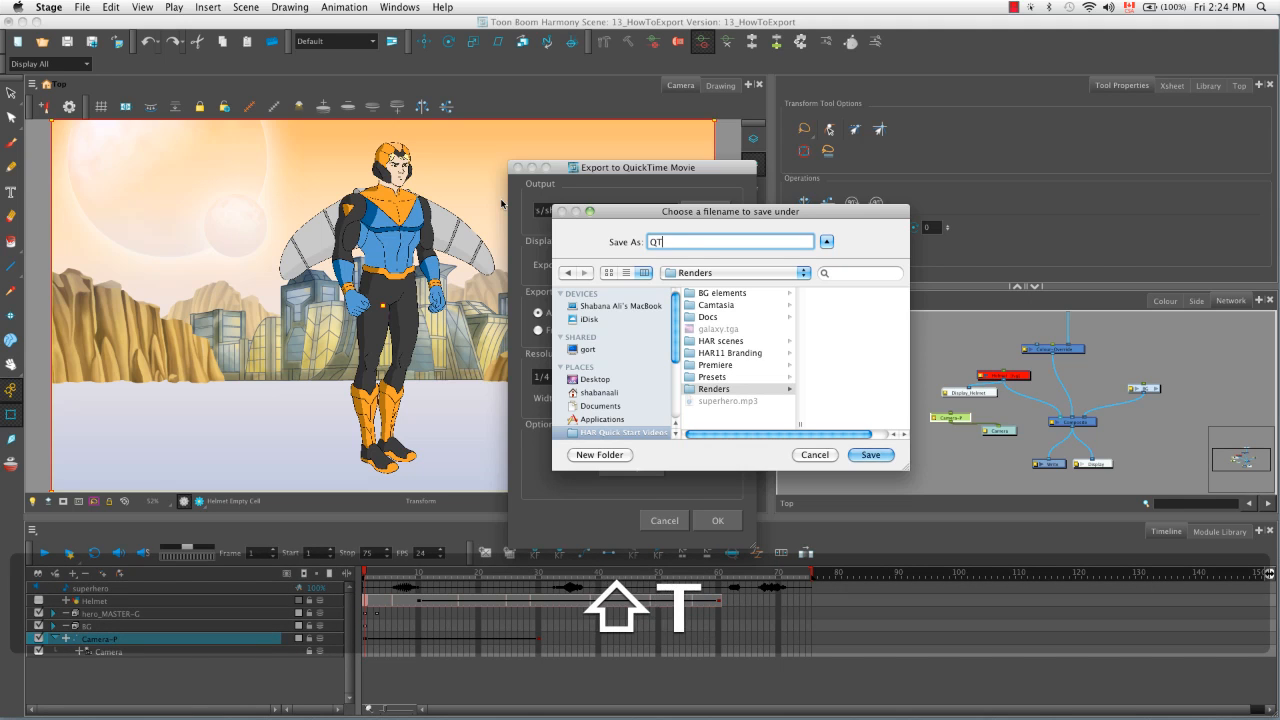
{"action": "type", "text": "MovieEx"}
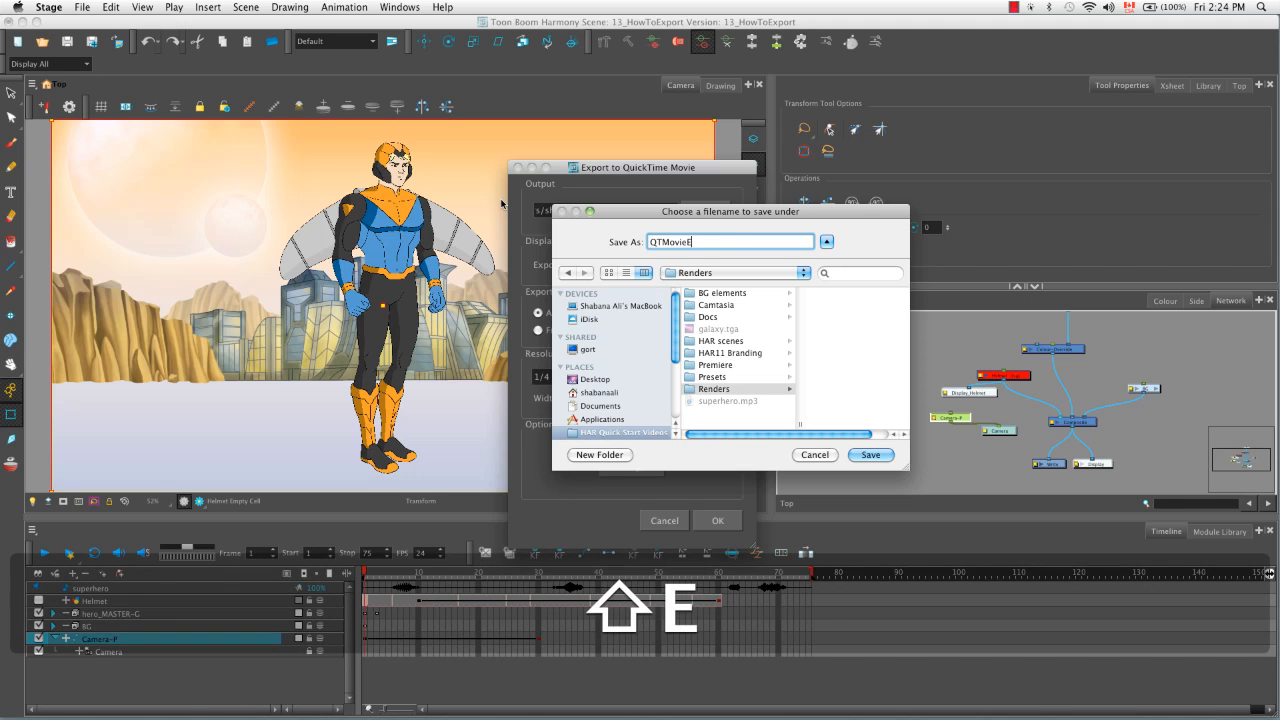
{"action": "left_click", "coordinate": [873, 454]}
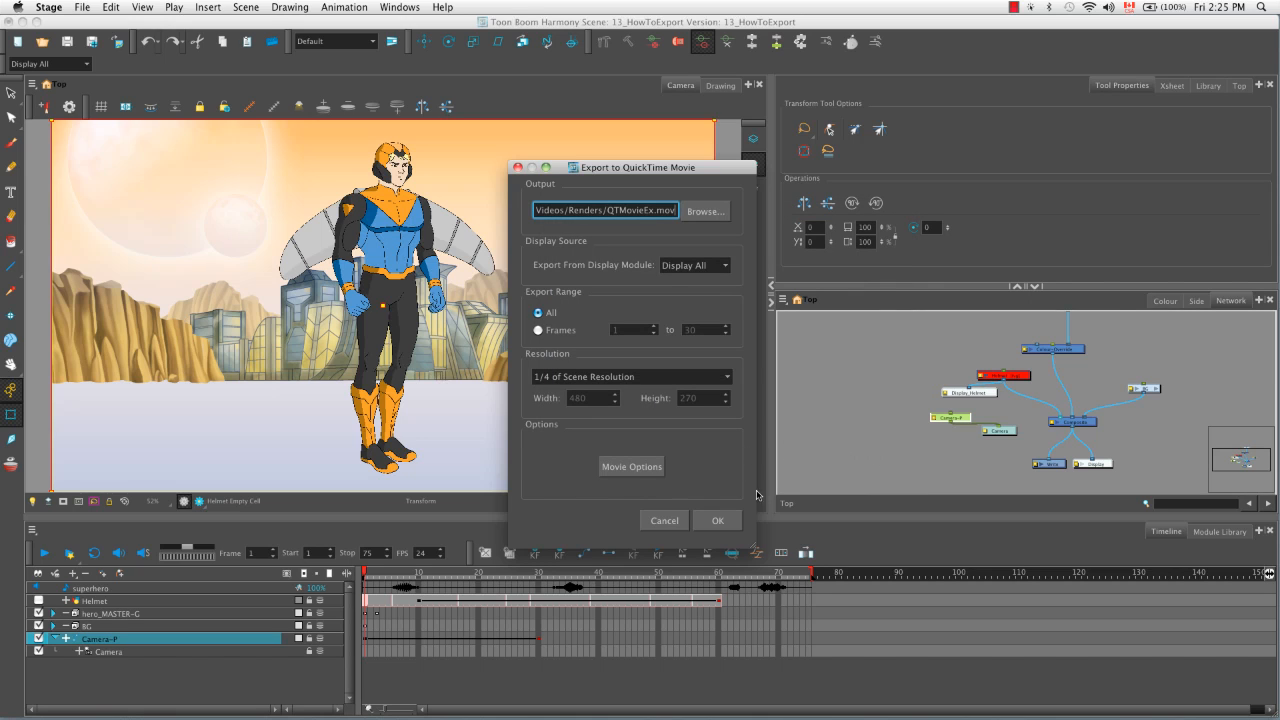
Run the QuickTime movie export, switch to Finder and open the Renders folder inside HAR Quick Start Videos.
{"action": "left_click", "coordinate": [726, 520]}
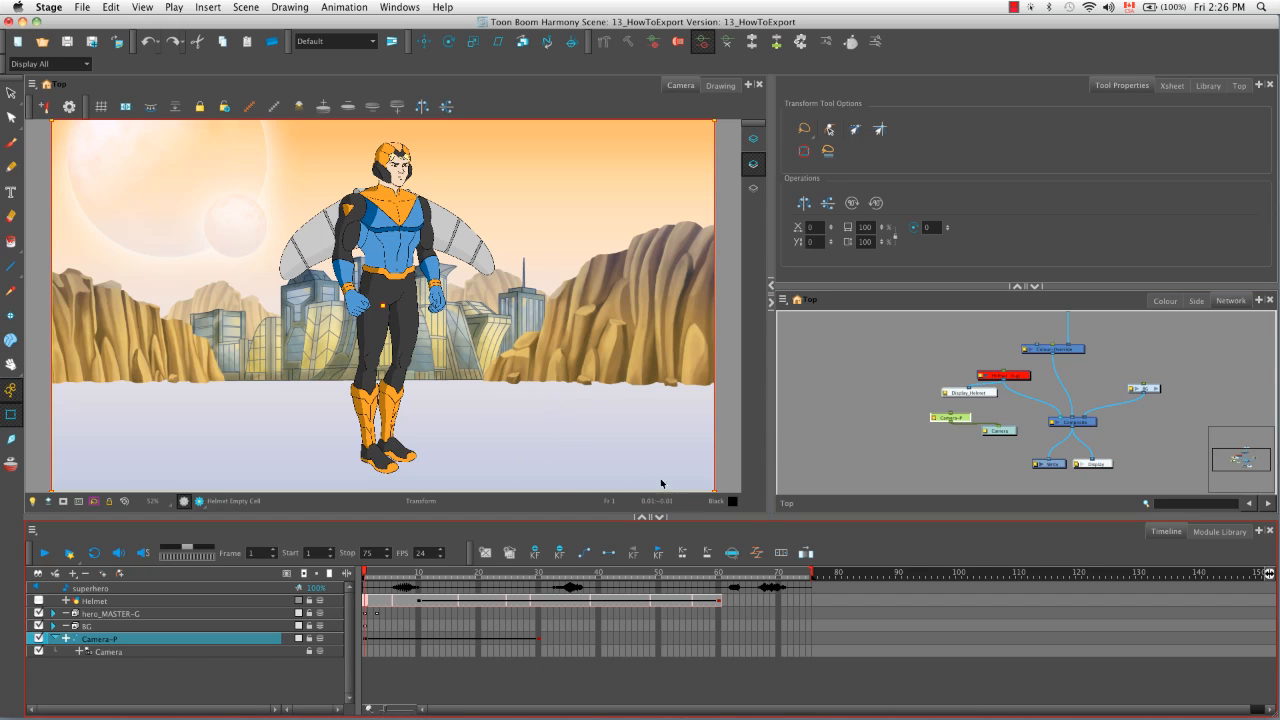
{"action": "mouse_move", "coordinate": [670, 717]}
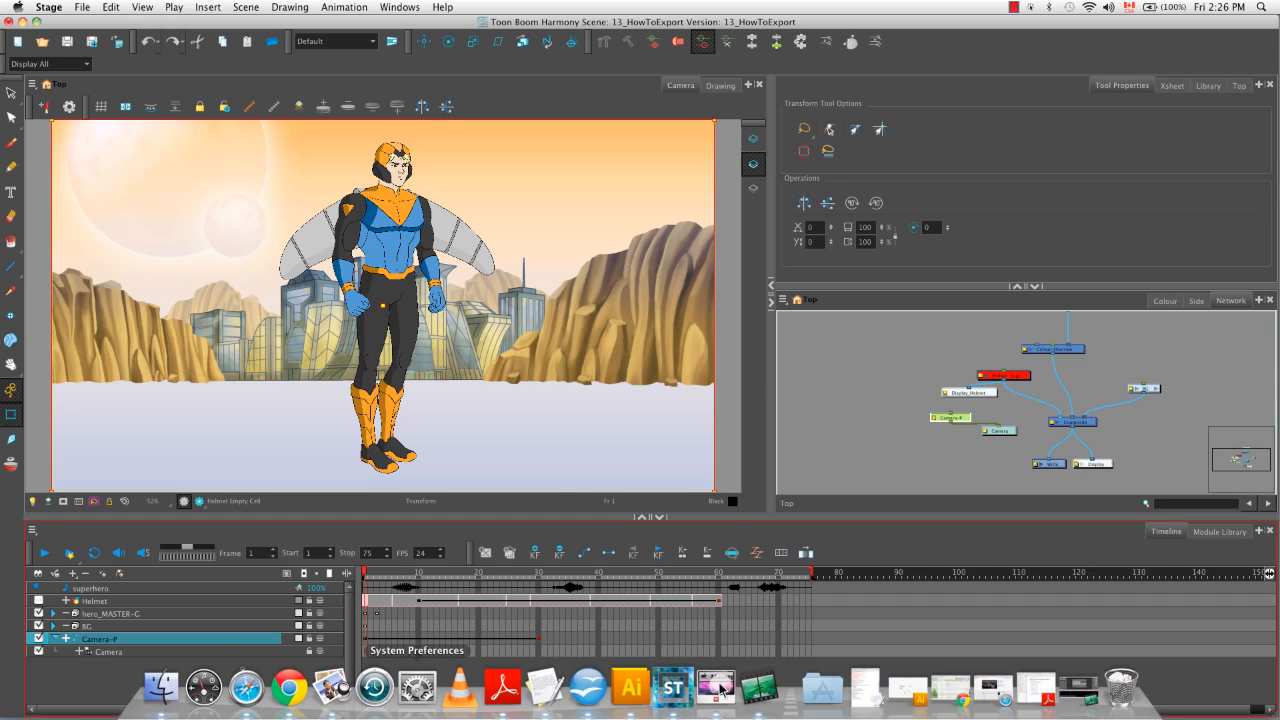
{"action": "left_click", "coordinate": [165, 686]}
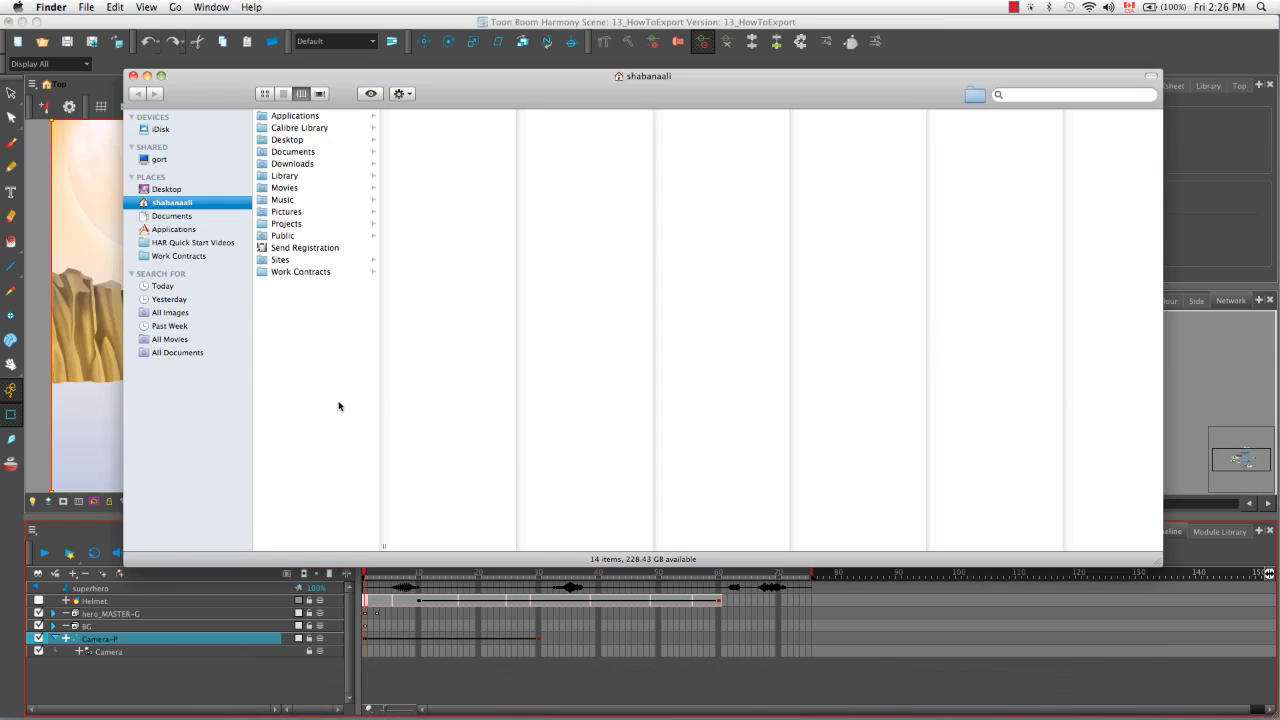
{"action": "left_click", "coordinate": [202, 244]}
{"action": "left_click", "coordinate": [287, 212]}
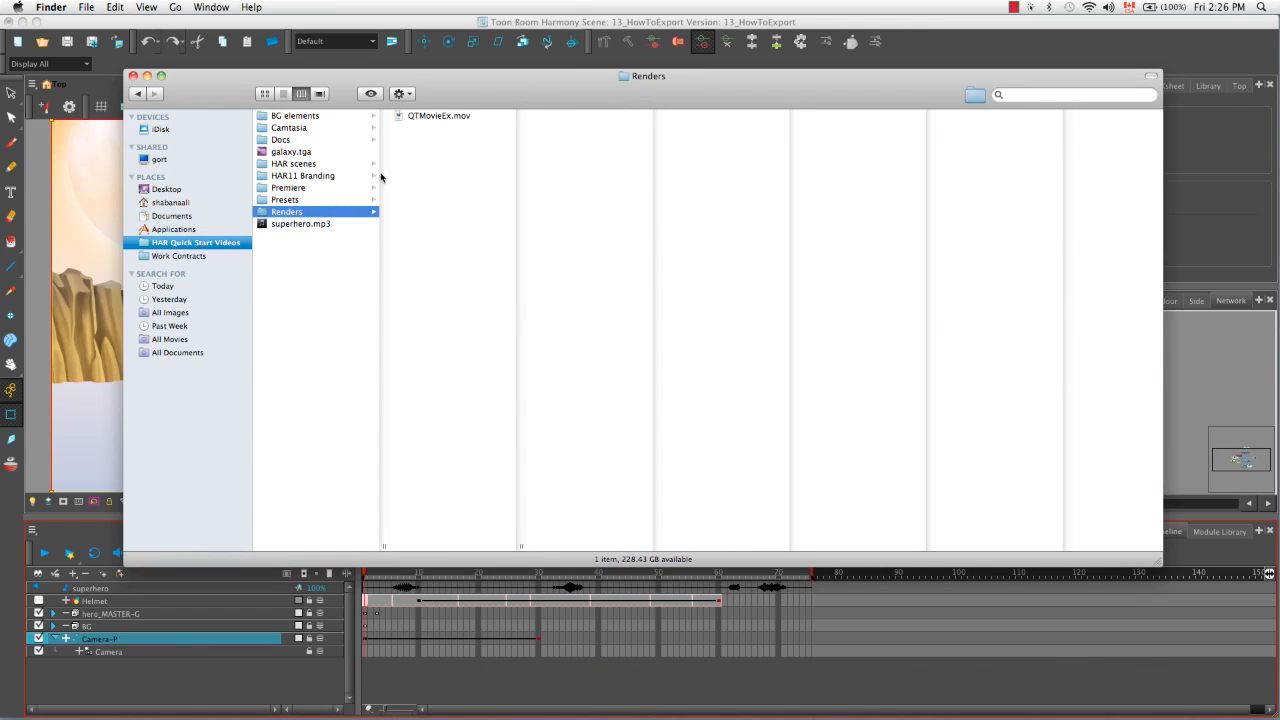
Open QTMovieEx.mov from the Renders folder with QuickTime Player.
{"action": "left_click", "coordinate": [445, 117]}
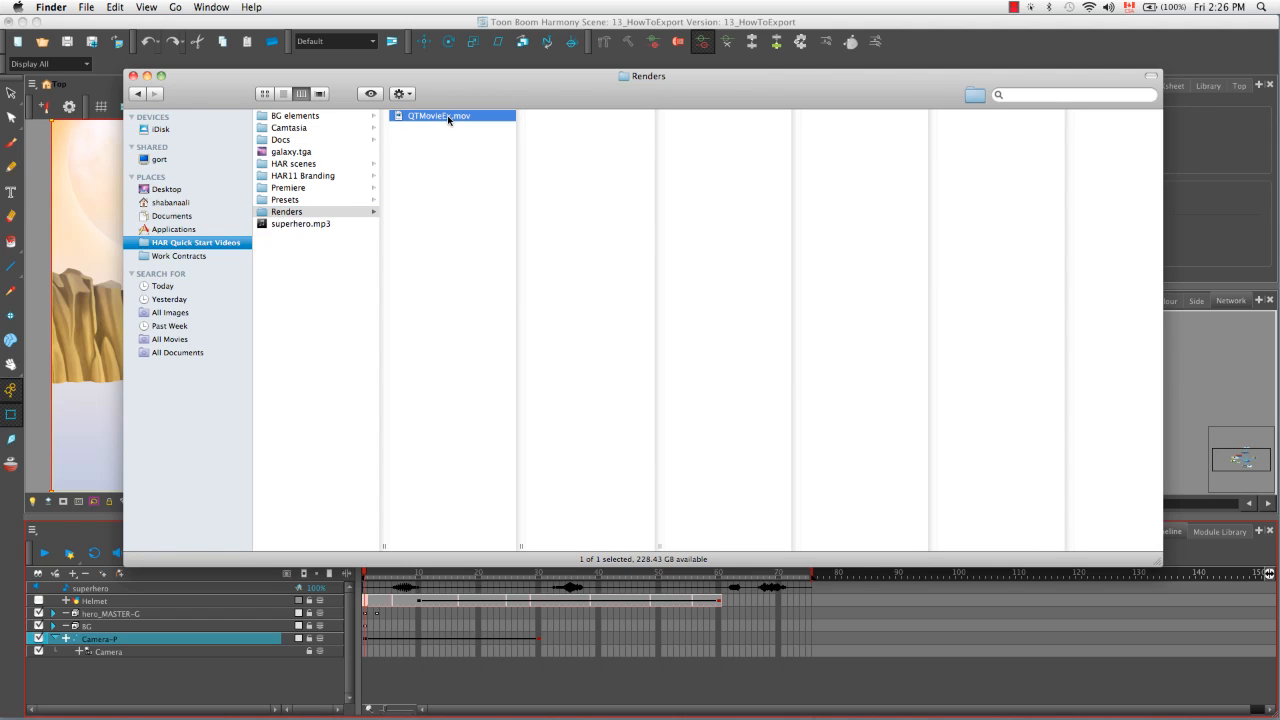
{"action": "right_click", "coordinate": [449, 119]}
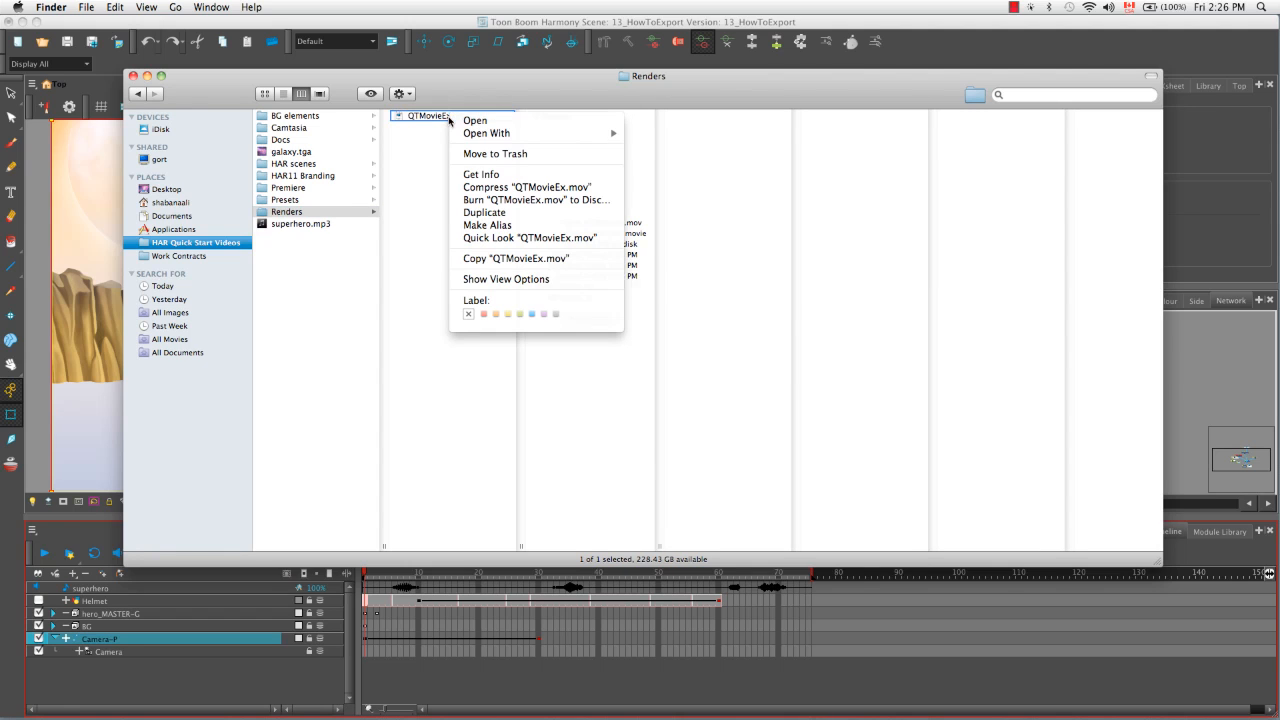
{"action": "mouse_move", "coordinate": [490, 136]}
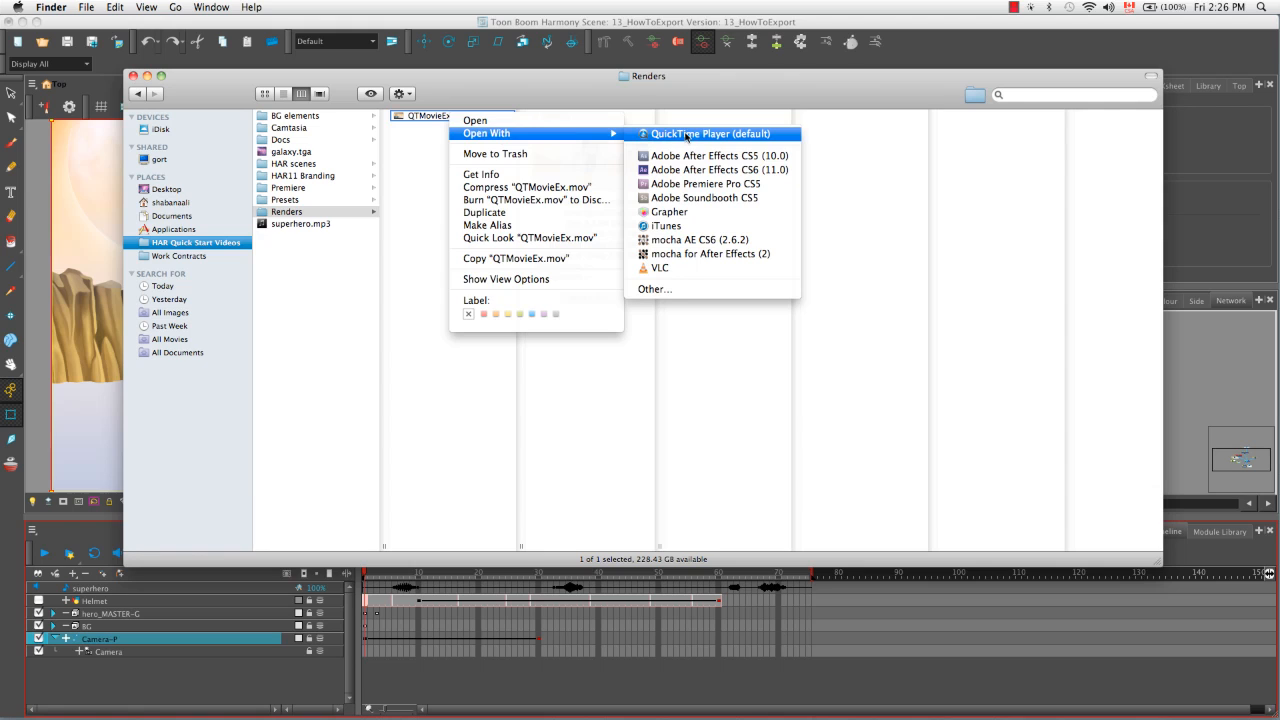
{"action": "left_click", "coordinate": [694, 136]}
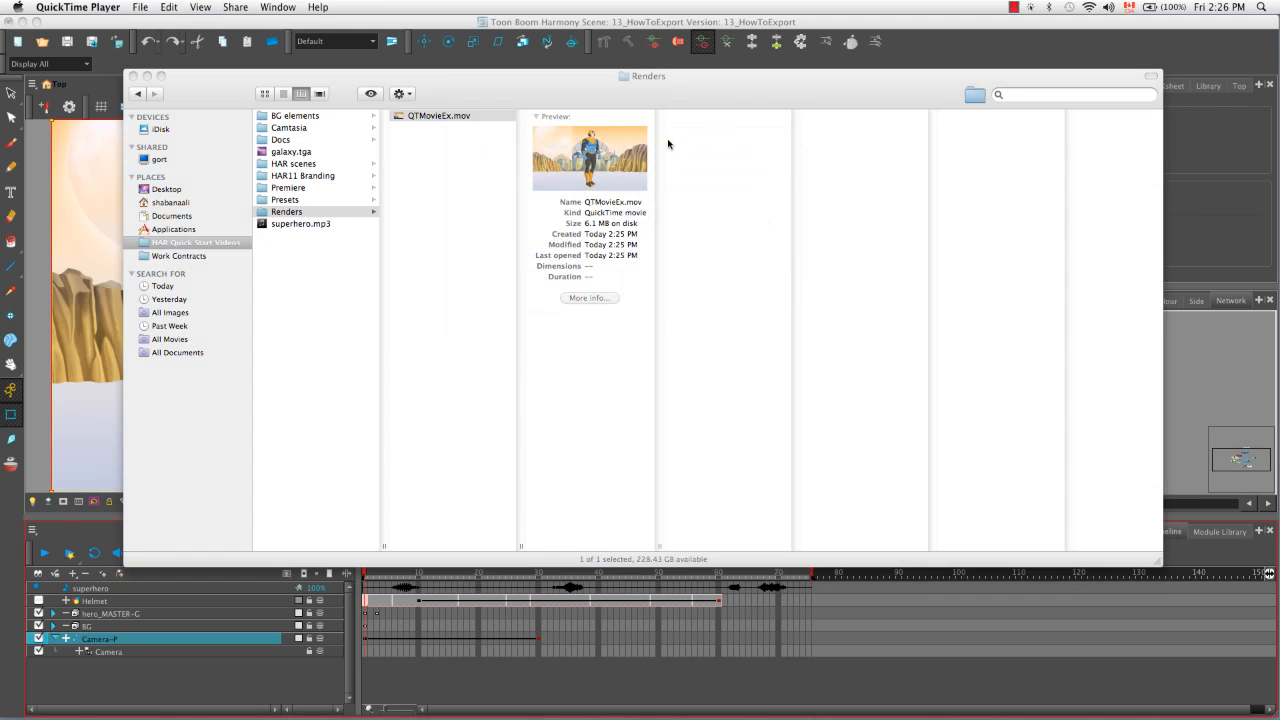
Play the exported movie in QuickTime Player and close both the movie and the Finder window.
{"action": "mouse_move", "coordinate": [597, 140]}
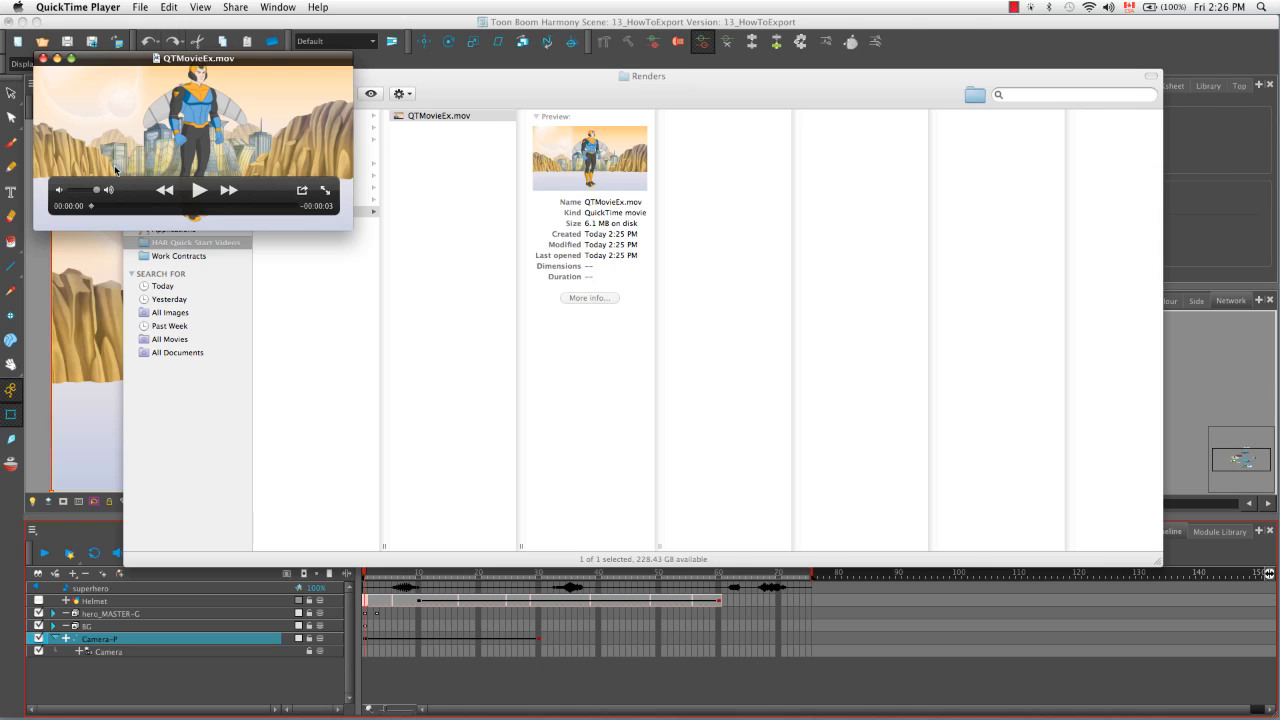
{"action": "left_click_drag", "start_coordinate": [206, 213], "coordinate": [411, 338]}
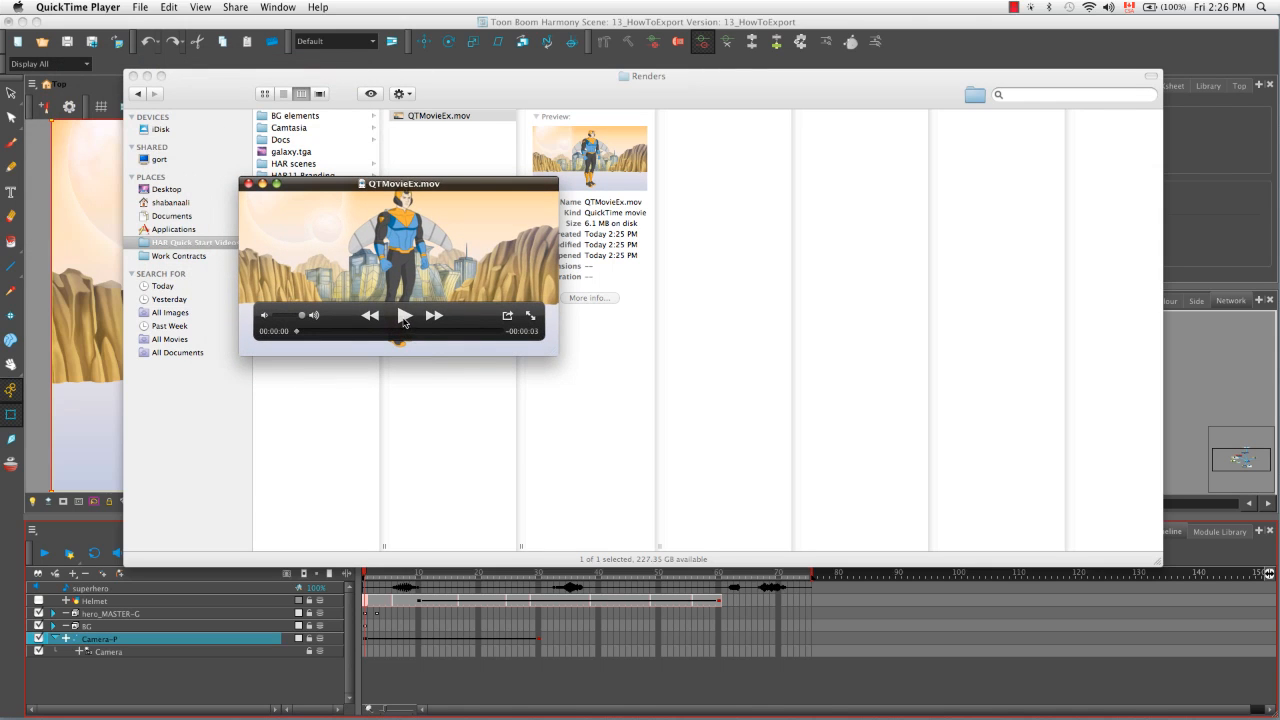
{"action": "left_click", "coordinate": [404, 315]}
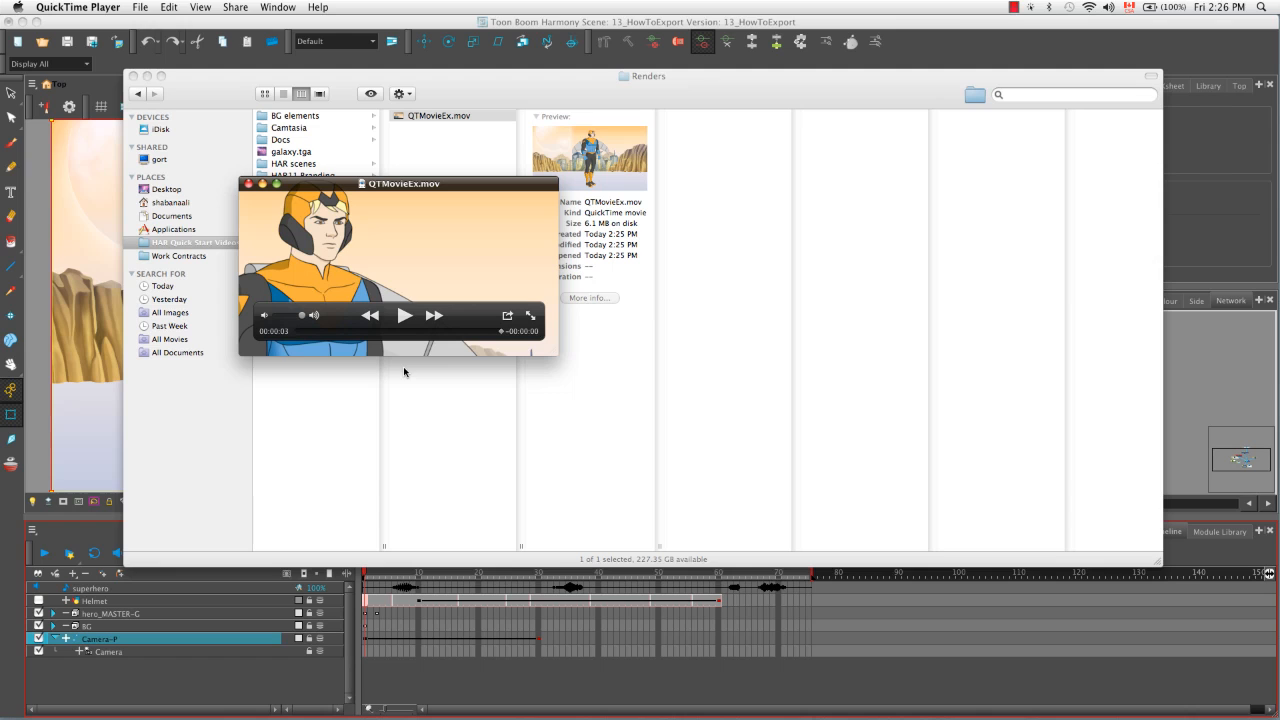
{"action": "left_click", "coordinate": [248, 184]}
{"action": "left_click", "coordinate": [133, 77]}
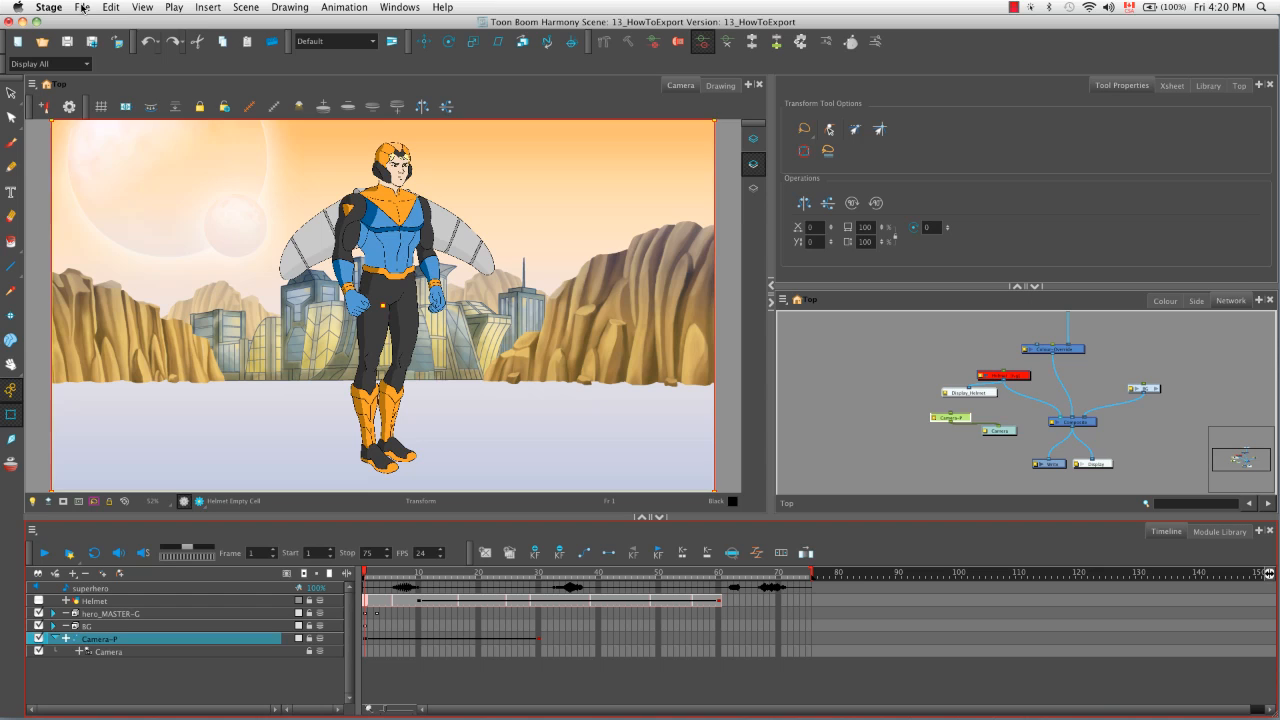
Open the SWF export settings, look over their options and close them without exporting.
{"action": "left_click", "coordinate": [82, 8]}
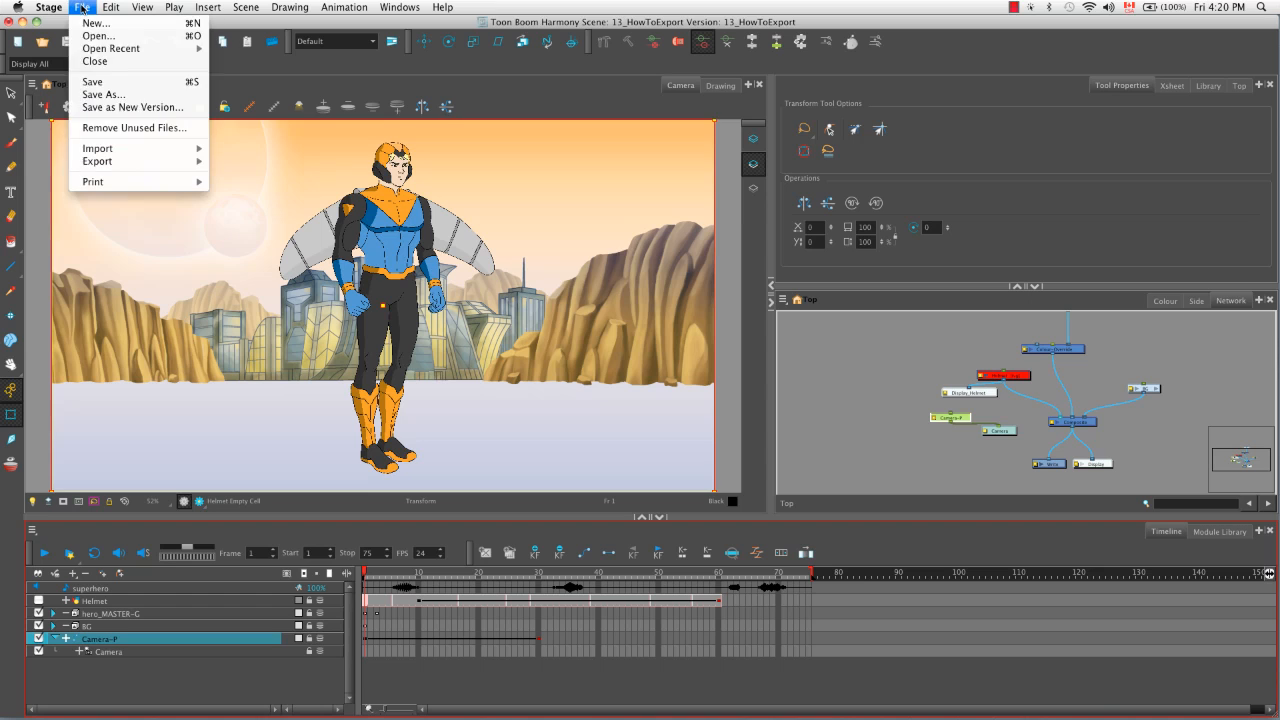
{"action": "mouse_move", "coordinate": [97, 162]}
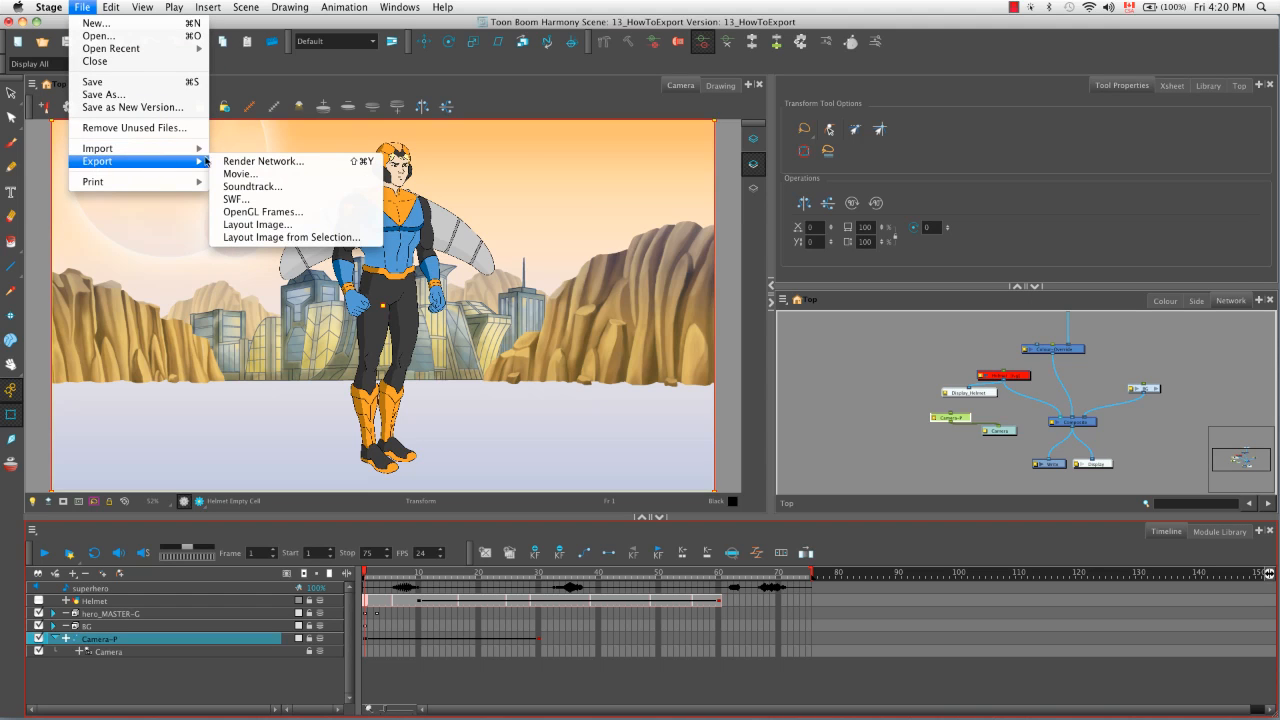
{"action": "left_click", "coordinate": [297, 201]}
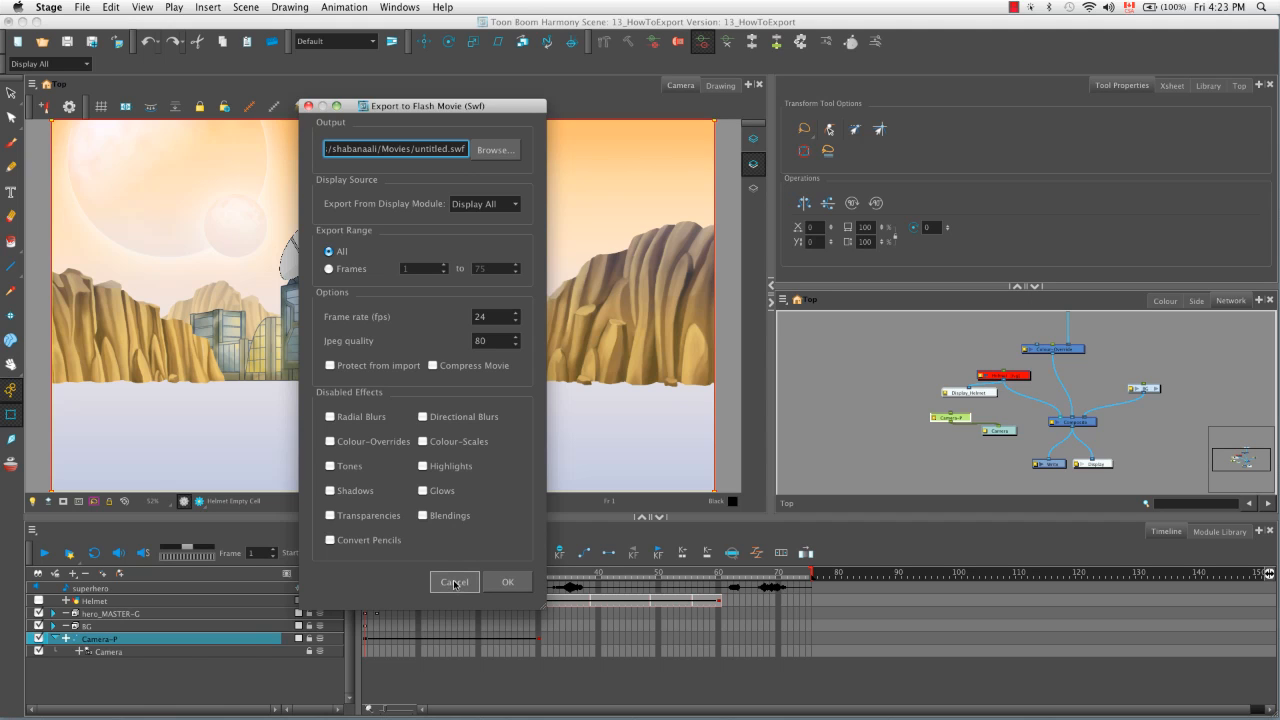
{"action": "left_click", "coordinate": [454, 582]}
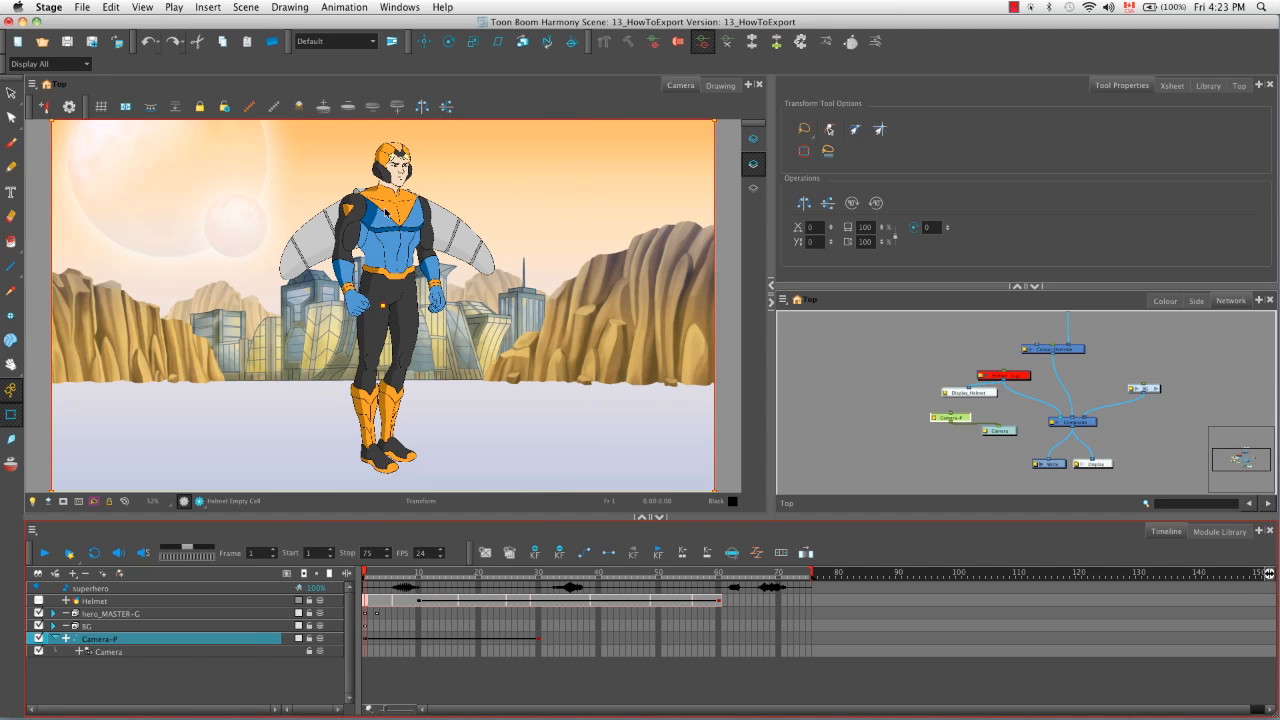
Open the export settings for OpenGL Frames.
{"action": "left_click", "coordinate": [80, 6]}
{"action": "mouse_move", "coordinate": [81, 166]}
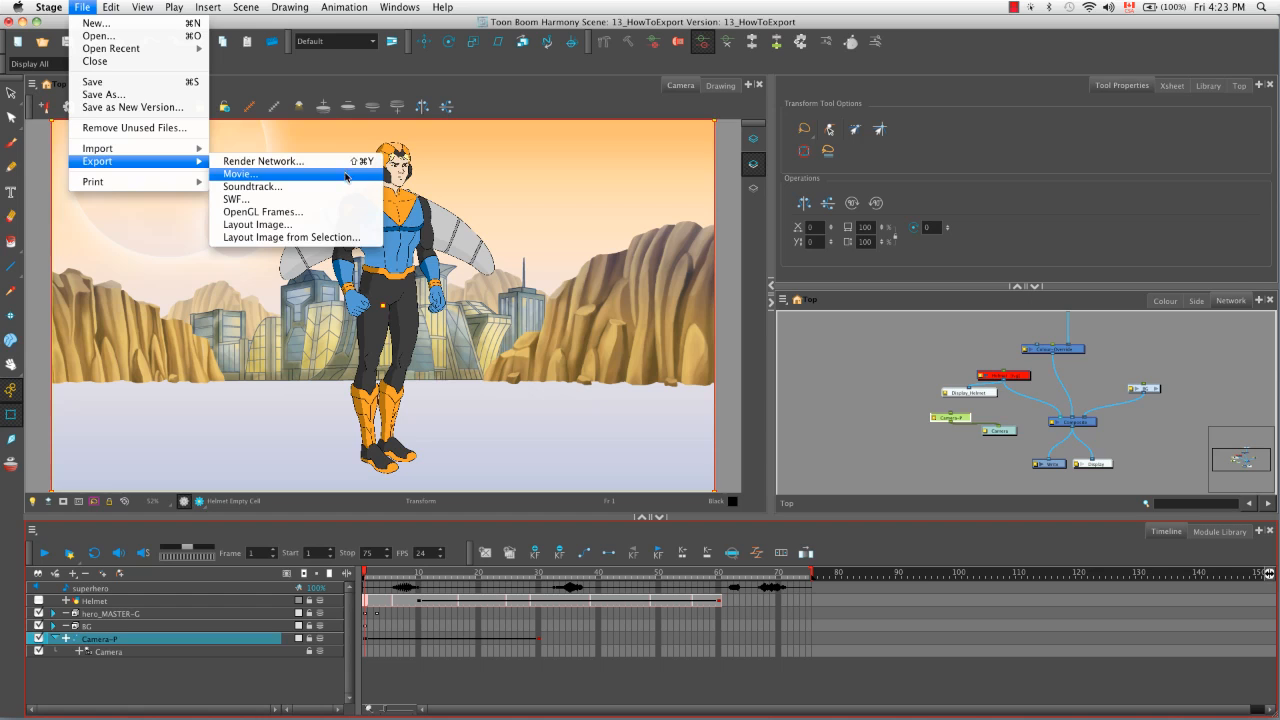
{"action": "left_click", "coordinate": [336, 216]}
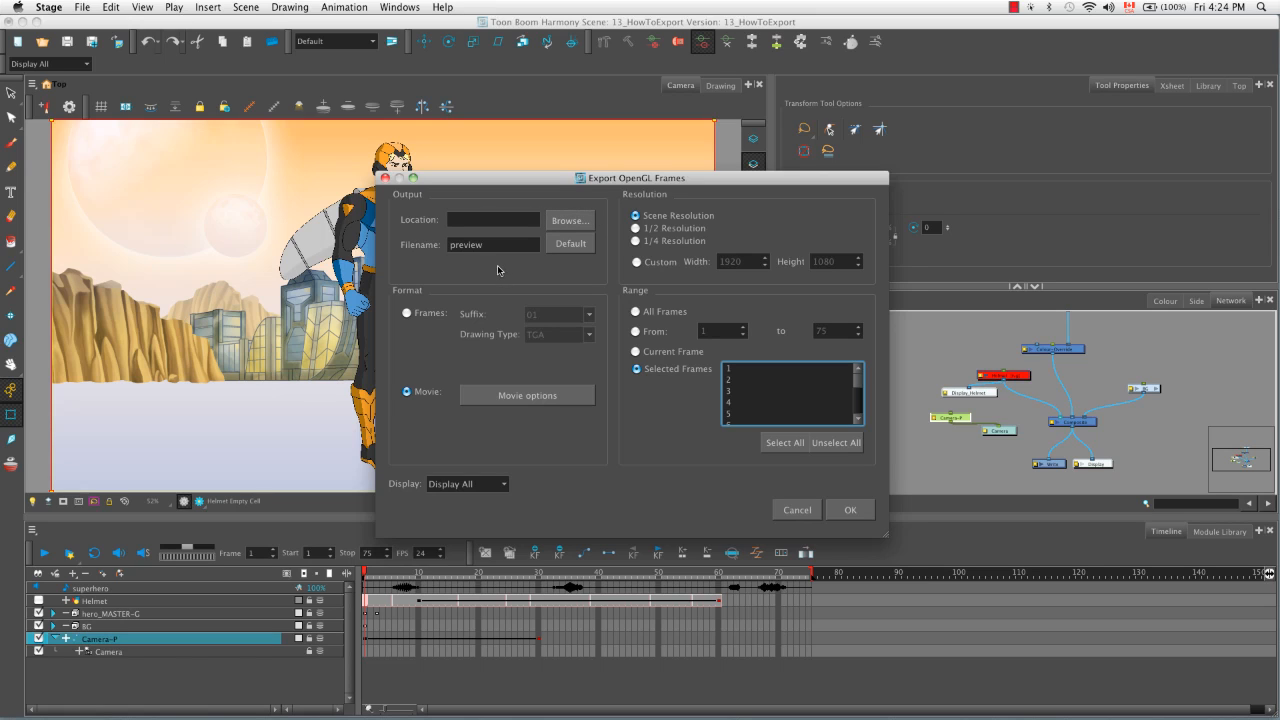
Switch the OpenGL export format to Frames and look over the available suffix numbering choices.
{"action": "left_click", "coordinate": [407, 314]}
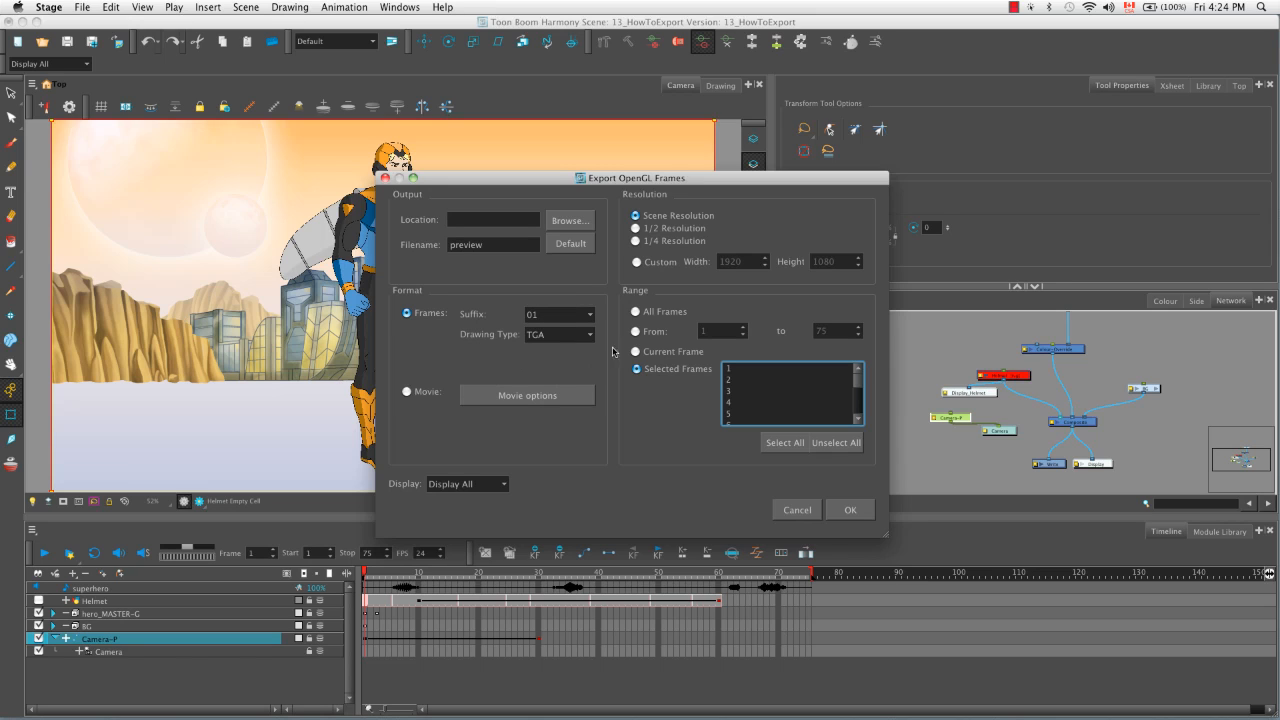
{"action": "left_click", "coordinate": [591, 316]}
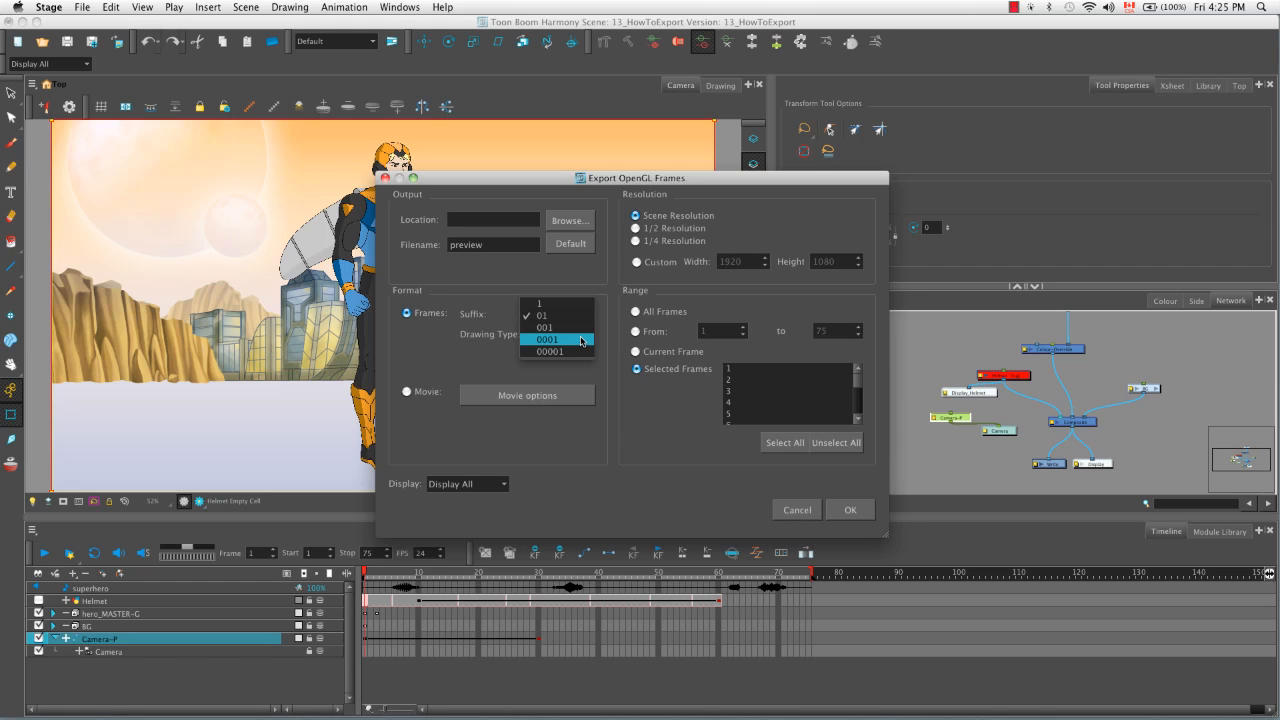
{"action": "left_click", "coordinate": [602, 333]}
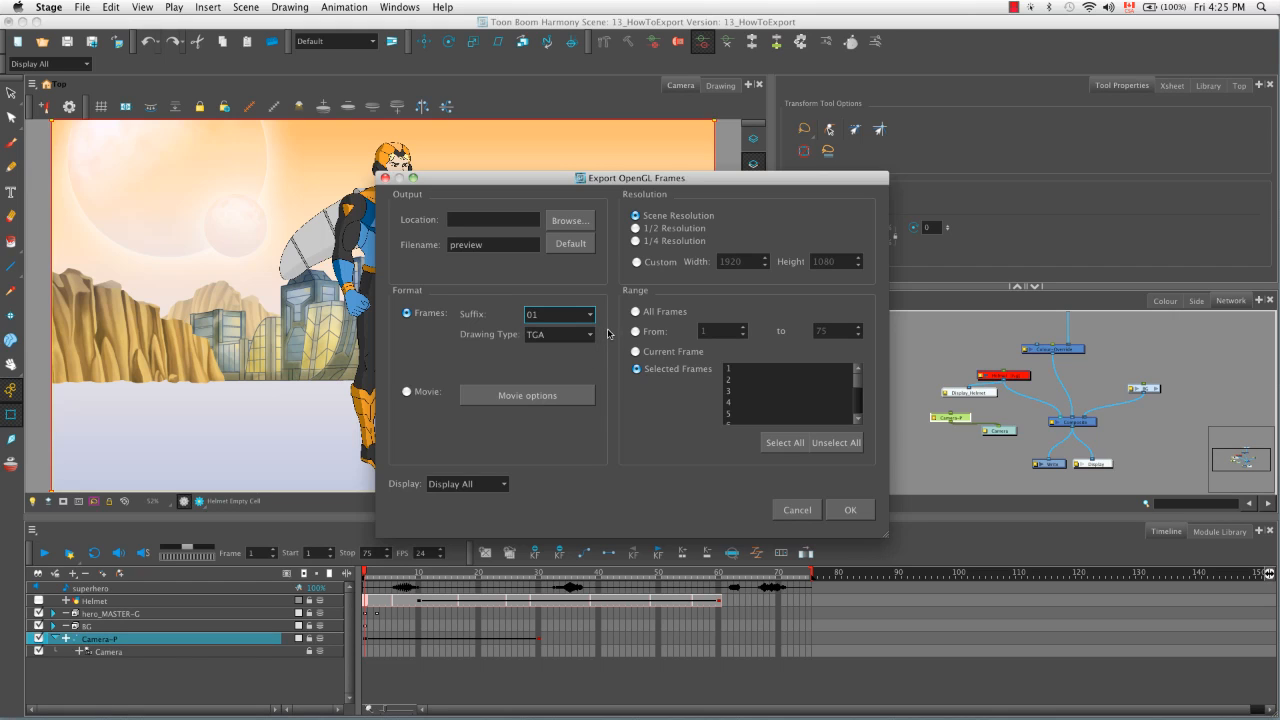
Set the OpenGL export format to Movie and review the movie options without changing them.
{"action": "left_click", "coordinate": [407, 393]}
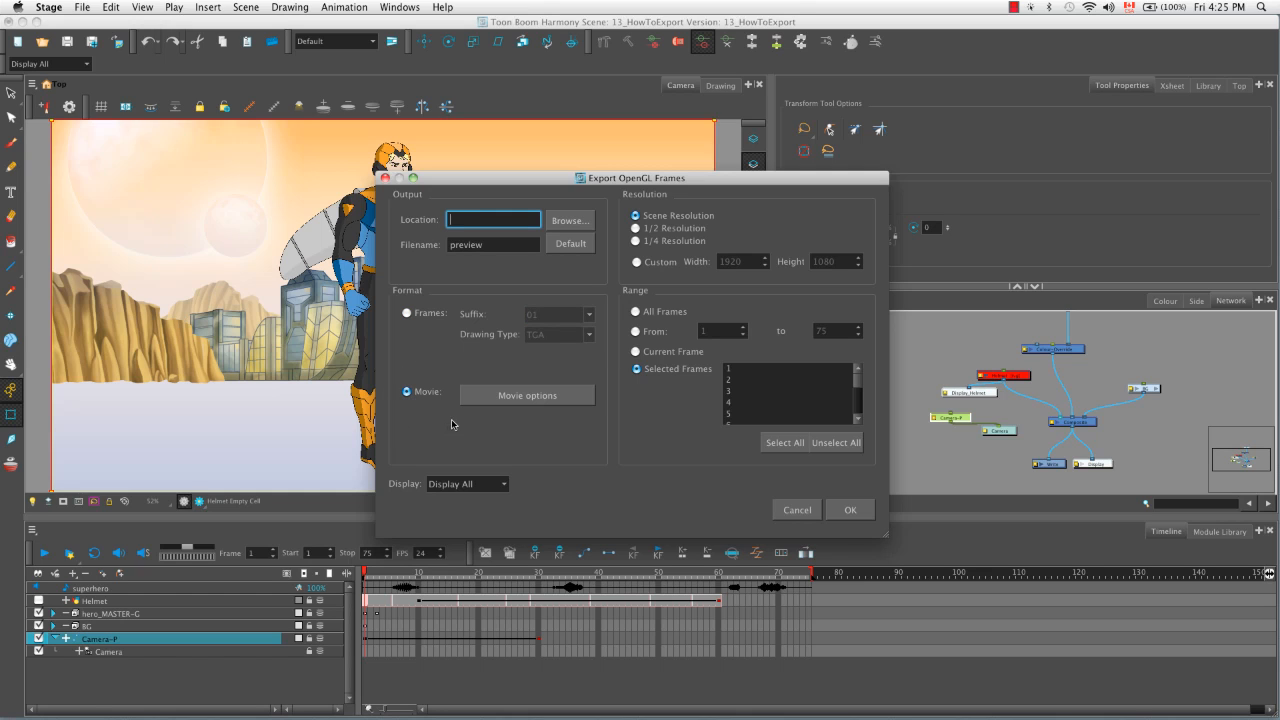
{"action": "left_click", "coordinate": [508, 401]}
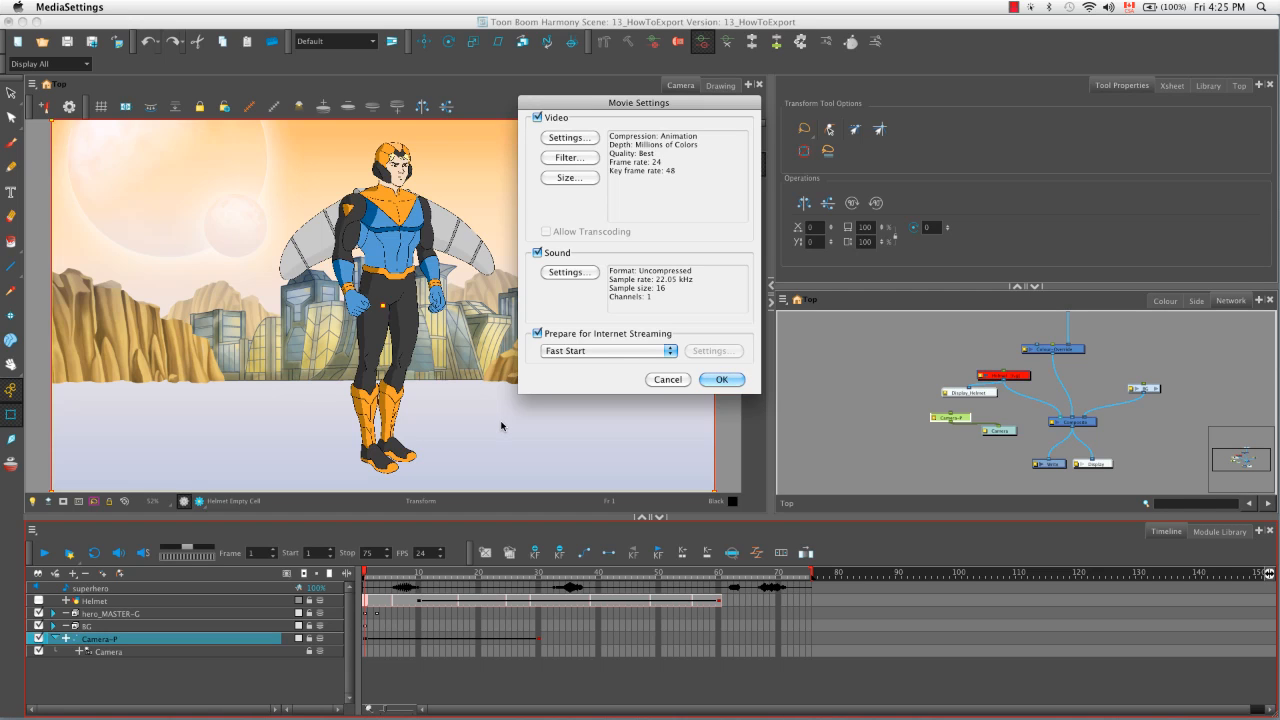
{"action": "left_click", "coordinate": [667, 379]}
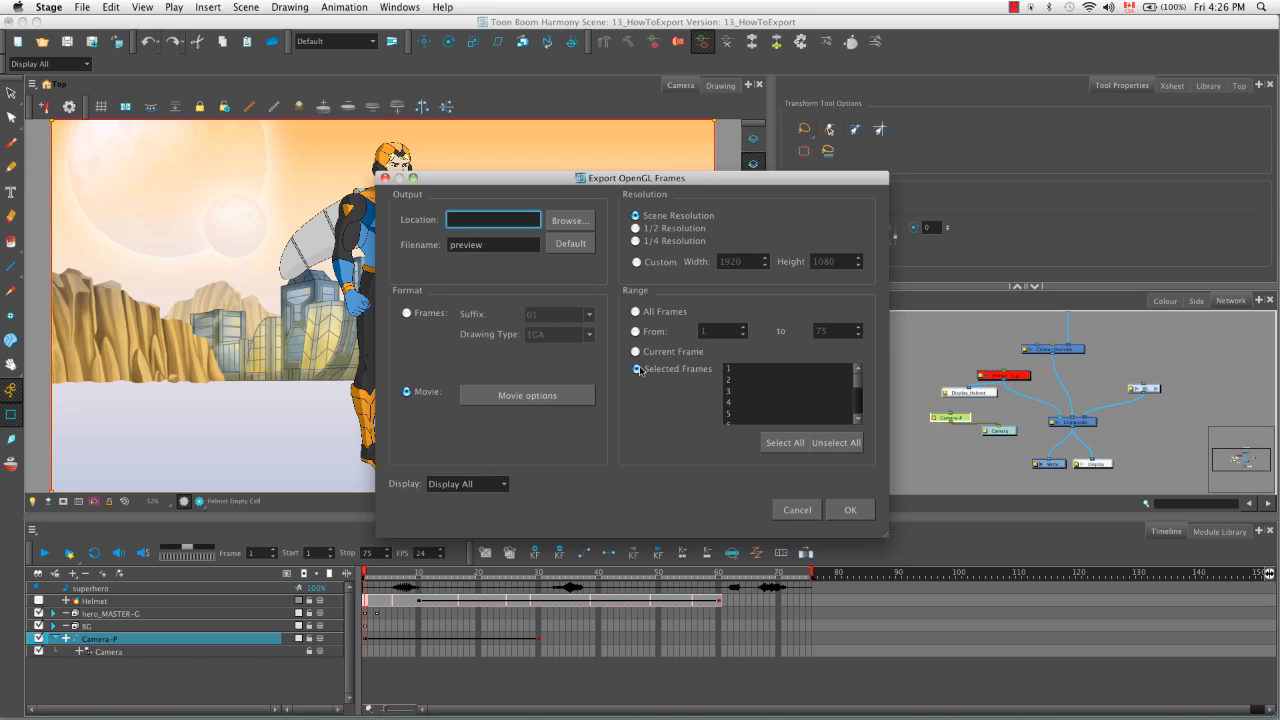
Select and clear all entries in the Selected Frames list, and pick frames 4 and 73 individually.
{"action": "left_click", "coordinate": [786, 447]}
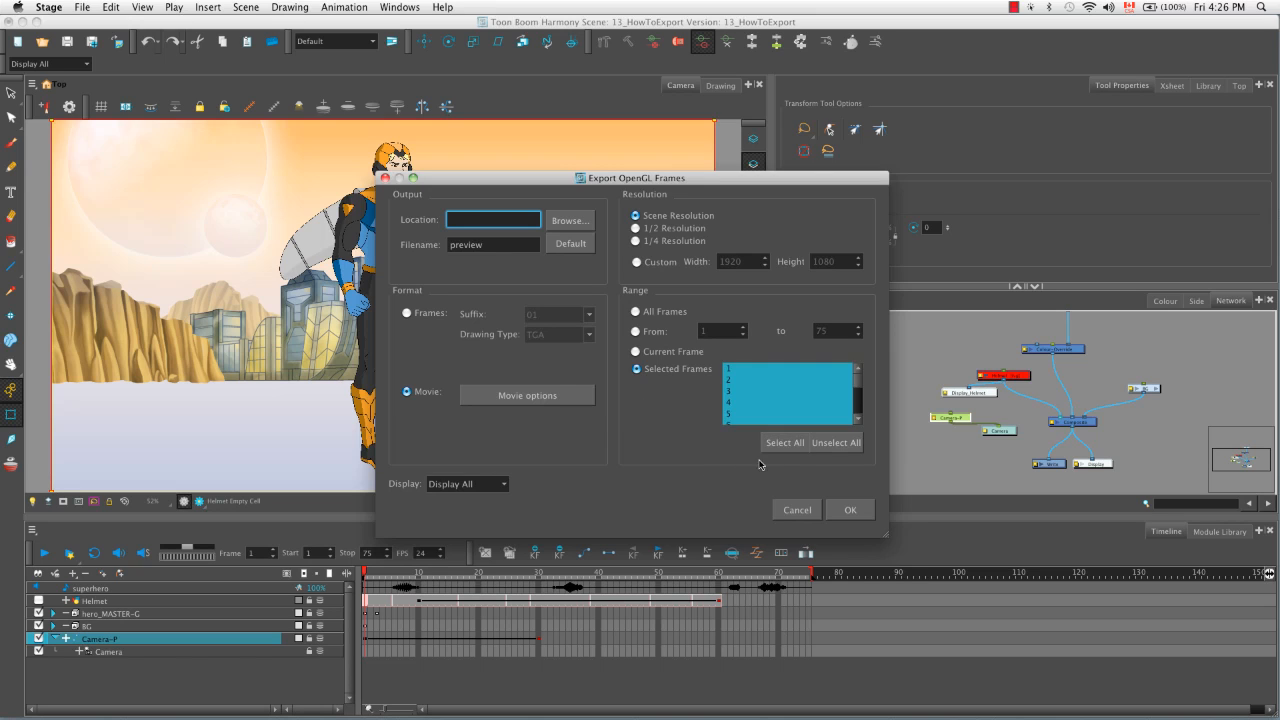
{"action": "left_click", "coordinate": [835, 446]}
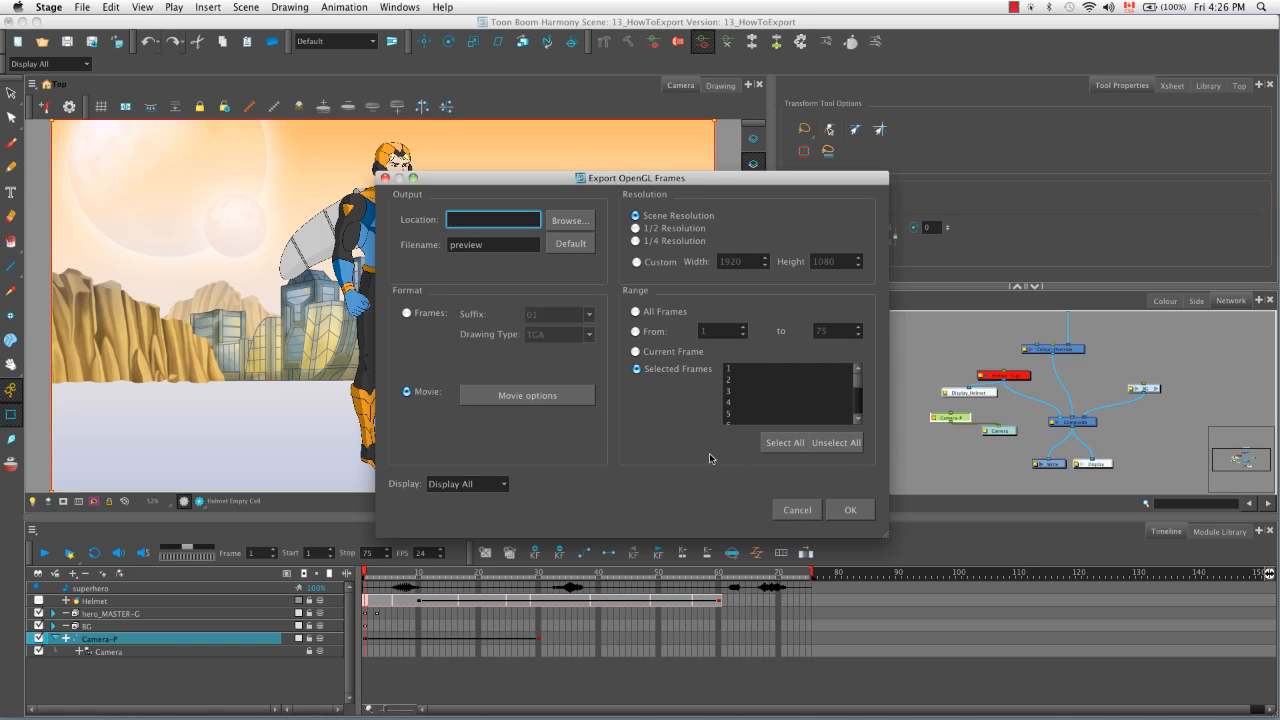
{"action": "left_click", "coordinate": [733, 406]}
{"action": "left_click", "coordinate": [836, 395], "text": "shift"}
{"action": "left_click_drag", "start_coordinate": [857, 374], "coordinate": [855, 412]}
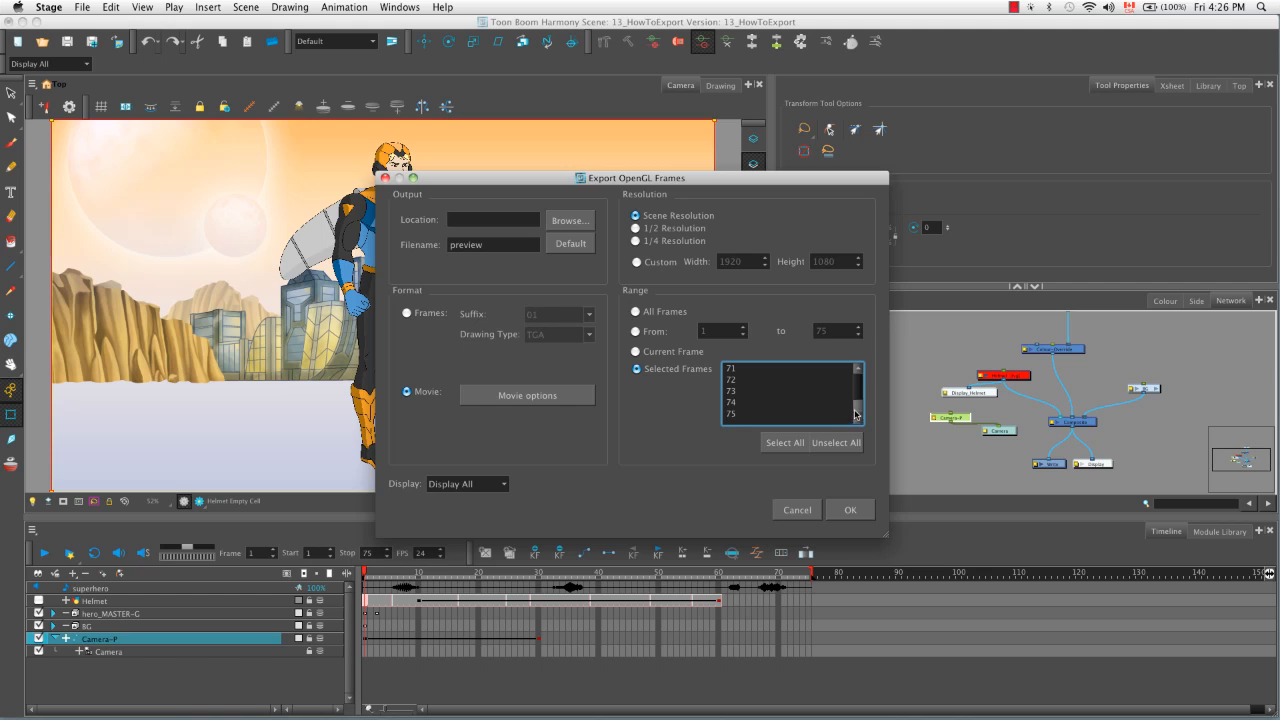
{"action": "left_click", "coordinate": [811, 391]}
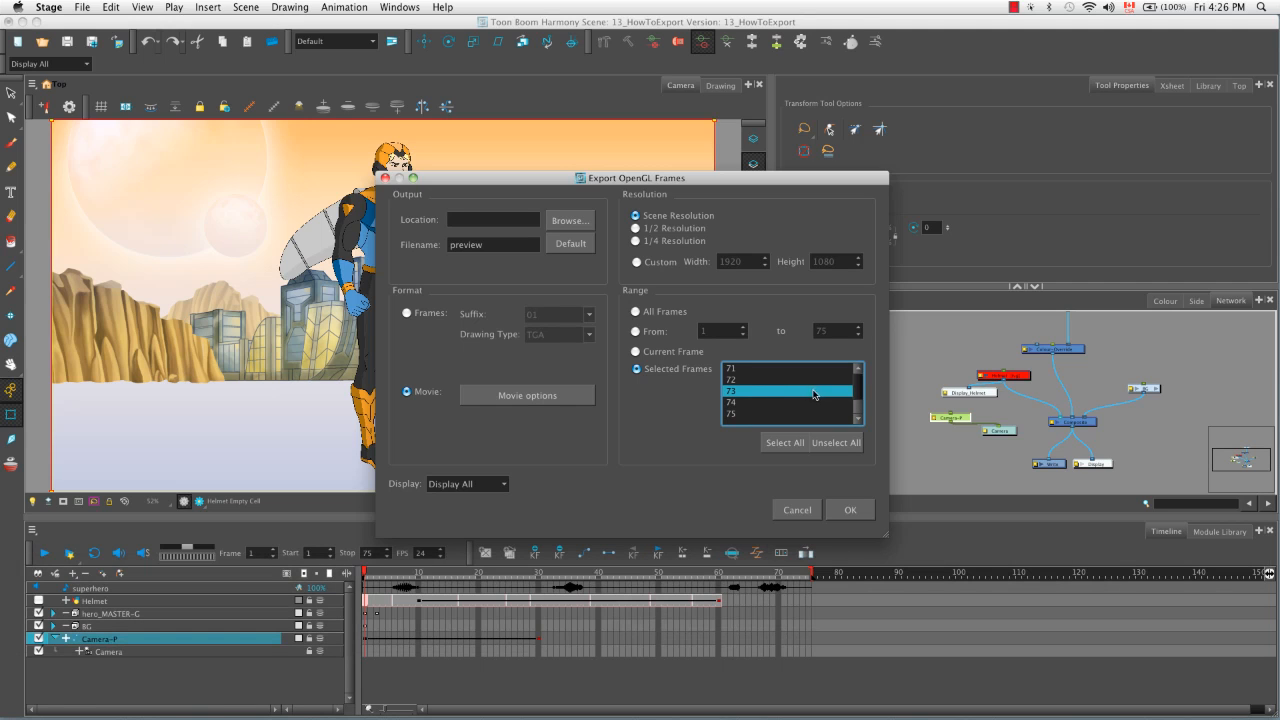
{"action": "left_click_drag", "start_coordinate": [857, 412], "coordinate": [861, 380]}
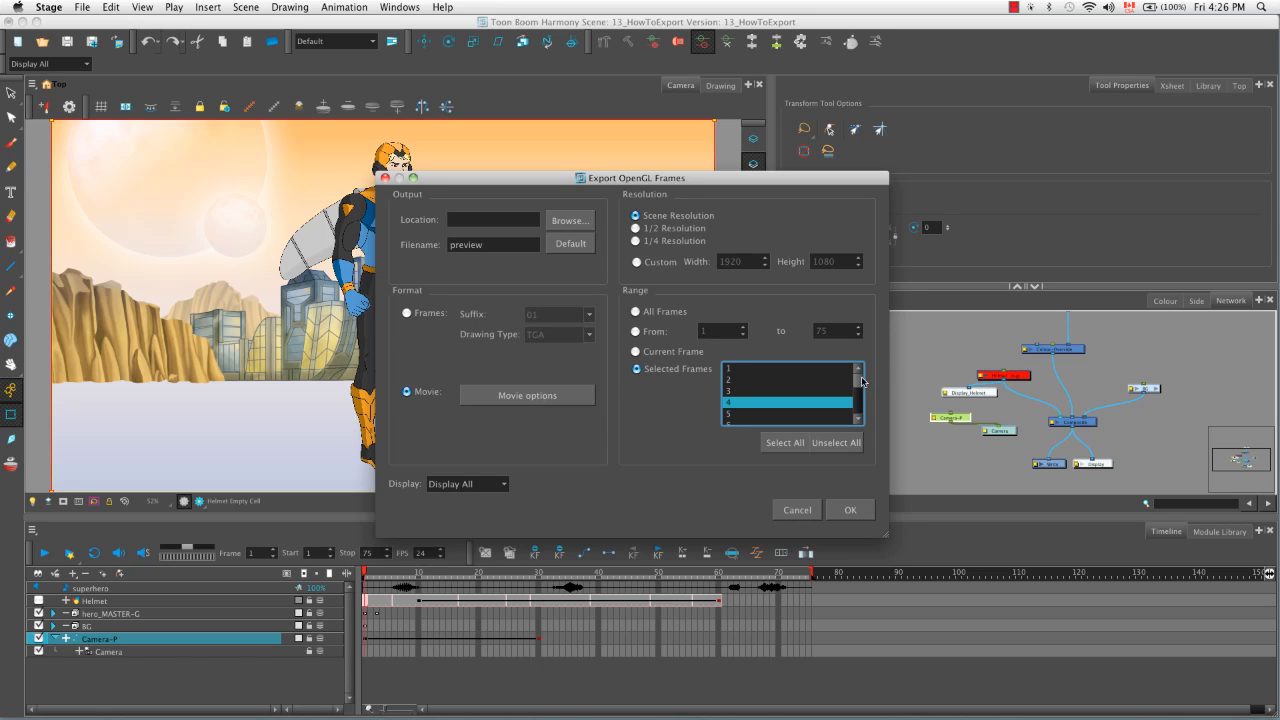
{"action": "left_click_drag", "start_coordinate": [862, 383], "coordinate": [857, 412]}
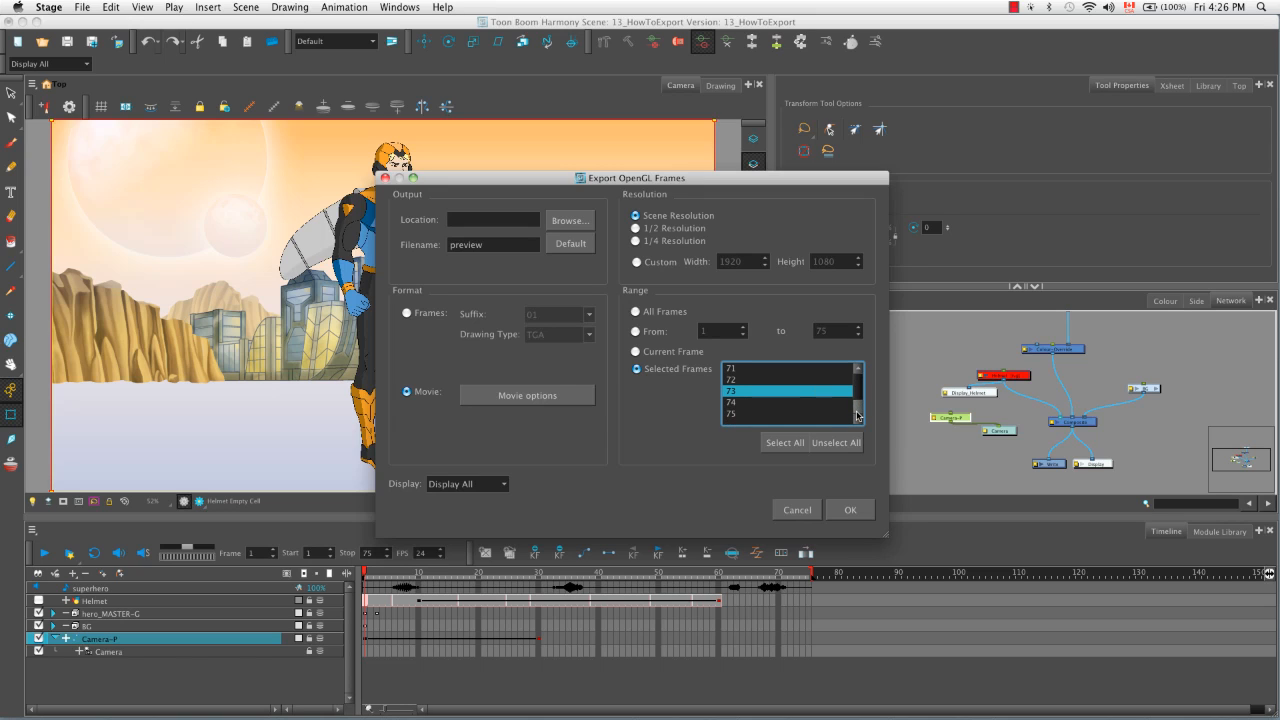
Select a continuous block of frames in the Selected Frames list, from frame 54 to frame 51.
{"action": "left_click_drag", "start_coordinate": [859, 410], "coordinate": [859, 402]}
{"action": "left_click", "coordinate": [792, 400]}
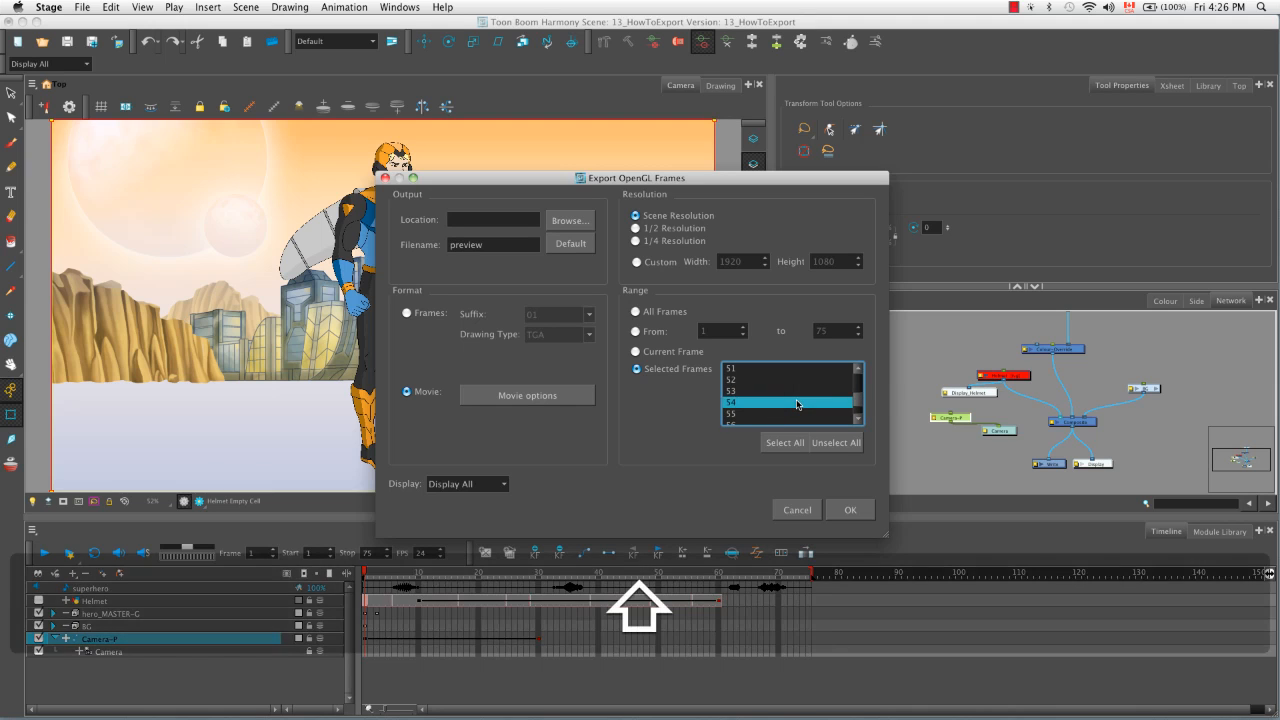
{"action": "left_click", "coordinate": [757, 374], "text": "super"}
{"action": "left_click_drag", "start_coordinate": [857, 401], "coordinate": [852, 397]}
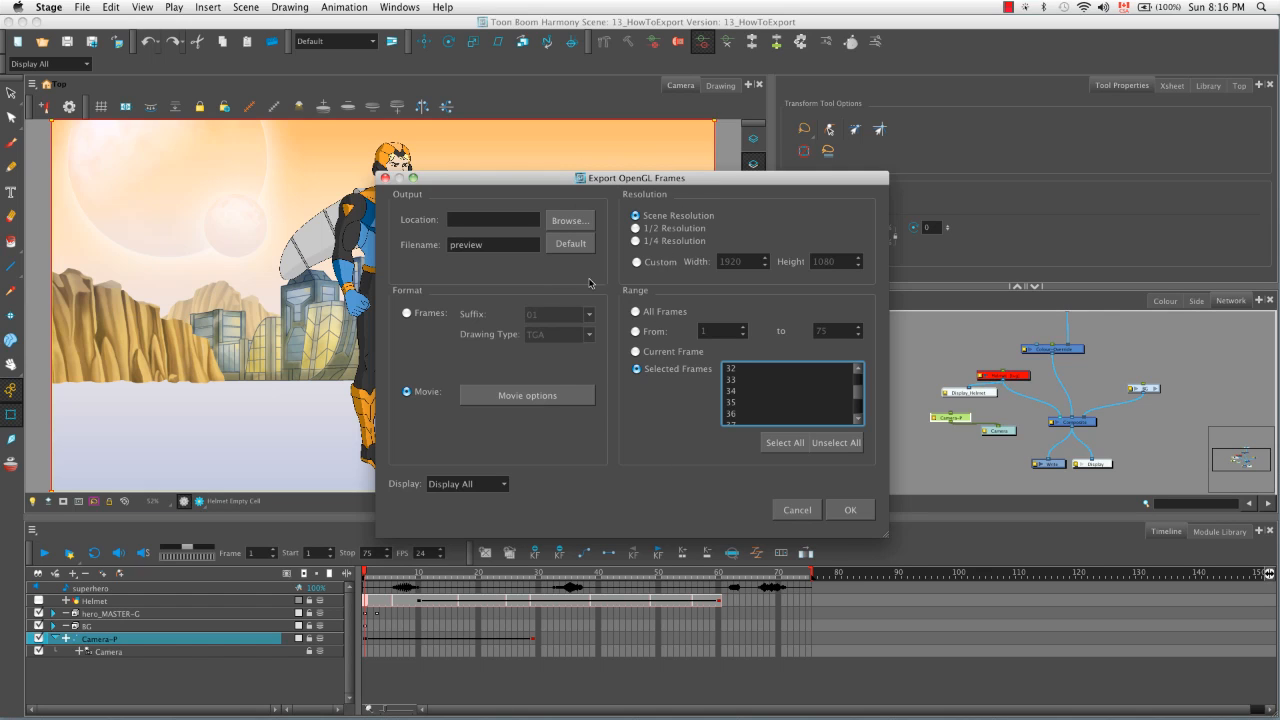
Set the OpenGL export's output location to the Renders folder inside HAR Quick Start Videos.
{"action": "left_click", "coordinate": [573, 222]}
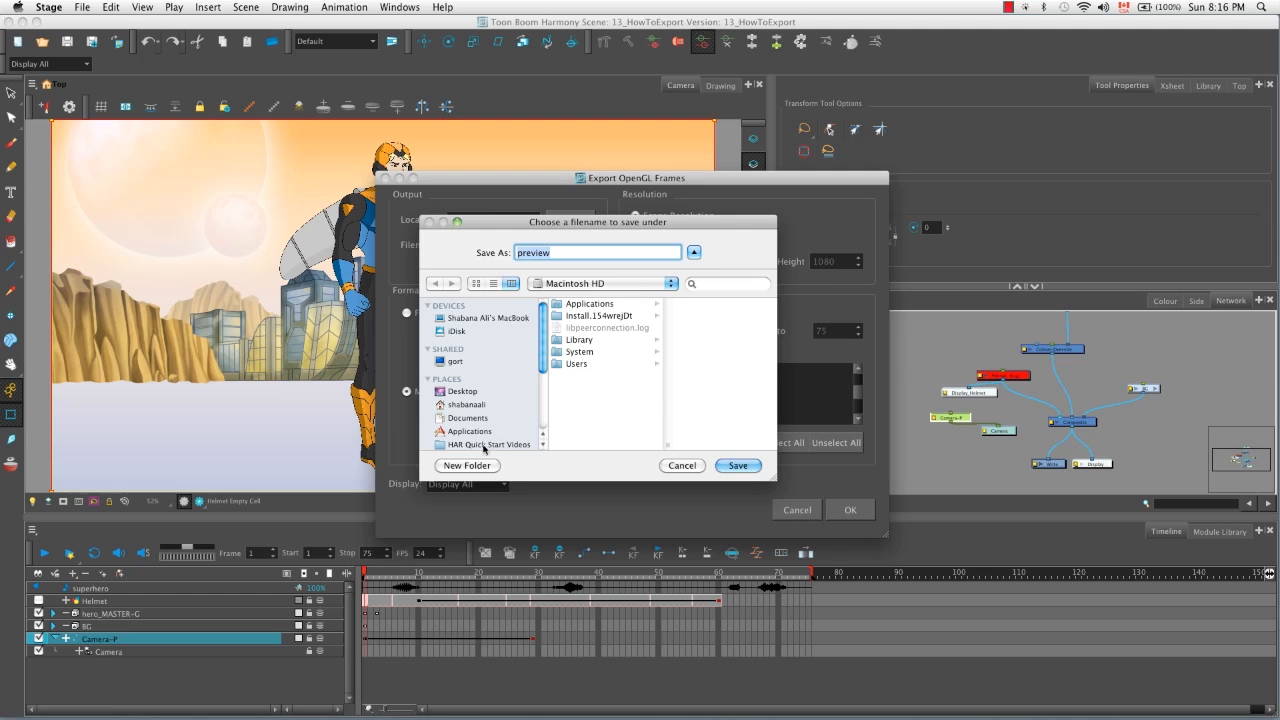
{"action": "left_click", "coordinate": [487, 444]}
{"action": "left_click", "coordinate": [582, 401]}
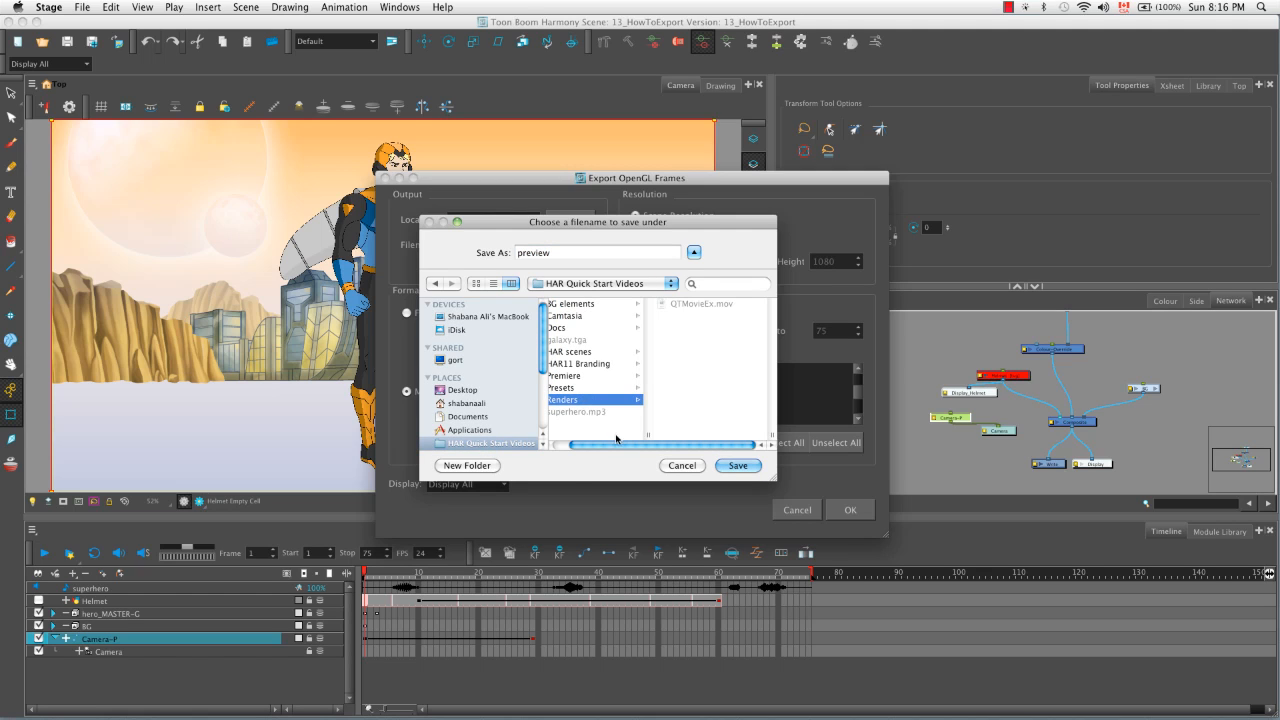
{"action": "left_click", "coordinate": [738, 466]}
Set the OpenGL export's filename to Hero_Frames.
{"action": "double_click", "coordinate": [516, 248]}
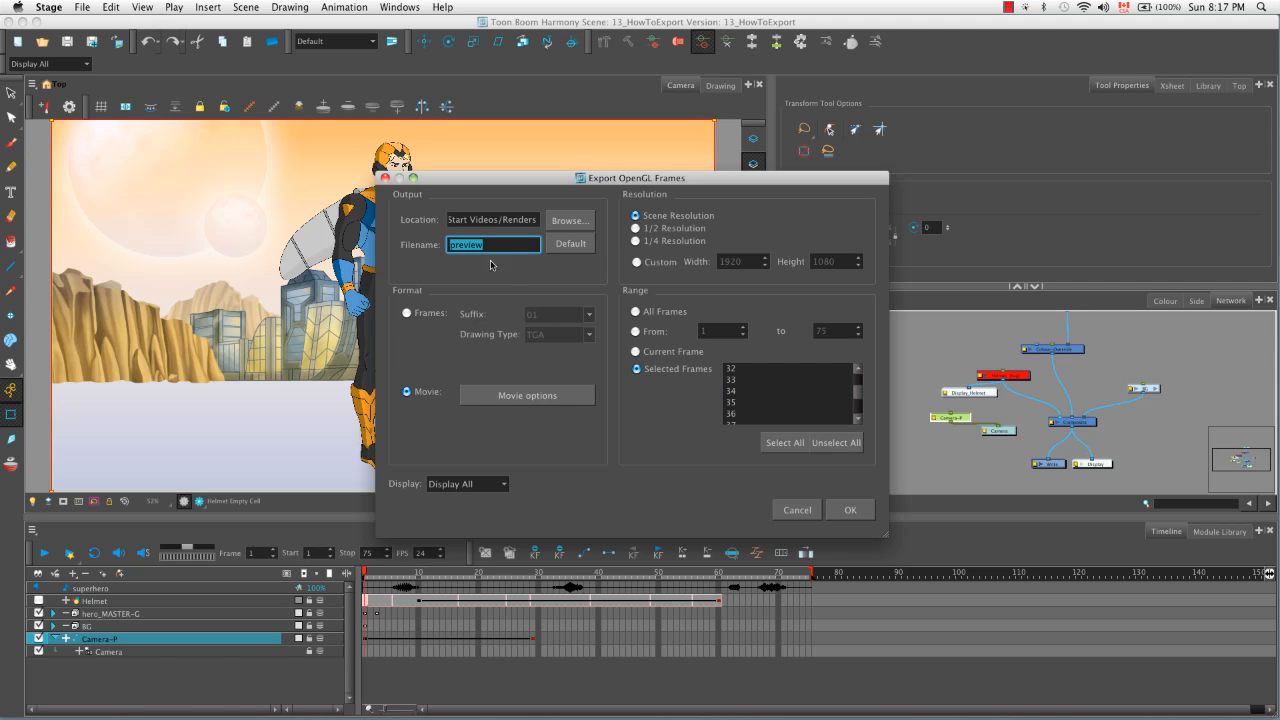
{"action": "type", "text": "He"}
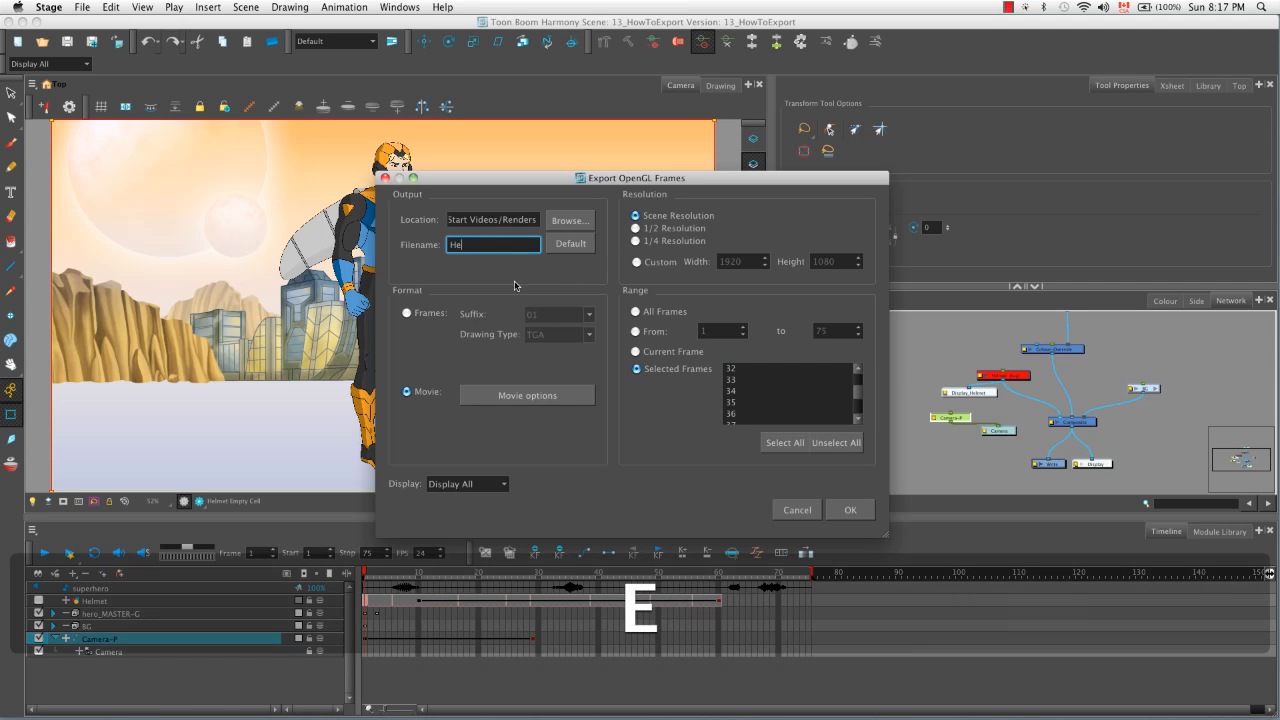
{"action": "type", "text": "ro_"}
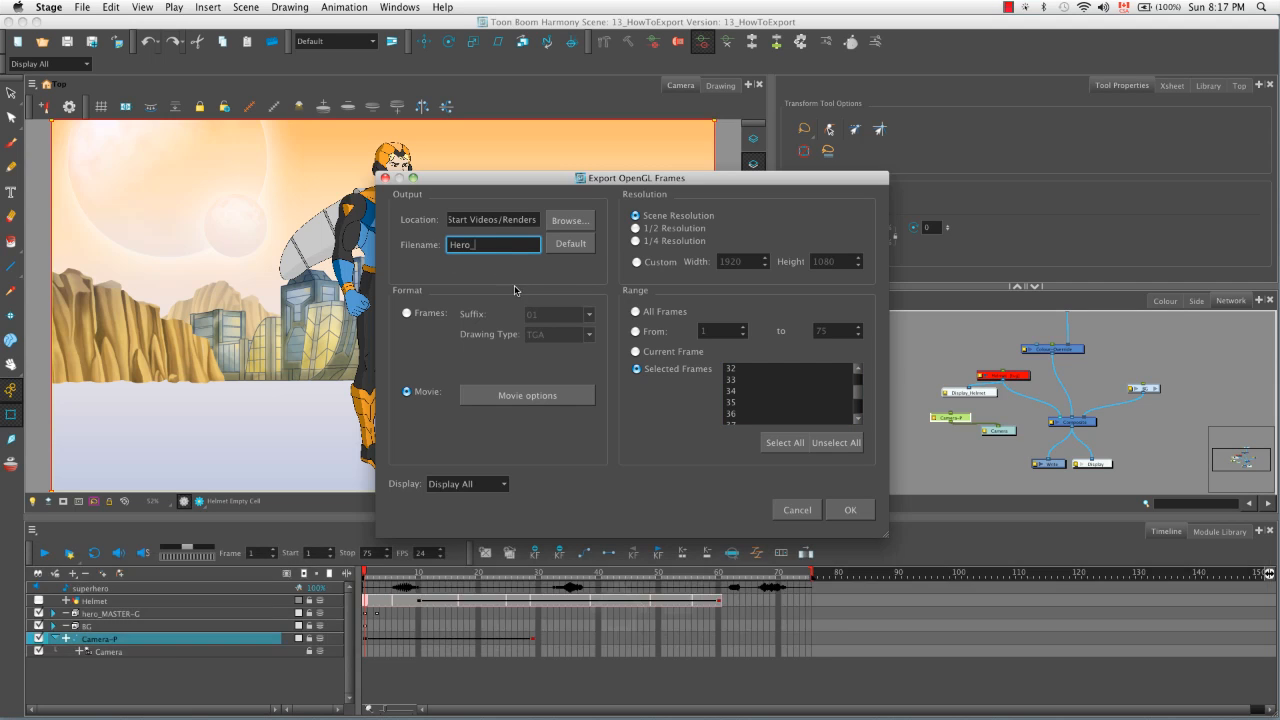
{"action": "type", "text": "Frames"}
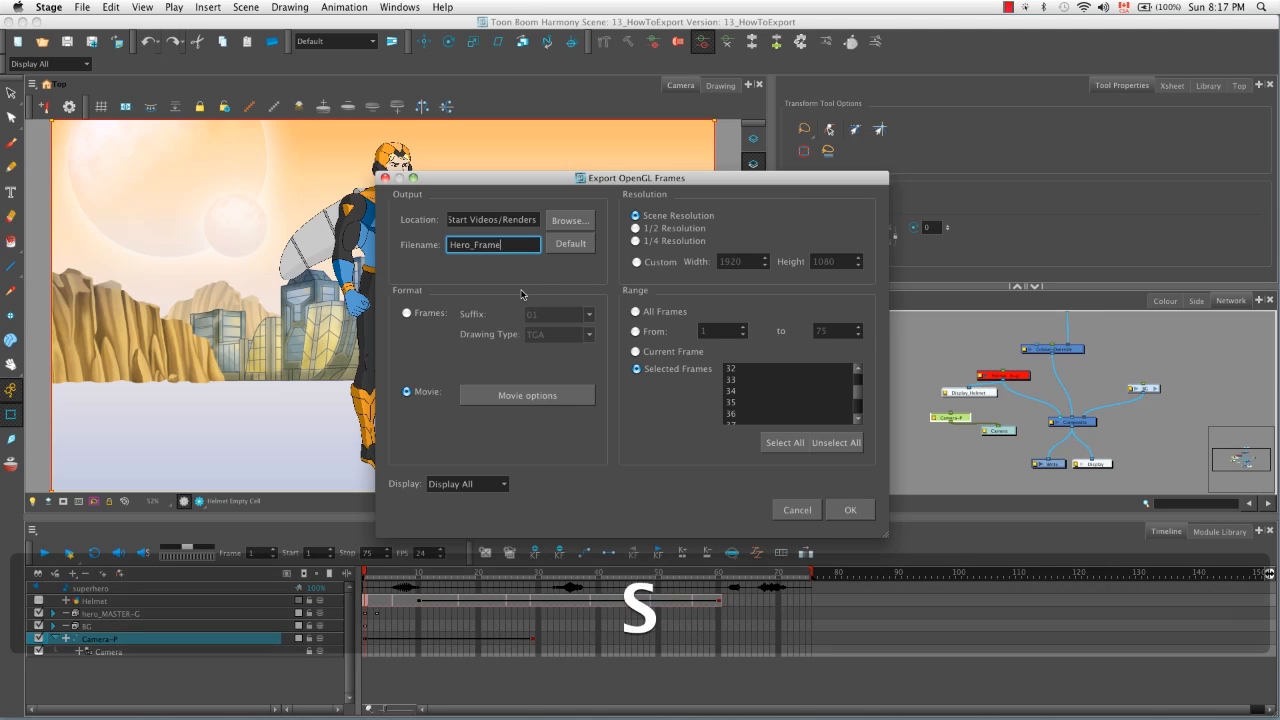
Set the export format to Frames with the TGA drawing type, and choose Display_Hero as the display.
{"action": "left_click", "coordinate": [407, 313]}
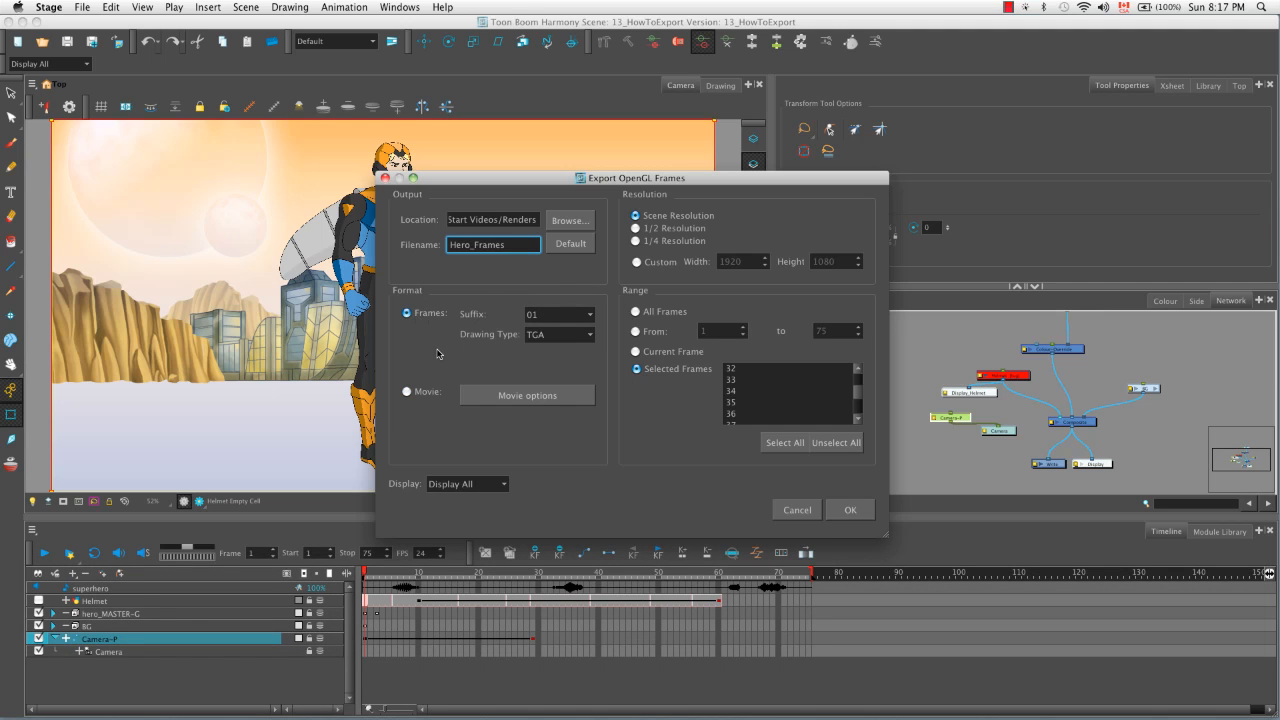
{"action": "left_click", "coordinate": [593, 336]}
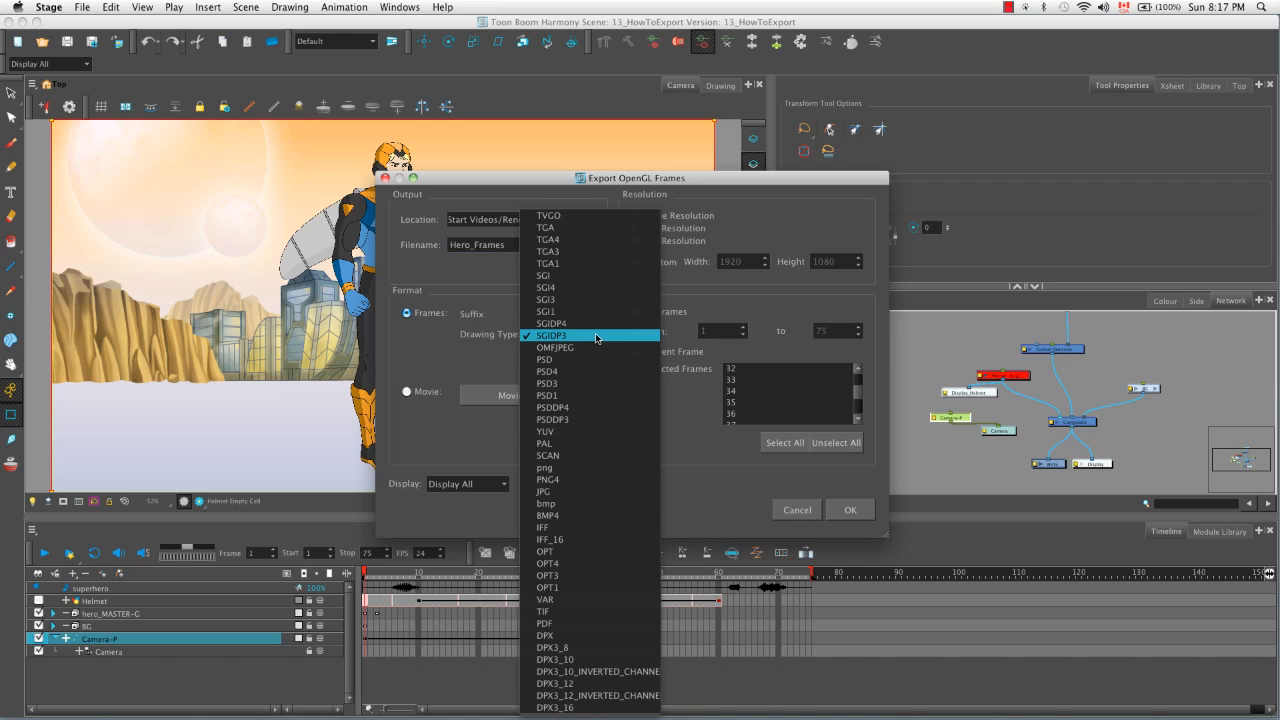
{"action": "left_click", "coordinate": [617, 233]}
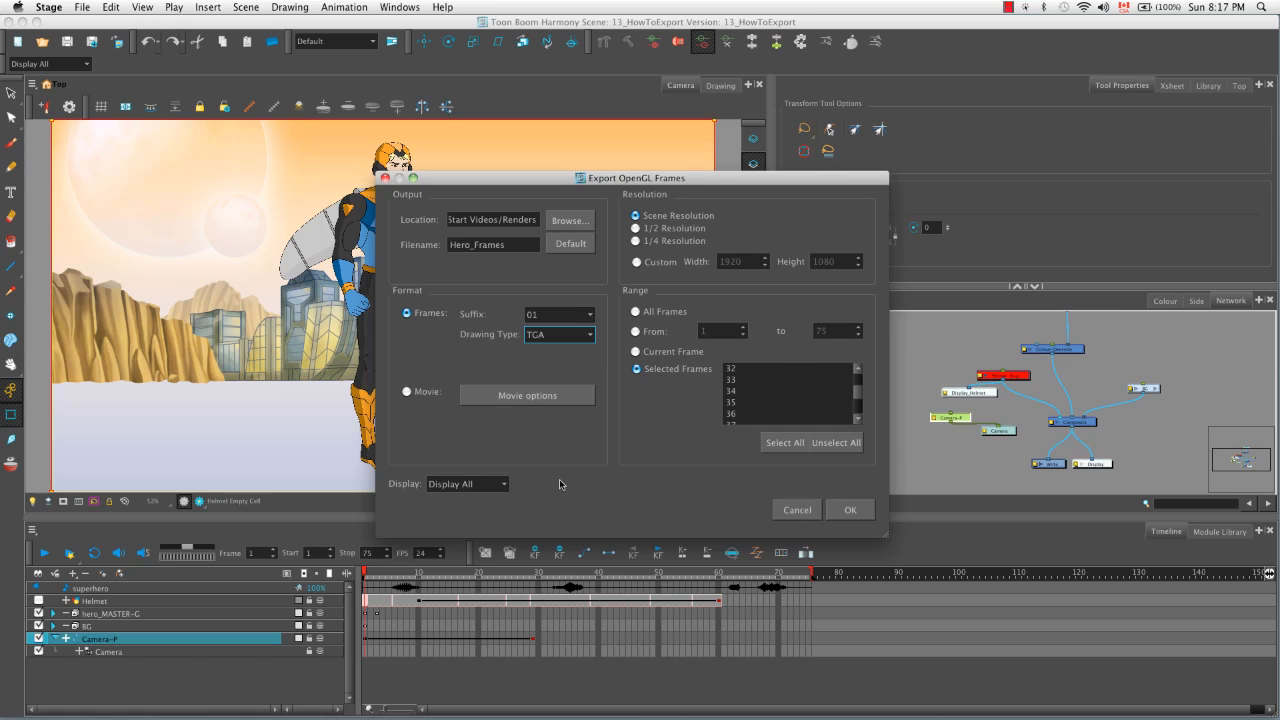
{"action": "left_click", "coordinate": [504, 484]}
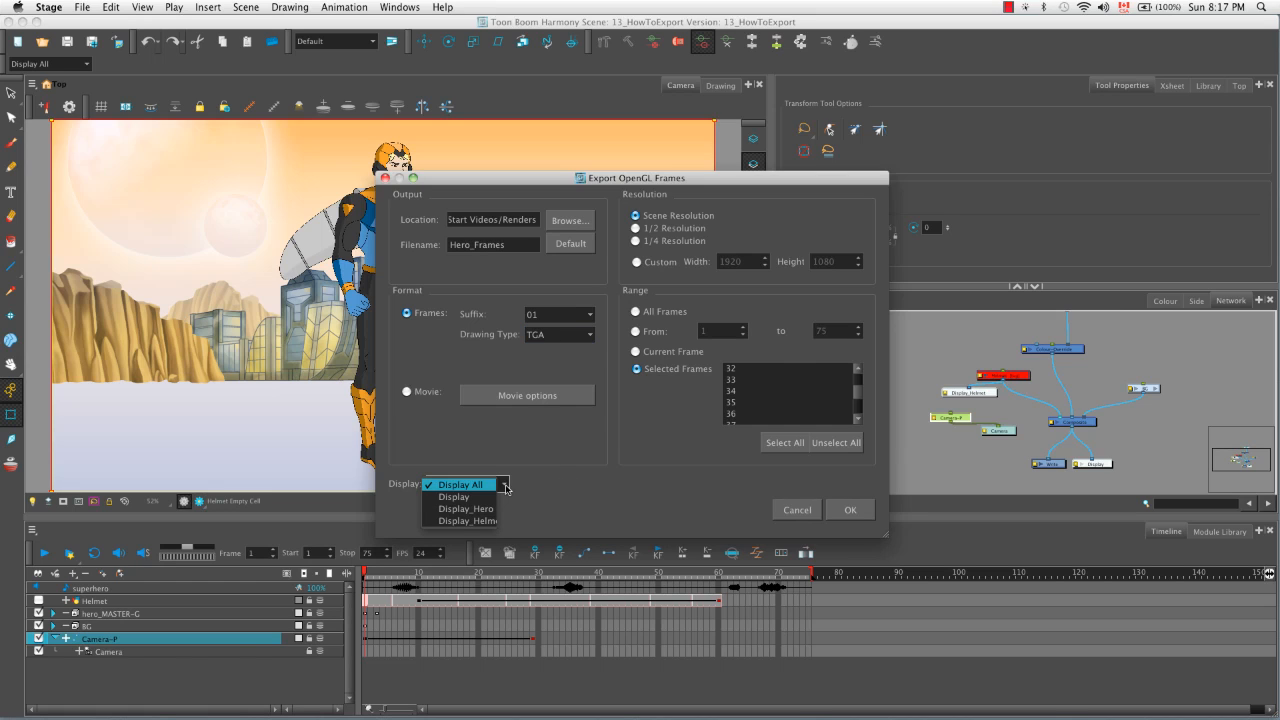
{"action": "left_click", "coordinate": [488, 509]}
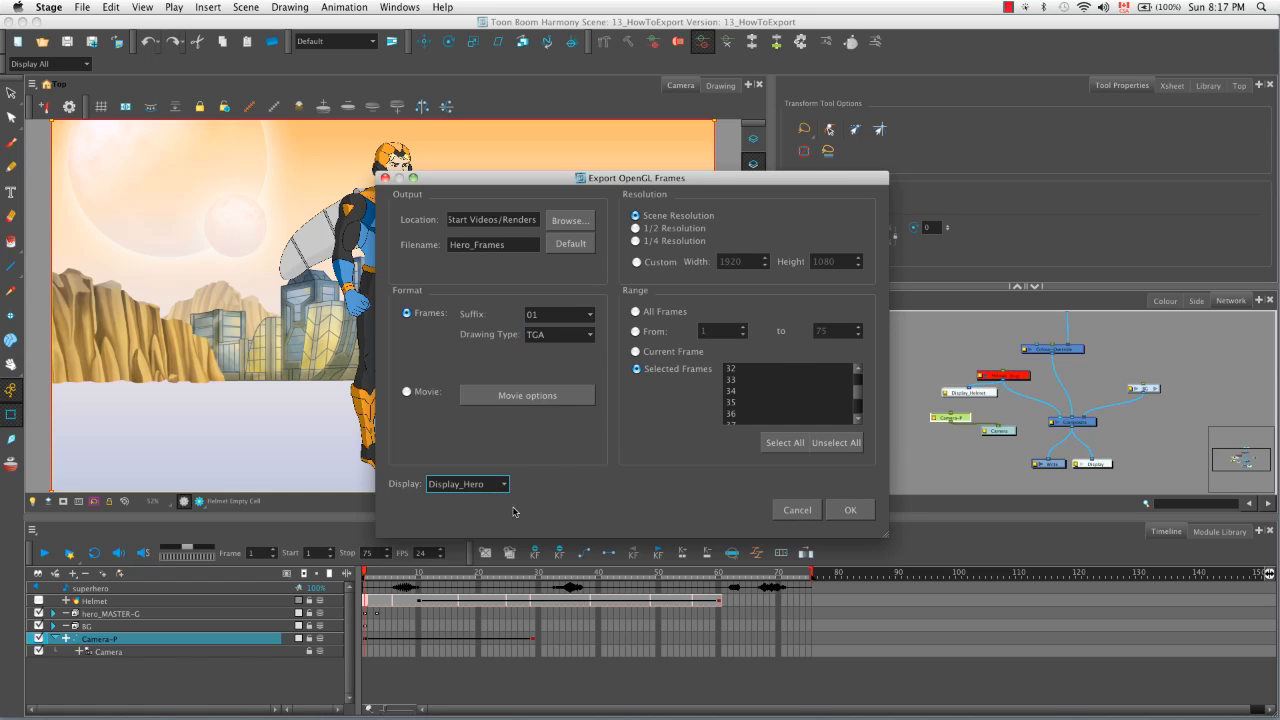
Add frames 33 and 35 to the selected frames and export the images at 1/4 resolution.
{"action": "left_click", "coordinate": [636, 229]}
{"action": "left_click", "coordinate": [732, 383]}
{"action": "left_click", "coordinate": [733, 391], "text": "shift"}
{"action": "left_click", "coordinate": [735, 402], "text": "shift"}
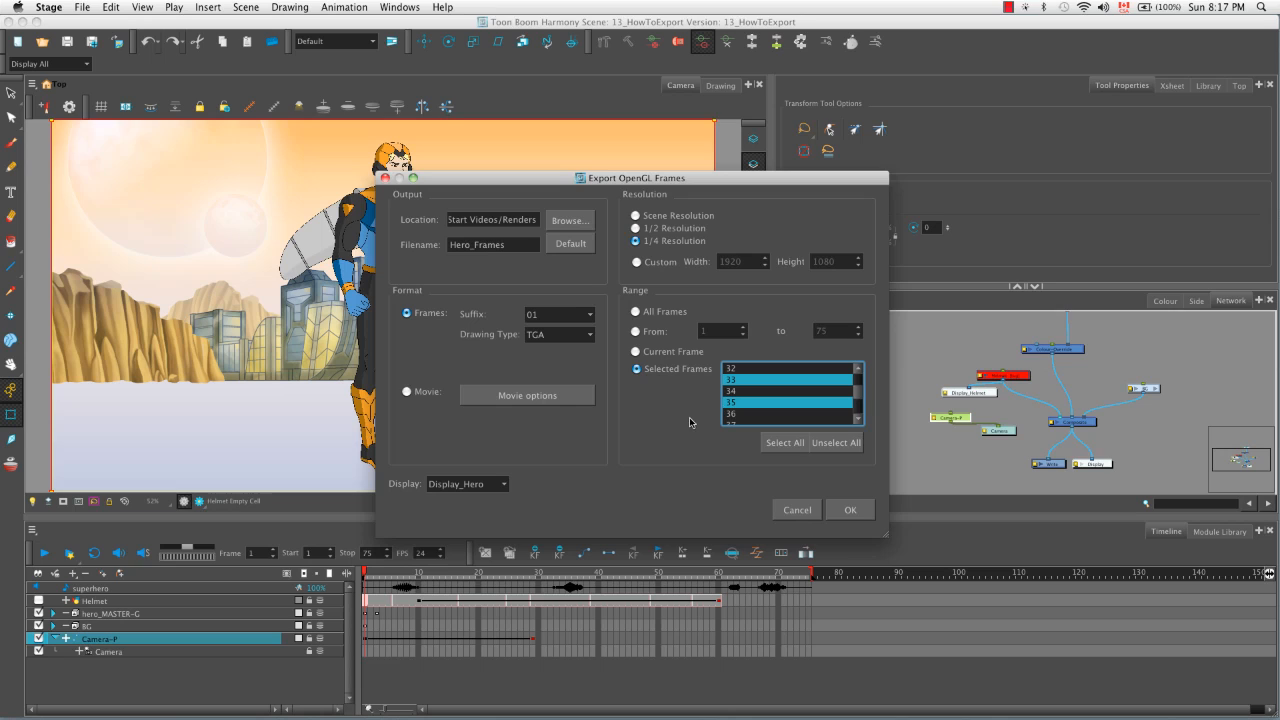
{"action": "mouse_move", "coordinate": [857, 395]}
{"action": "left_mouse_down"}
{"action": "mouse_move", "coordinate": [856, 383]}
{"action": "mouse_move", "coordinate": [857, 400]}
{"action": "left_mouse_up"}
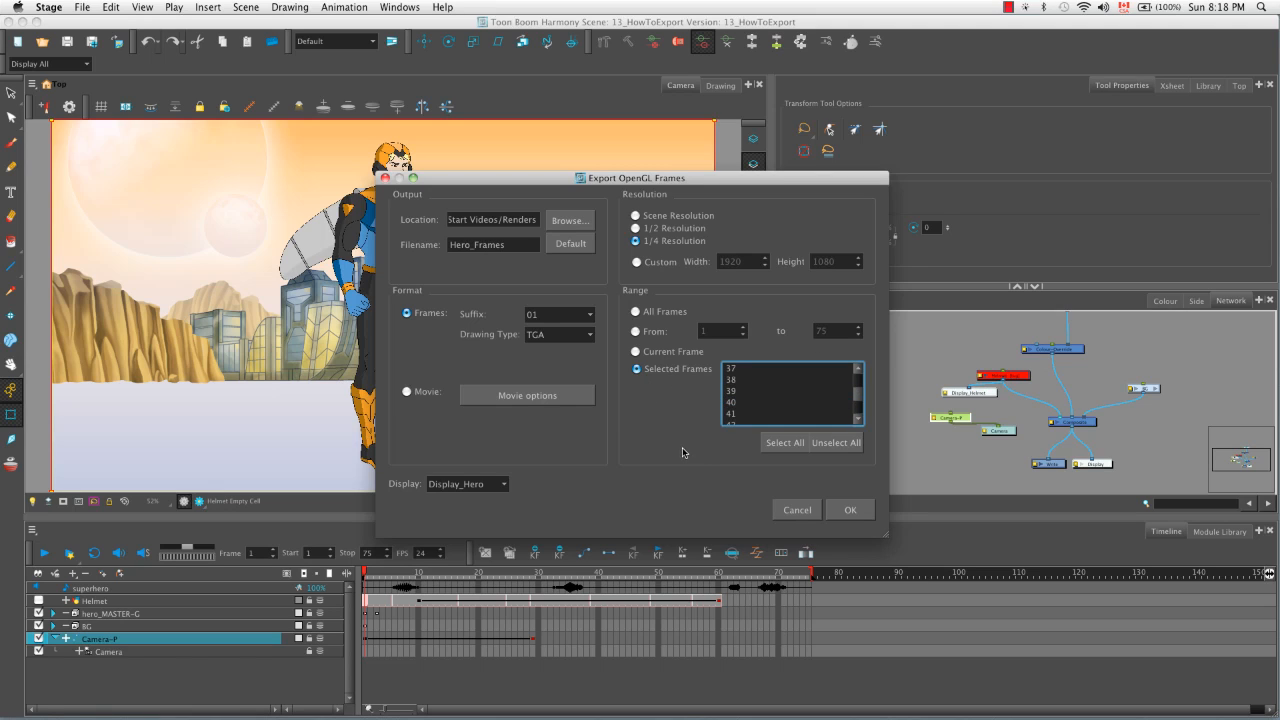
{"action": "left_click", "coordinate": [850, 510]}
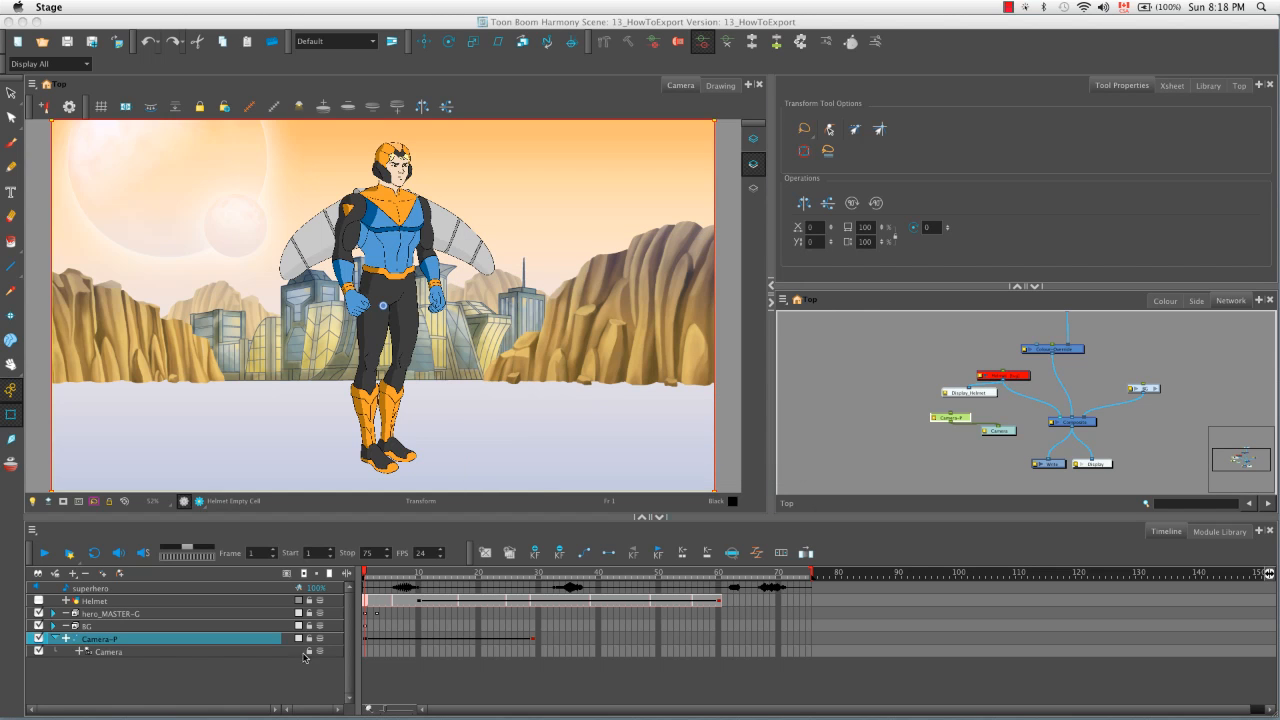
Switch to Finder and preview the exported Hero_Frames TGA images in the Renders folder of HAR Quick Start Videos.
{"action": "left_click", "coordinate": [200, 693]}
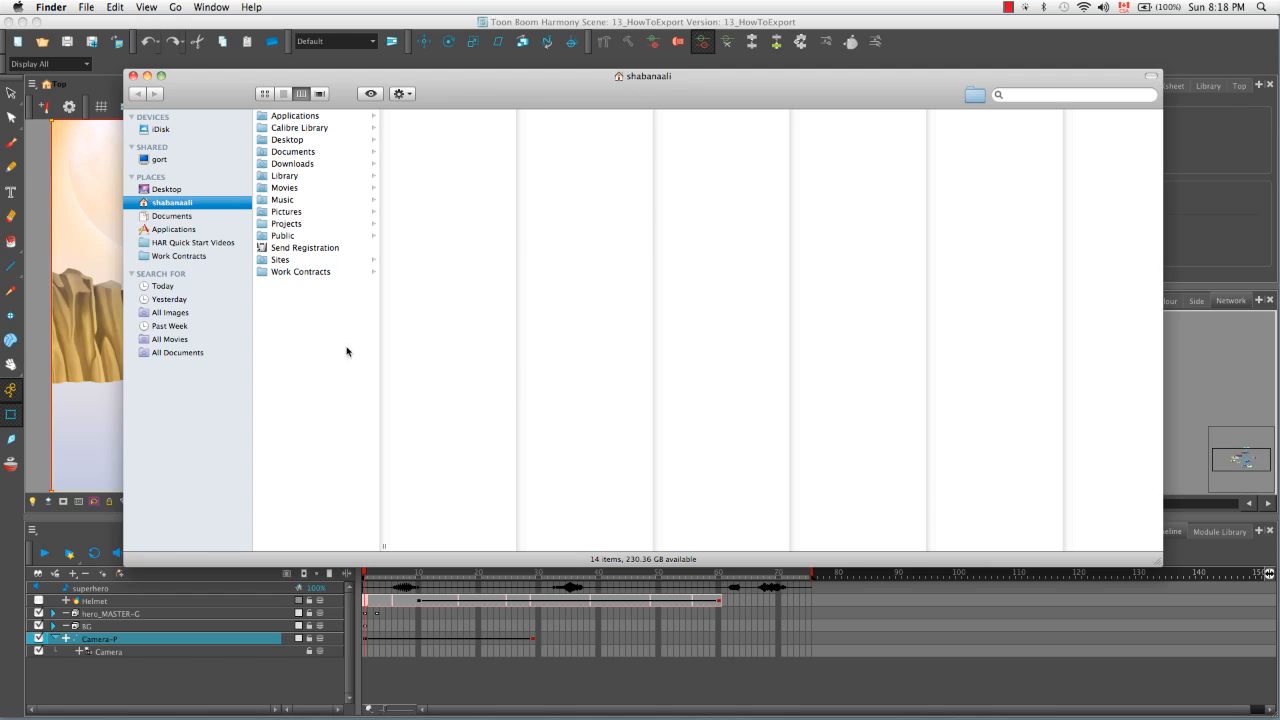
{"action": "left_click", "coordinate": [237, 243]}
{"action": "left_click", "coordinate": [287, 212]}
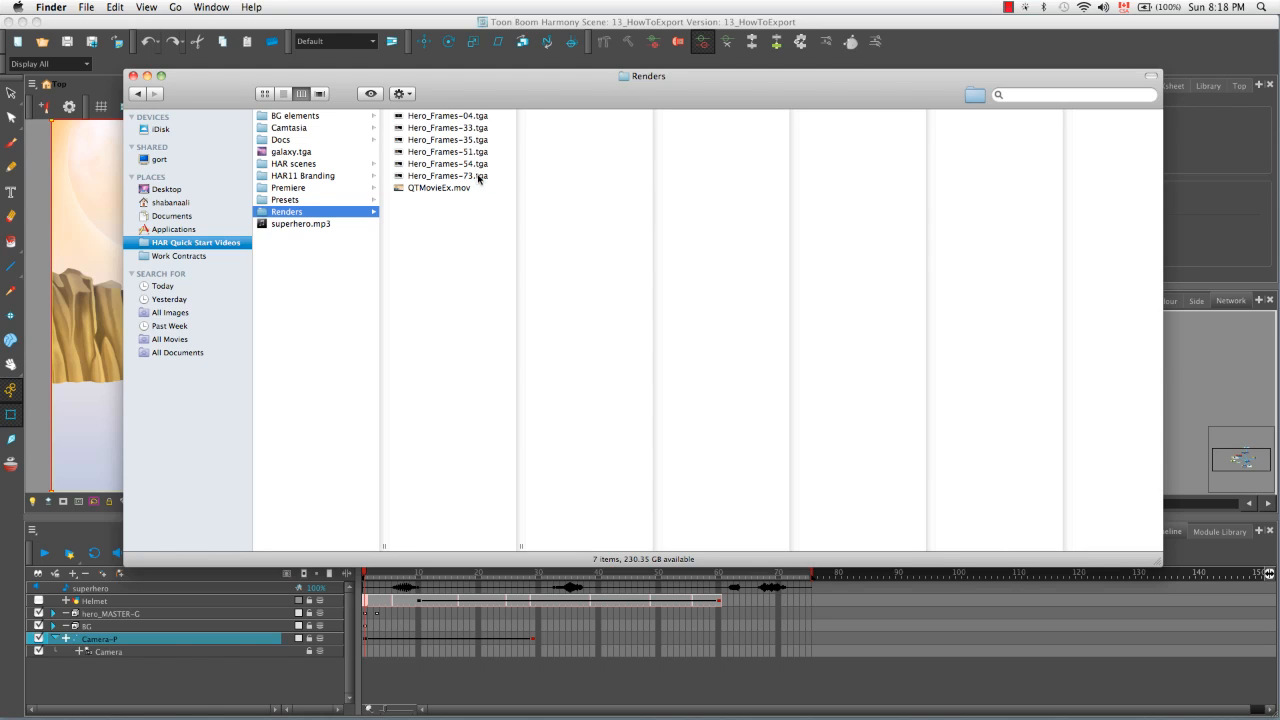
{"action": "left_click", "coordinate": [476, 176]}
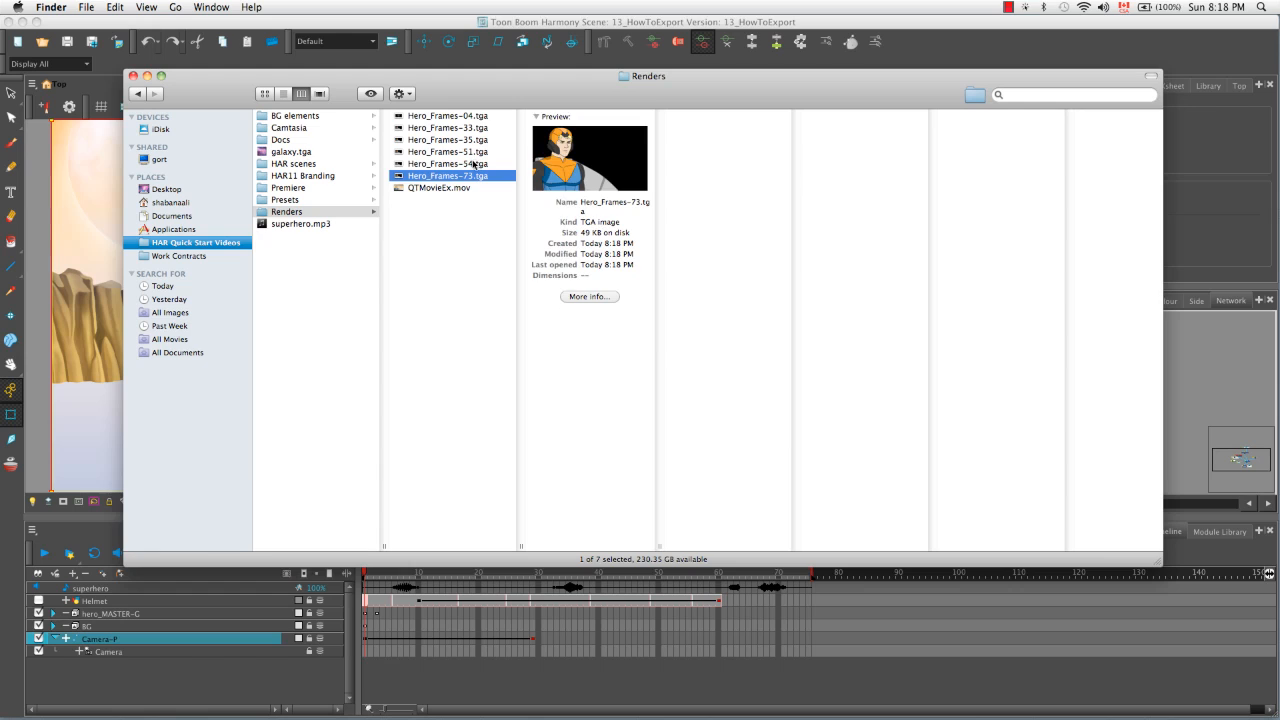
{"action": "left_click", "coordinate": [476, 164]}
{"action": "left_click", "coordinate": [480, 153]}
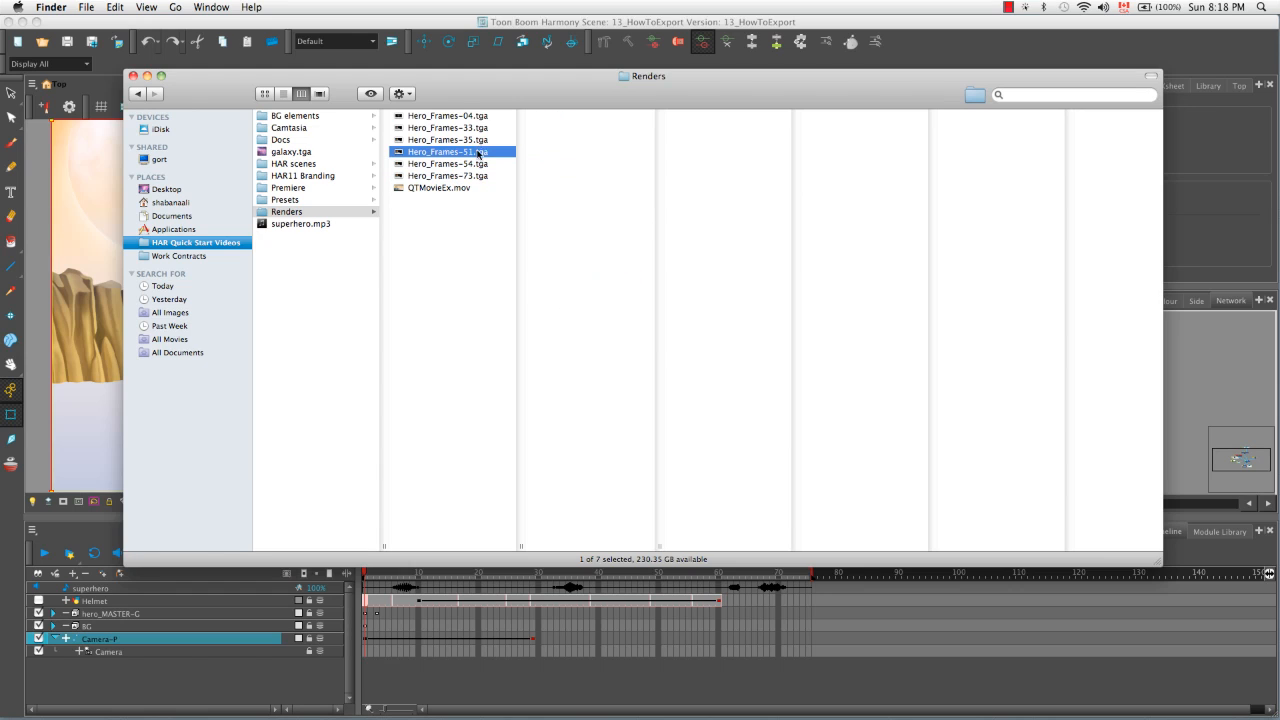
{"action": "left_click", "coordinate": [483, 140]}
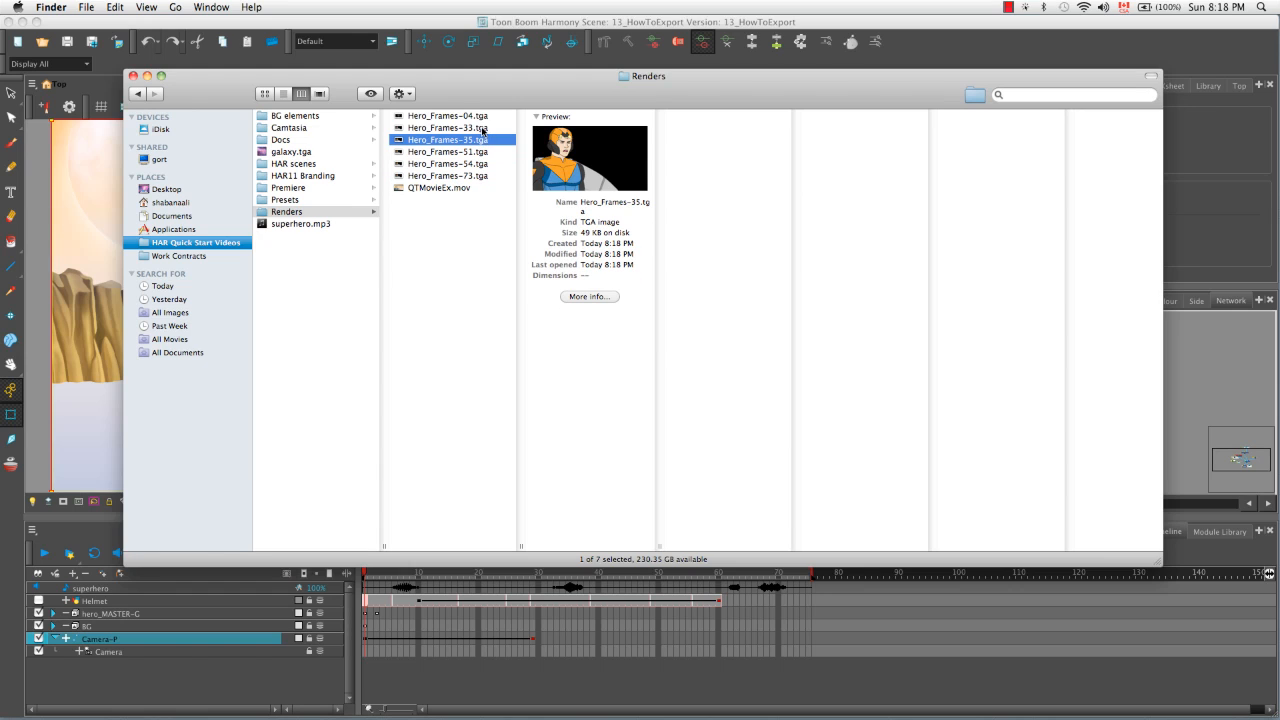
{"action": "left_click", "coordinate": [475, 127]}
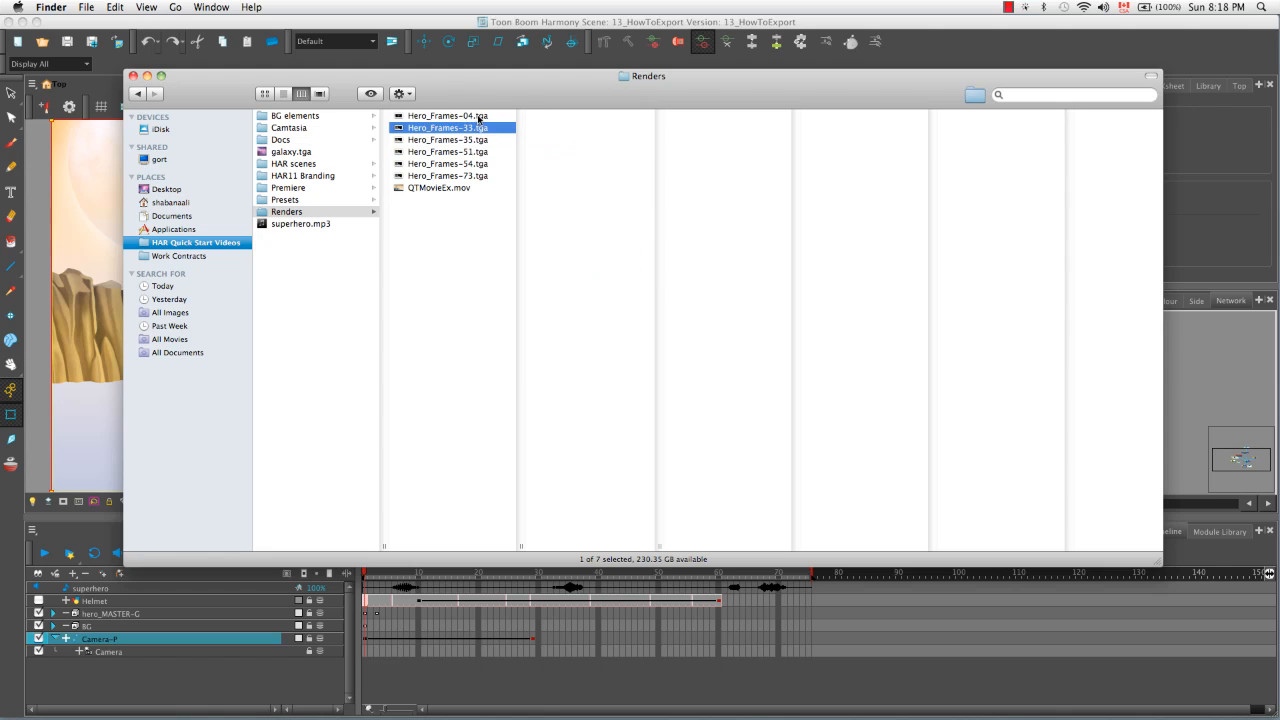
{"action": "left_click", "coordinate": [478, 117]}
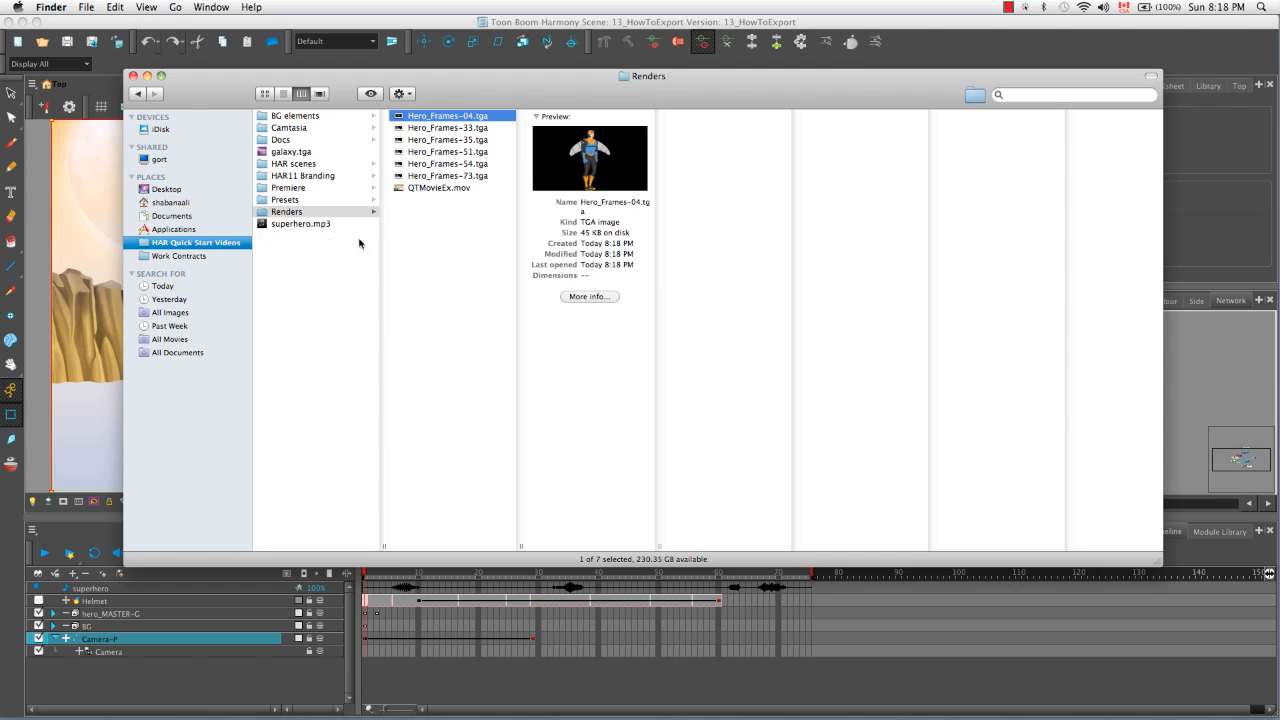
{"action": "left_click", "coordinate": [133, 76]}
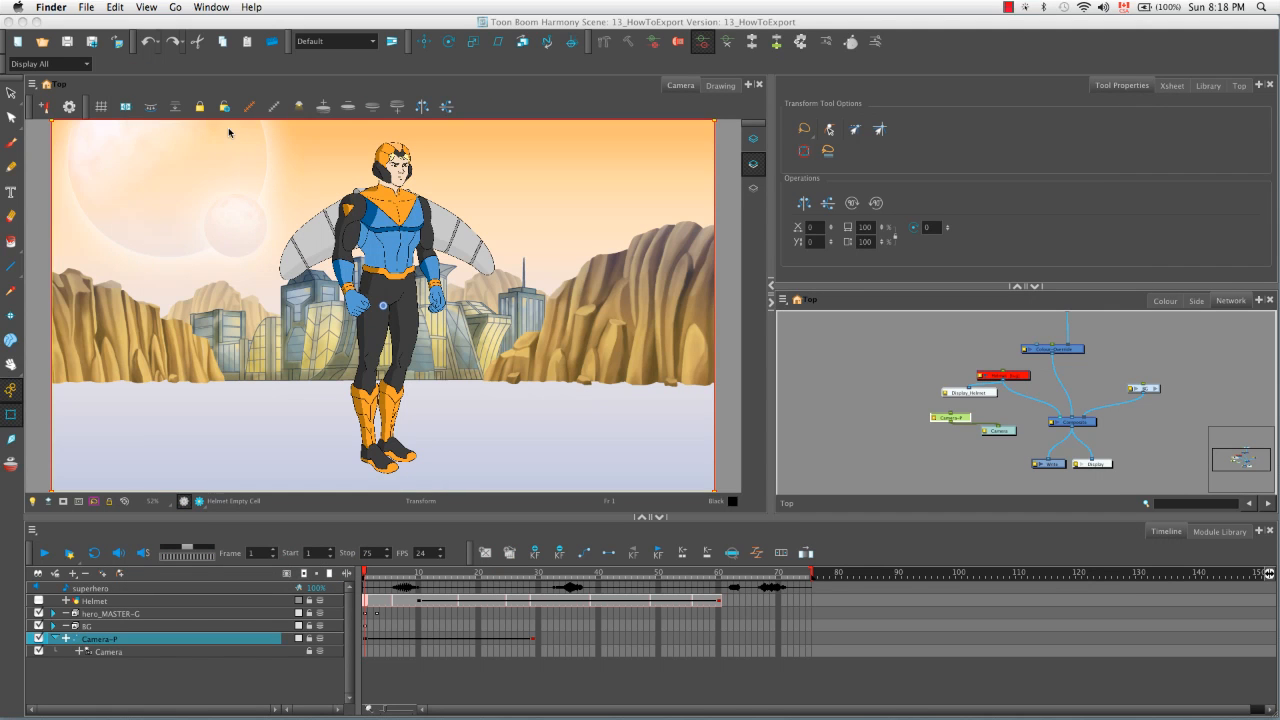
Start another OpenGL Frames export in Harmony, with the format set to Movie and the filename Hero_Movie.
{"action": "left_click", "coordinate": [228, 127]}
{"action": "left_click", "coordinate": [81, 8]}
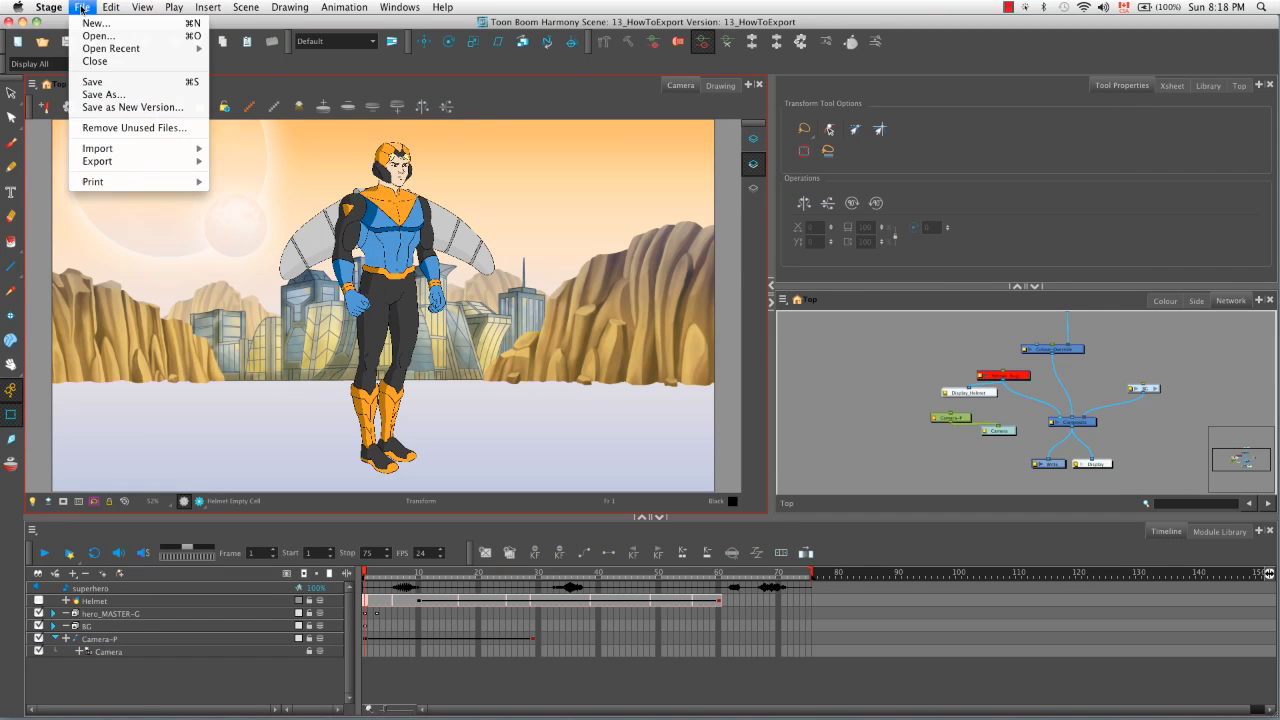
{"action": "mouse_move", "coordinate": [145, 162]}
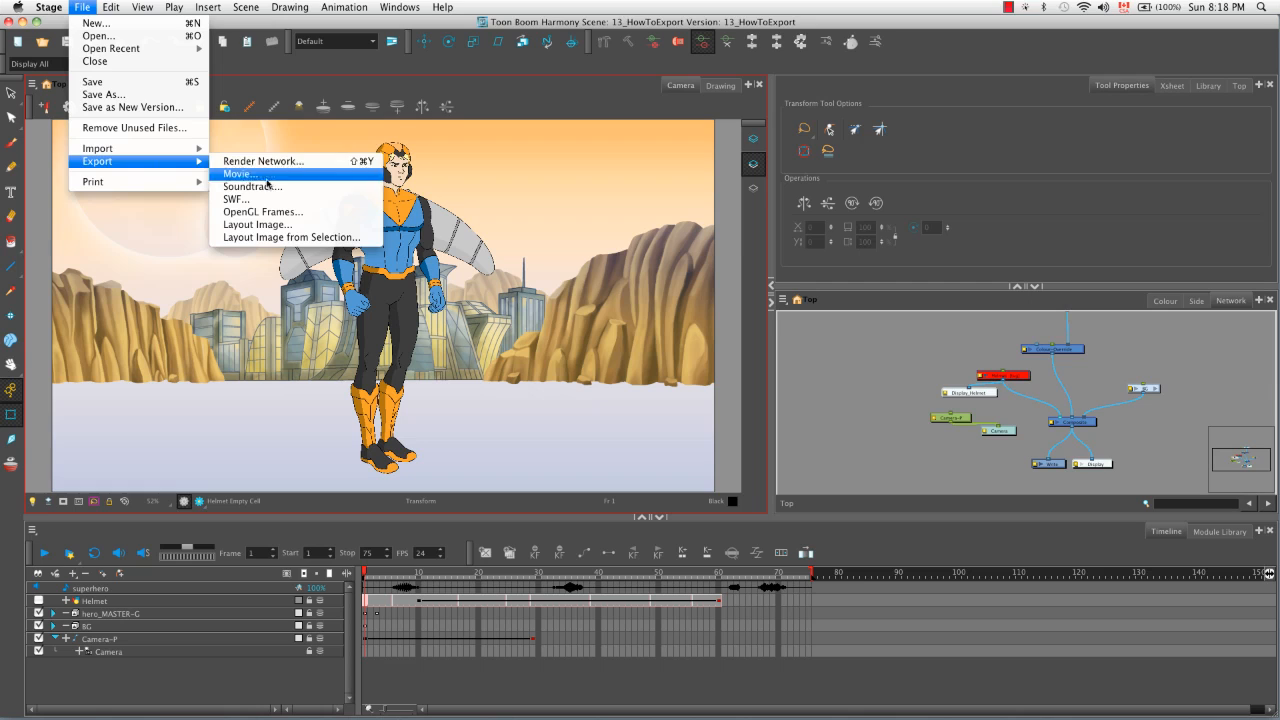
{"action": "left_click", "coordinate": [307, 216]}
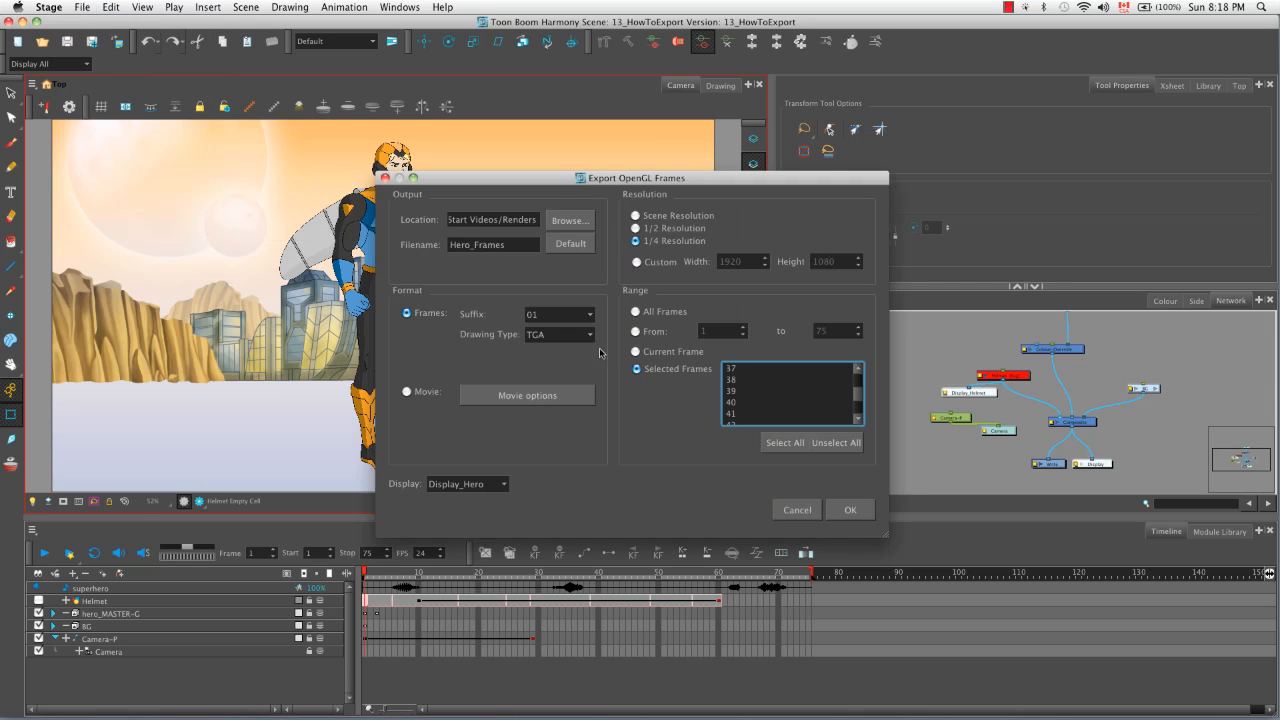
{"action": "left_click", "coordinate": [407, 392]}
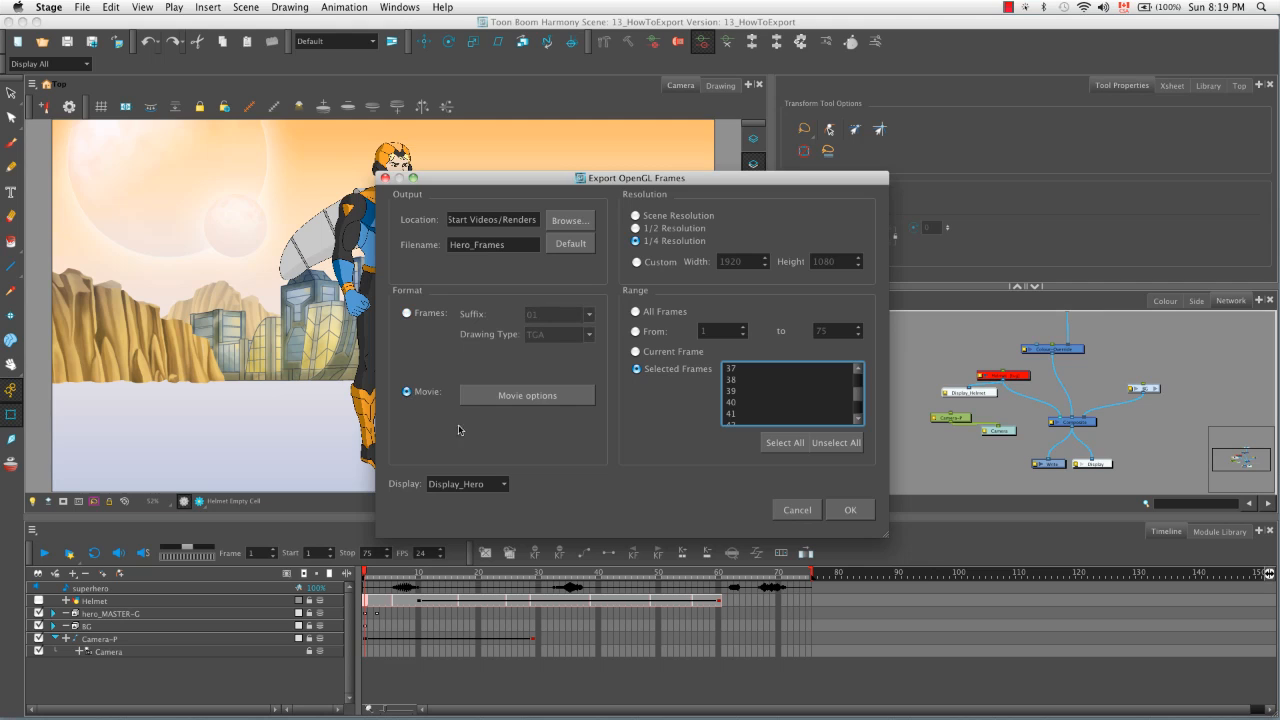
{"action": "left_click_drag", "start_coordinate": [507, 244], "coordinate": [474, 244]}
{"action": "type", "text": "M"}
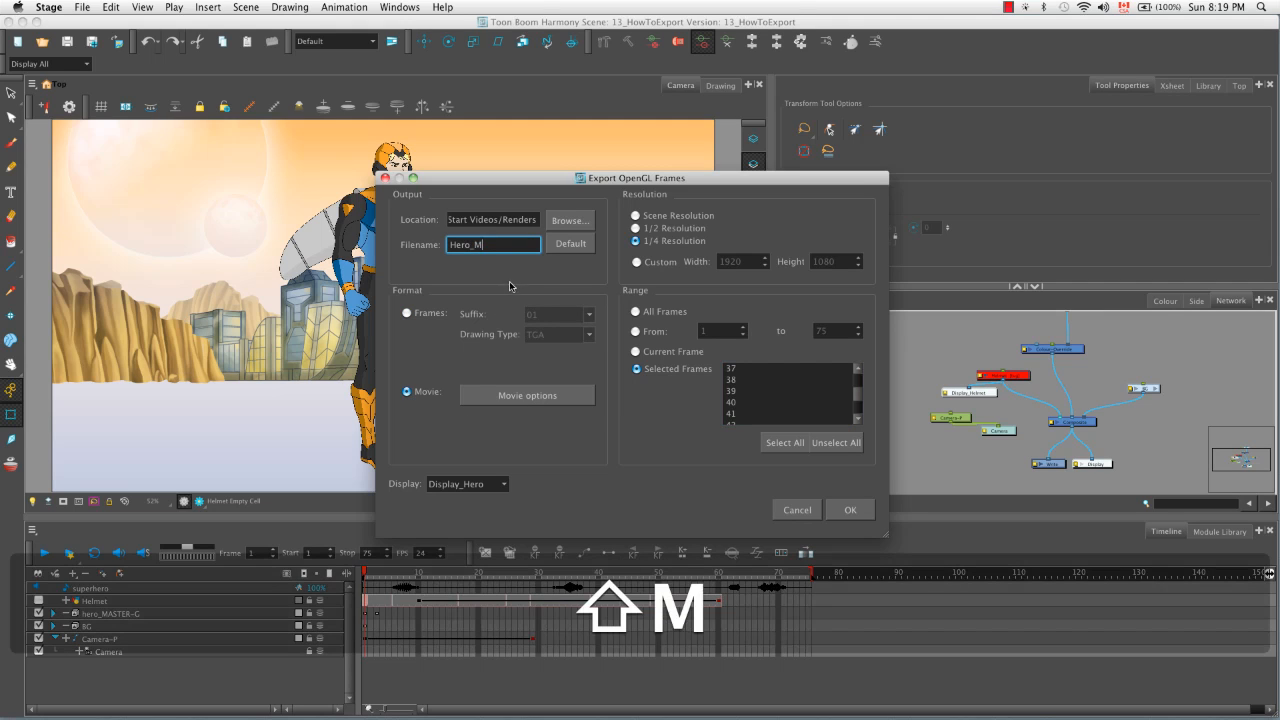
{"action": "type", "text": "ovie"}
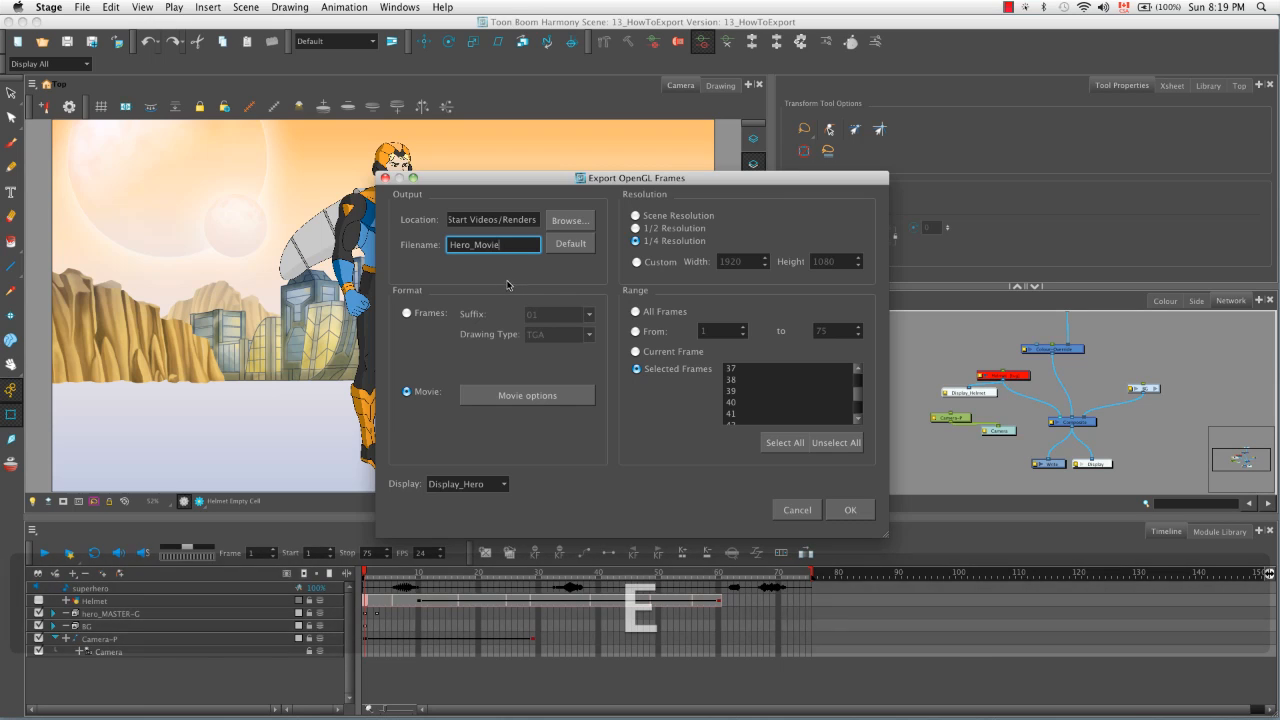
Set the display to Display All and the range to All Frames, and export the movie.
{"action": "left_click", "coordinate": [505, 483]}
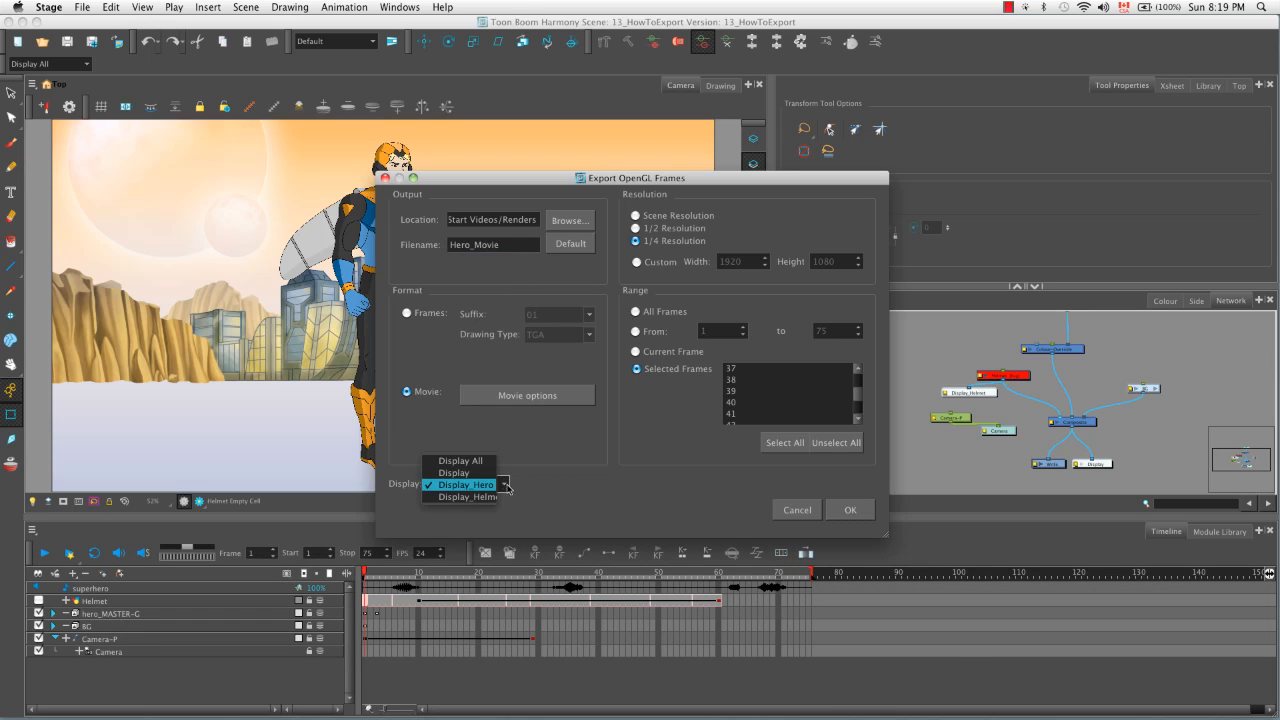
{"action": "left_click", "coordinate": [465, 457]}
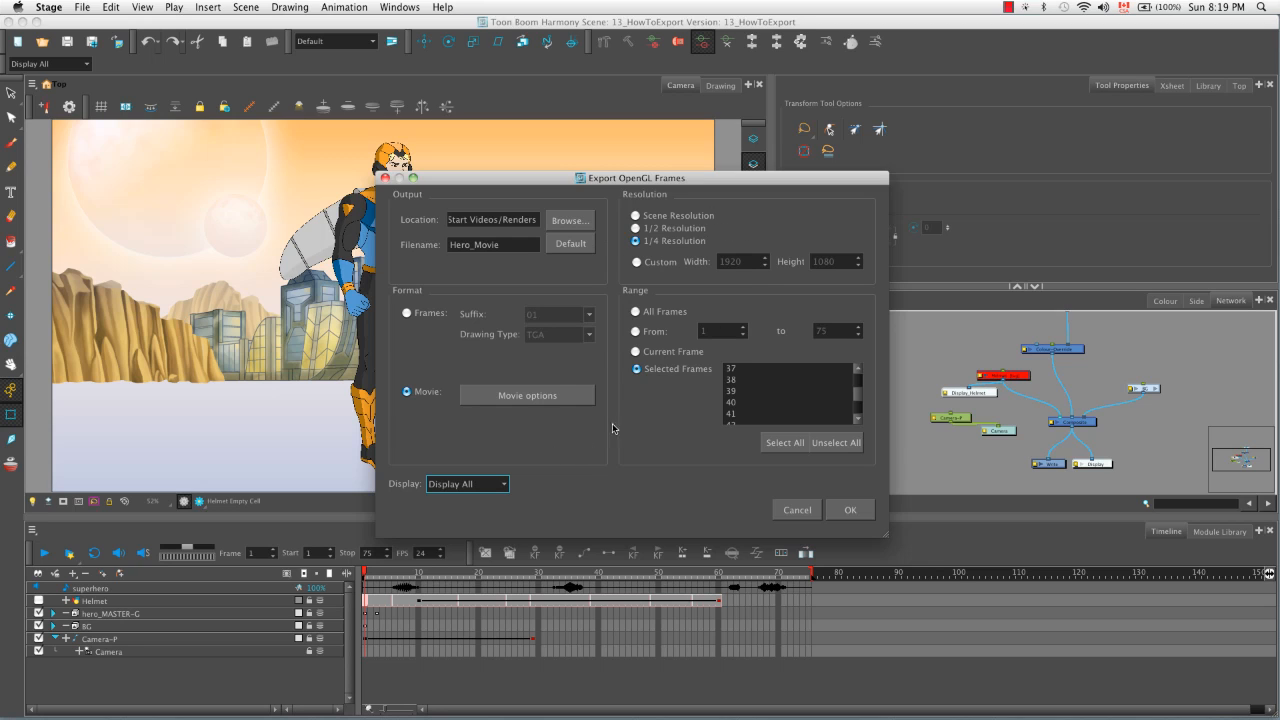
{"action": "left_click", "coordinate": [635, 312]}
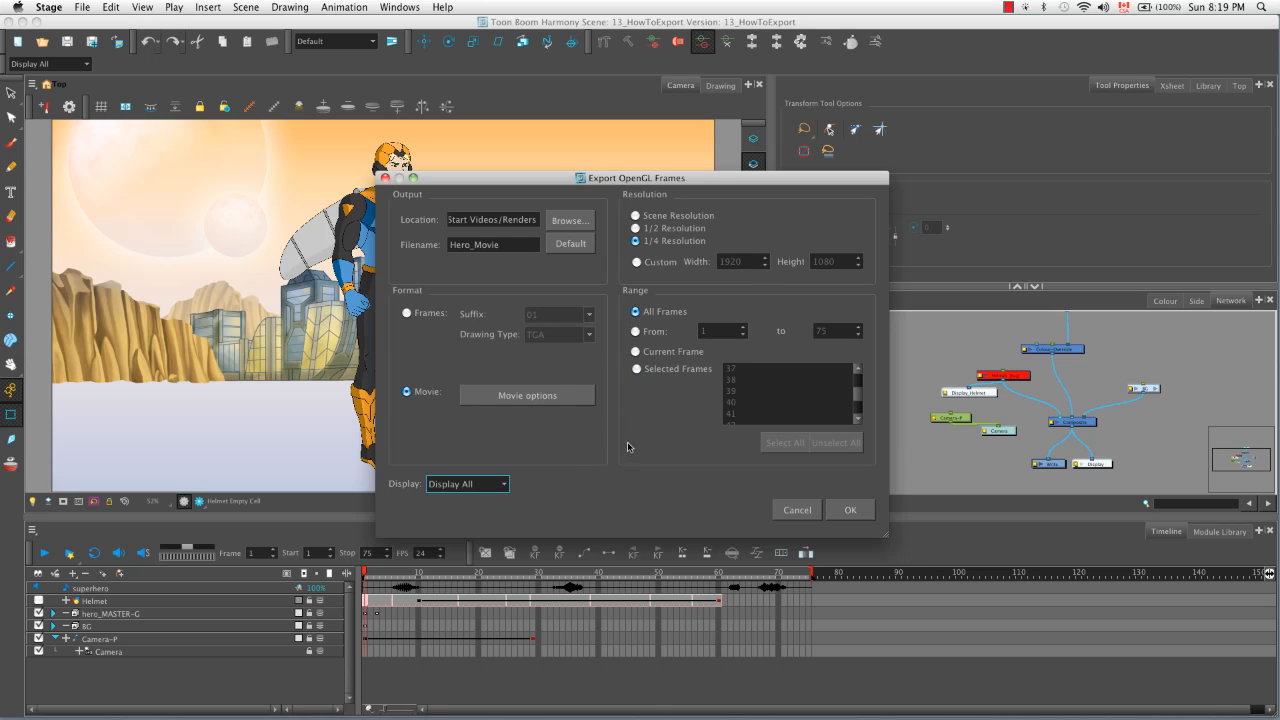
{"action": "left_click", "coordinate": [849, 511]}
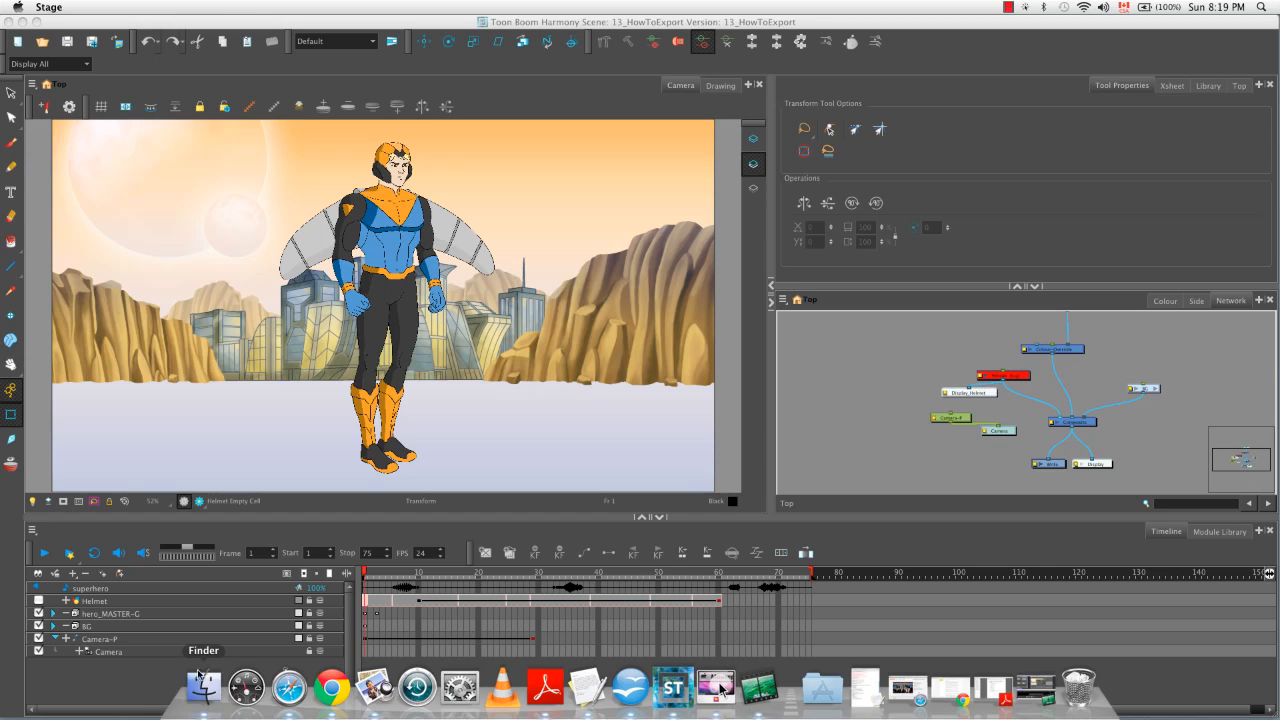
Switch to Finder and open Hero_Movie.mov from the Renders folder in QuickTime Player.
{"action": "left_click", "coordinate": [207, 686]}
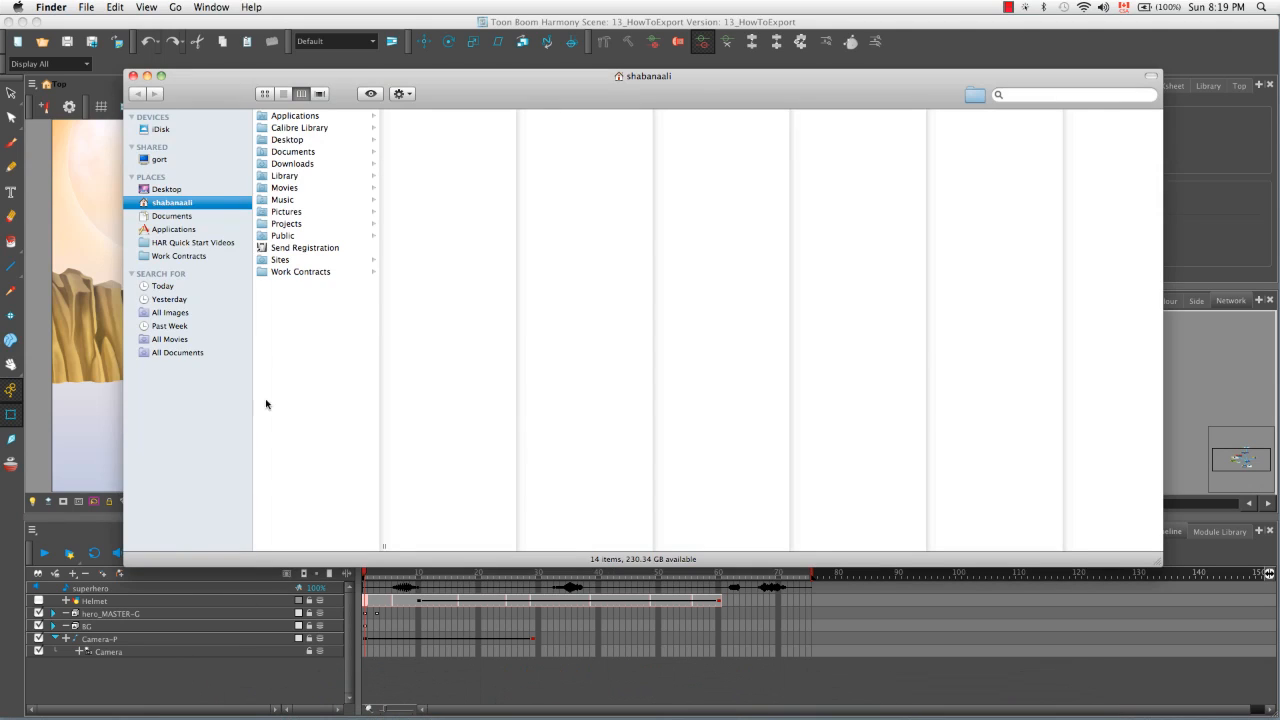
{"action": "left_click", "coordinate": [207, 243]}
{"action": "left_click", "coordinate": [287, 212]}
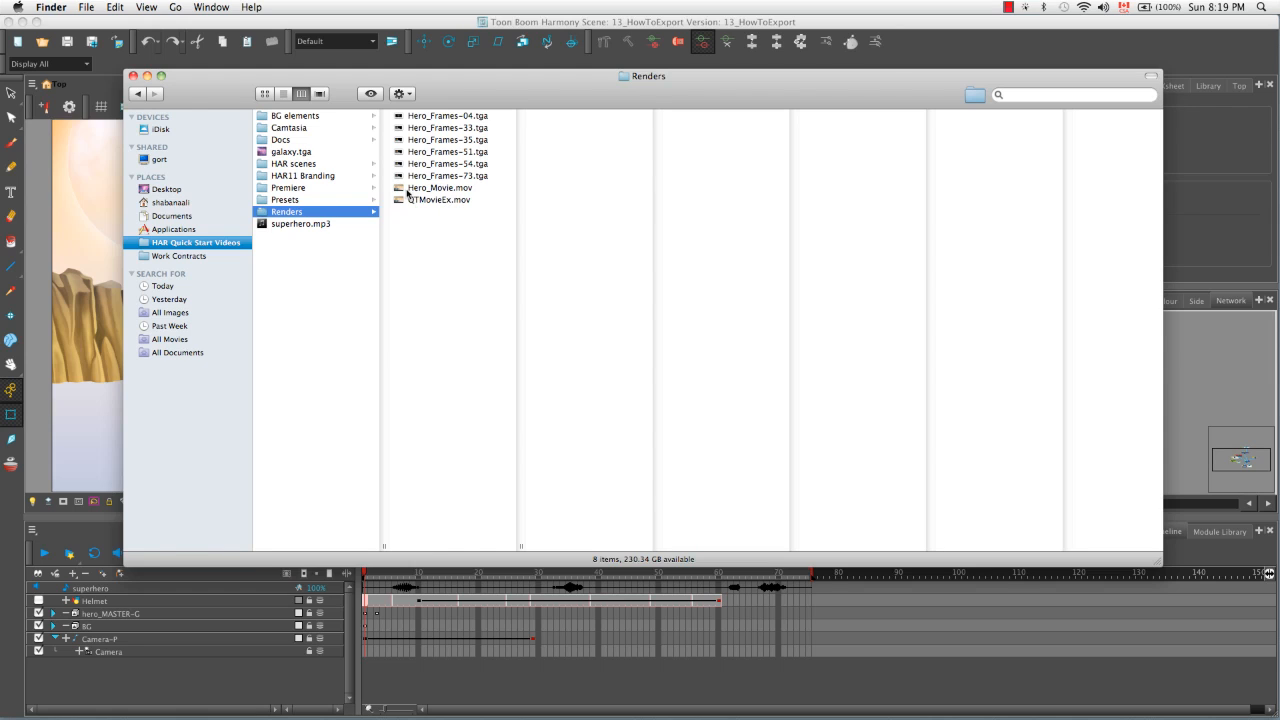
{"action": "left_click", "coordinate": [437, 190]}
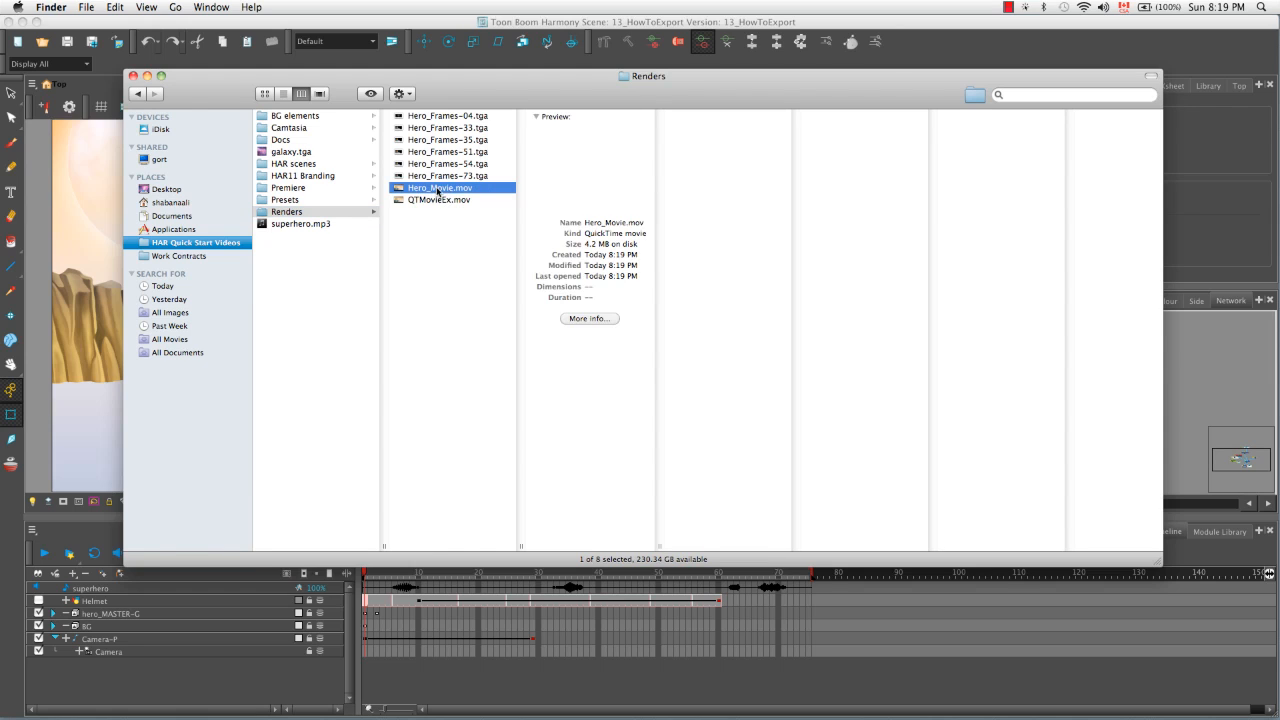
{"action": "right_click", "coordinate": [437, 190]}
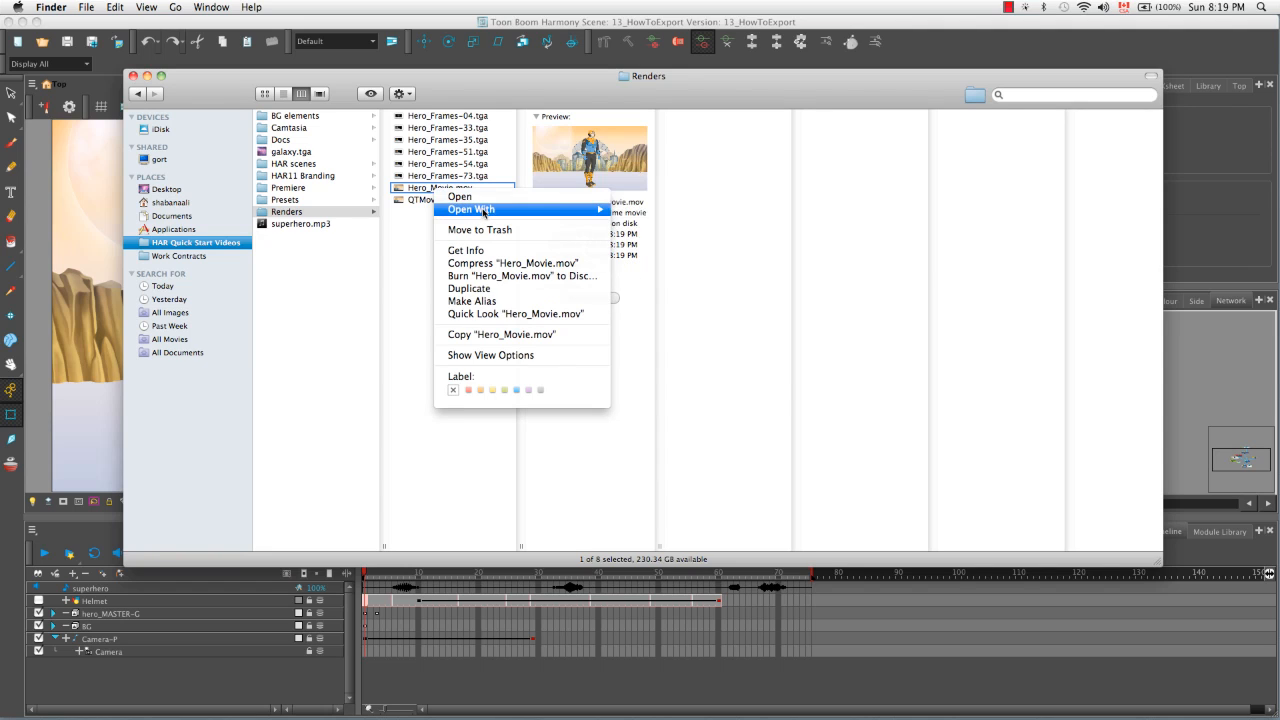
{"action": "mouse_move", "coordinate": [483, 210]}
{"action": "left_click", "coordinate": [668, 210]}
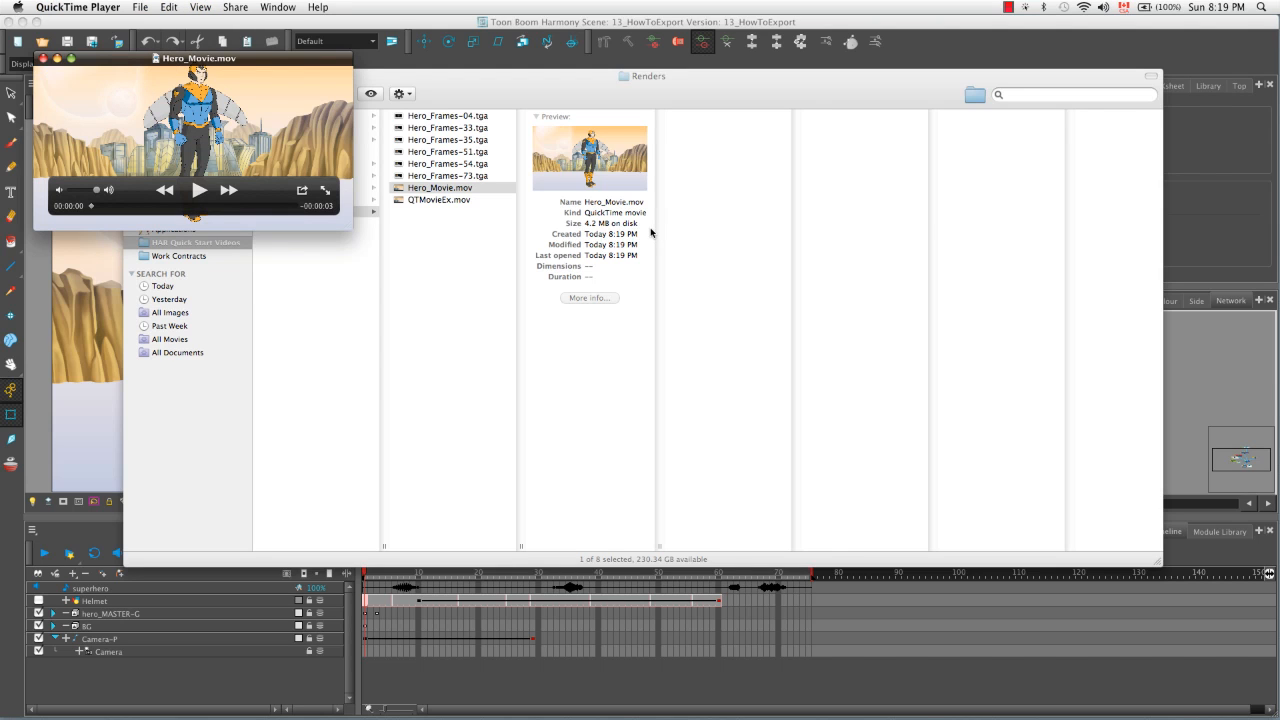
Play Hero_Movie.mov, and open QTMovieEx.mov from the Renders folder in QuickTime Player and play it.
{"action": "left_click", "coordinate": [198, 191]}
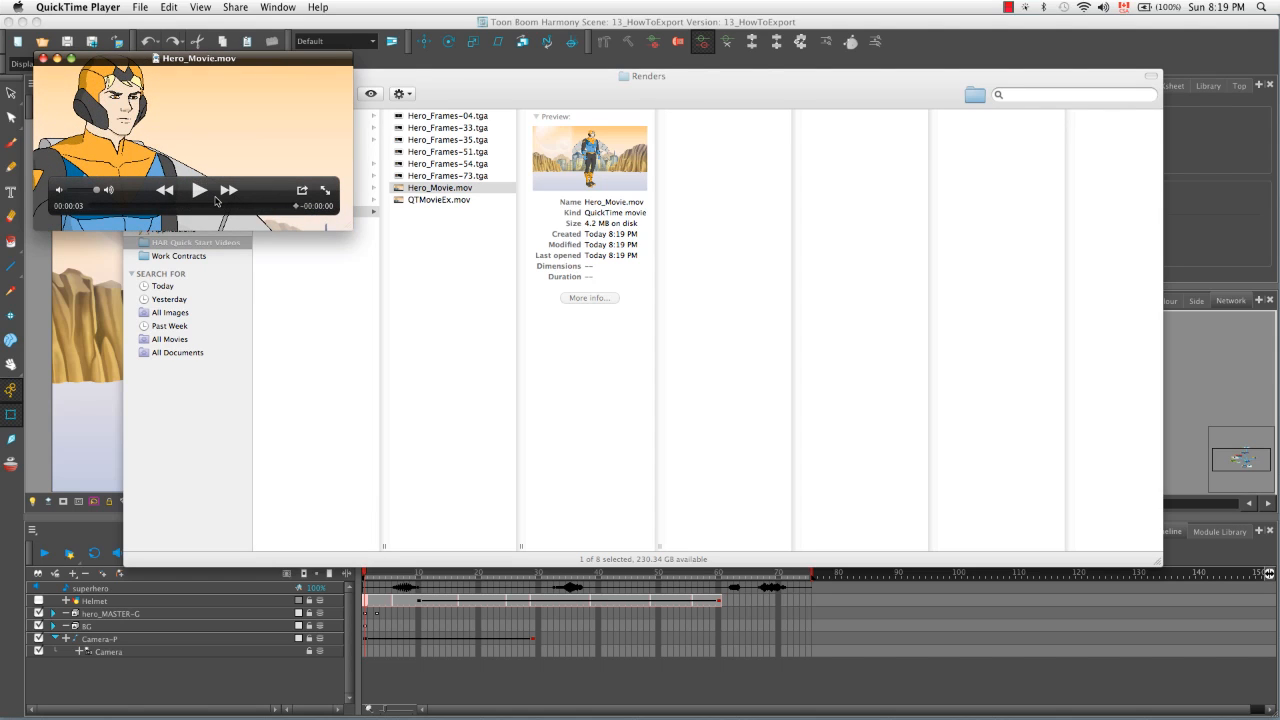
{"action": "left_click", "coordinate": [435, 198]}
{"action": "right_click", "coordinate": [433, 200]}
{"action": "left_click", "coordinate": [432, 201]}
{"action": "right_click", "coordinate": [432, 201]}
{"action": "mouse_move", "coordinate": [468, 218]}
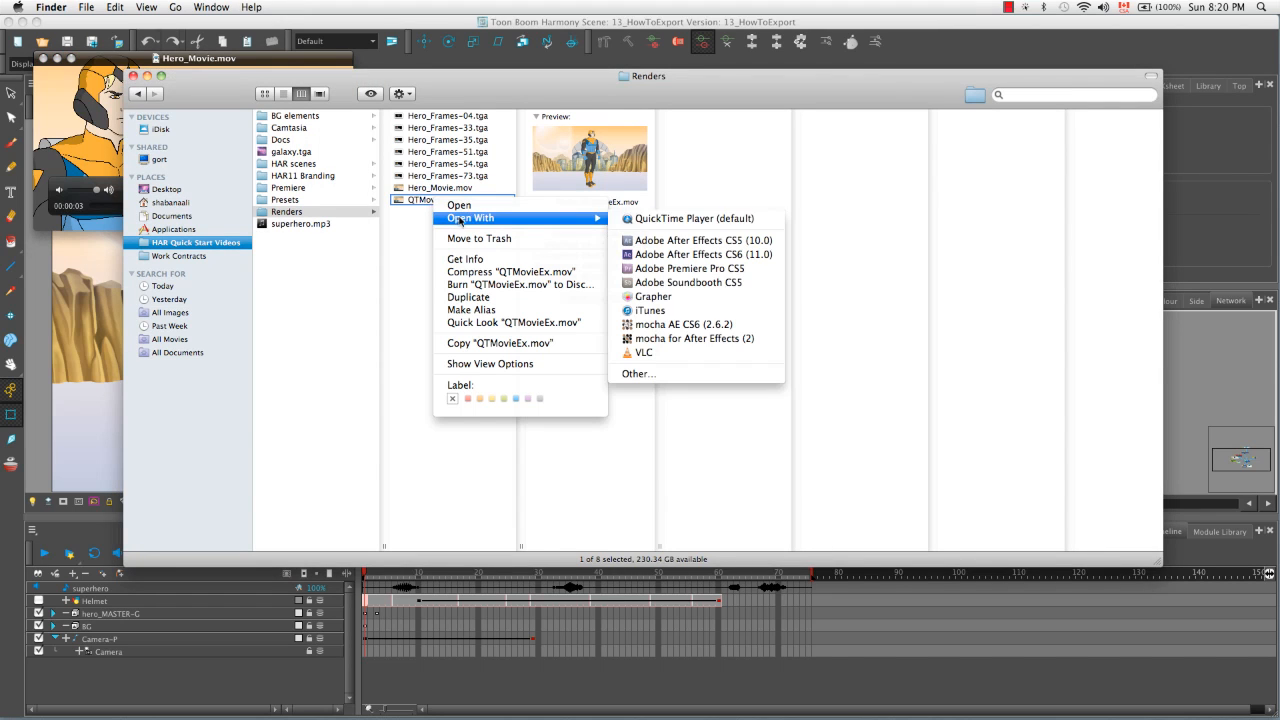
{"action": "left_click", "coordinate": [645, 218]}
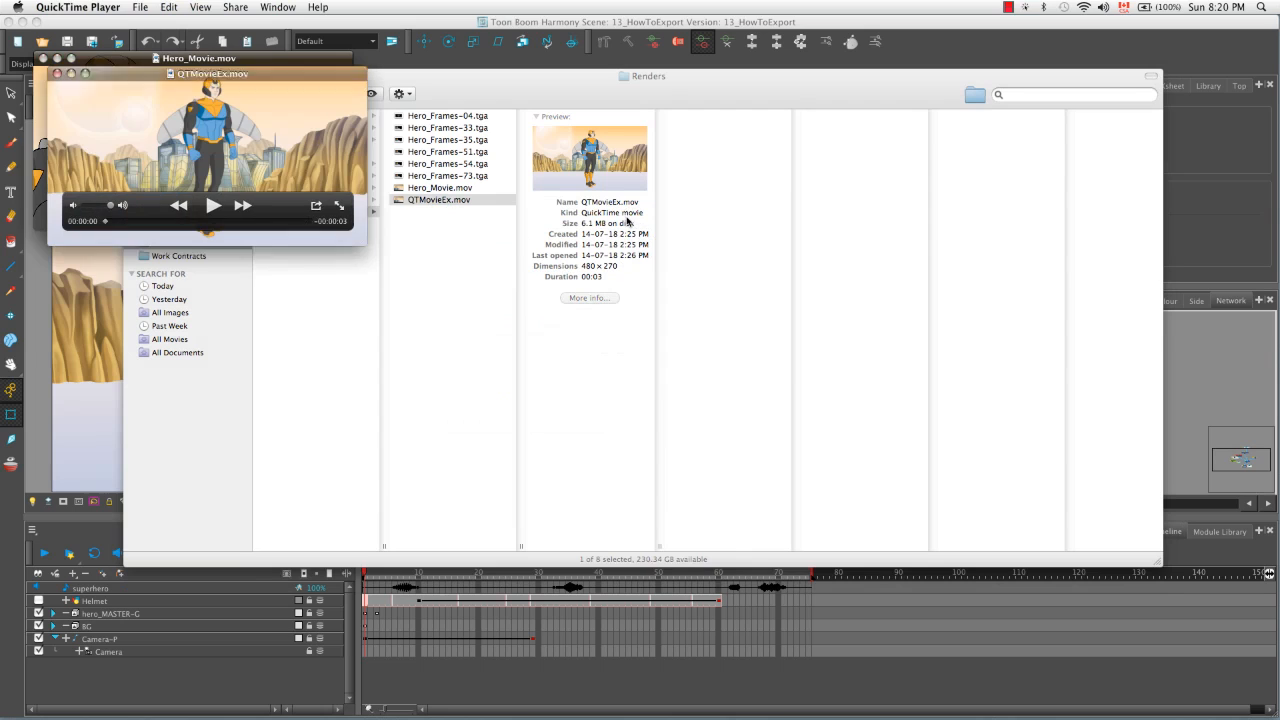
{"action": "left_click", "coordinate": [214, 206]}
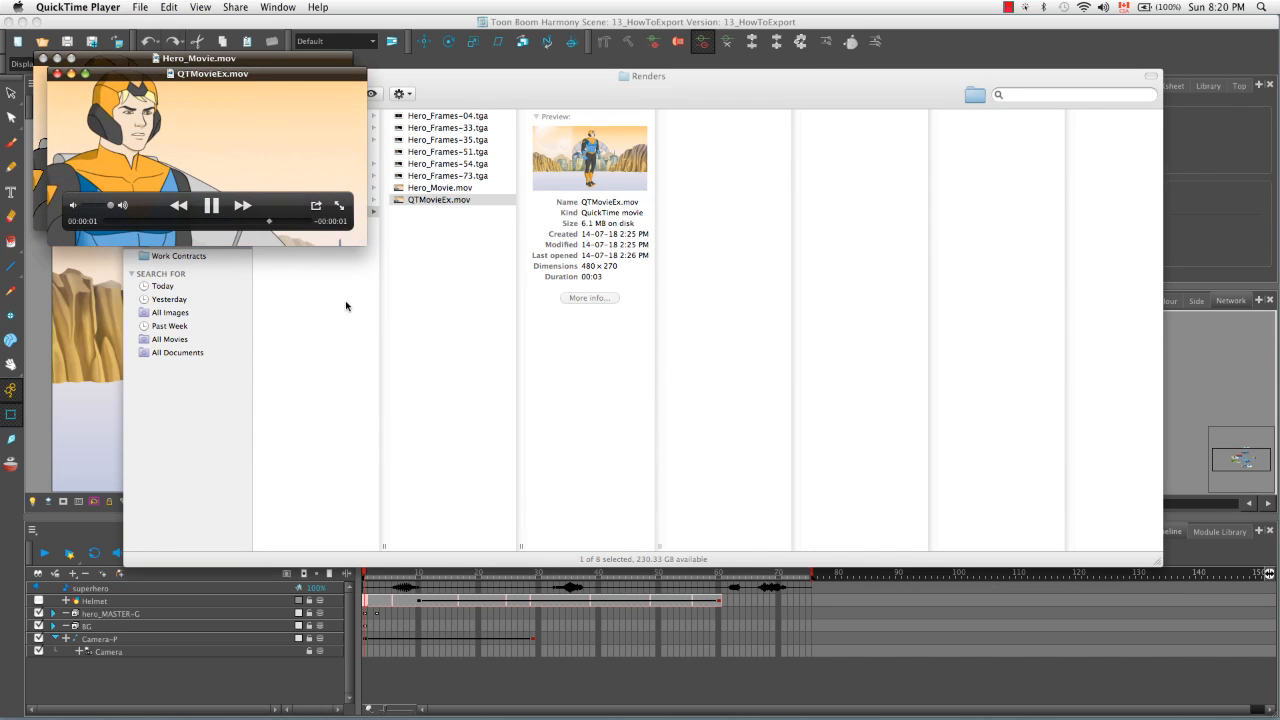
Place the Hero_Movie.mov and QTMovieEx.mov windows side by side and scrub Hero_Movie.mov back to about 1 second.
{"action": "left_click_drag", "start_coordinate": [327, 77], "coordinate": [895, 177]}
{"action": "left_click_drag", "start_coordinate": [334, 61], "coordinate": [576, 177]}
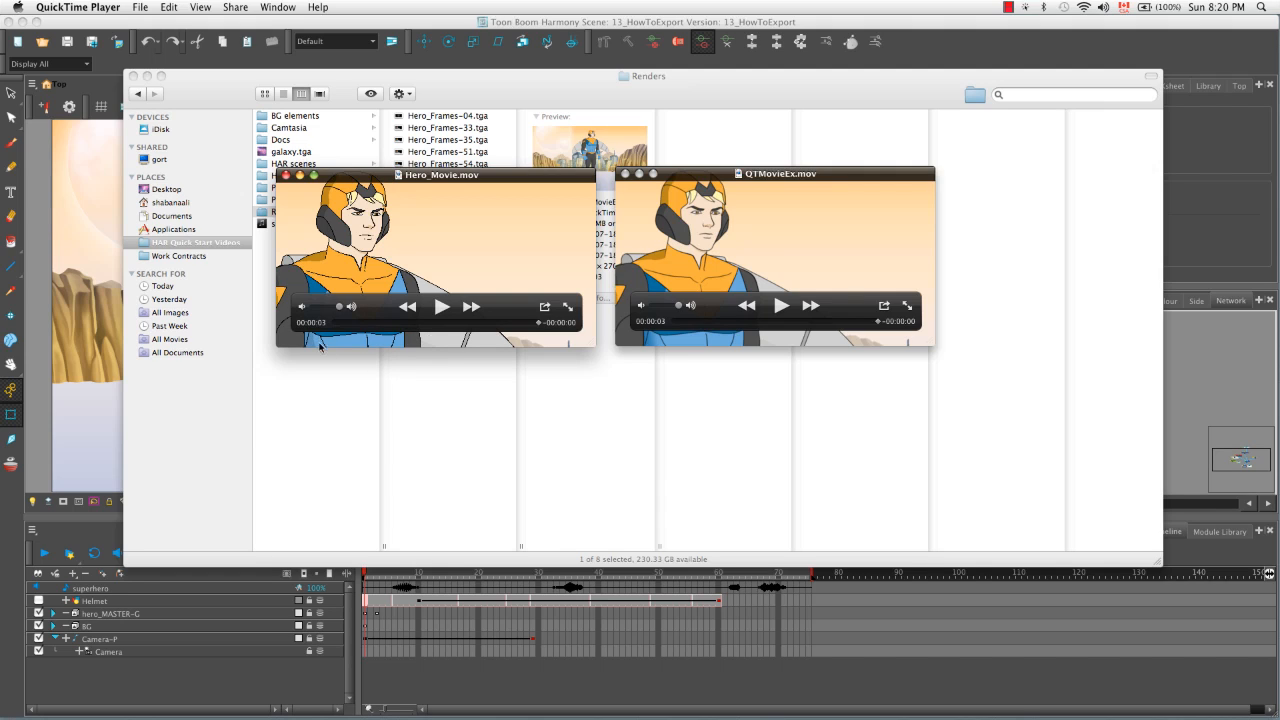
{"action": "left_click_drag", "start_coordinate": [540, 323], "coordinate": [394, 249]}
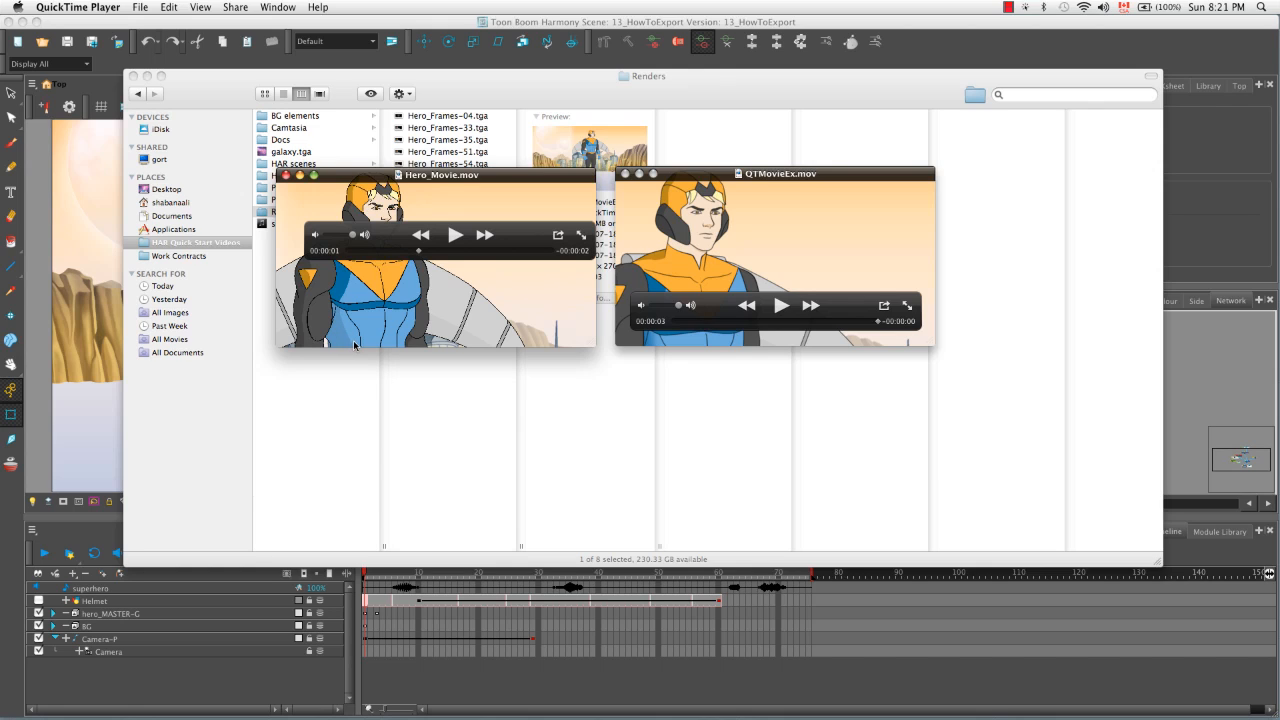
{"action": "left_click_drag", "start_coordinate": [499, 255], "coordinate": [471, 343]}
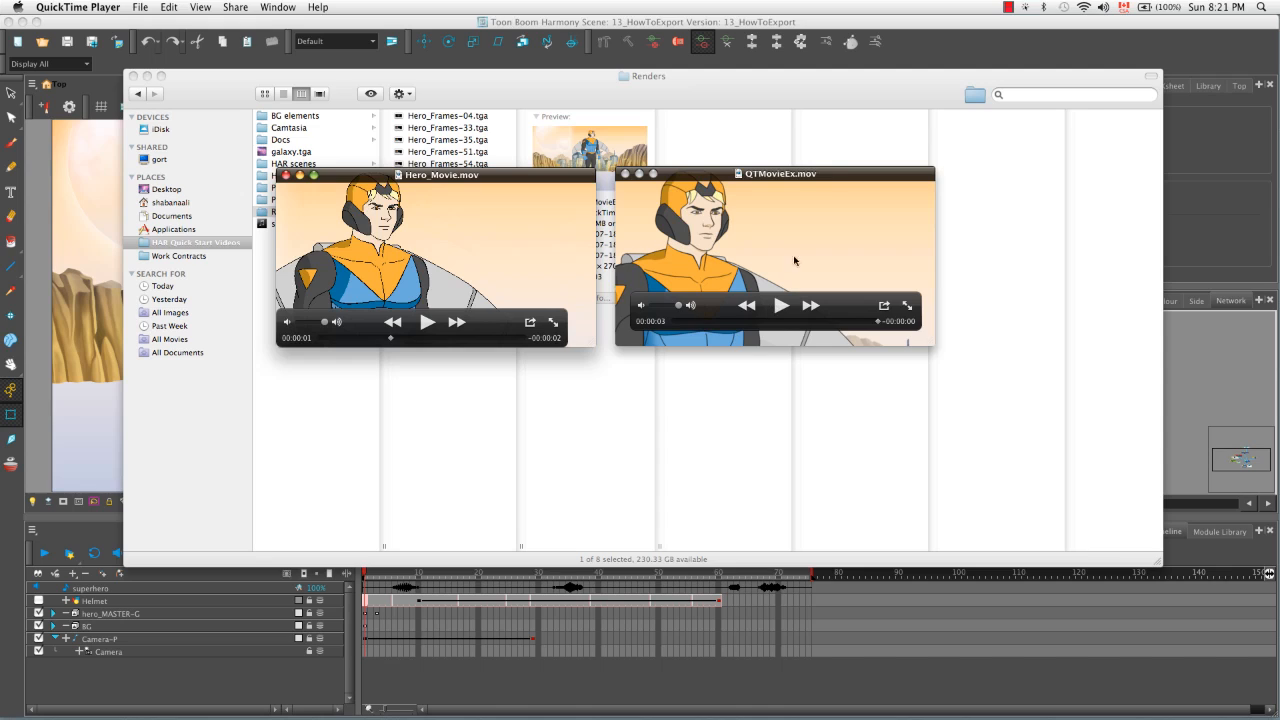
Scrub QTMovieEx.mov back to about 1 second and move its playback controls clear of the hero for comparison.
{"action": "left_click", "coordinate": [721, 304]}
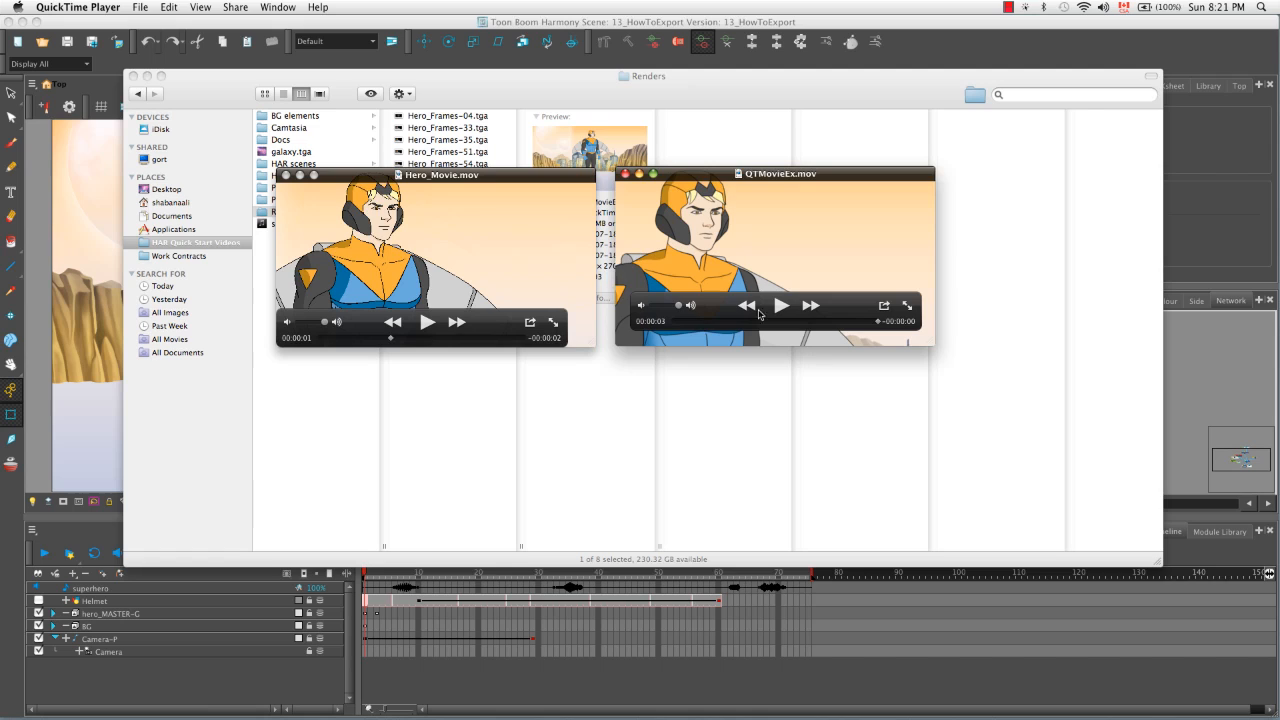
{"action": "left_click_drag", "start_coordinate": [720, 307], "coordinate": [720, 232]}
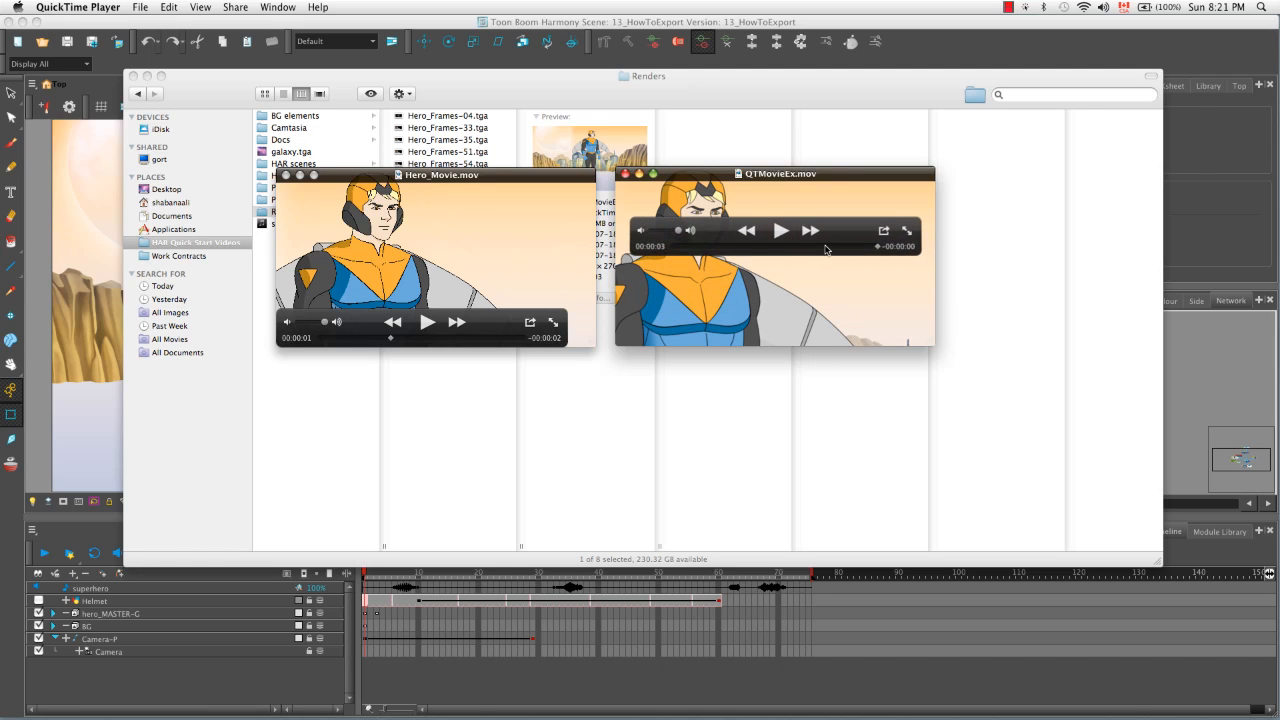
{"action": "left_click_drag", "start_coordinate": [878, 246], "coordinate": [801, 256]}
{"action": "left_click_drag", "start_coordinate": [805, 257], "coordinate": [742, 250]}
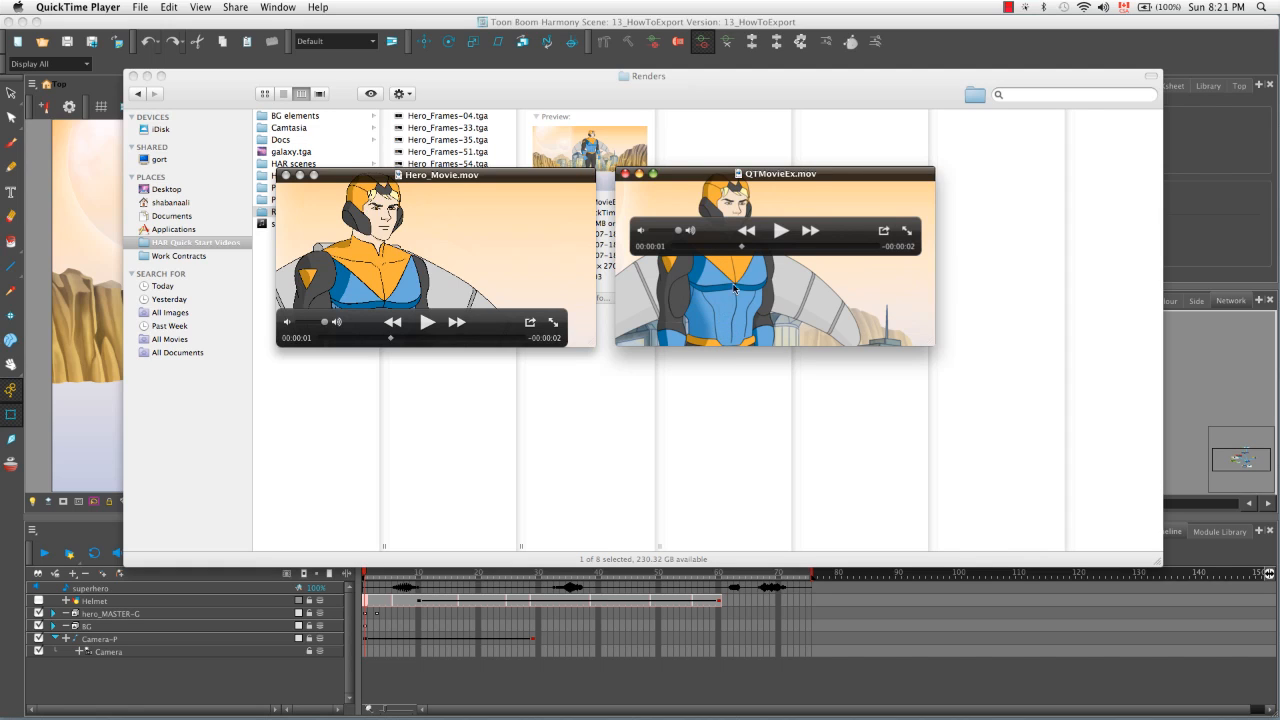
{"action": "left_click_drag", "start_coordinate": [831, 233], "coordinate": [829, 320]}
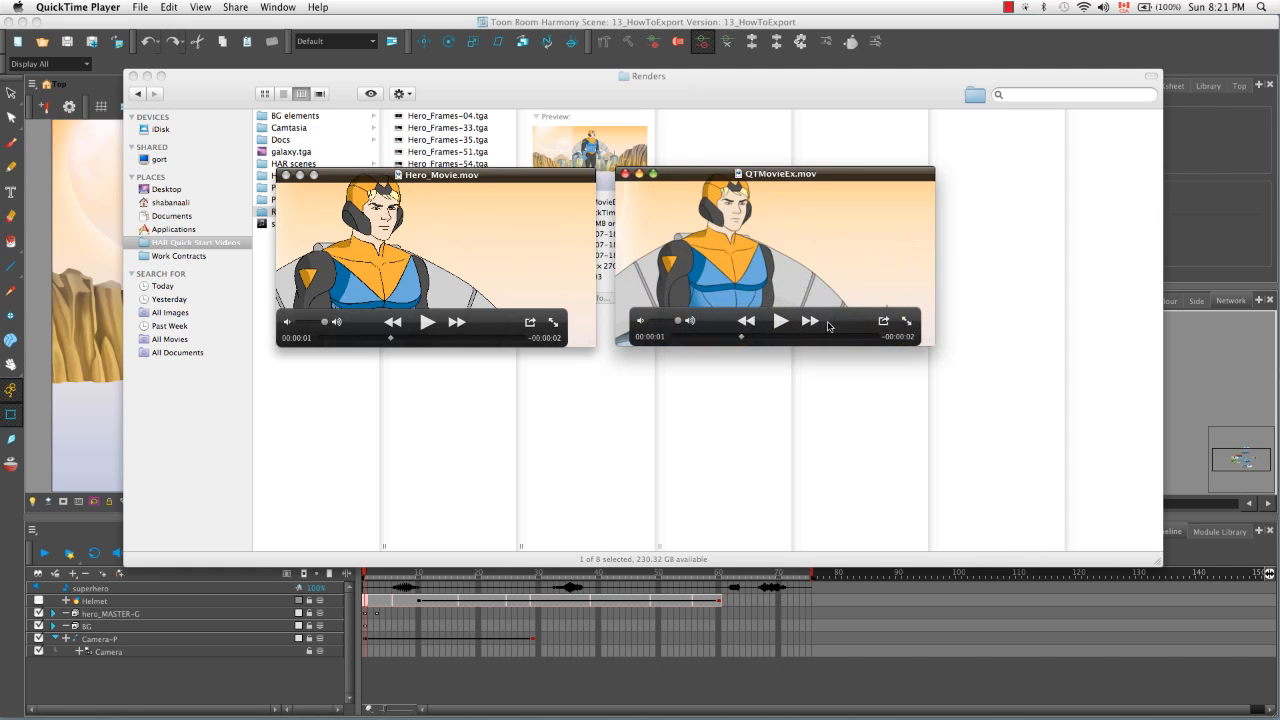
Close both movies and the Renders folder window, and switch back to Harmony's network.
{"action": "left_click", "coordinate": [626, 175]}
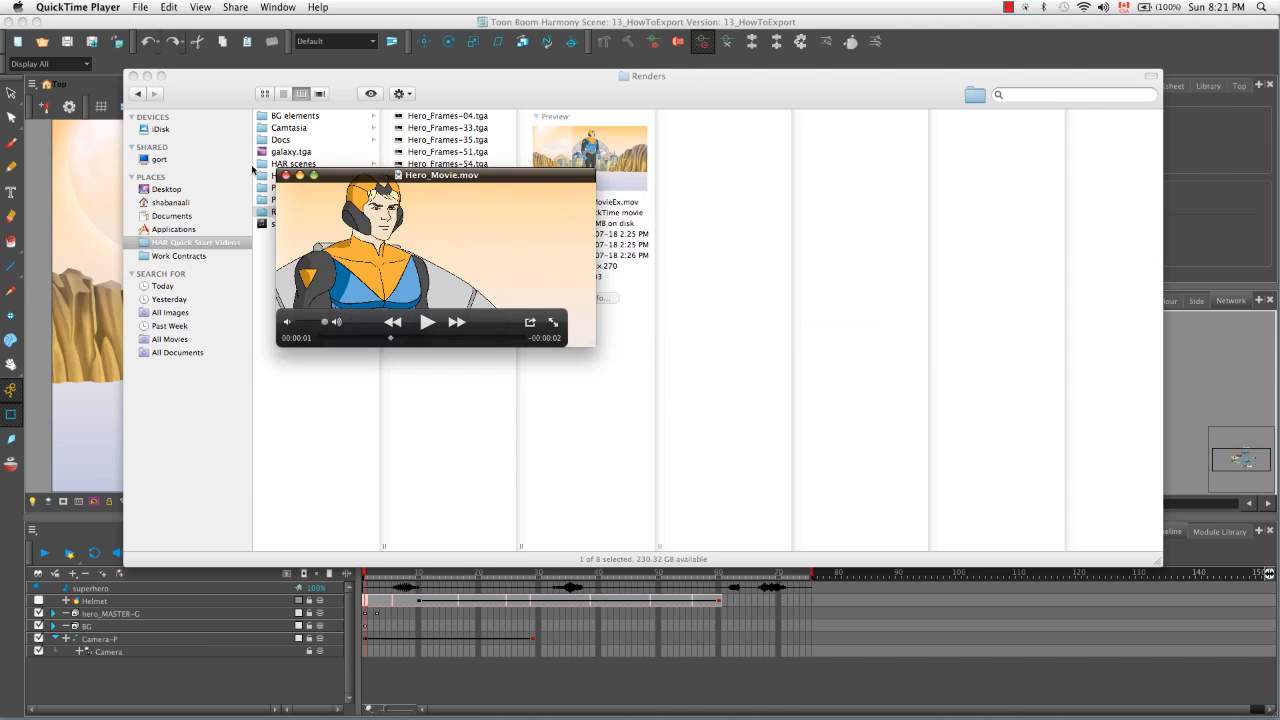
{"action": "left_click", "coordinate": [285, 175]}
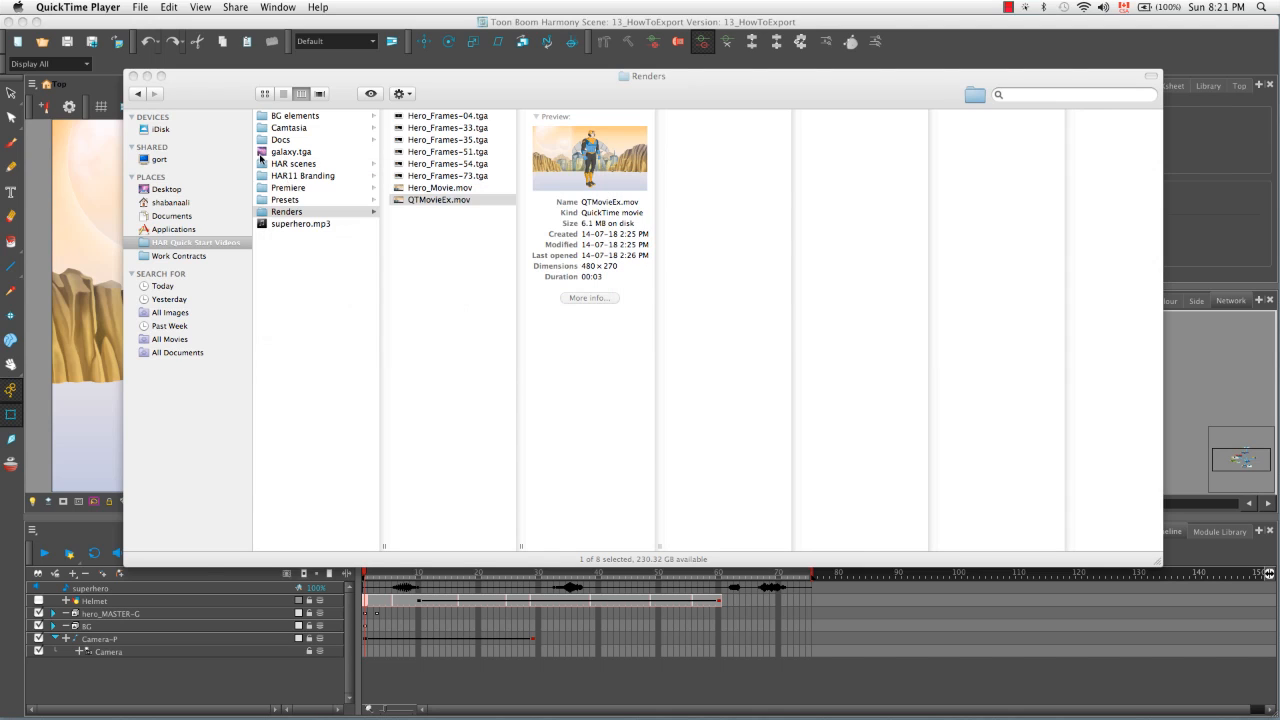
{"action": "left_click", "coordinate": [130, 76]}
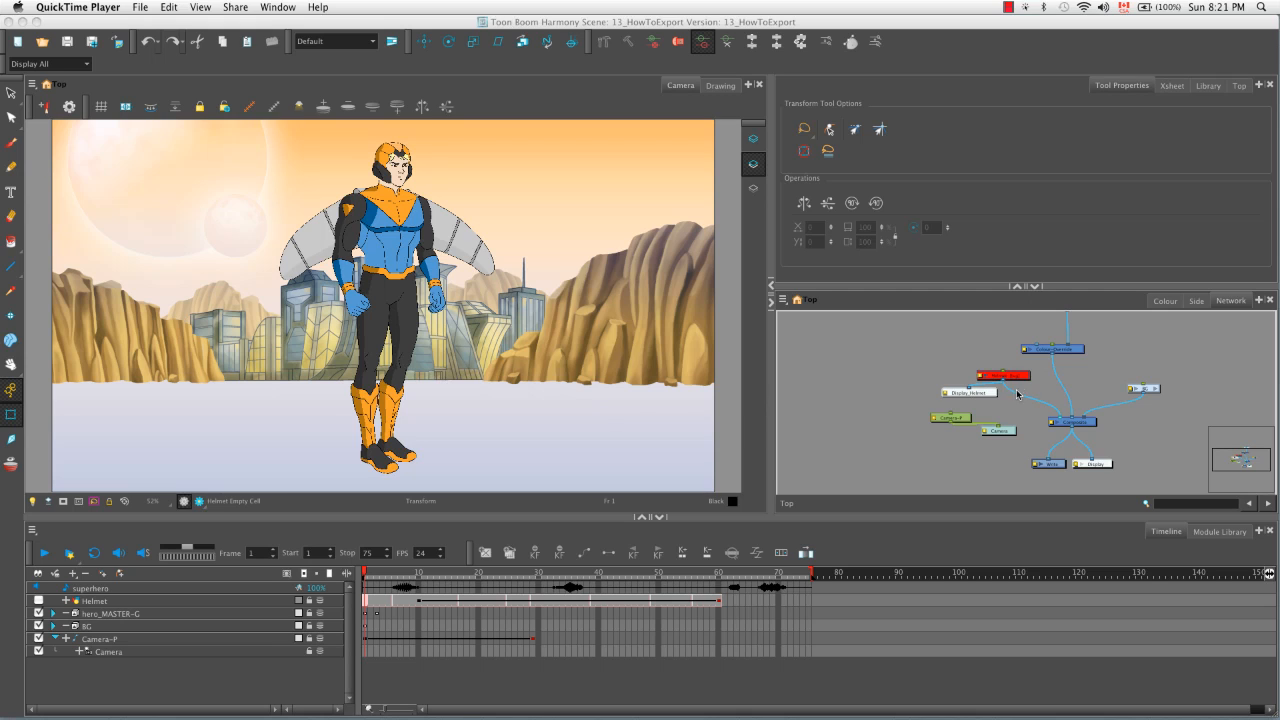
{"action": "left_click", "coordinate": [934, 387]}
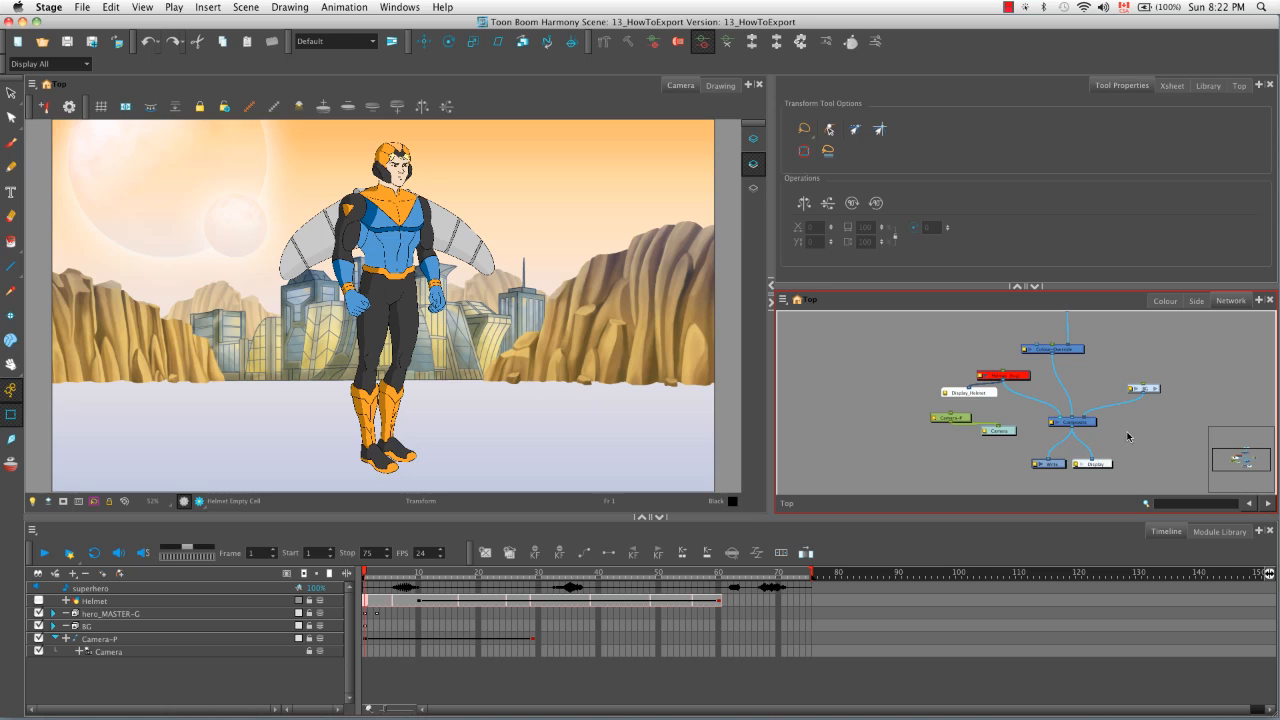
Add two Write modules from the favourite modules to an empty area of the top-level network.
{"action": "left_click", "coordinate": [1207, 533]}
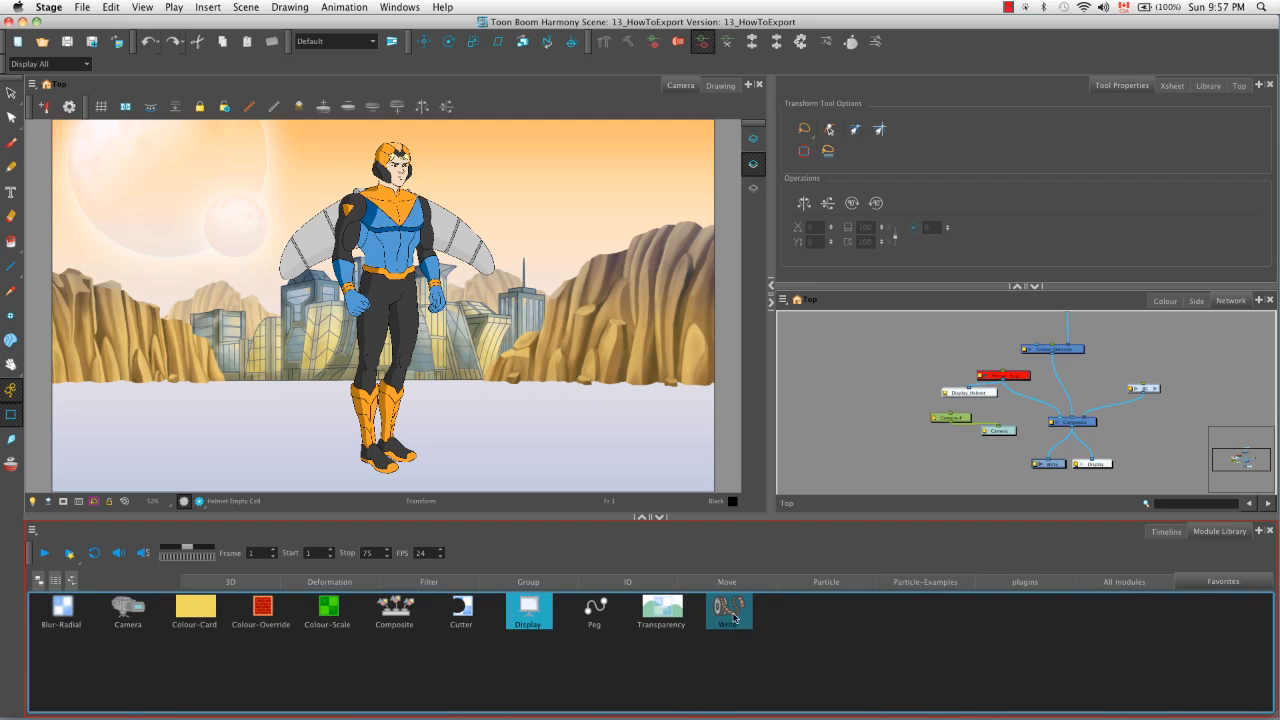
{"action": "left_click_drag", "start_coordinate": [738, 626], "coordinate": [864, 446]}
{"action": "left_click_drag", "start_coordinate": [897, 494], "coordinate": [910, 462]}
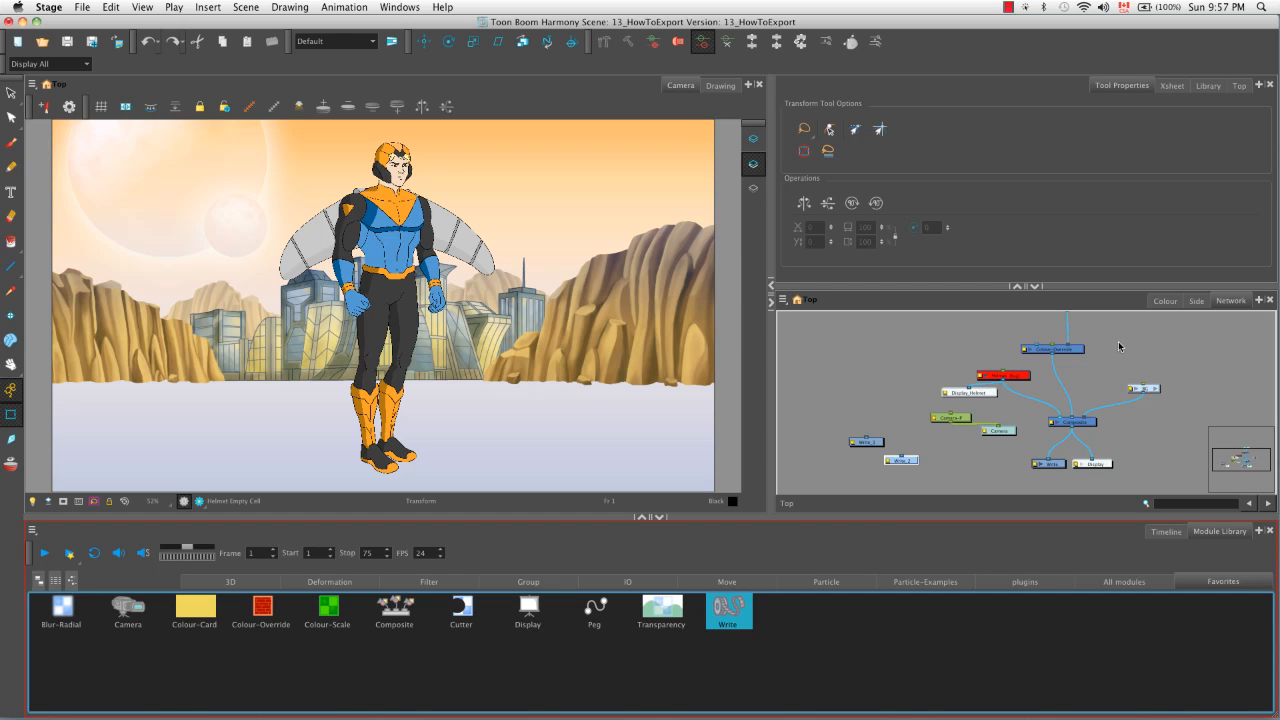
Enter the hero_MASTER-G group, add a Write module beside Display_Hero, and connect Composite_1 to it.
{"action": "key", "text": "space"}
{"action": "left_click_drag", "start_coordinate": [1118, 341], "coordinate": [1089, 419]}
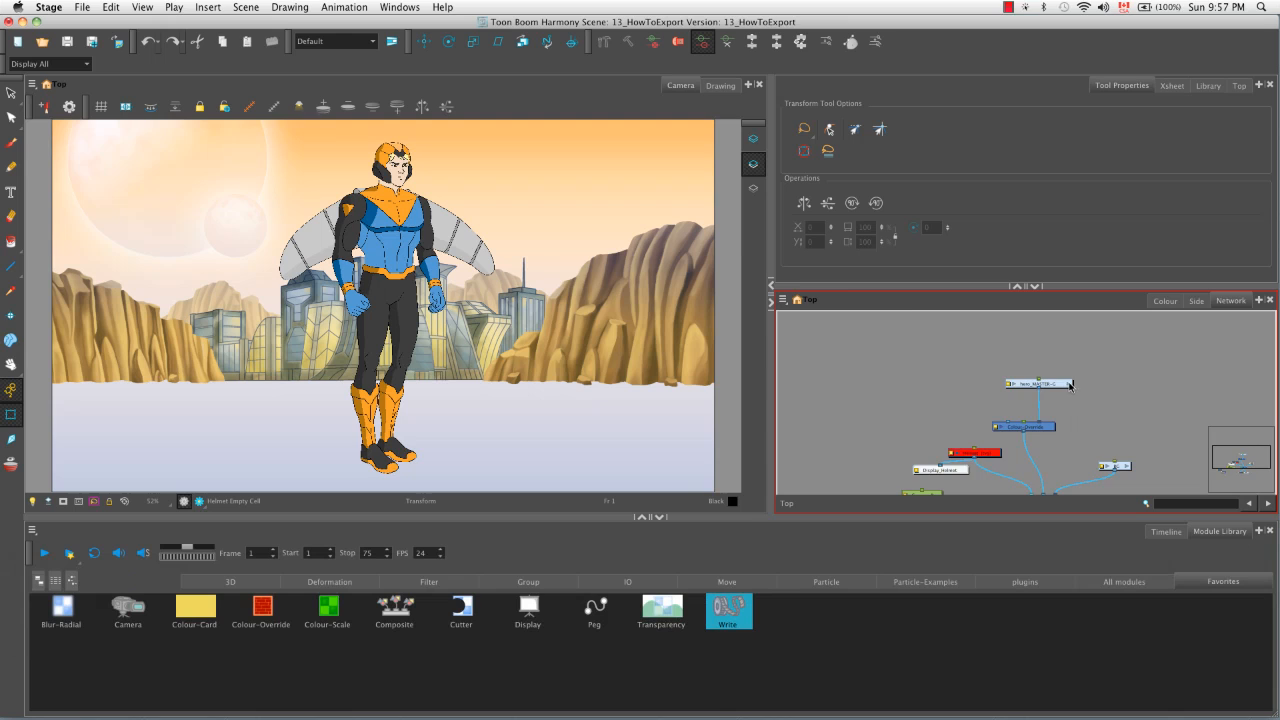
{"action": "left_click", "coordinate": [1070, 384]}
{"action": "left_click_drag", "start_coordinate": [729, 612], "coordinate": [1068, 442]}
{"action": "left_click_drag", "start_coordinate": [1029, 375], "coordinate": [1085, 442]}
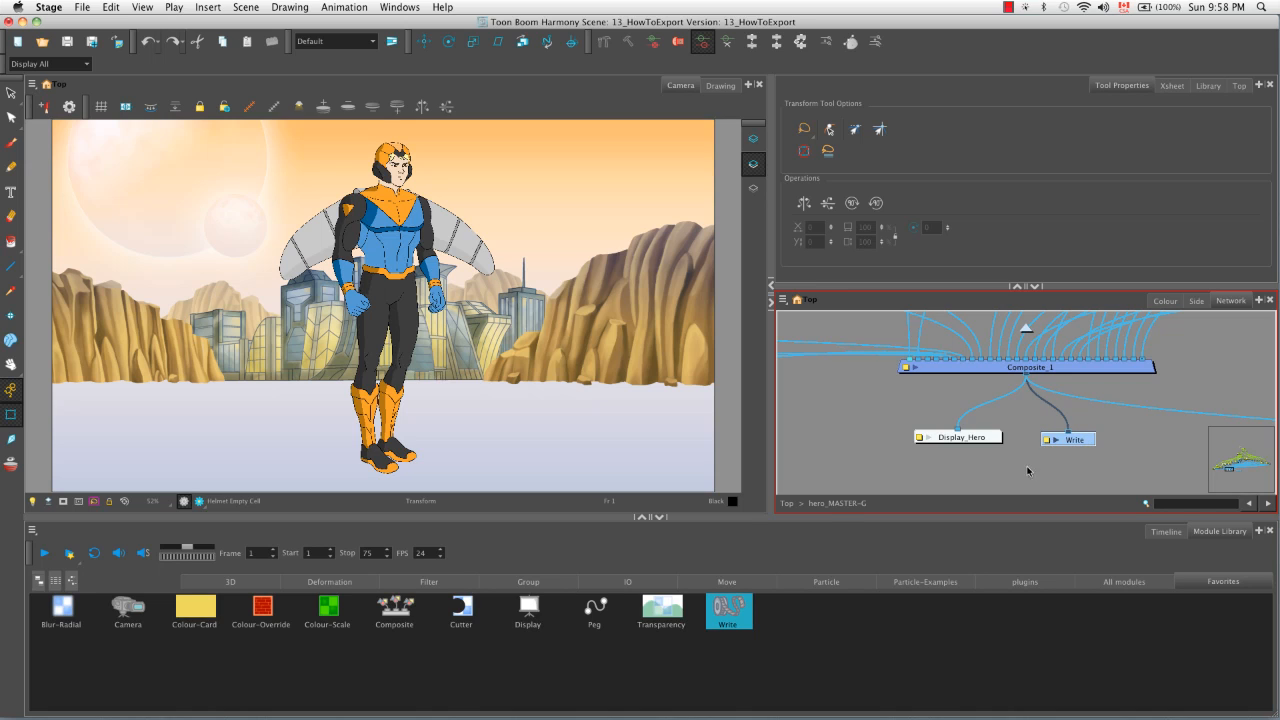
In the Write module's layer properties, set the drawing folder to a new HeroImageSeq folder inside the scene's frames folder.
{"action": "key", "text": "shift+e"}
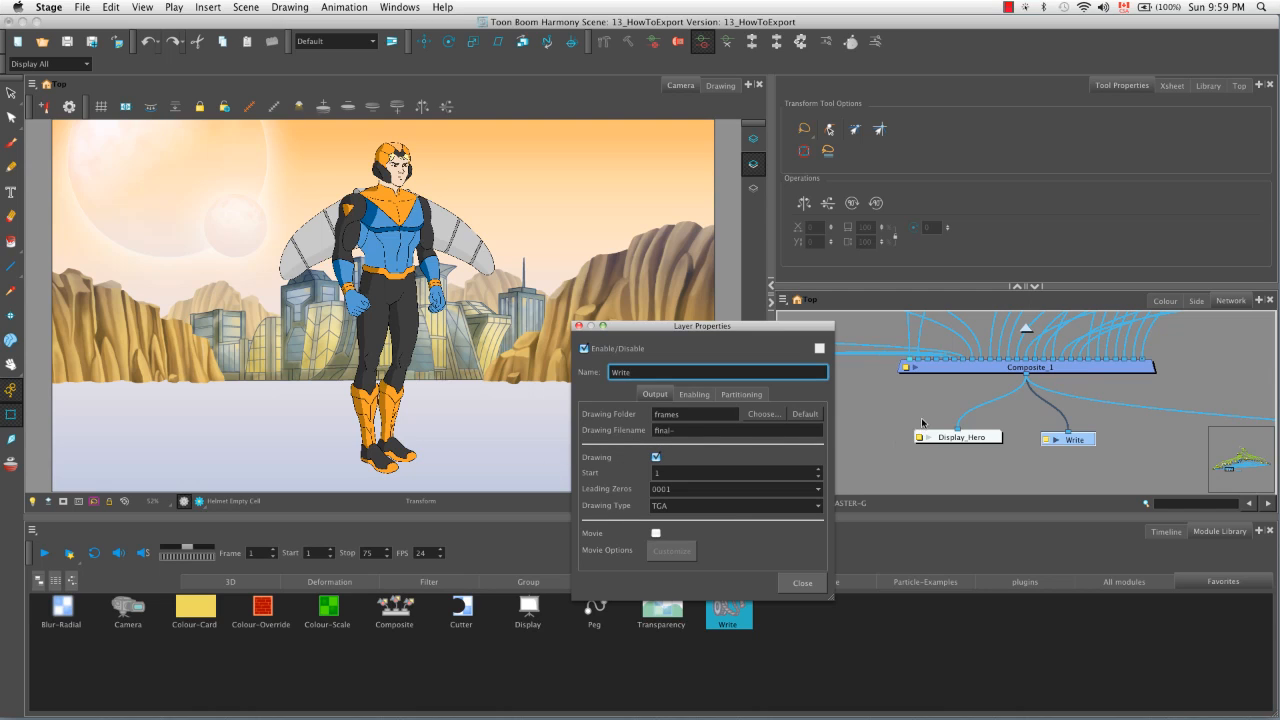
{"action": "left_click", "coordinate": [762, 414]}
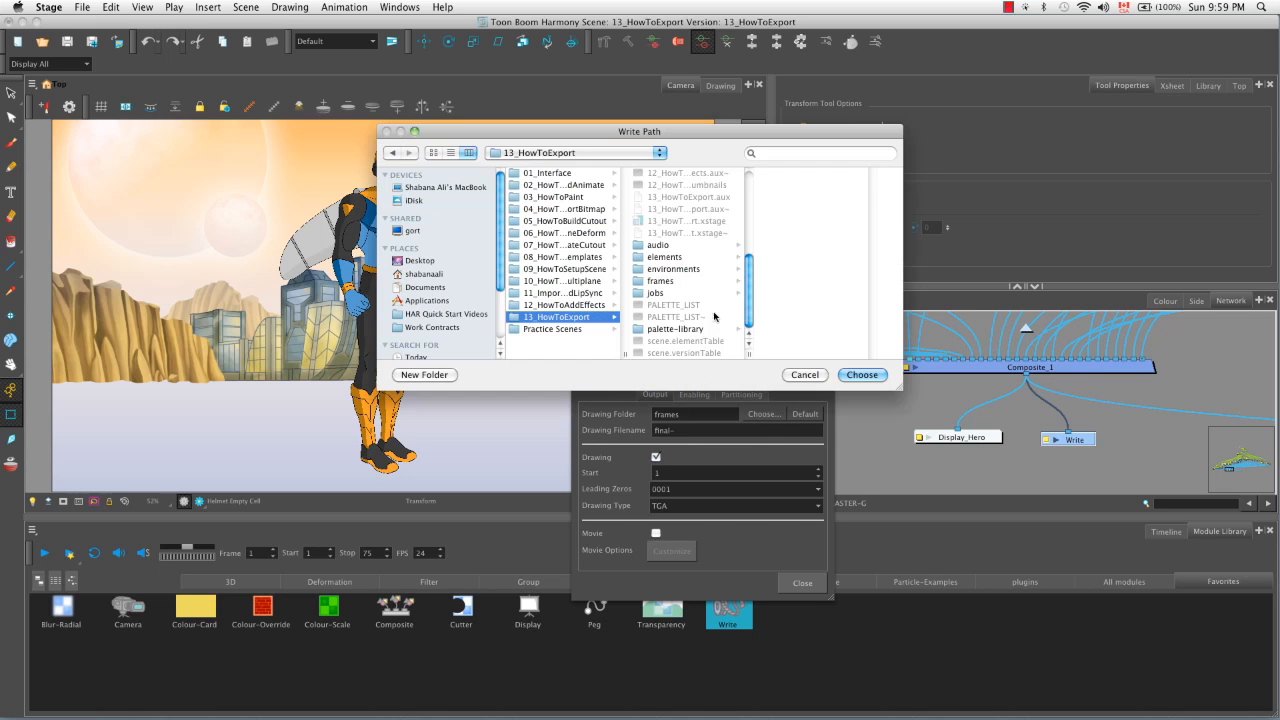
{"action": "left_click", "coordinate": [665, 284]}
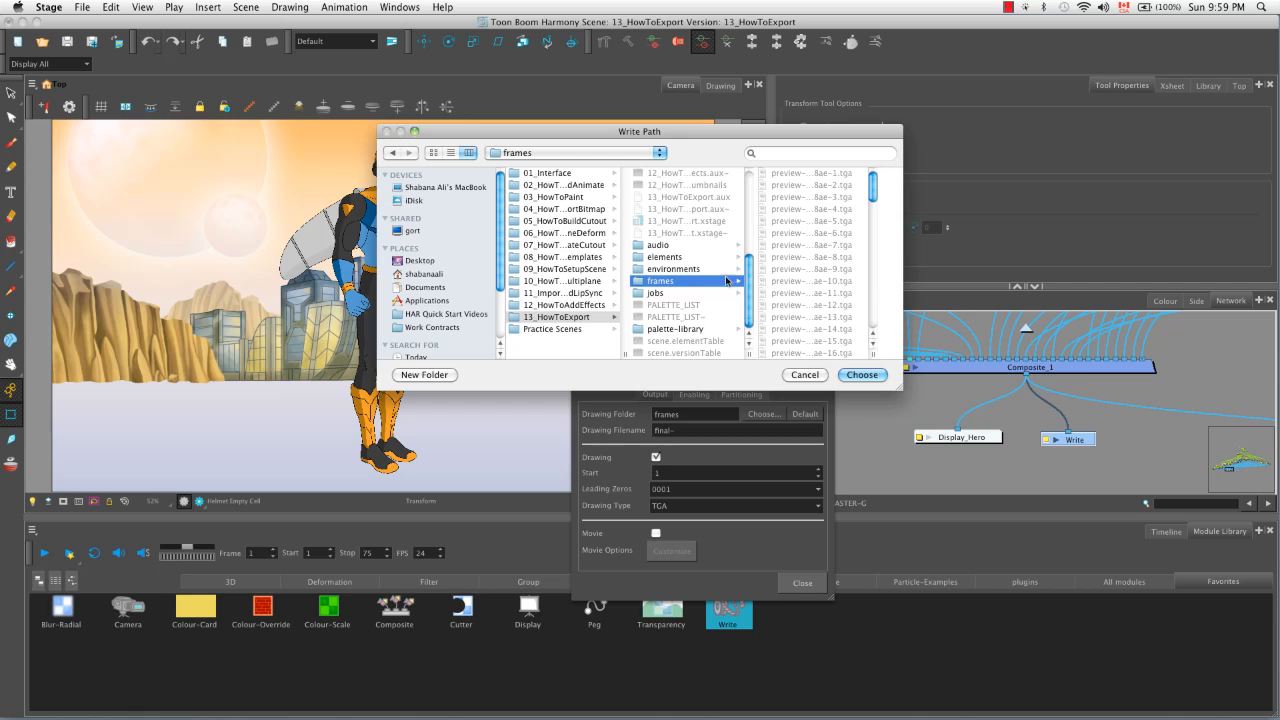
{"action": "left_click_drag", "start_coordinate": [871, 190], "coordinate": [867, 318]}
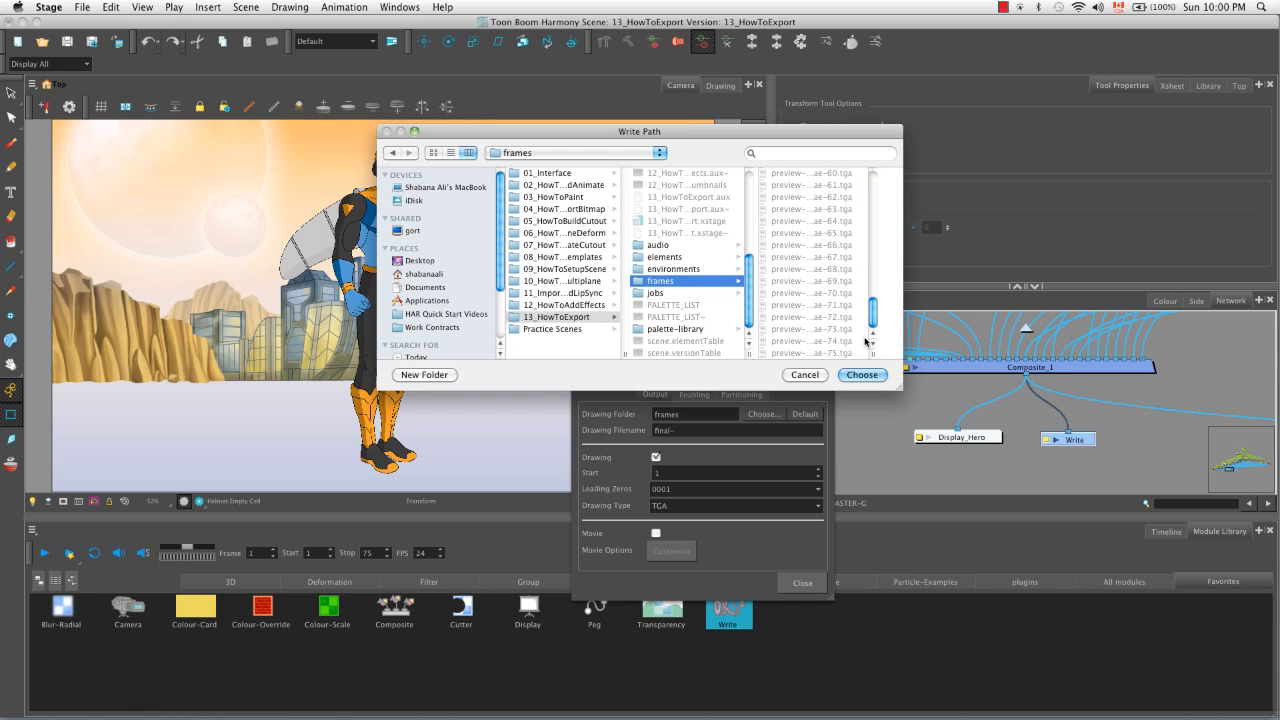
{"action": "left_click", "coordinate": [430, 375]}
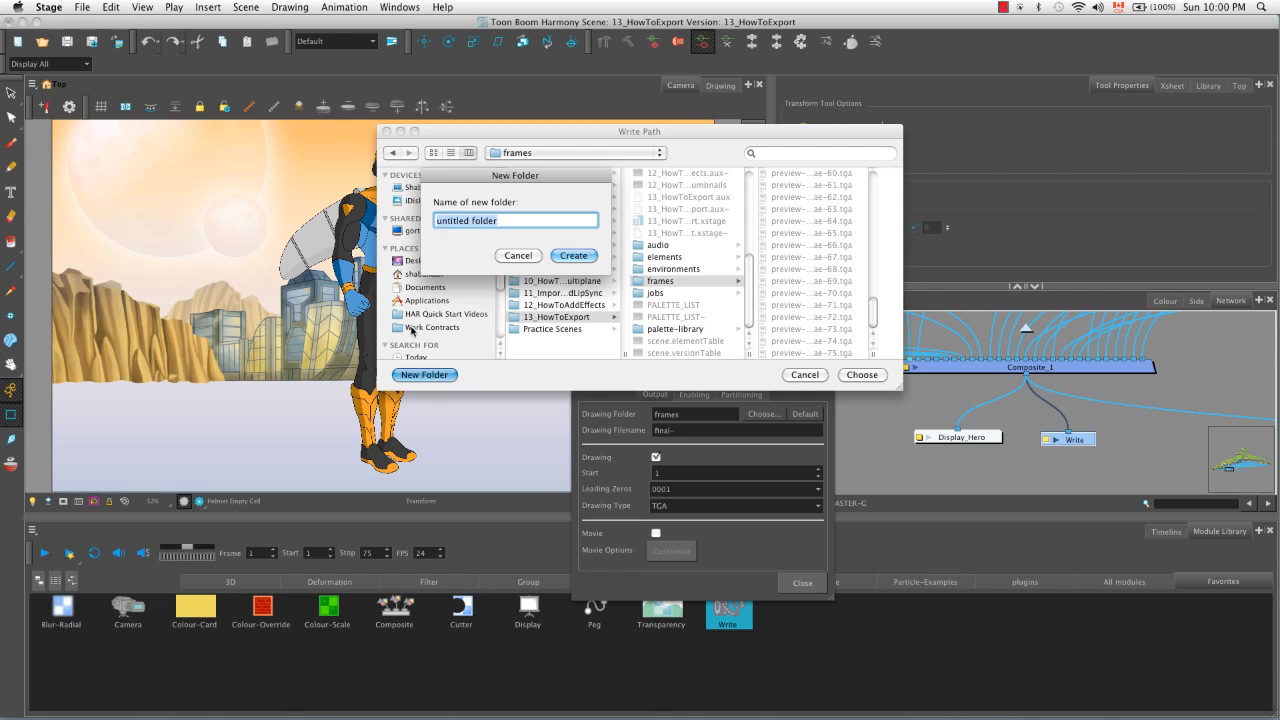
{"action": "key", "text": "BackSpace"}
{"action": "type", "text": "H"}
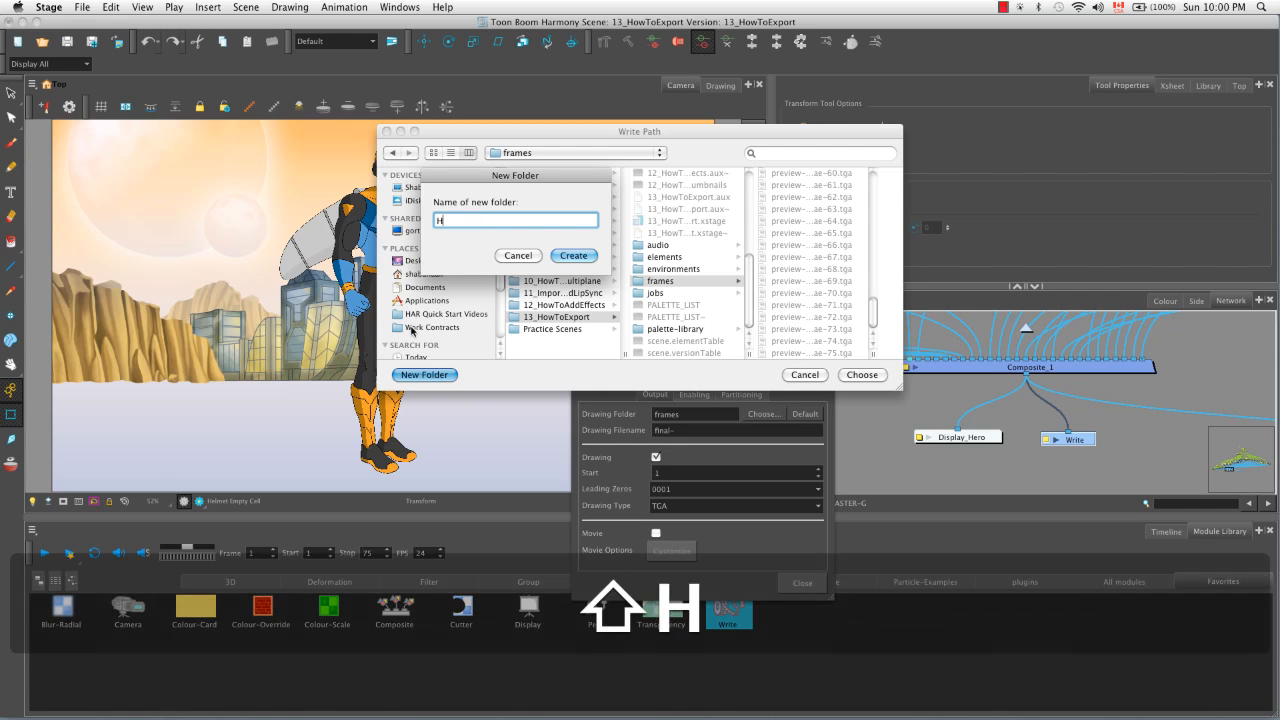
{"action": "type", "text": "eroImage"}
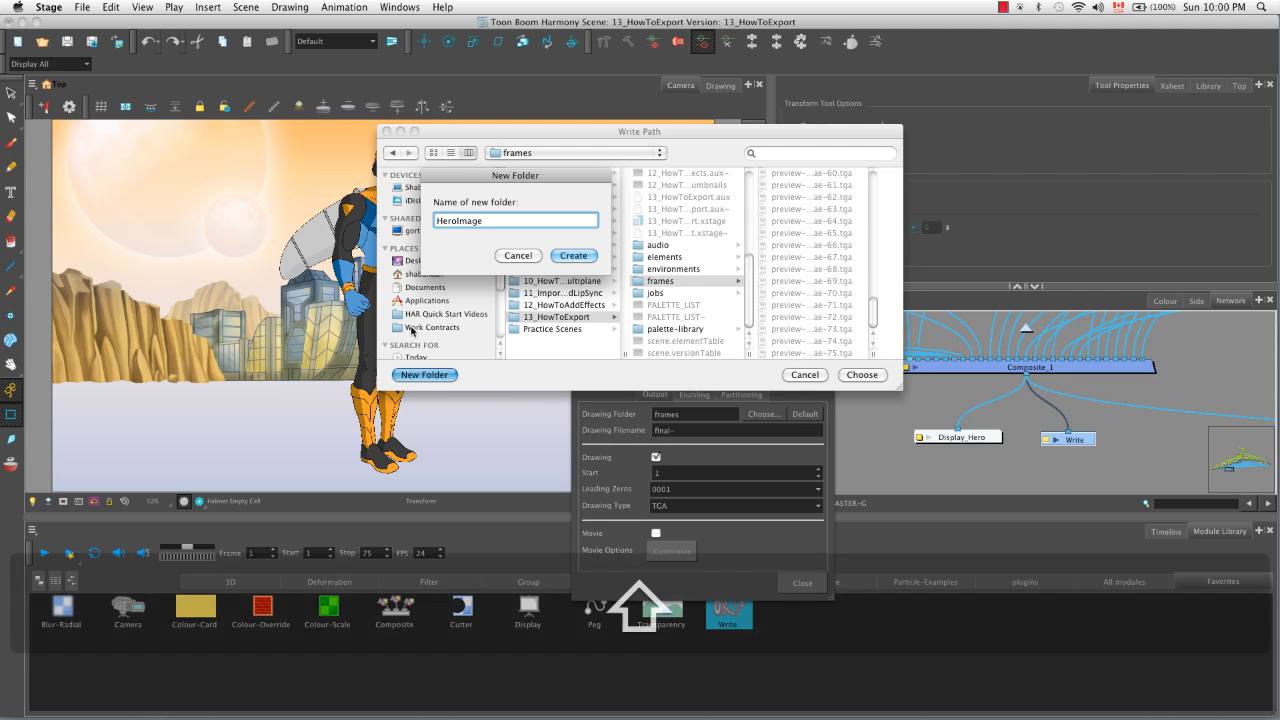
{"action": "type", "text": "Seq"}
{"action": "left_click", "coordinate": [575, 256]}
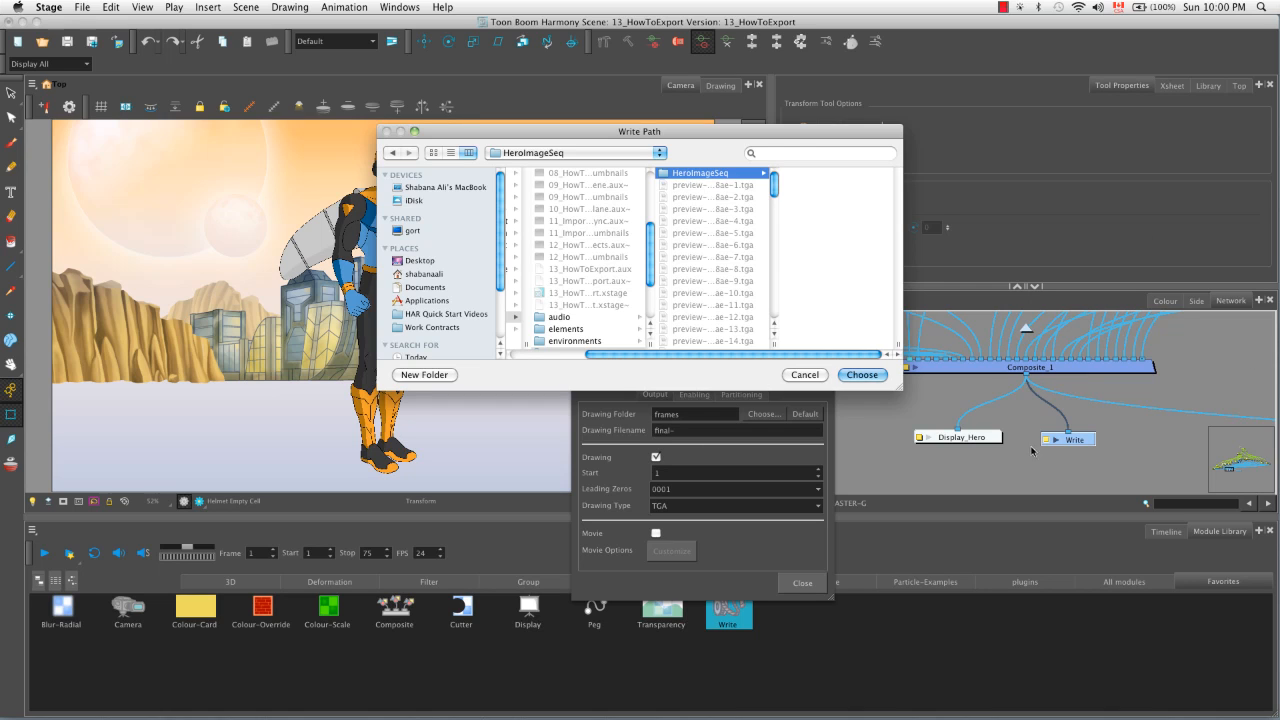
{"action": "left_click", "coordinate": [878, 375]}
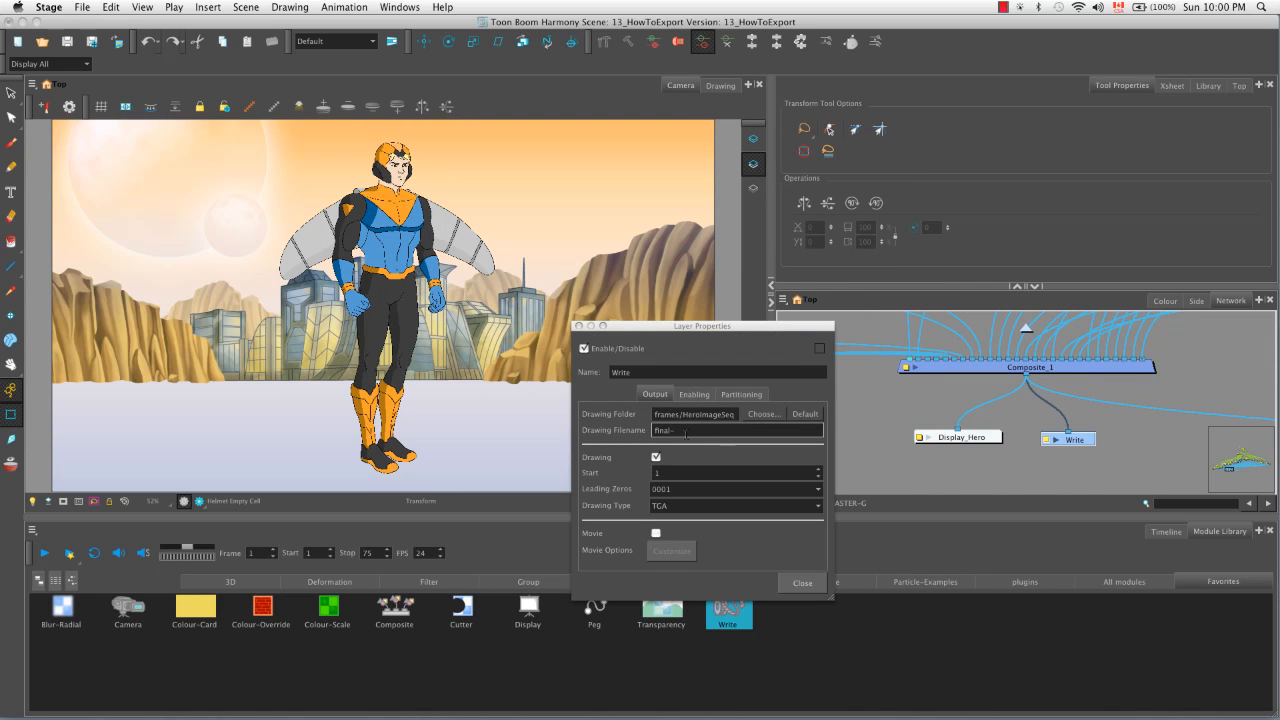
Set the Write module's drawing filename to JustTheHero.
{"action": "double_click", "coordinate": [703, 432]}
{"action": "key", "text": "BackSpace"}
{"action": "type", "text": "JustTheHero"}
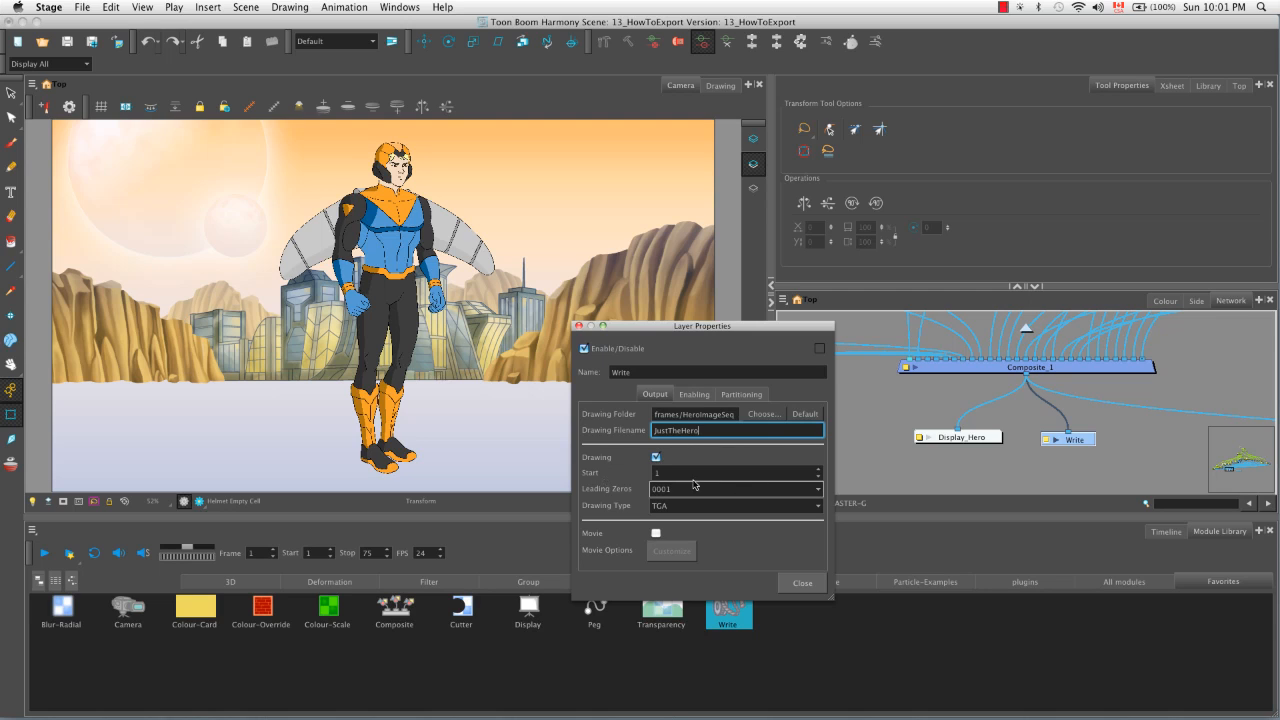
Set the Write module's drawing start number to 60 and its drawing type to PNG4.
{"action": "left_click", "coordinate": [818, 479]}
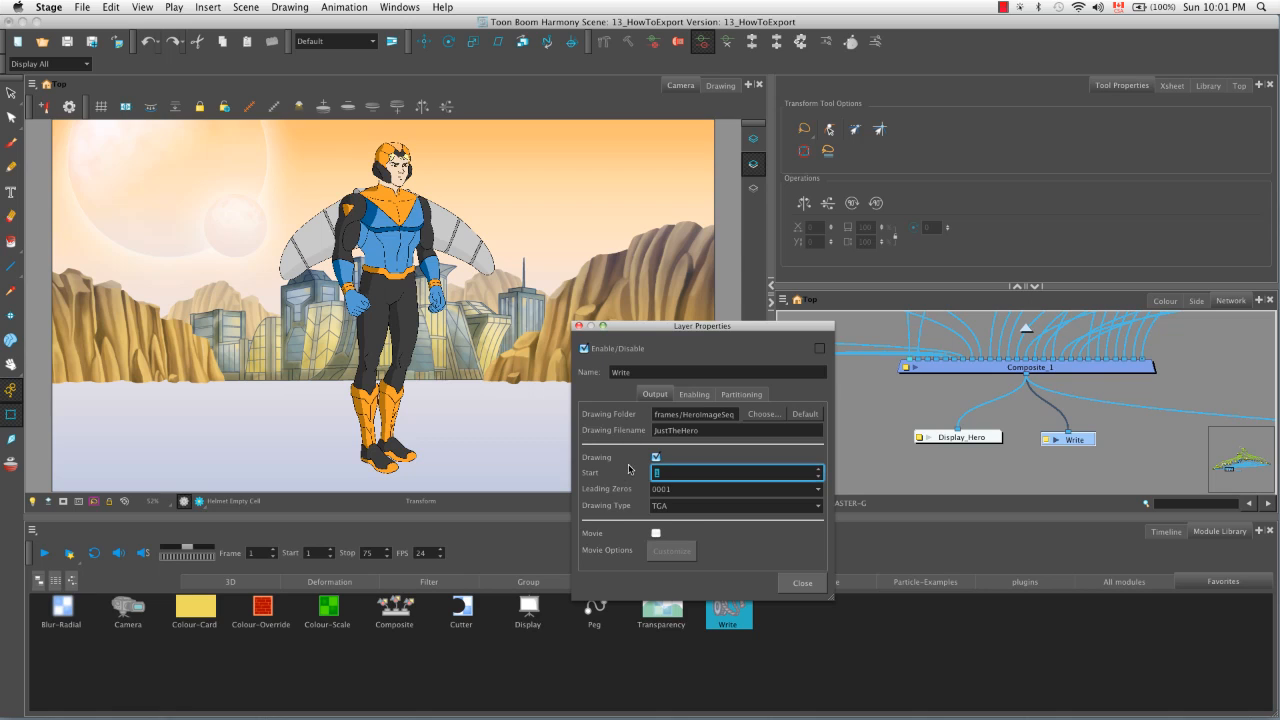
{"action": "type", "text": "60"}
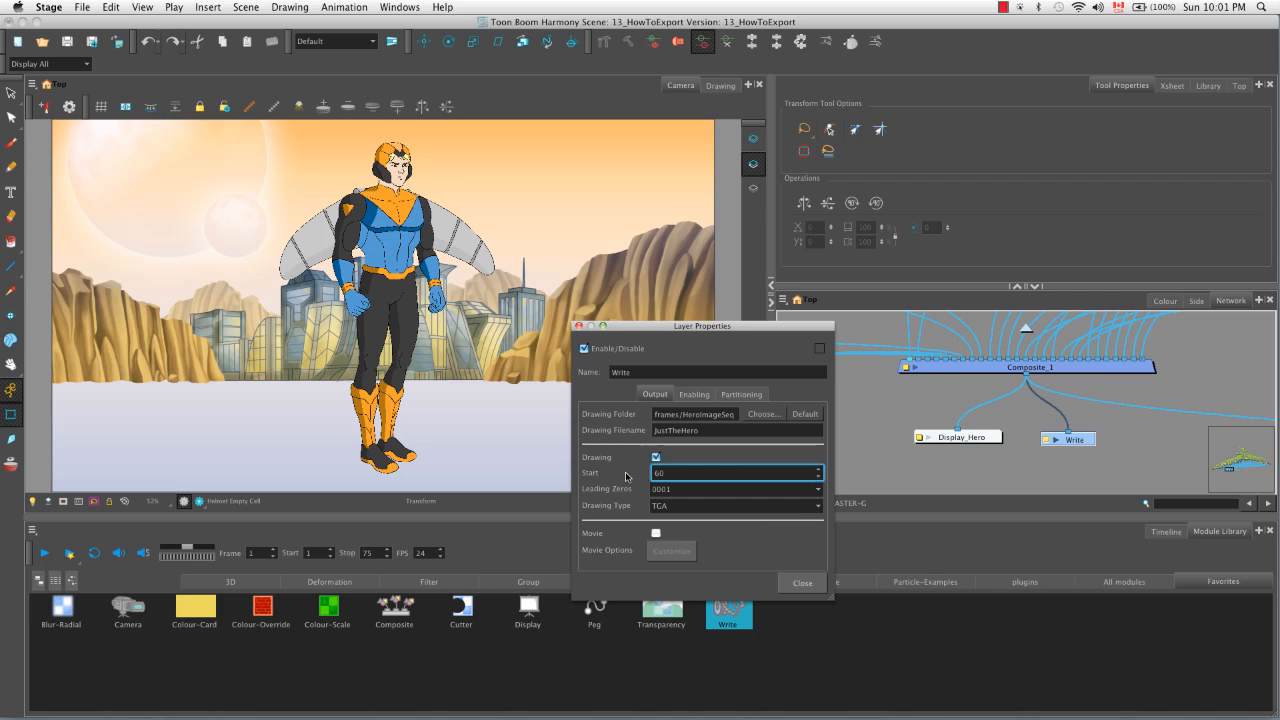
{"action": "left_click", "coordinate": [820, 508]}
{"action": "left_click", "coordinate": [714, 519]}
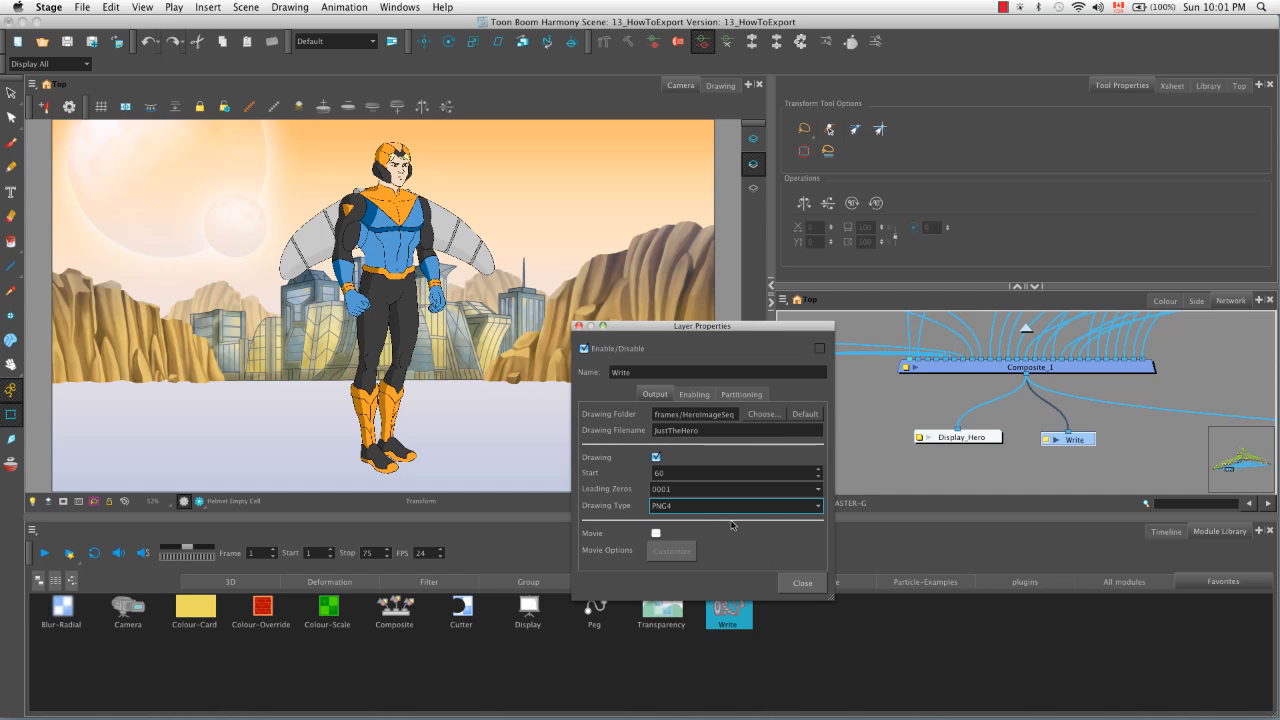
Rename the Write module as Write_Hero_ImgSeqPNG.
{"action": "left_click", "coordinate": [671, 372]}
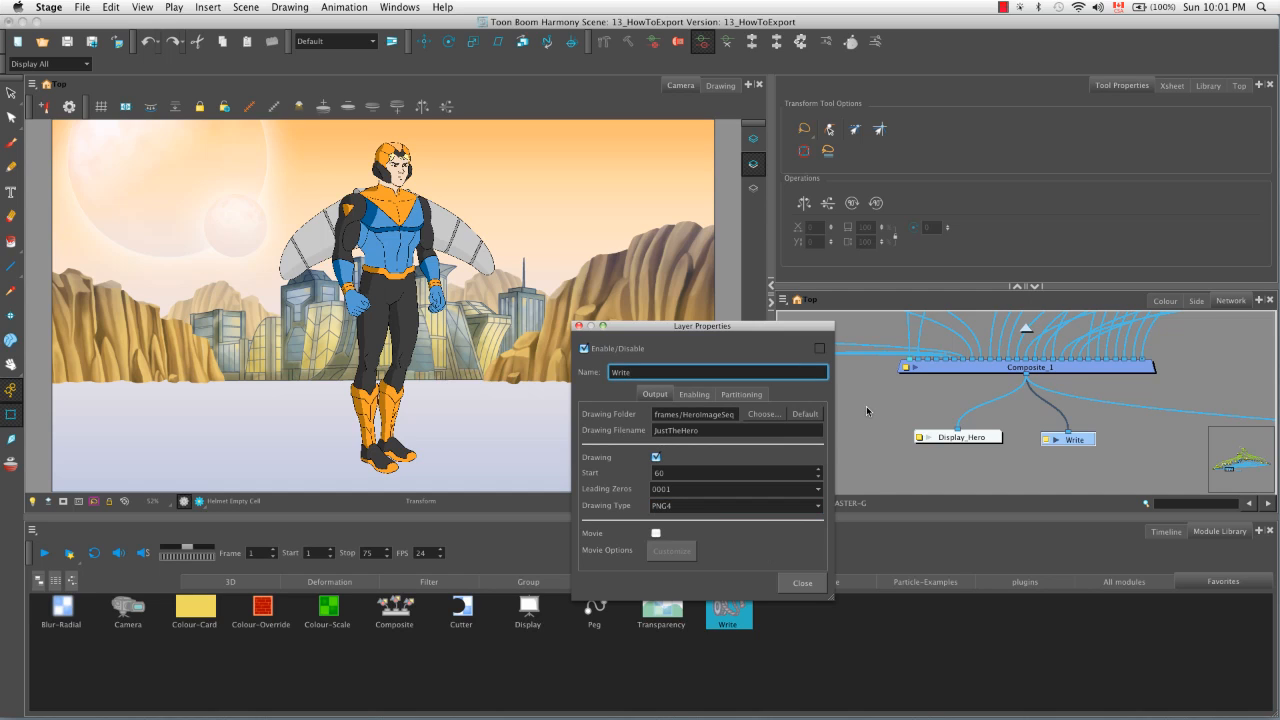
{"action": "type", "text": "_"}
{"action": "type", "text": "Hero"}
{"action": "type", "text": "_E"}
{"action": "type", "text": "mg"}
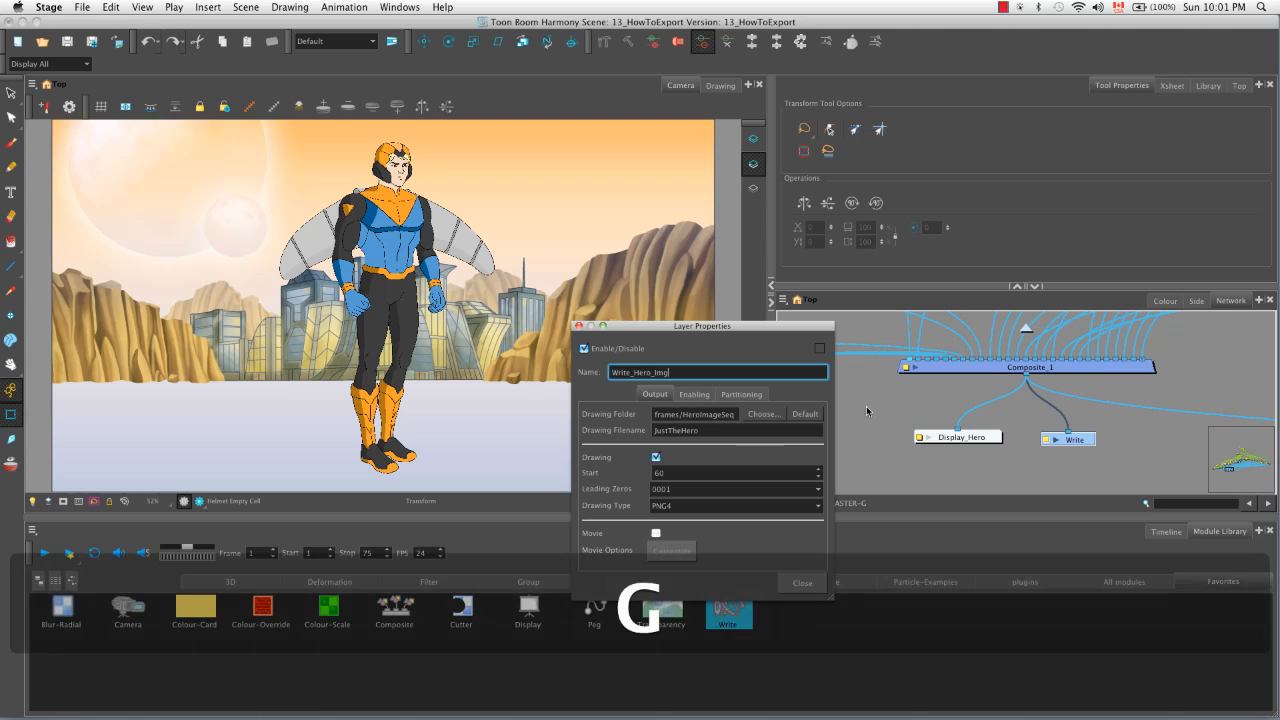
{"action": "type", "text": "SeqPNG"}
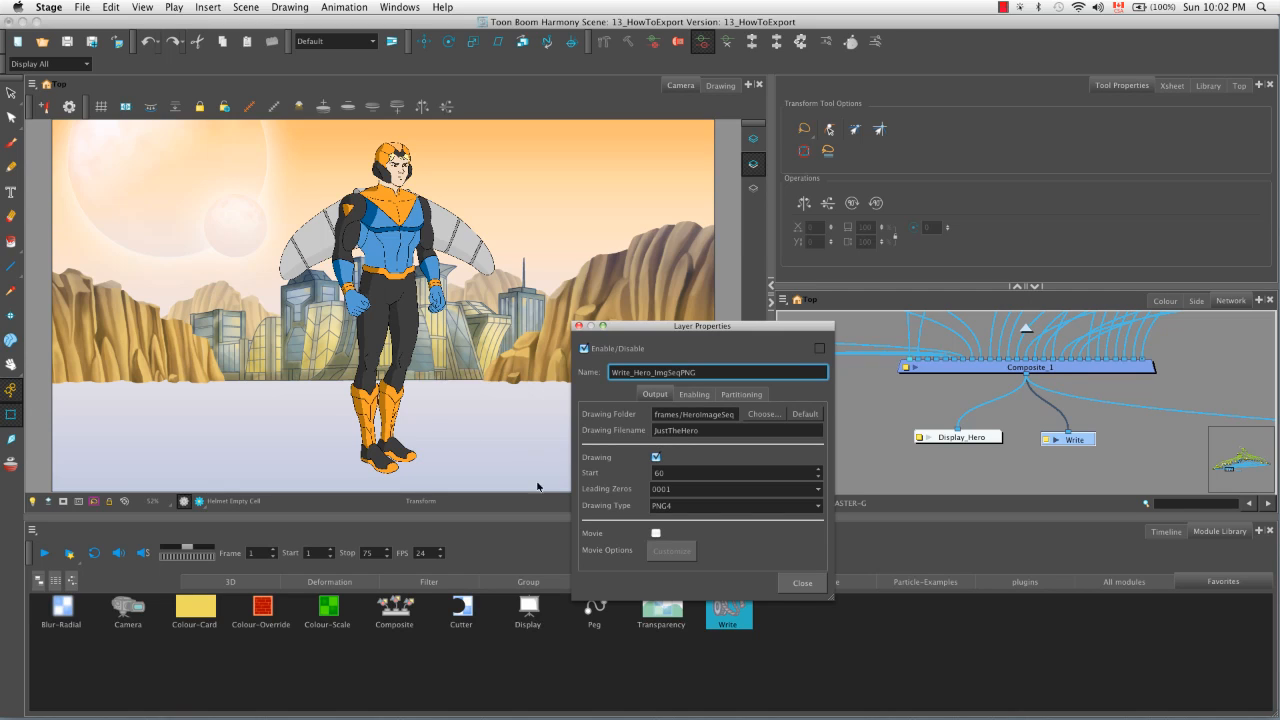
Return to the top-level network from the hero group and delete the unconnected Write_2 module.
{"action": "left_click", "coordinate": [800, 584]}
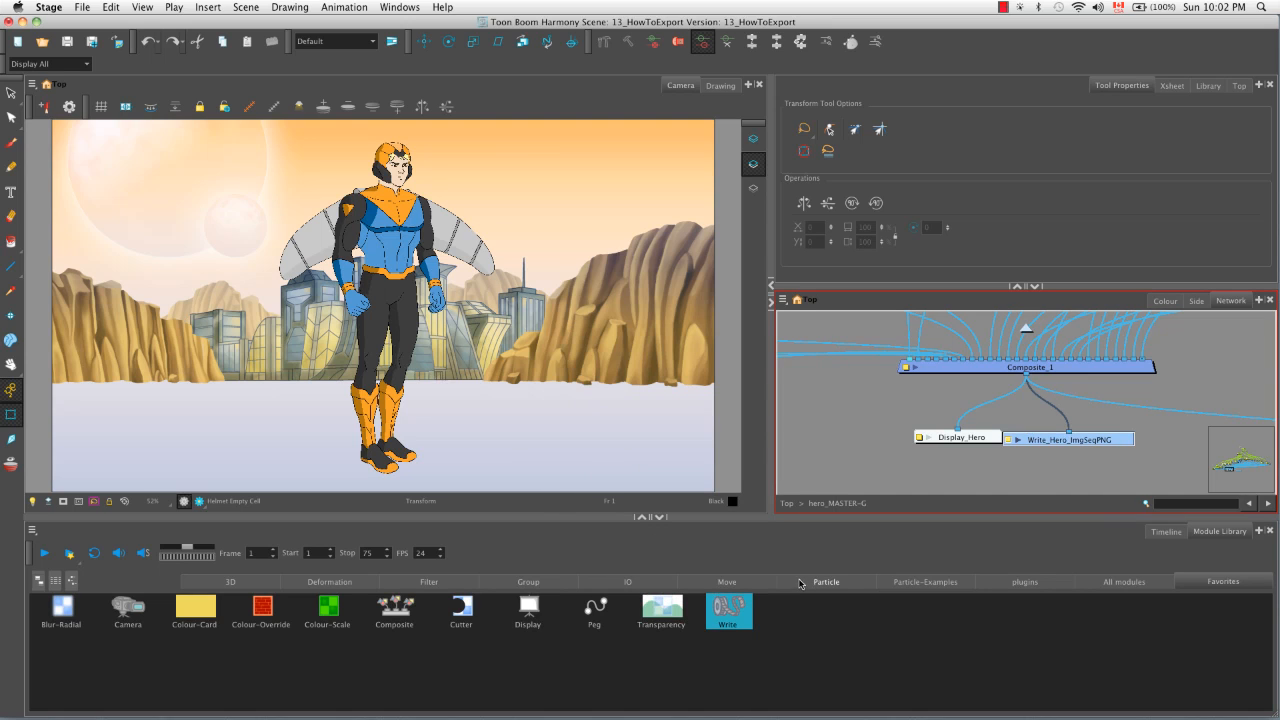
{"action": "left_click", "coordinate": [1027, 333]}
{"action": "key", "text": "space"}
{"action": "mouse_move", "coordinate": [966, 454]}
{"action": "left_mouse_down"}
{"action": "mouse_move", "coordinate": [993, 338]}
{"action": "mouse_move", "coordinate": [946, 423]}
{"action": "mouse_move", "coordinate": [901, 431]}
{"action": "mouse_move", "coordinate": [959, 431]}
{"action": "left_mouse_up"}
{"action": "left_click_drag", "start_coordinate": [844, 408], "coordinate": [922, 431]}
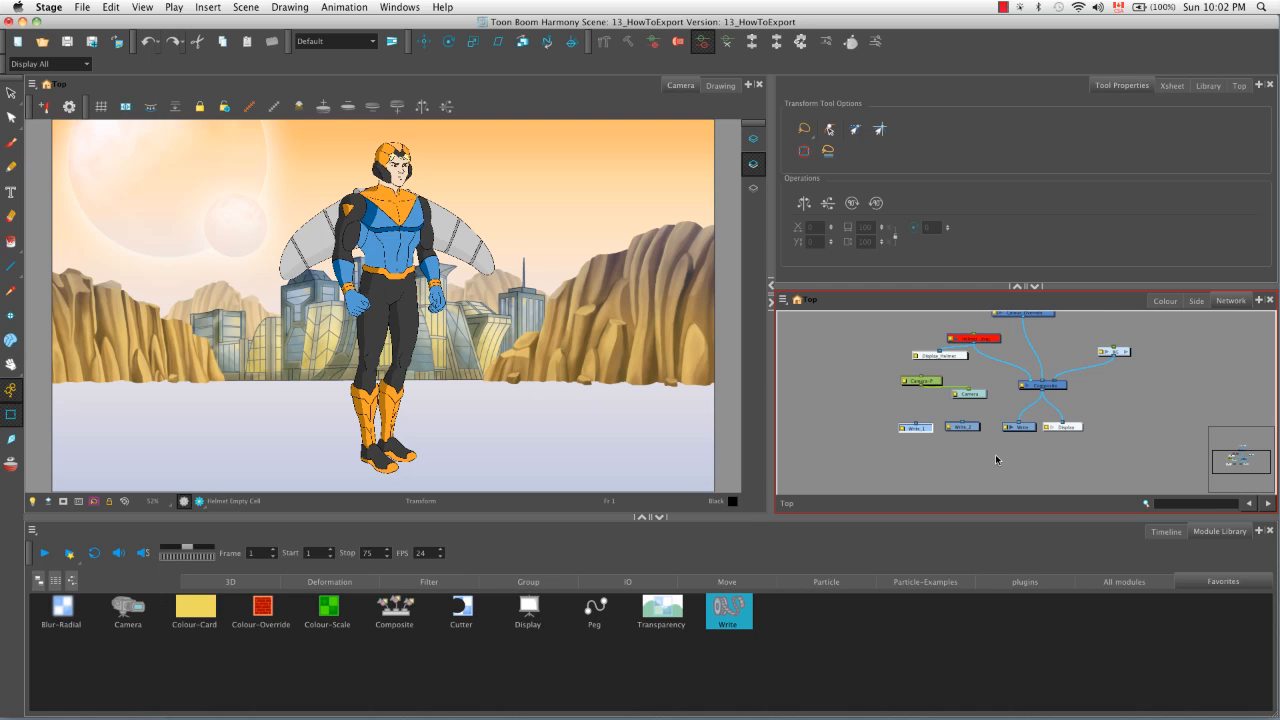
{"action": "left_click_drag", "start_coordinate": [971, 431], "coordinate": [985, 431]}
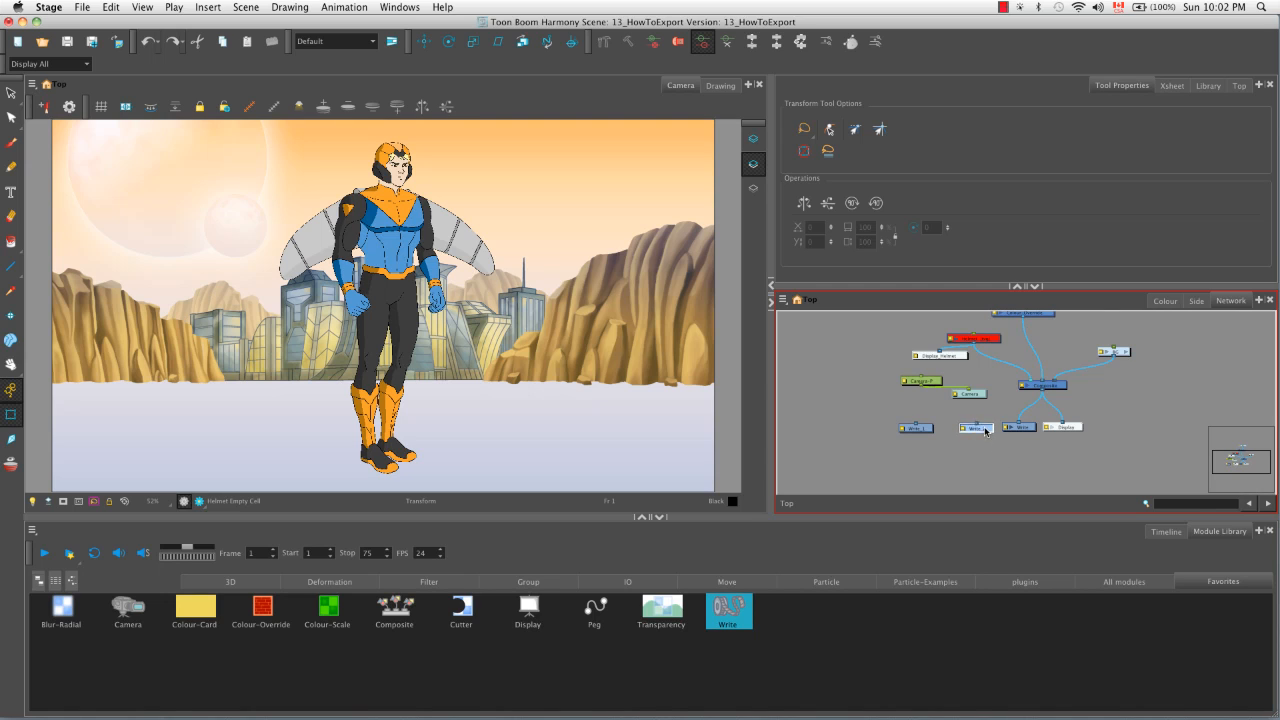
{"action": "key", "text": "BackSpace"}
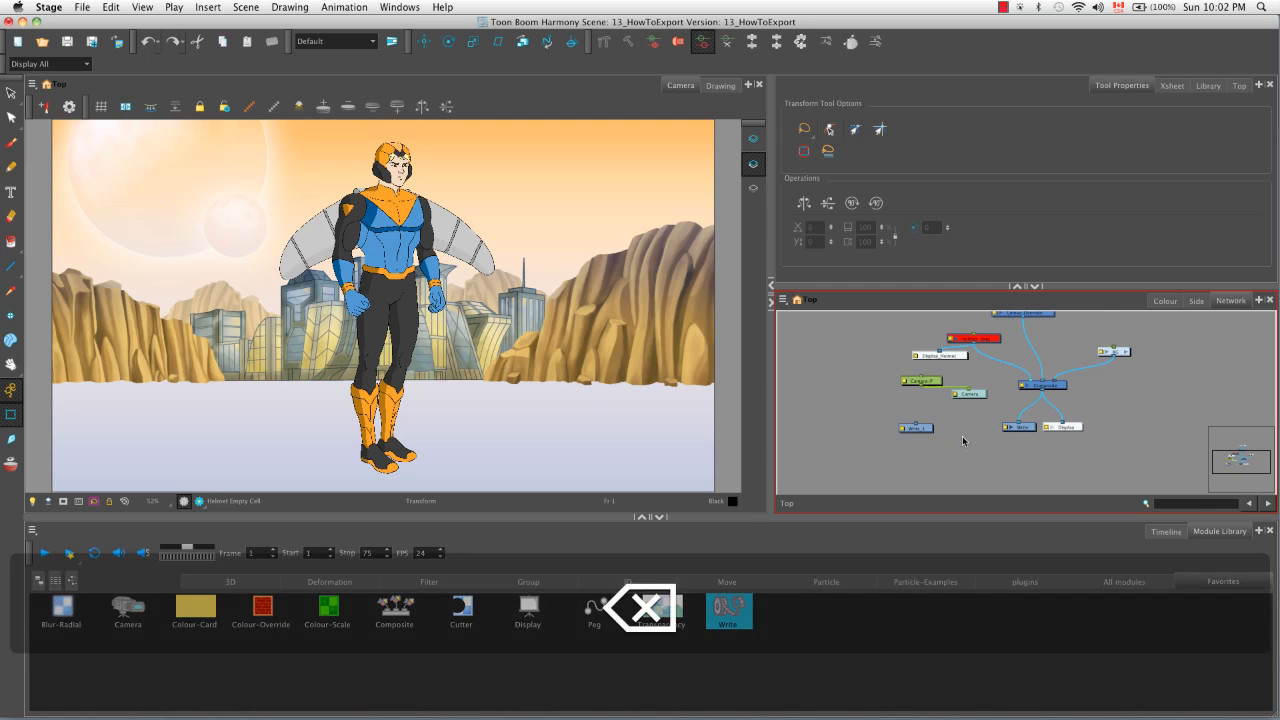
Move the Write_1 module beside the connected Write module, connect it to the final composite, and rename it Write_Movie.
{"action": "left_click_drag", "start_coordinate": [932, 431], "coordinate": [987, 432]}
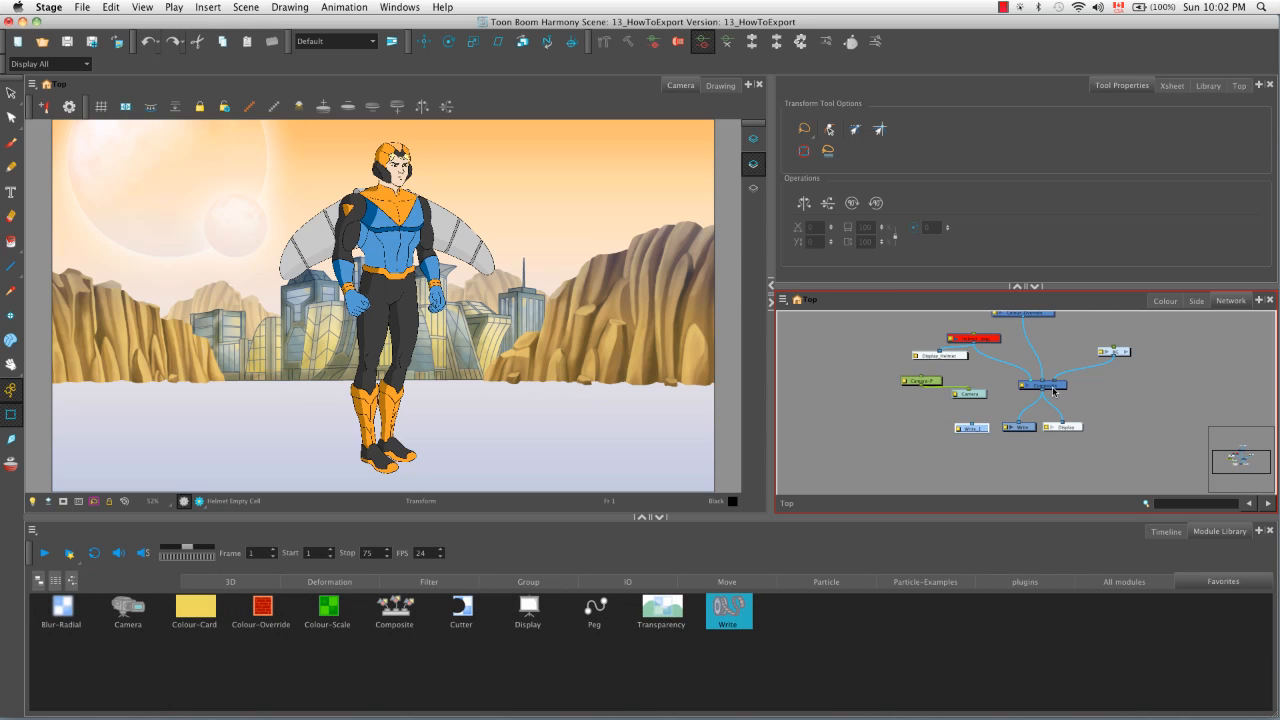
{"action": "left_click_drag", "start_coordinate": [1045, 392], "coordinate": [966, 426]}
{"action": "double_click", "coordinate": [955, 431]}
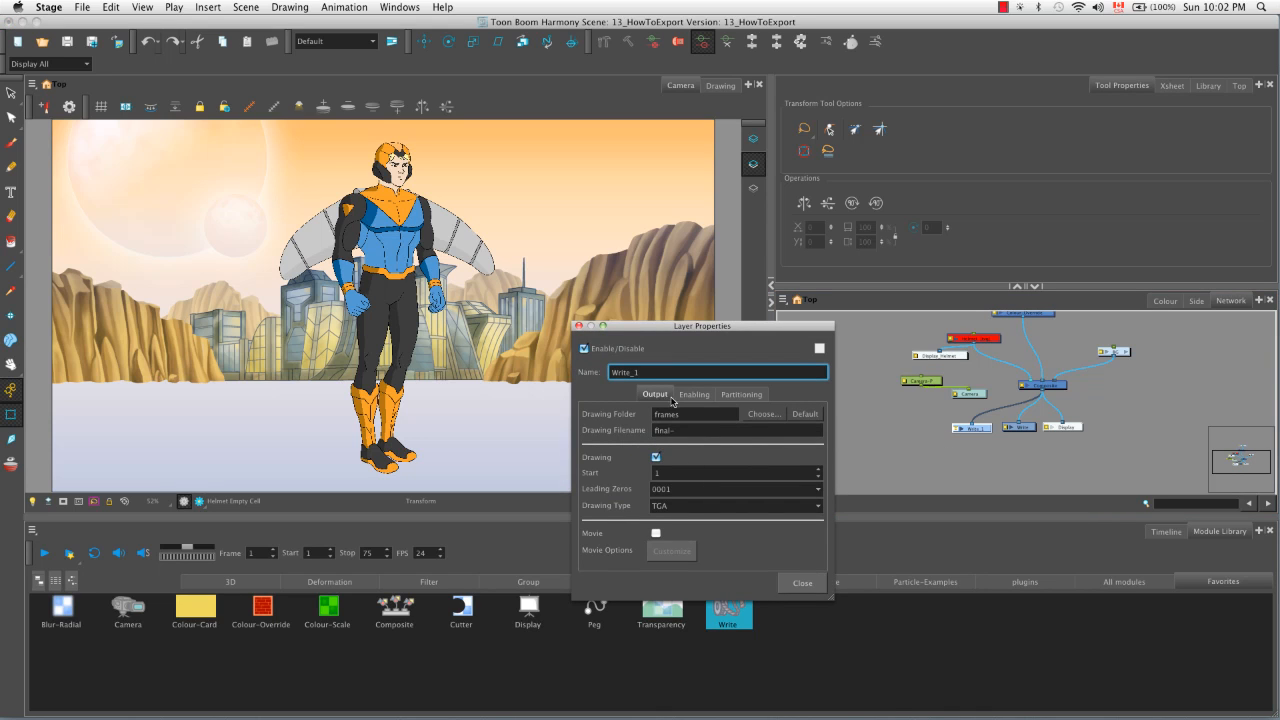
{"action": "type", "text": "Movie"}
Enable movie output for Write_Movie and set its movie folder to a new Movies folder inside frames.
{"action": "left_click", "coordinate": [656, 533]}
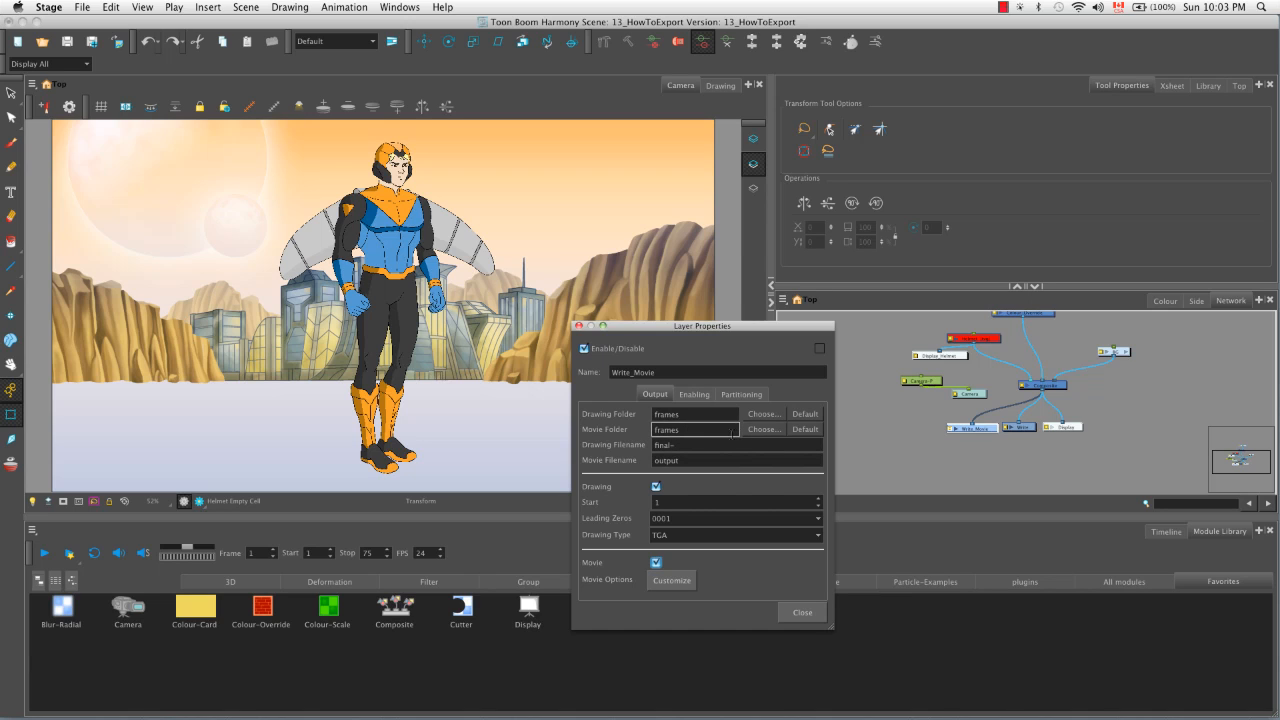
{"action": "left_click", "coordinate": [761, 432]}
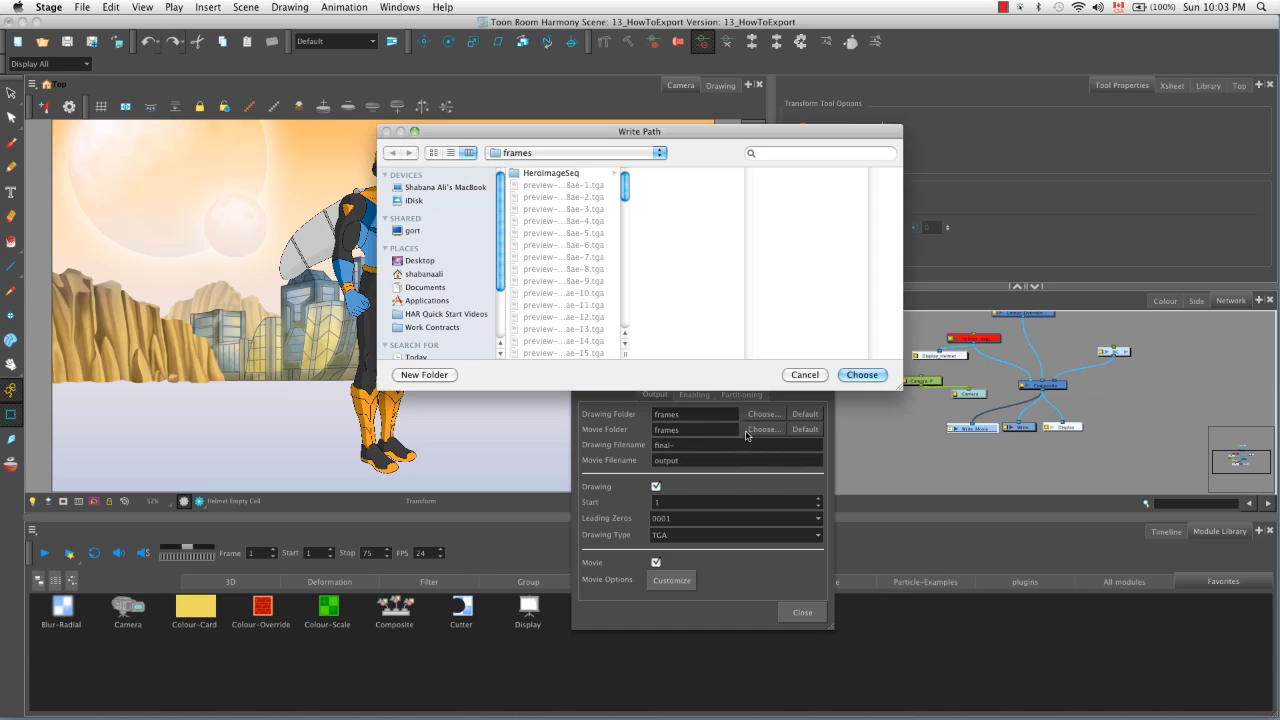
{"action": "left_click", "coordinate": [418, 377]}
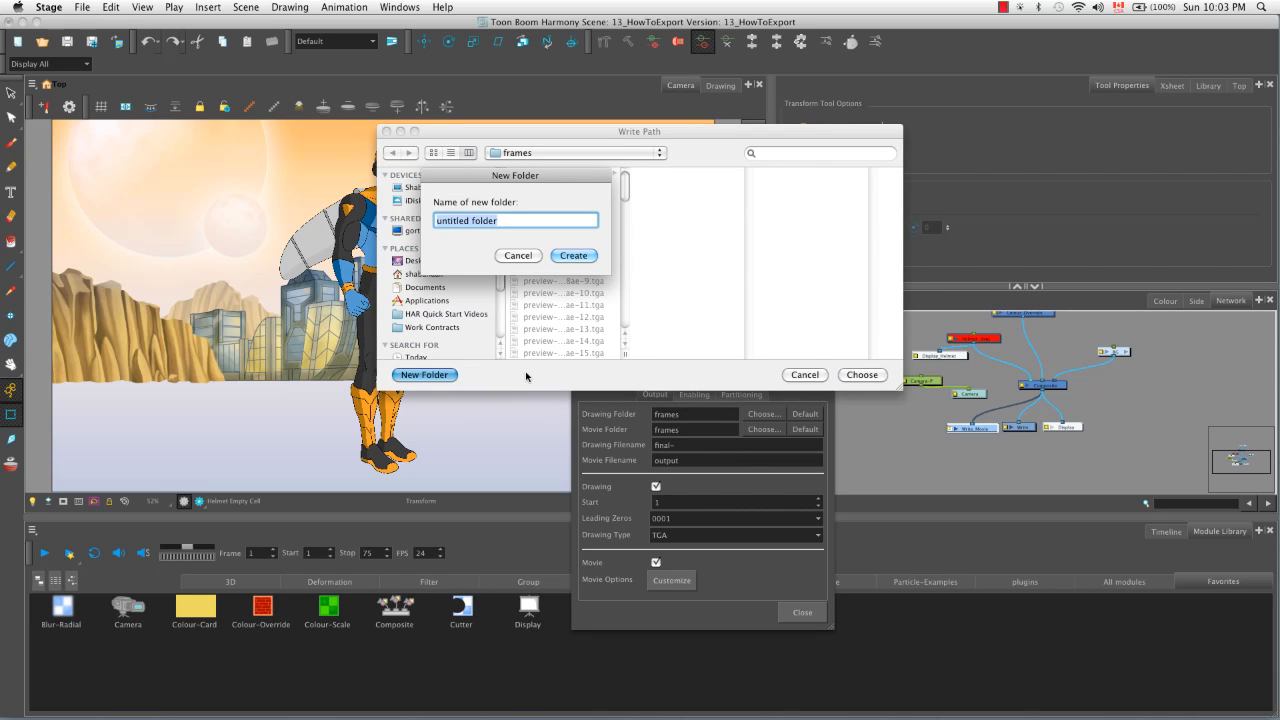
{"action": "key", "text": "BackSpace"}
{"action": "type", "text": "Movies"}
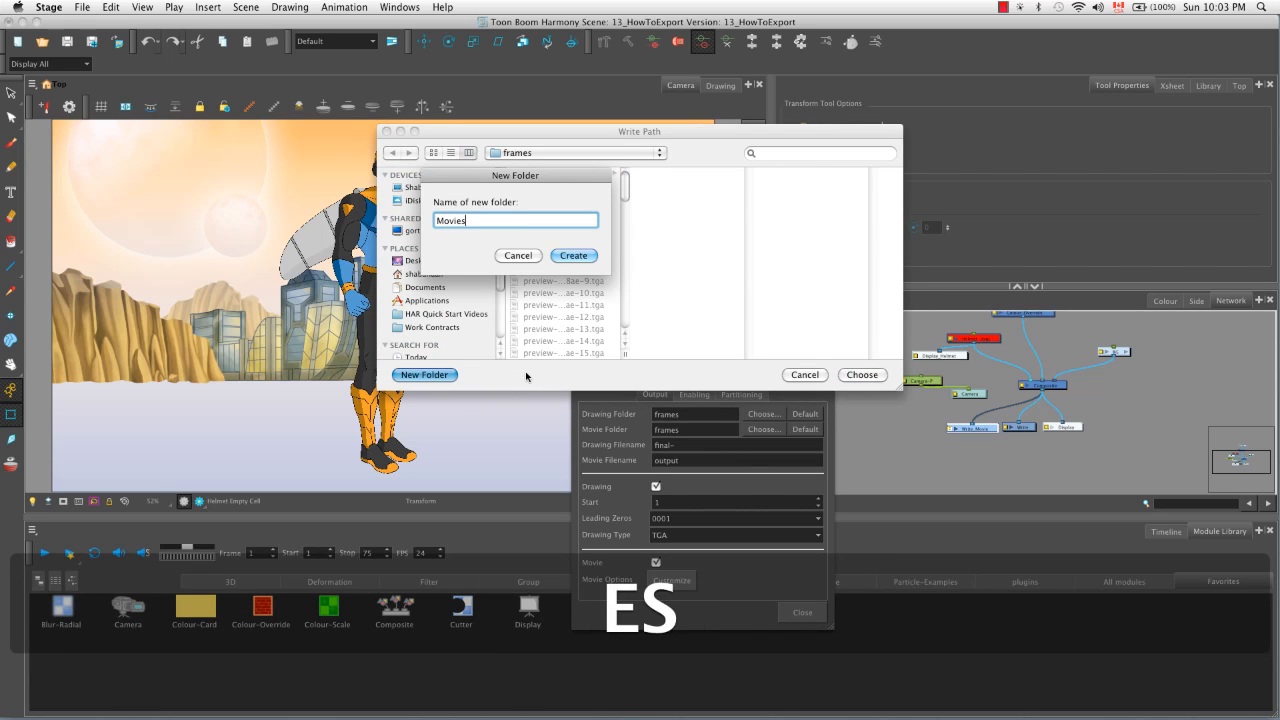
{"action": "left_click", "coordinate": [578, 256]}
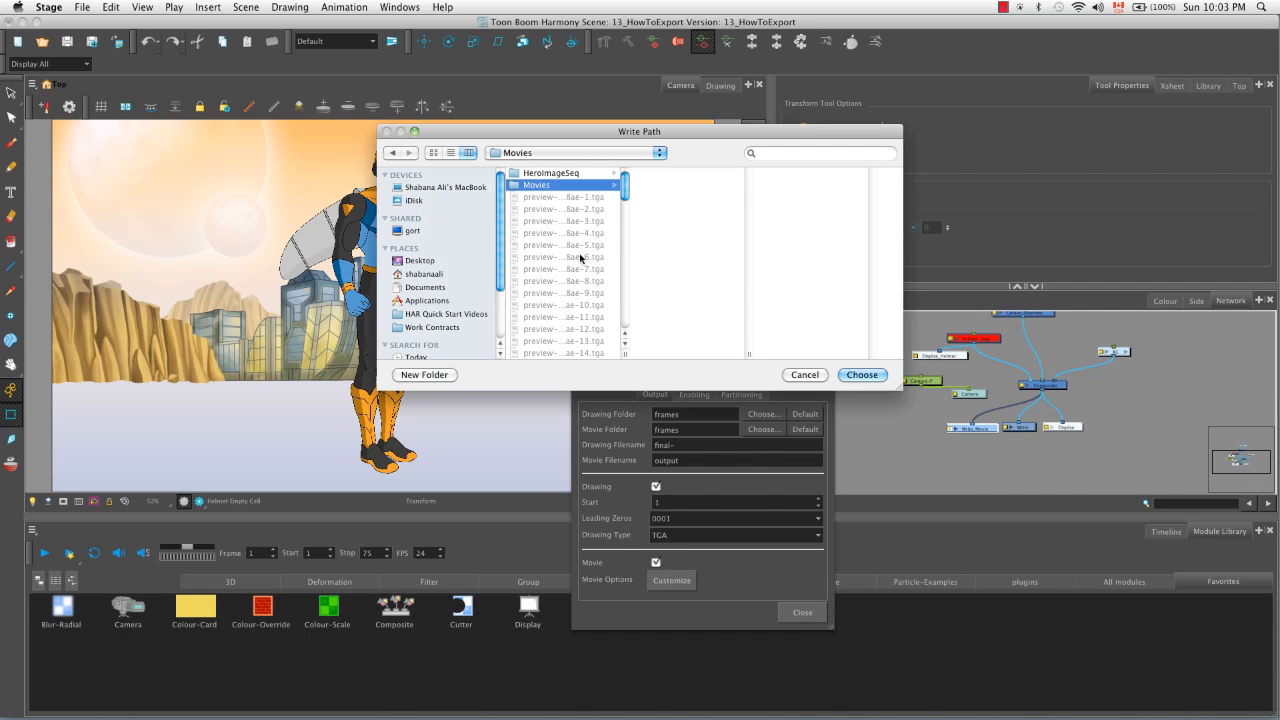
{"action": "left_click", "coordinate": [866, 374]}
Disable drawing output for Write_Movie and set its movie filename to Scene_movie.
{"action": "left_click", "coordinate": [709, 459]}
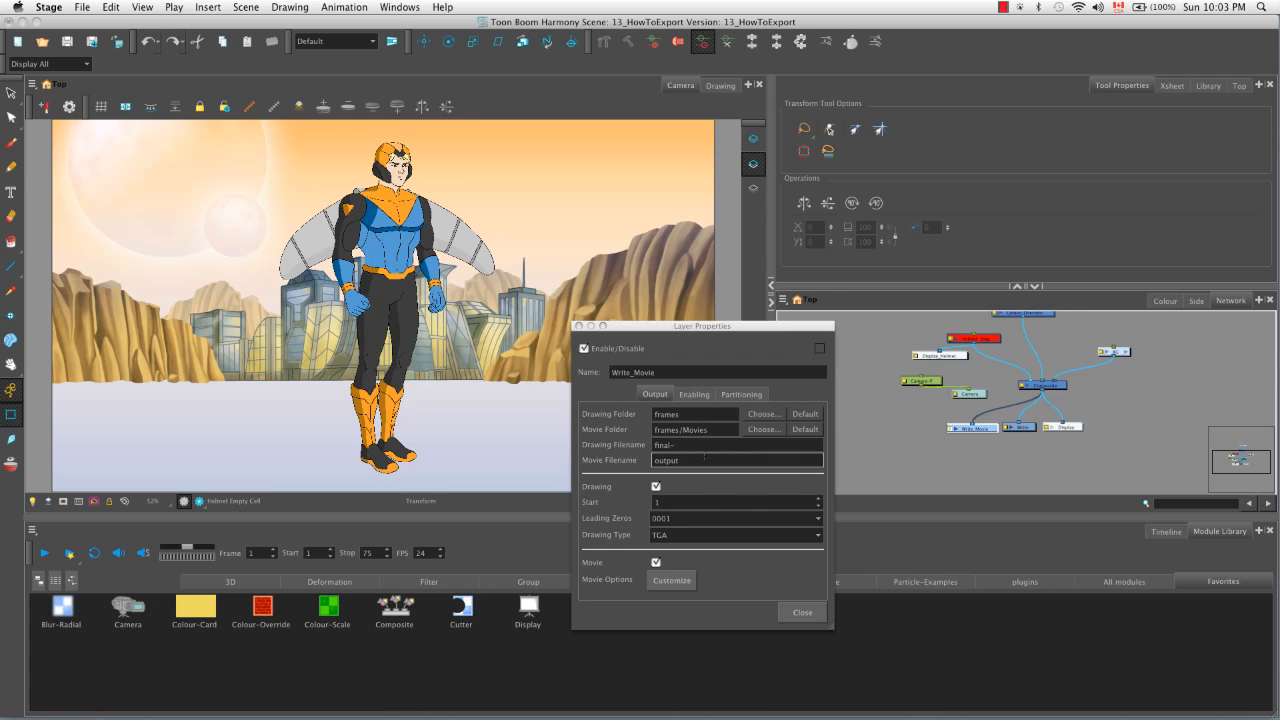
{"action": "left_click", "coordinate": [704, 457]}
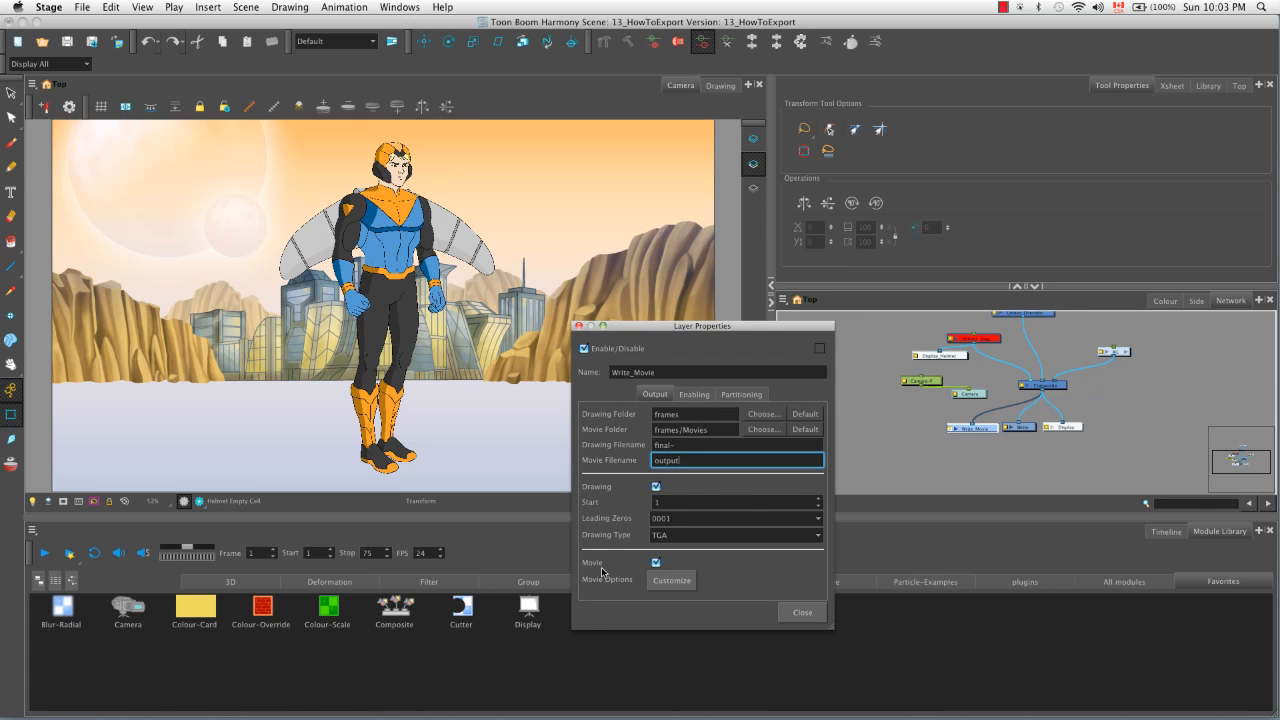
{"action": "left_click", "coordinate": [656, 487]}
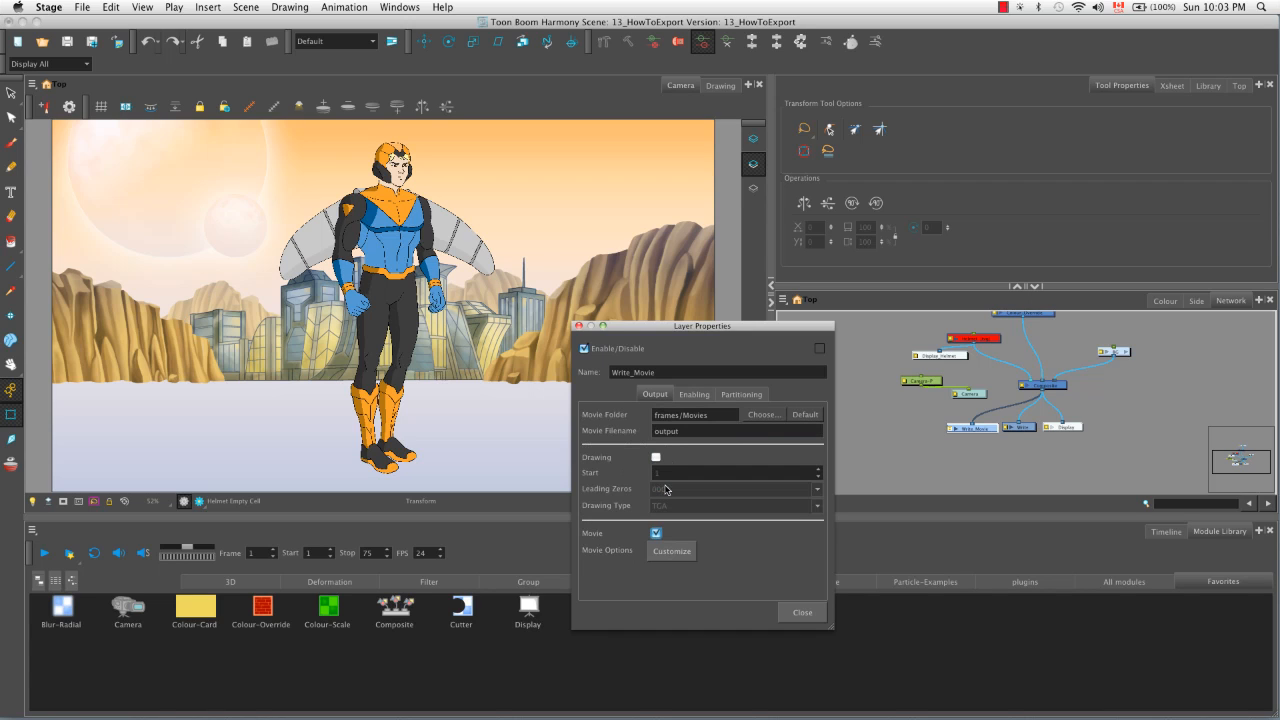
{"action": "left_click", "coordinate": [705, 416]}
{"action": "double_click", "coordinate": [674, 431]}
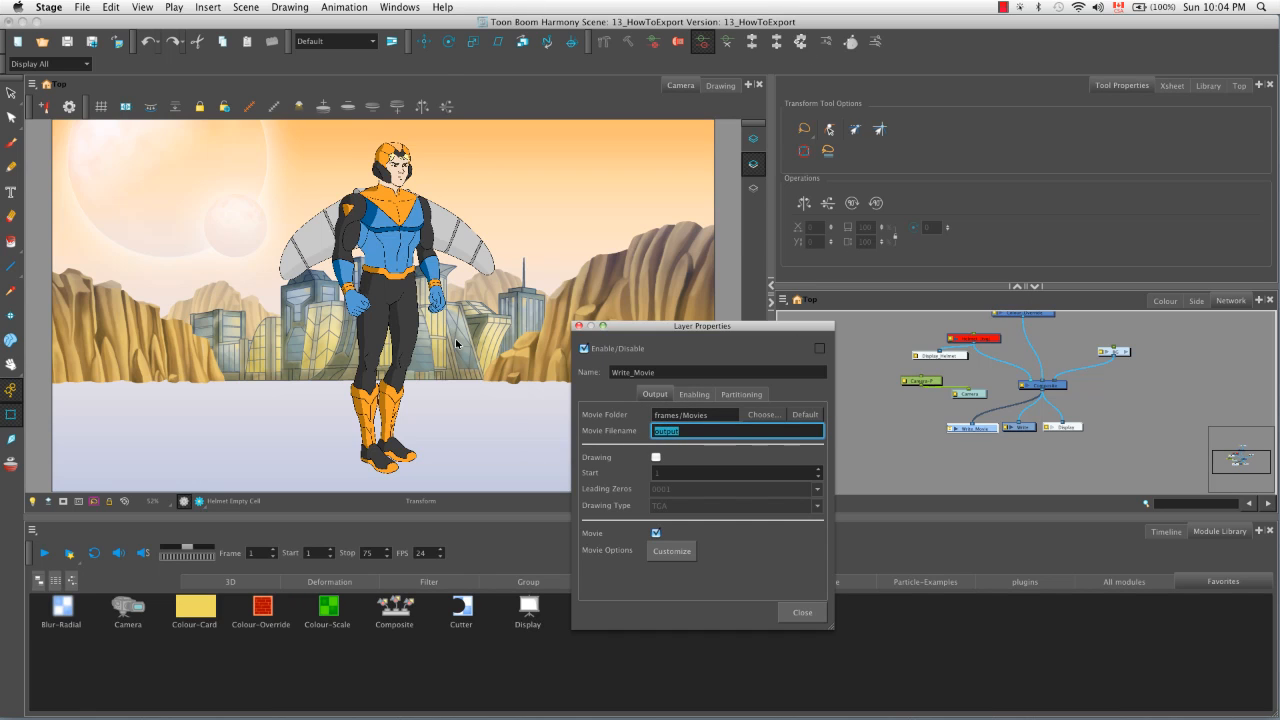
{"action": "key", "text": "BackSpace"}
{"action": "type", "text": "Scene"}
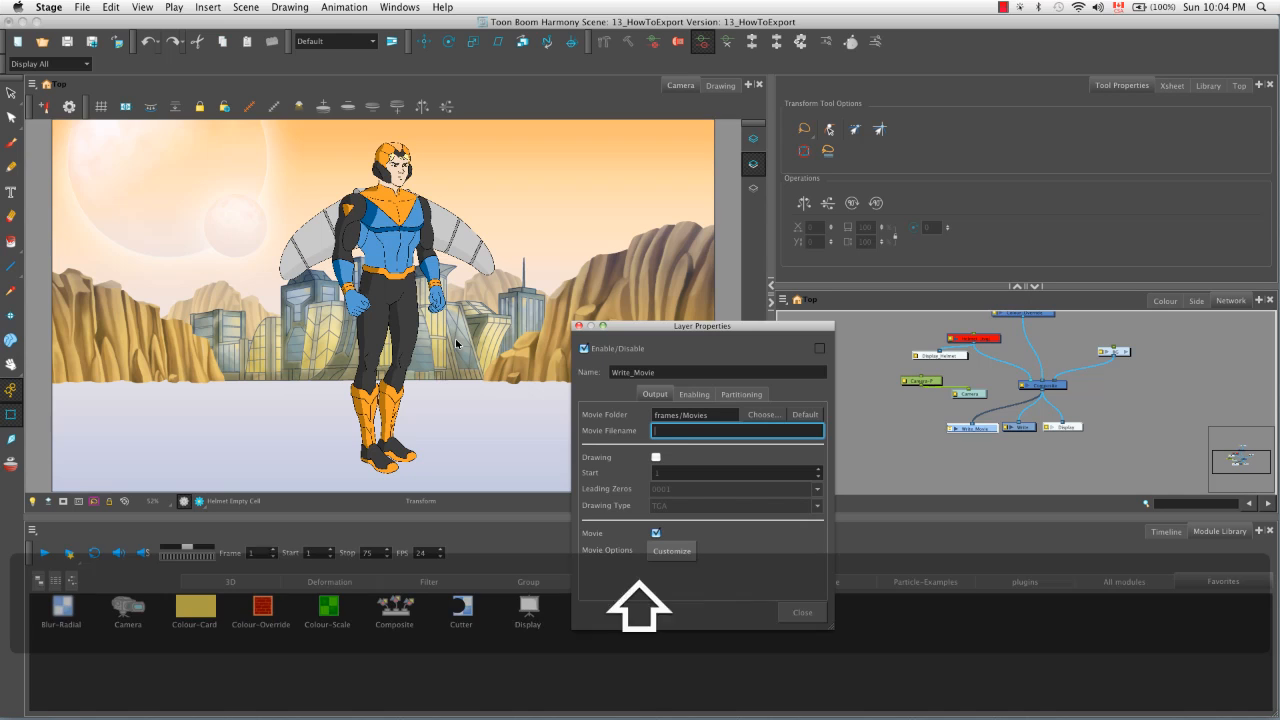
{"action": "type", "text": "_movie"}
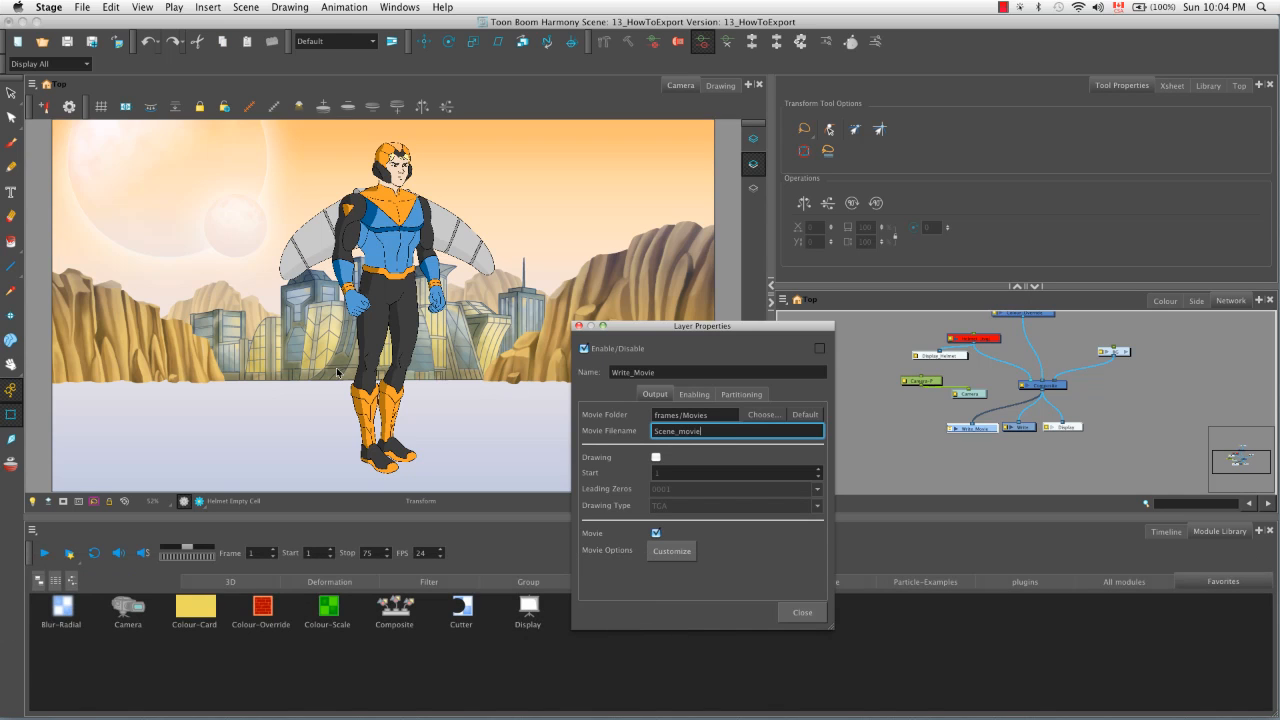
Customize the movie options of Write_Movie with custom export dimensions of 960 x 540.
{"action": "left_click", "coordinate": [682, 553]}
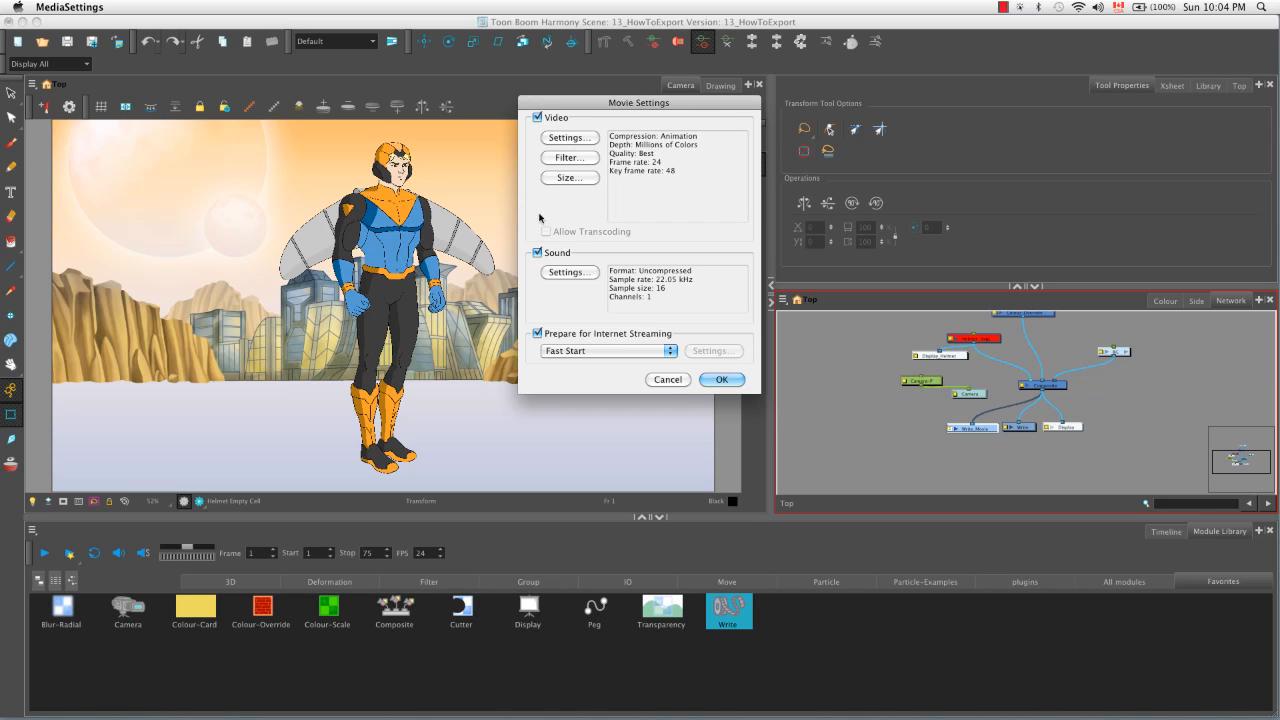
{"action": "left_click", "coordinate": [576, 179]}
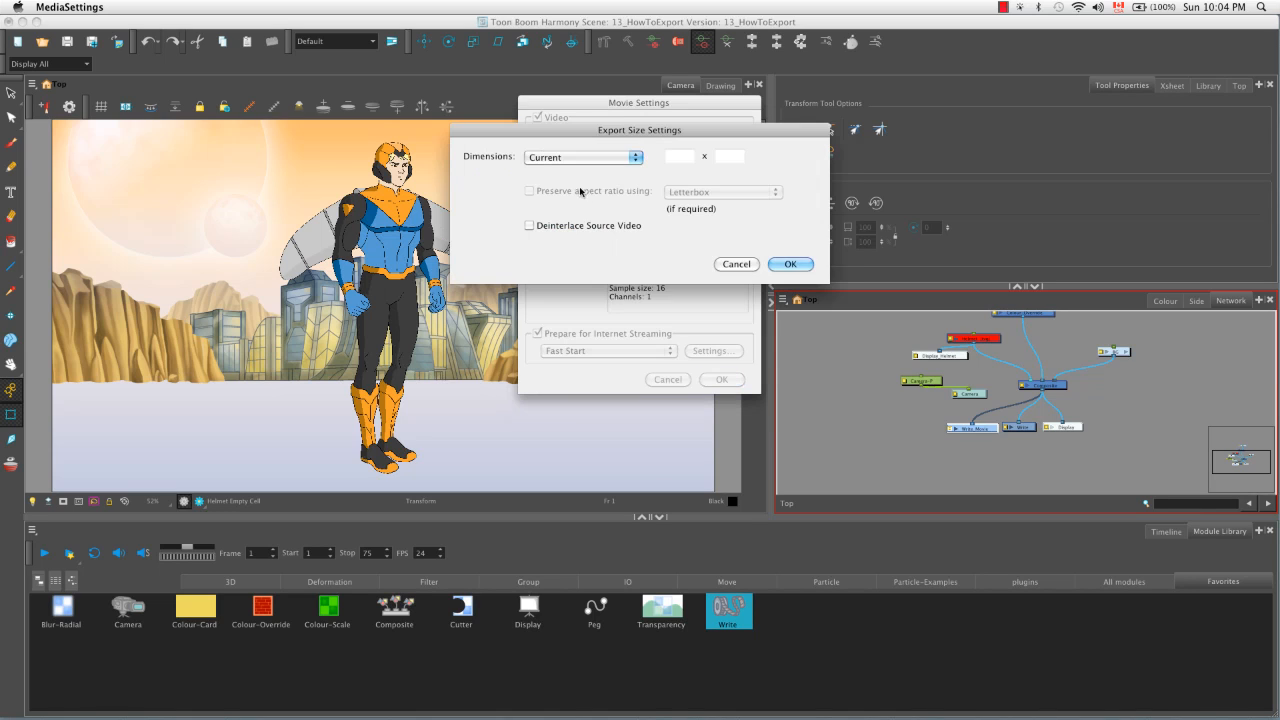
{"action": "left_click", "coordinate": [636, 160]}
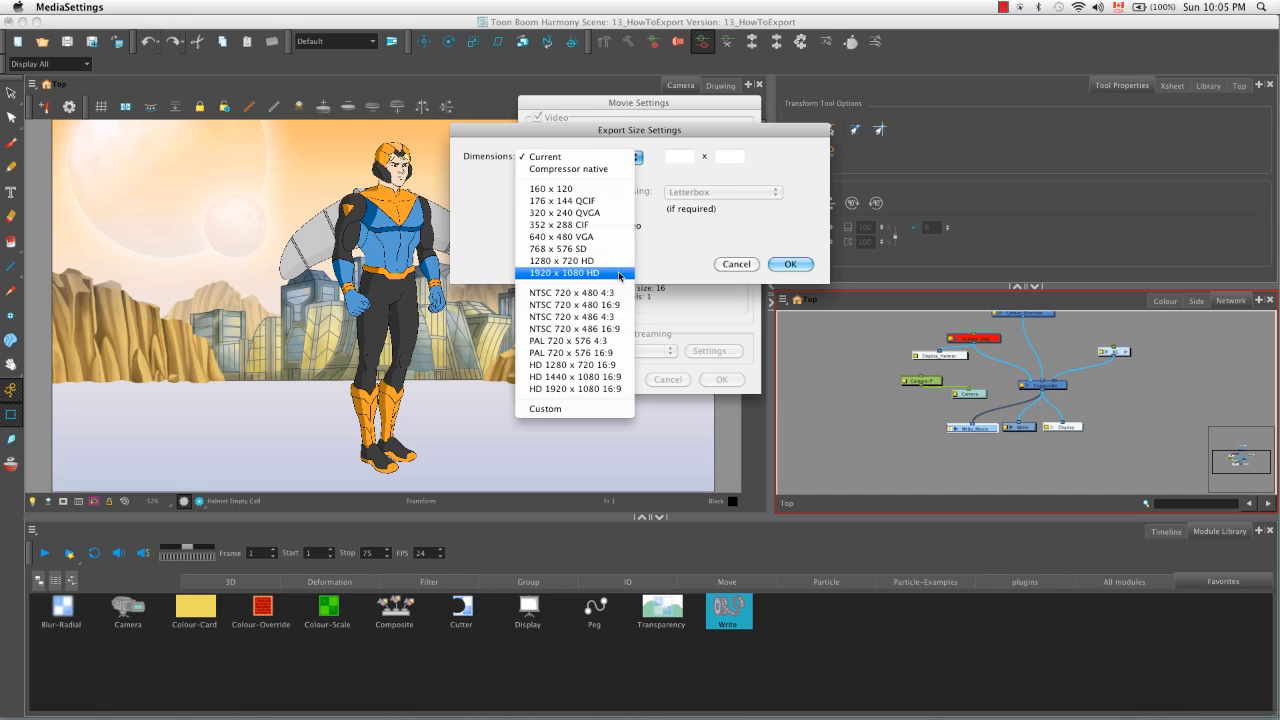
{"action": "left_click", "coordinate": [686, 160]}
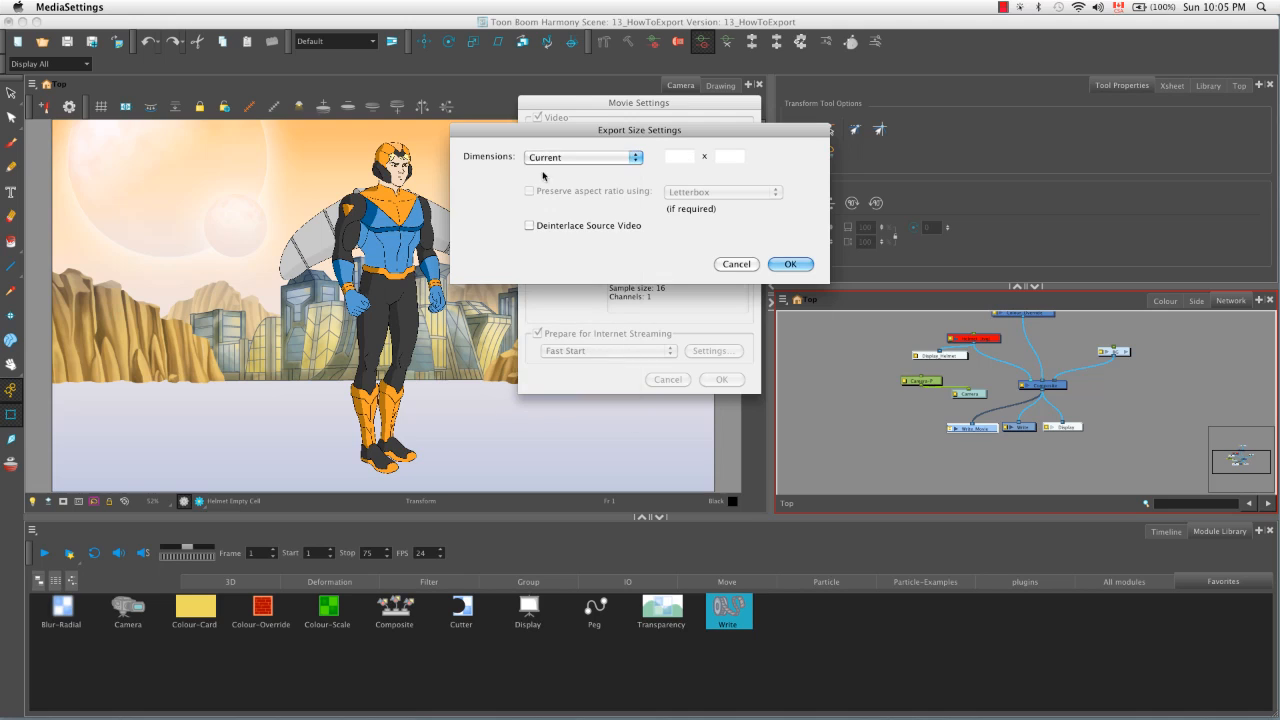
{"action": "left_click", "coordinate": [636, 165]}
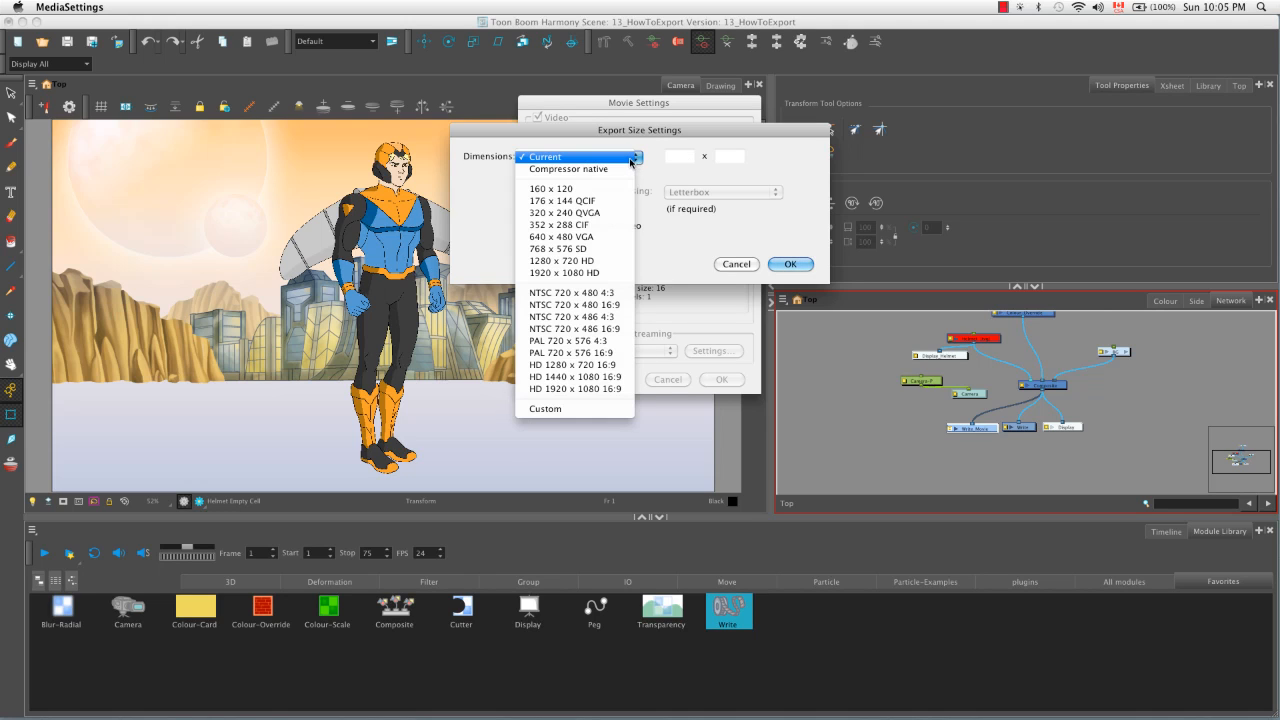
{"action": "left_click", "coordinate": [550, 408]}
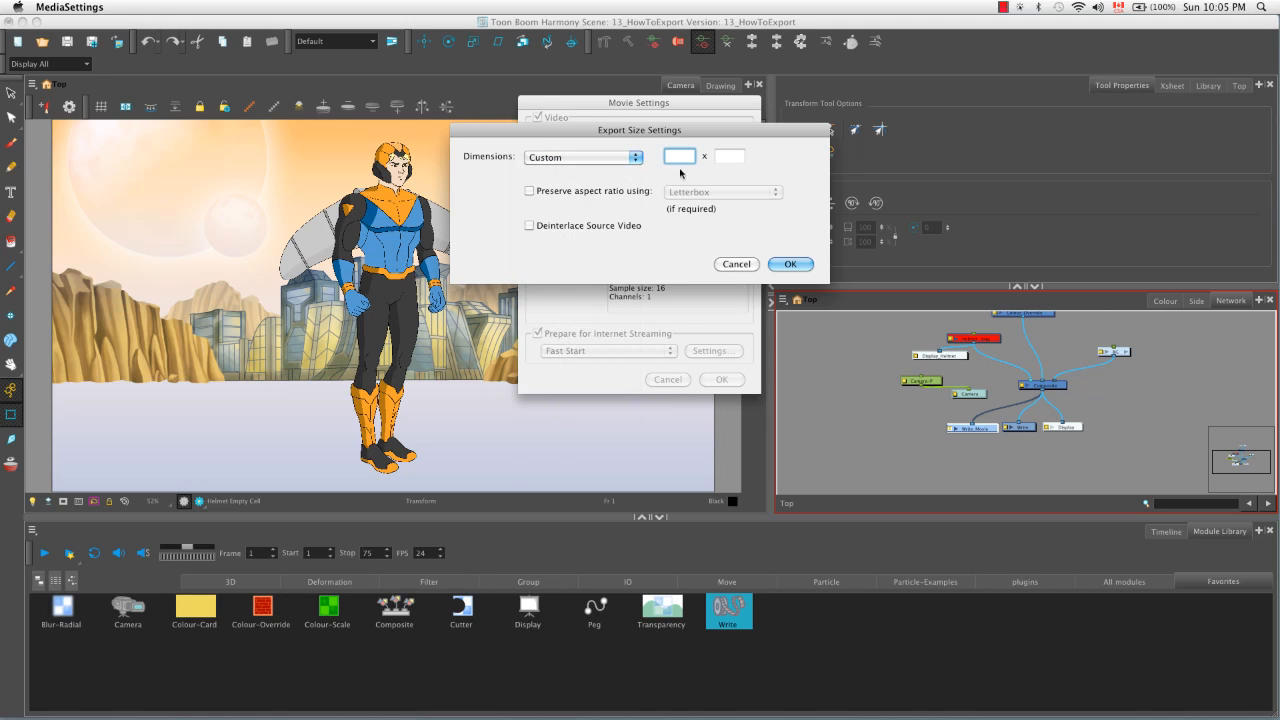
{"action": "type", "text": "960"}
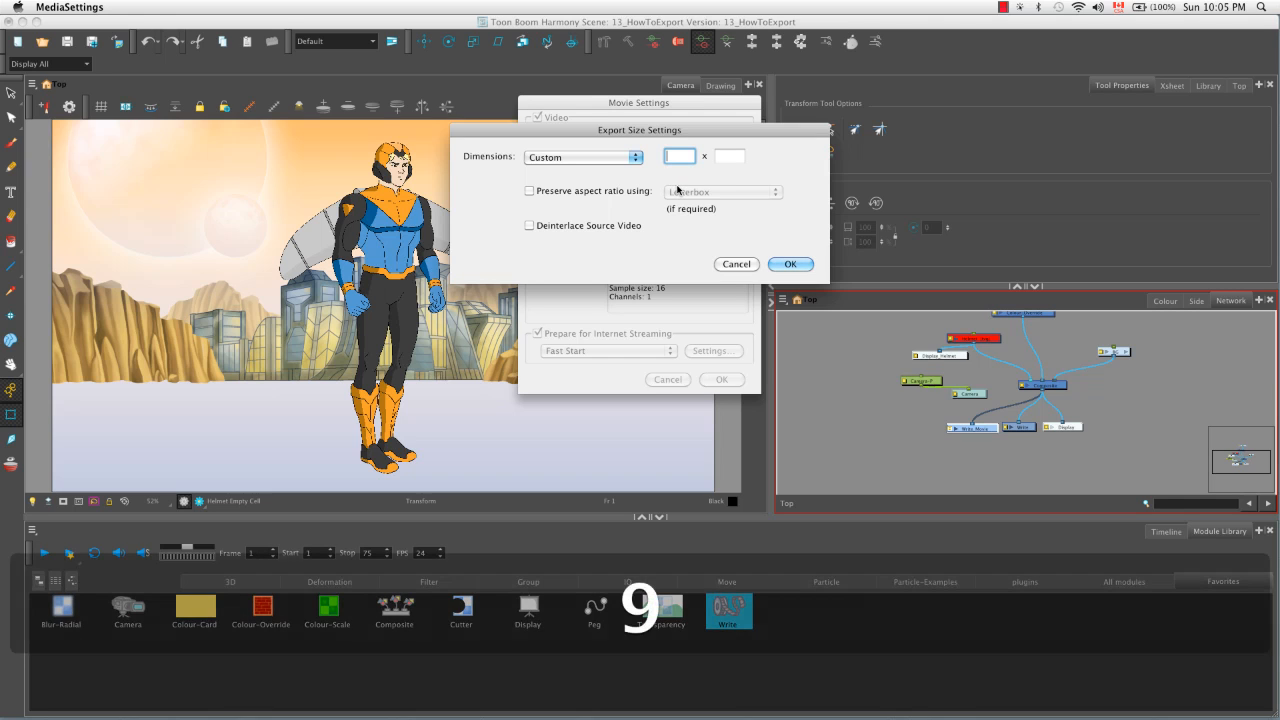
{"action": "left_click", "coordinate": [725, 160]}
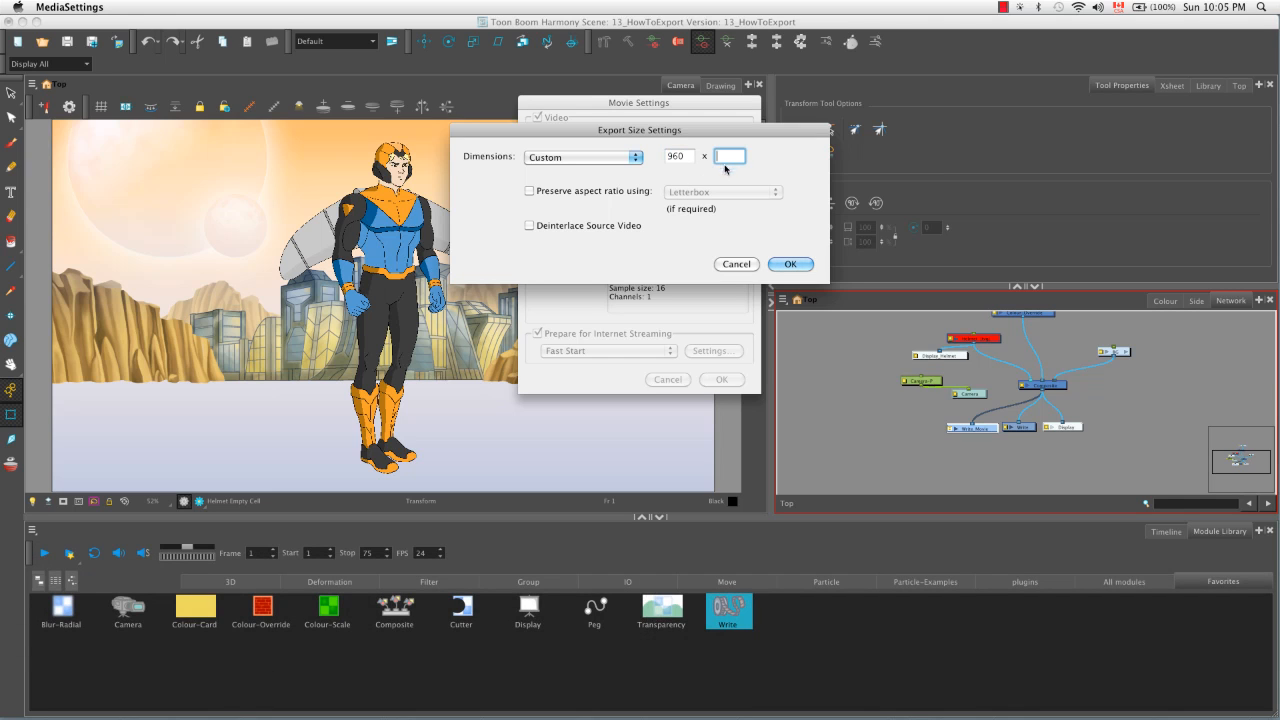
{"action": "type", "text": "540"}
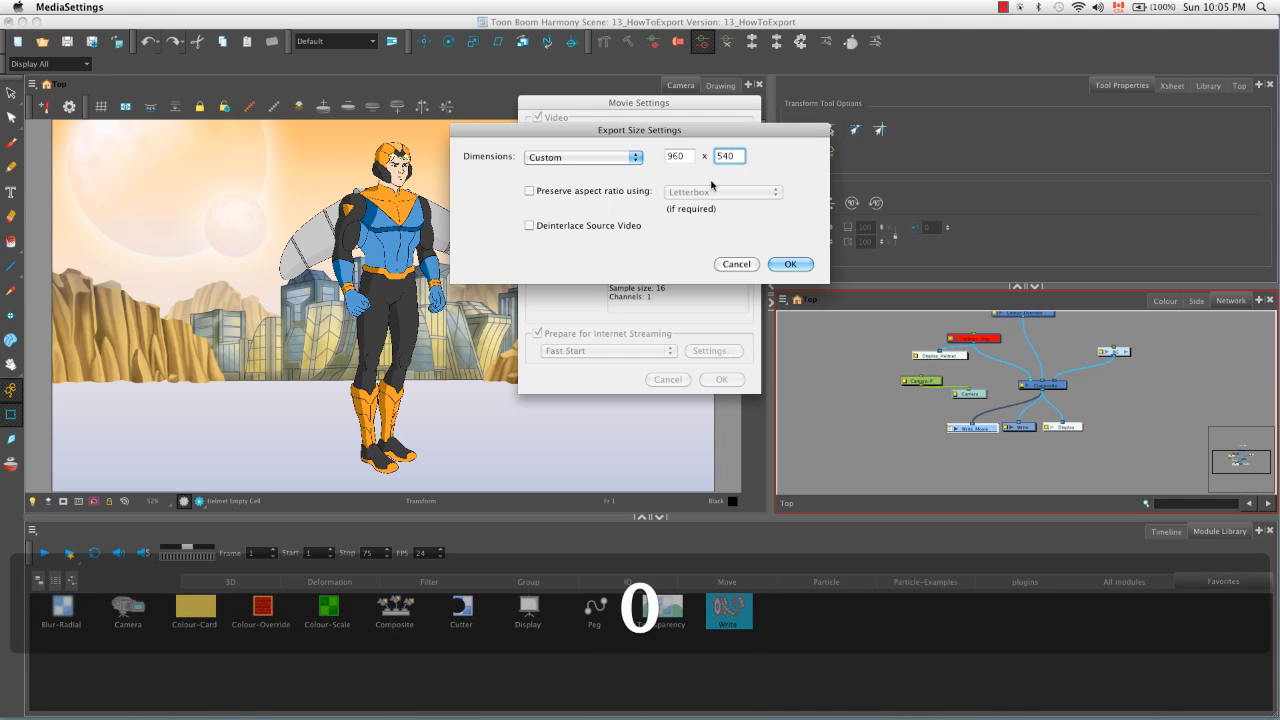
{"action": "left_click", "coordinate": [790, 264]}
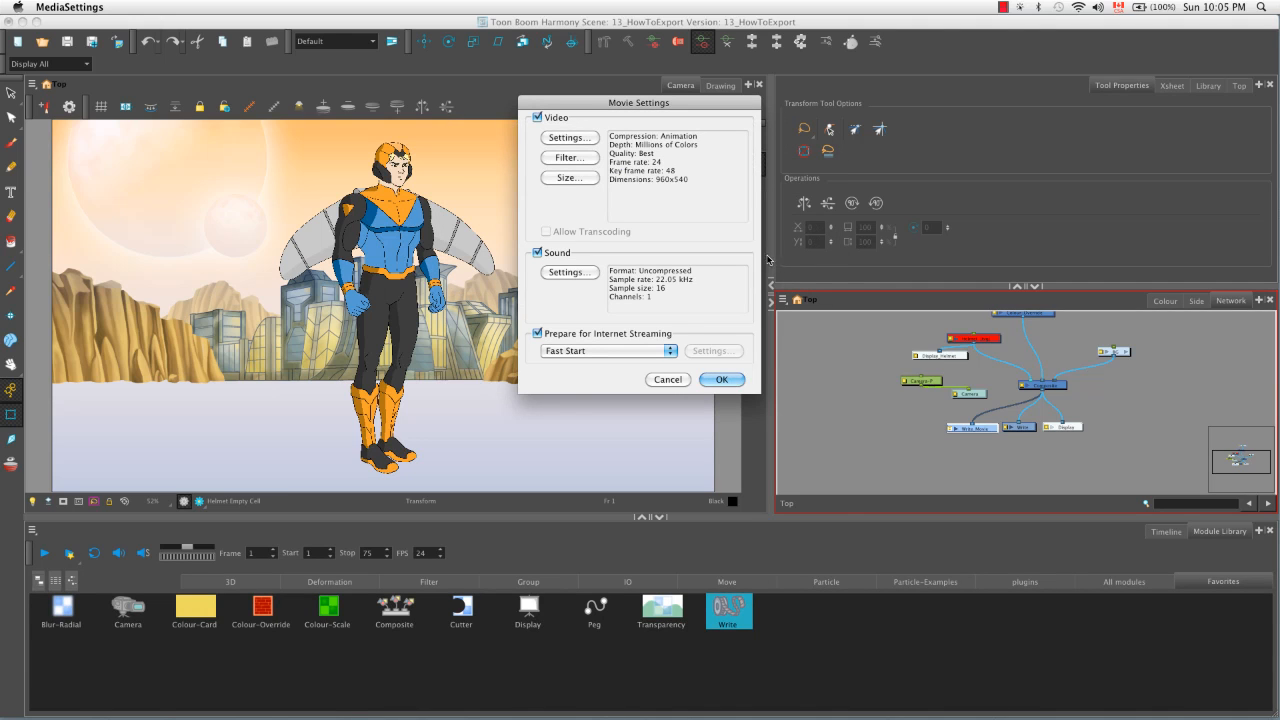
{"action": "left_click", "coordinate": [722, 379]}
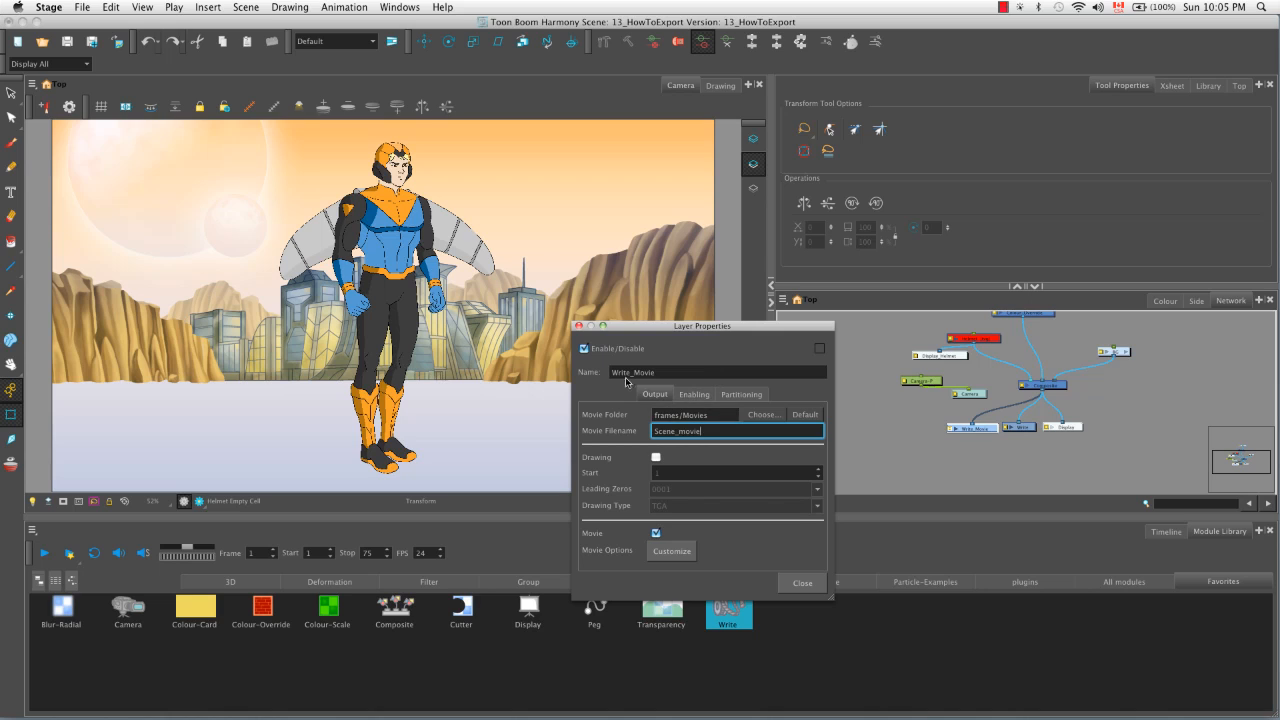
Rename the movie module as Write_MovieHalf and move it clear of the neighbouring Write module.
{"action": "left_click", "coordinate": [688, 372]}
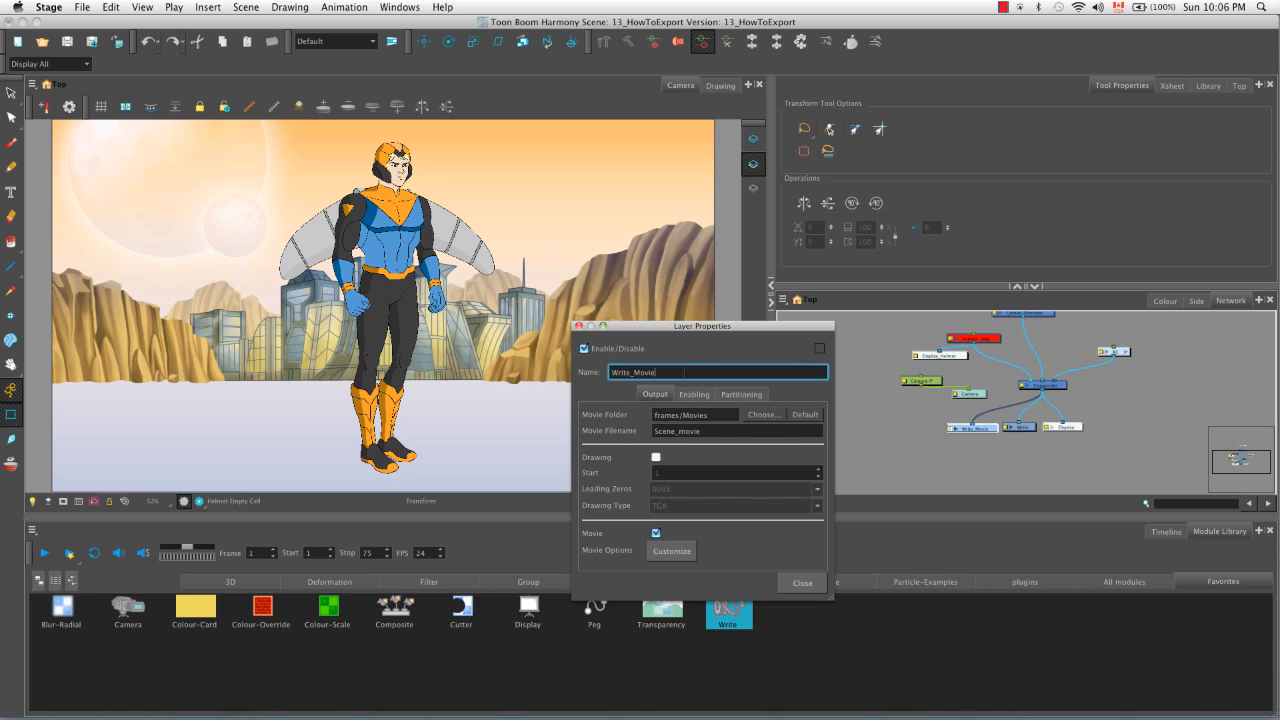
{"action": "type", "text": "H"}
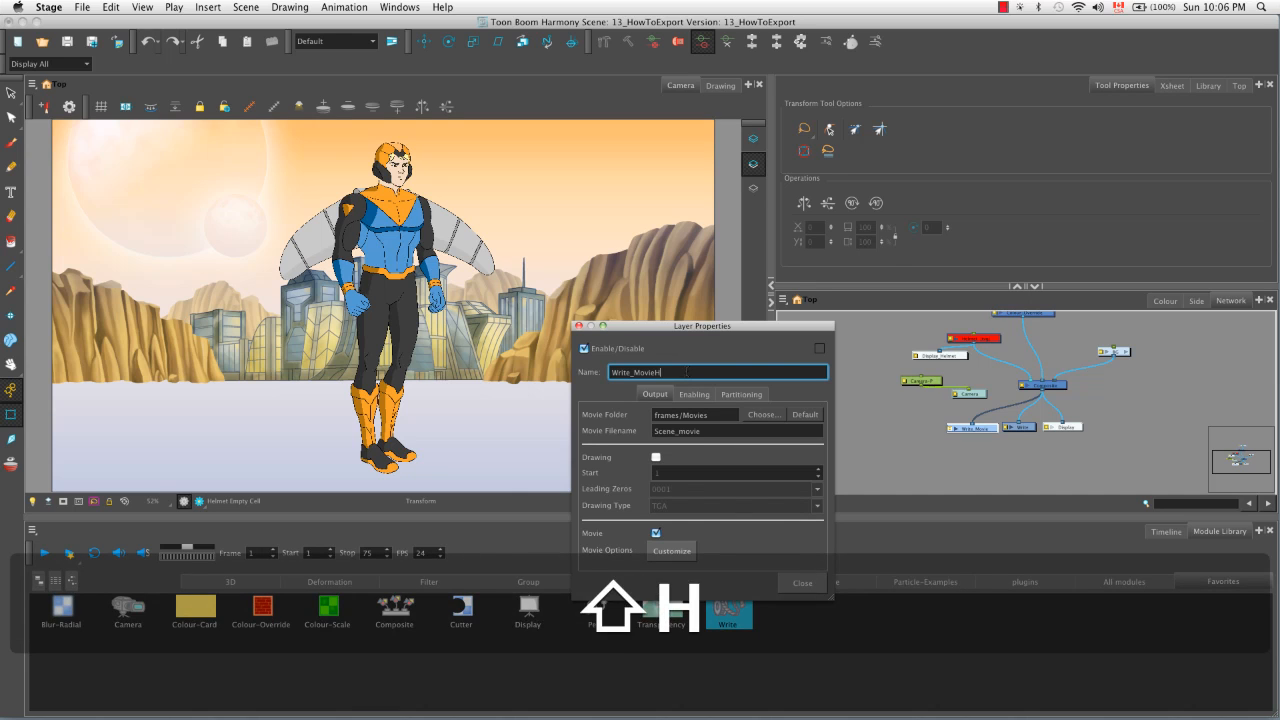
{"action": "type", "text": "alf"}
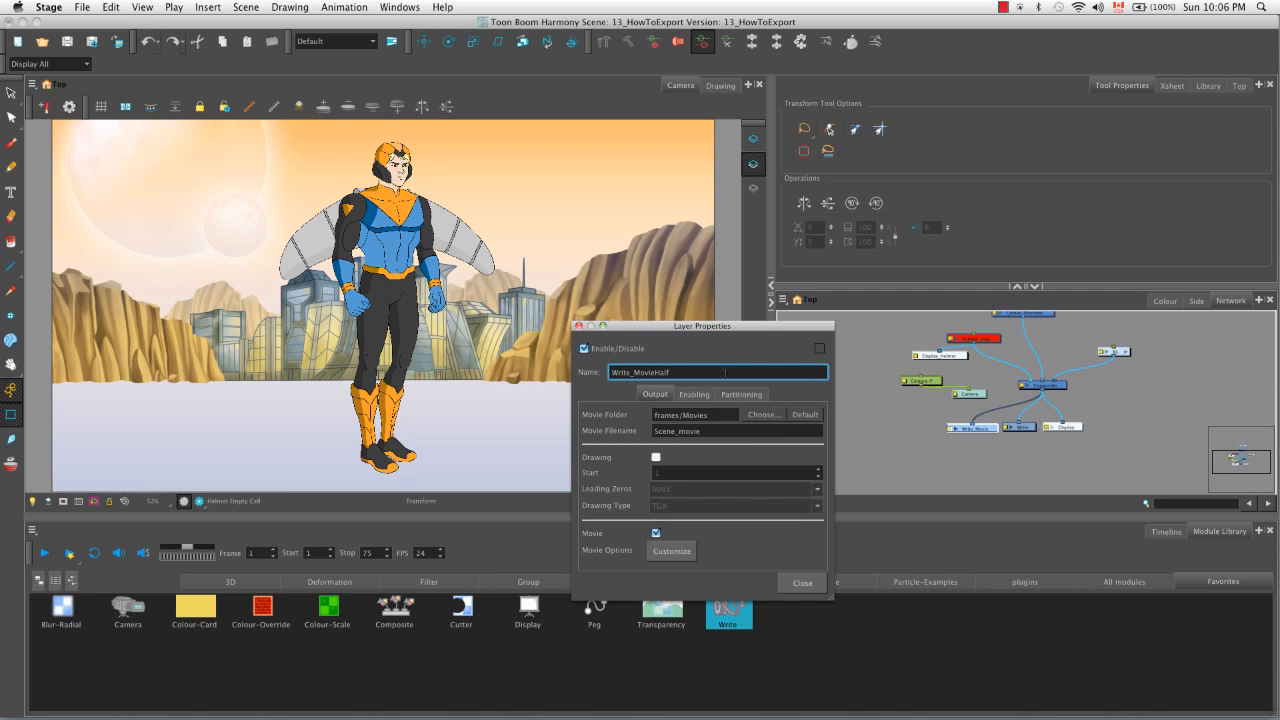
{"action": "left_click", "coordinate": [801, 584]}
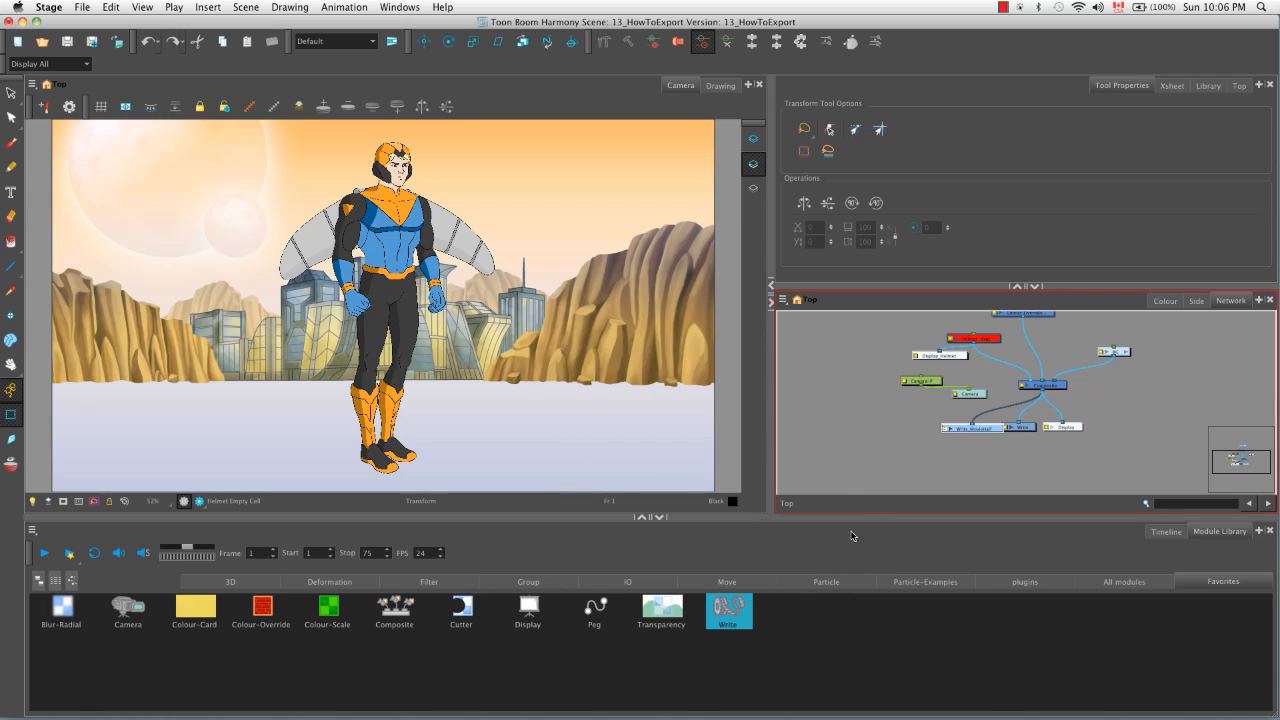
{"action": "left_click_drag", "start_coordinate": [990, 431], "coordinate": [969, 435]}
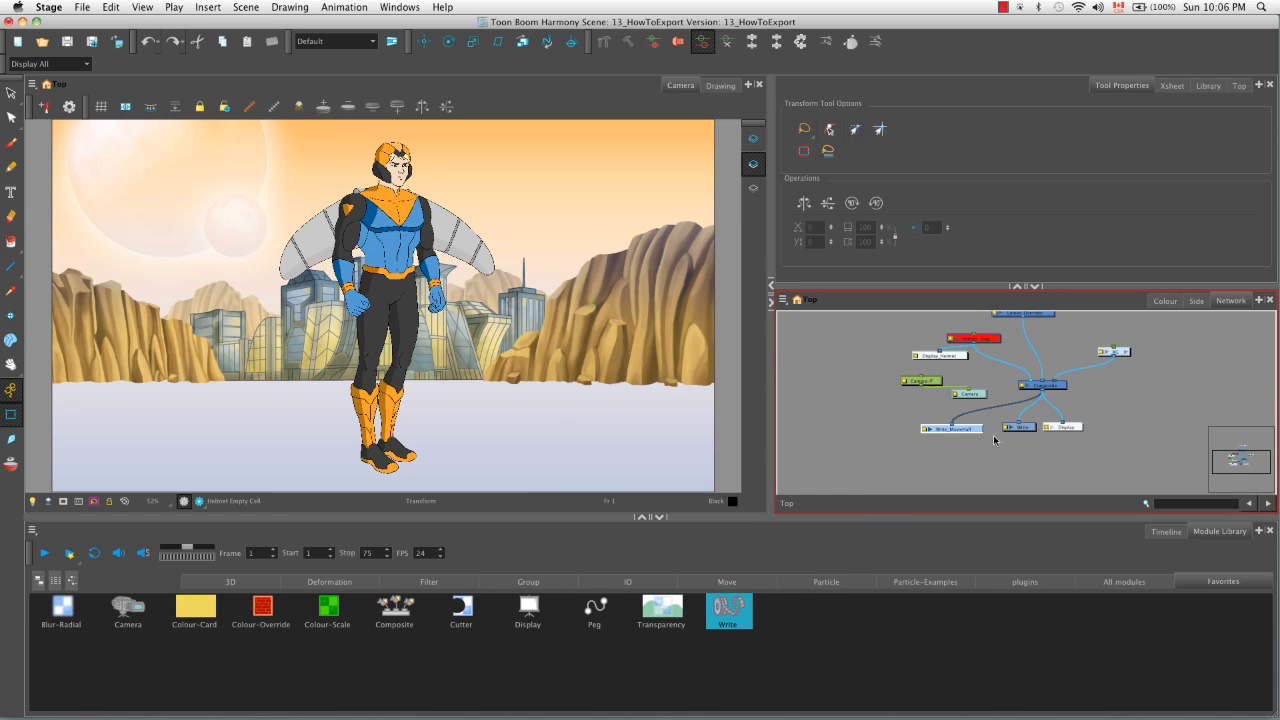
Switch the original Write module from drawing output to movie output in its layer properties.
{"action": "double_click", "coordinate": [1004, 430]}
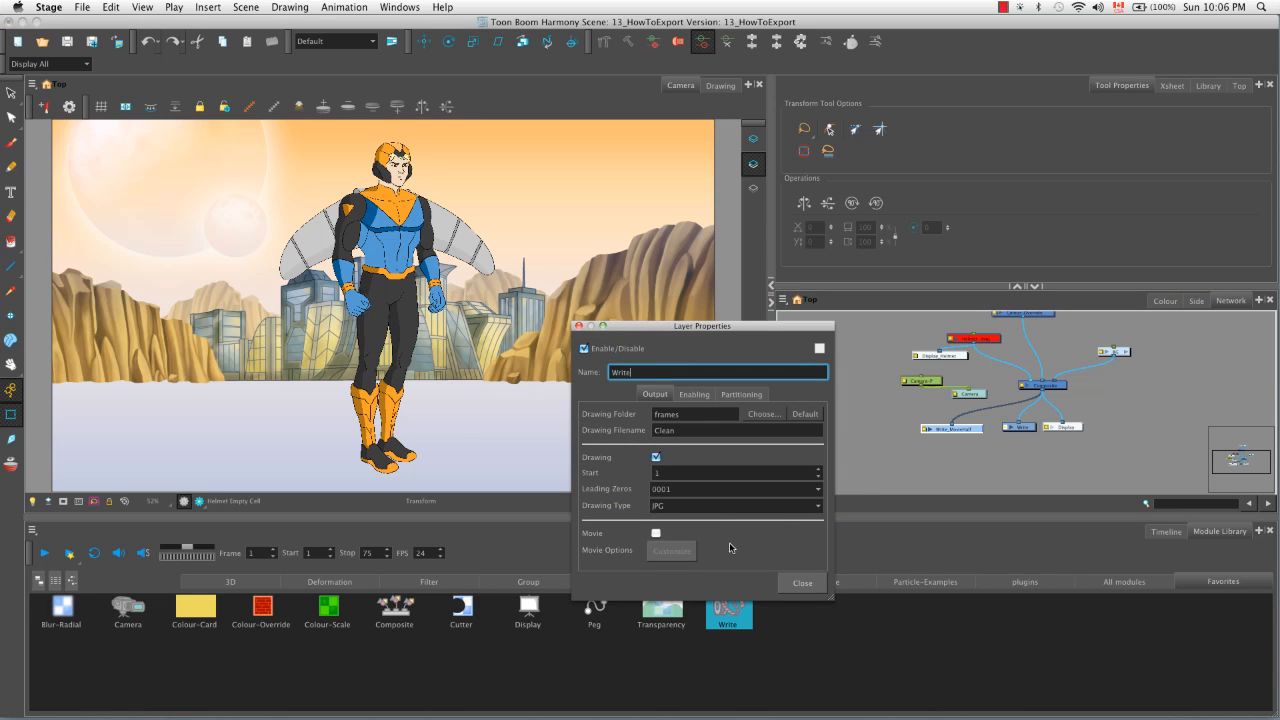
{"action": "left_click", "coordinate": [656, 535]}
{"action": "left_click", "coordinate": [656, 486]}
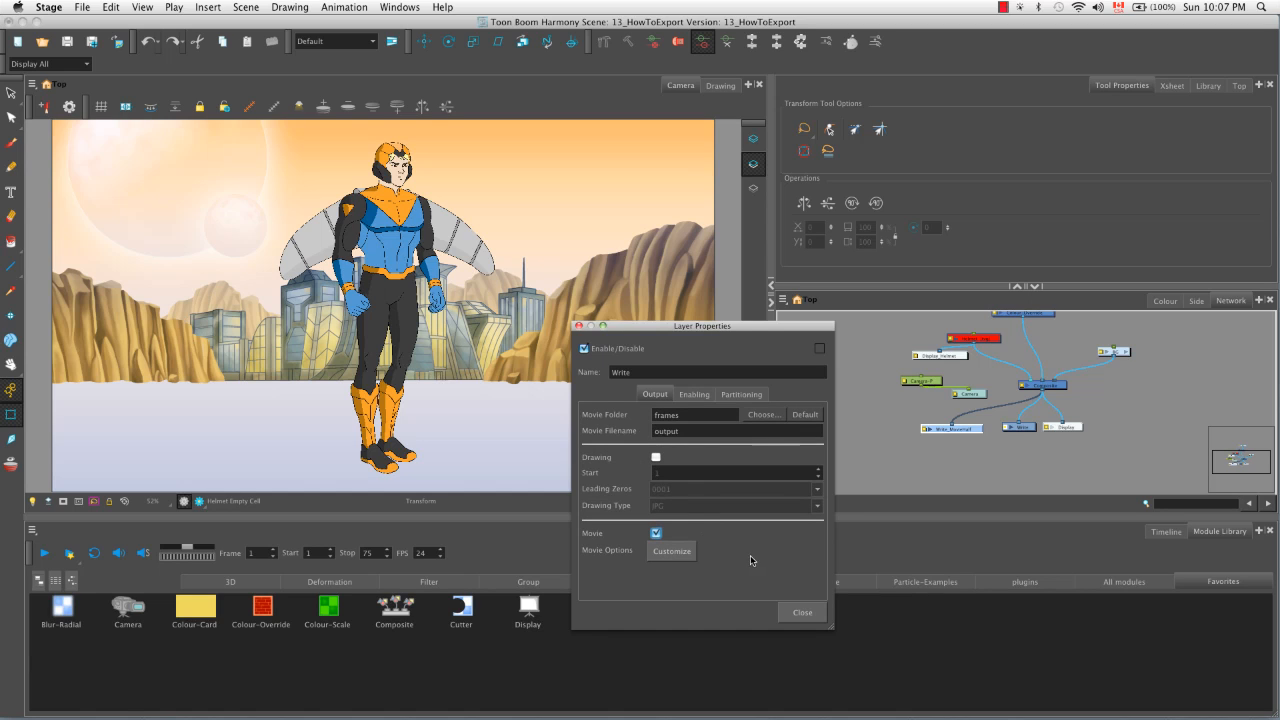
Switch the Write module back to drawing output only and create a new ImageSeq folder inside frames as its drawing folder.
{"action": "left_click", "coordinate": [656, 457]}
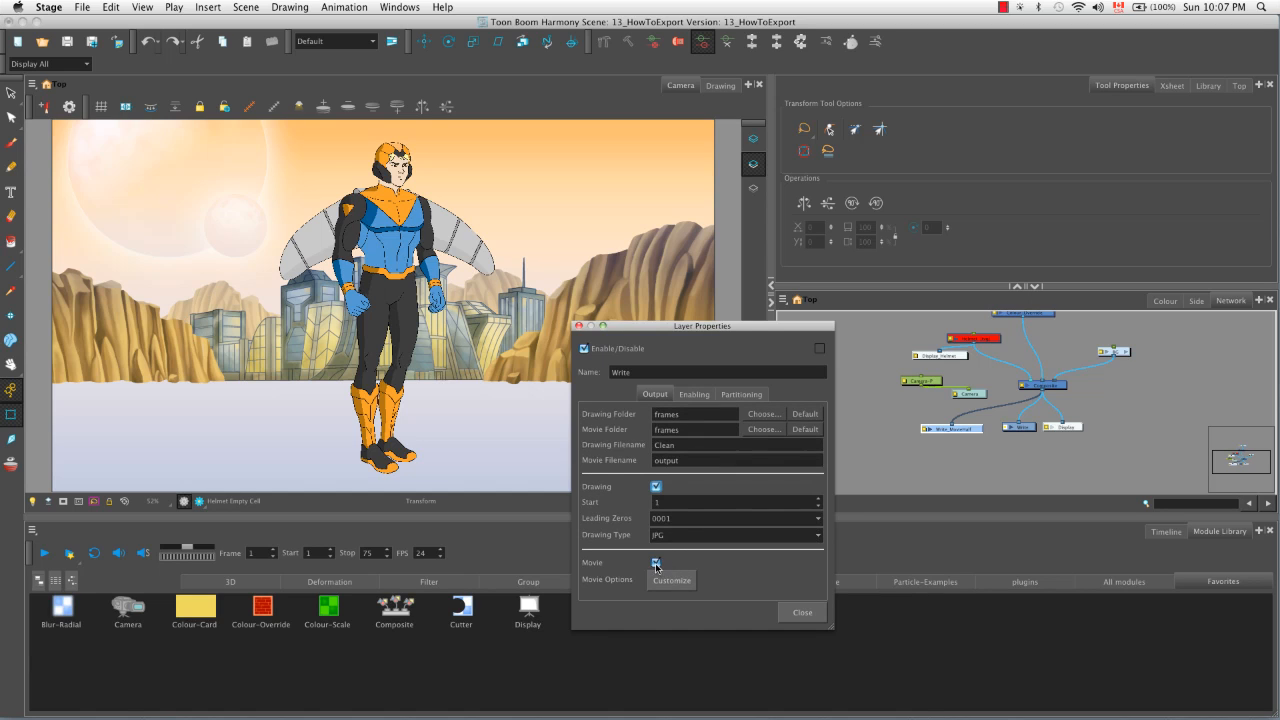
{"action": "left_click", "coordinate": [656, 562]}
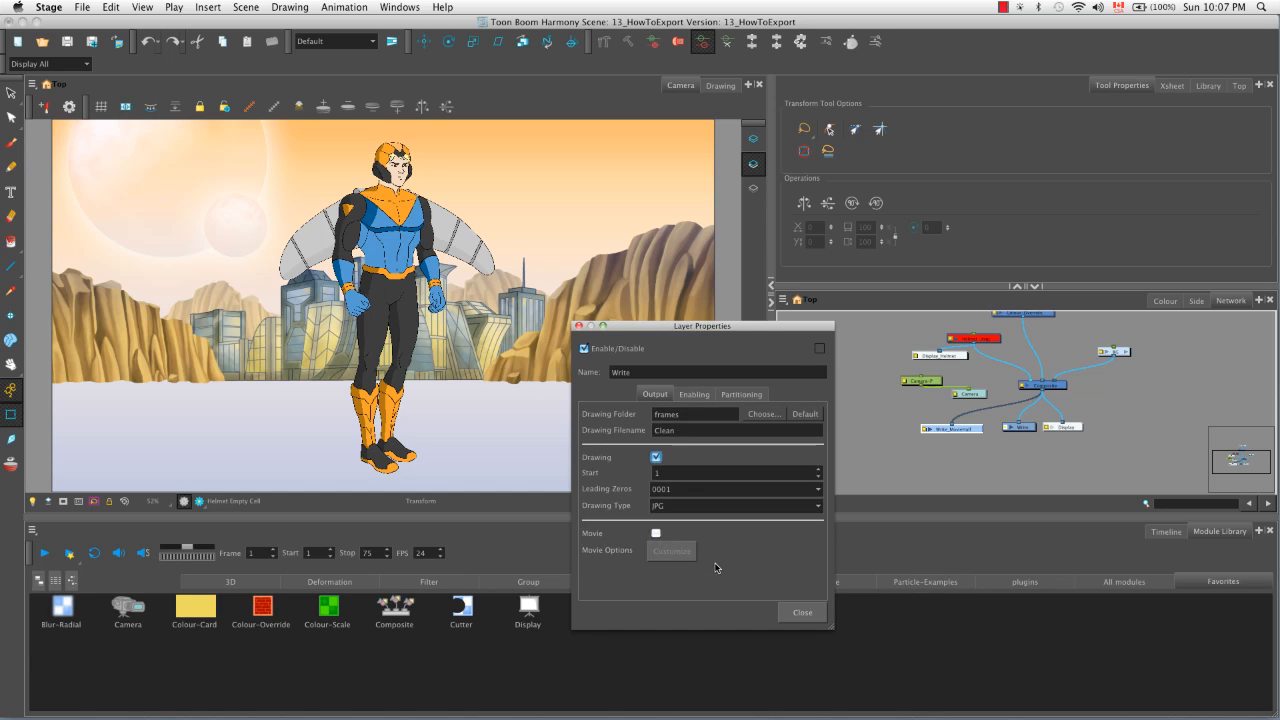
{"action": "left_click", "coordinate": [757, 414]}
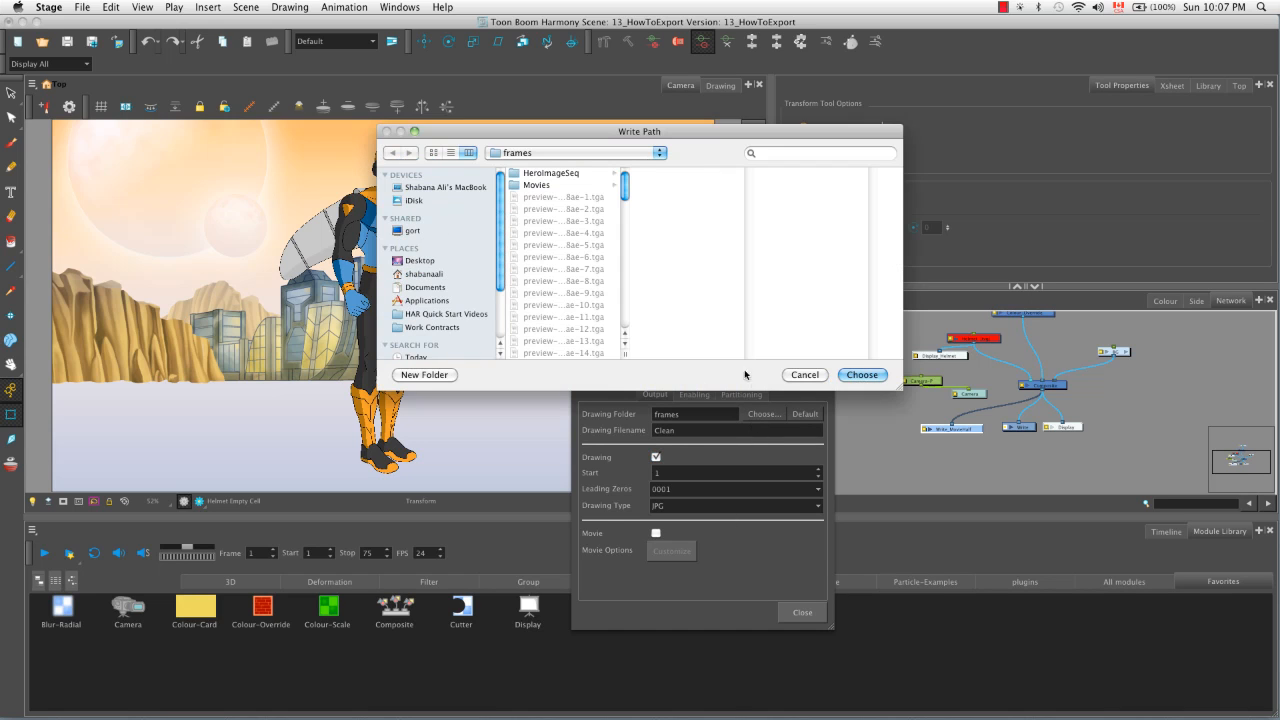
{"action": "left_click", "coordinate": [422, 375]}
{"action": "left_click_drag", "start_coordinate": [563, 181], "coordinate": [727, 186]}
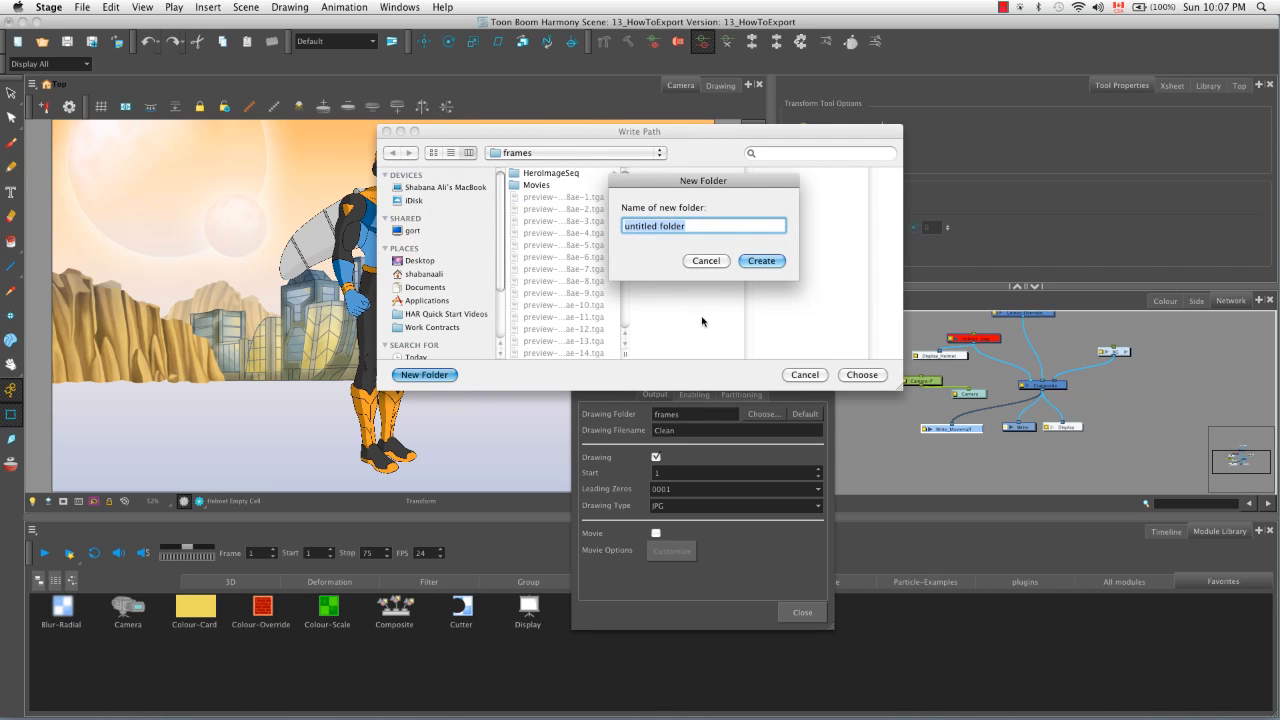
{"action": "type", "text": "I"}
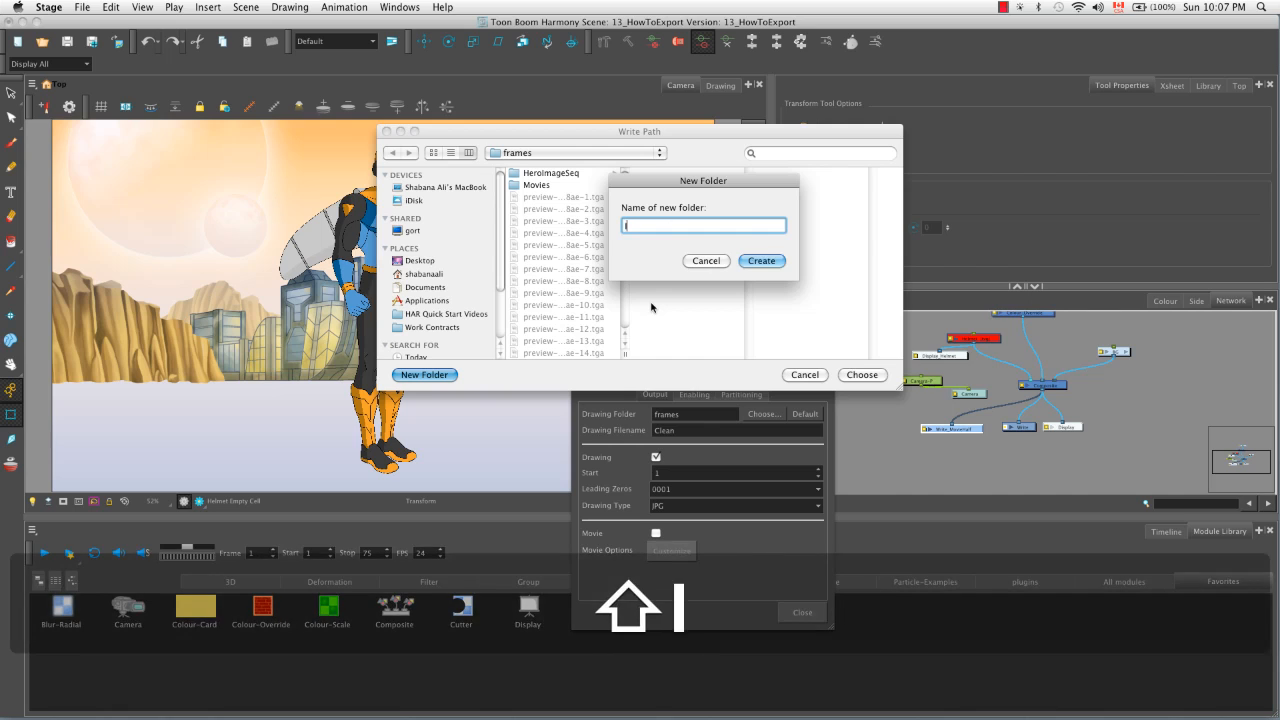
{"action": "type", "text": "mageSeq"}
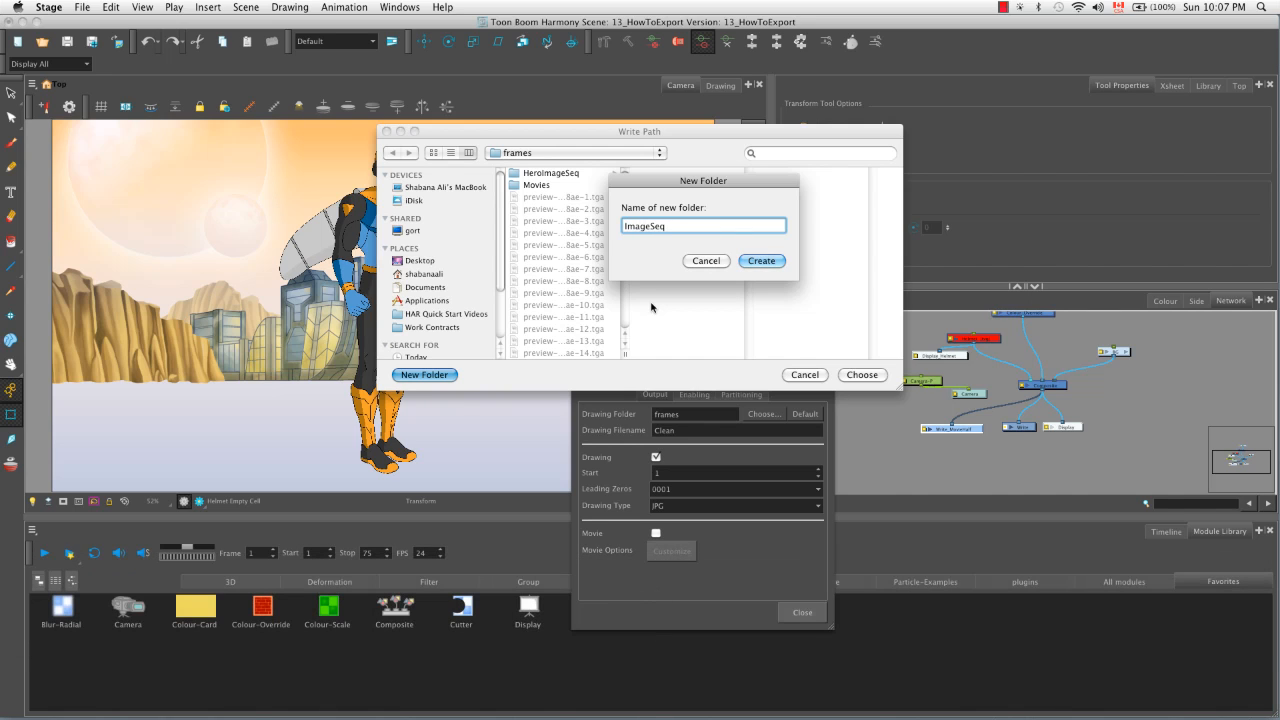
{"action": "left_click", "coordinate": [768, 262]}
{"action": "left_click", "coordinate": [862, 374]}
Set the Write module's drawing filename to Scene_ImageSeq.
{"action": "double_click", "coordinate": [697, 432]}
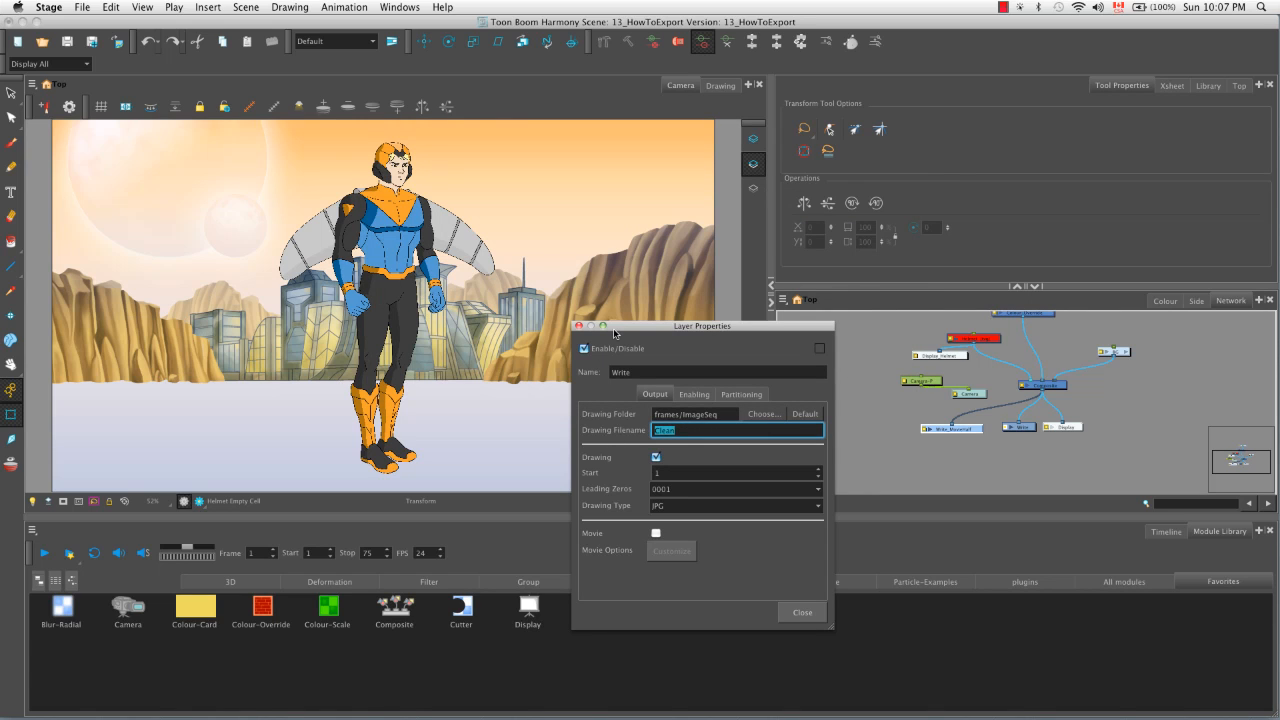
{"action": "key", "text": "BackSpace"}
{"action": "type", "text": "S"}
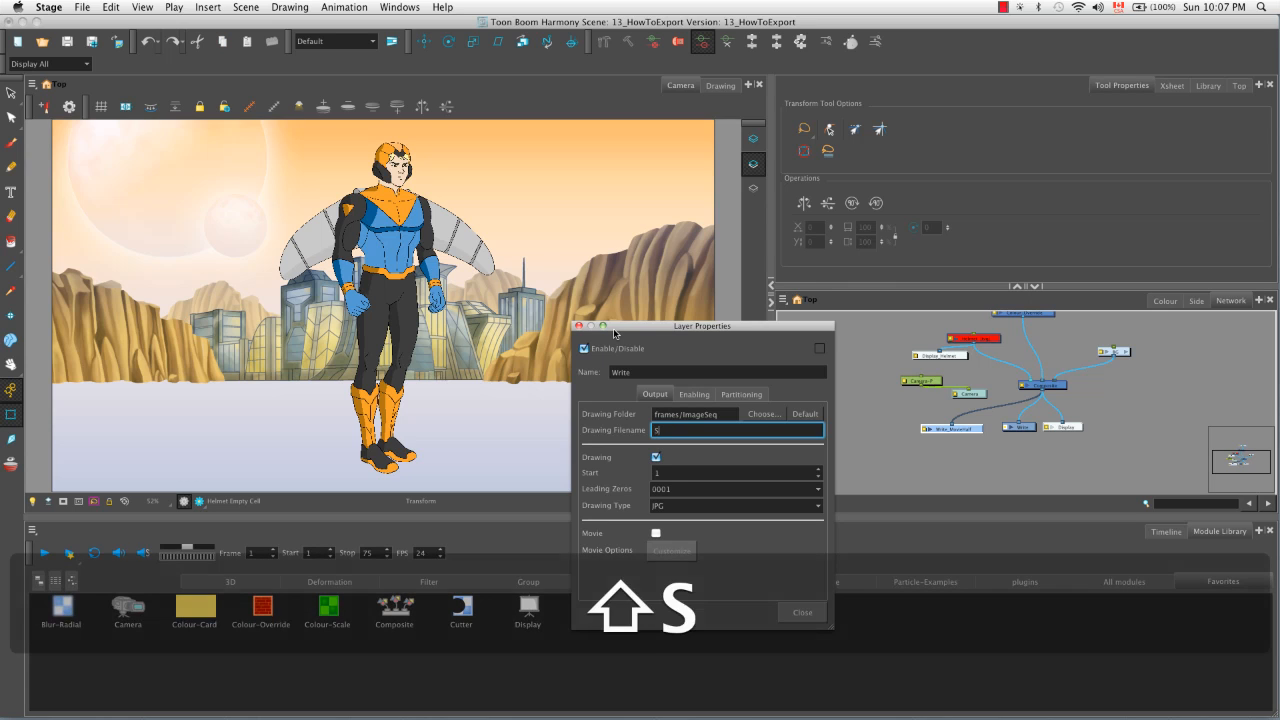
{"action": "type", "text": "cene_"}
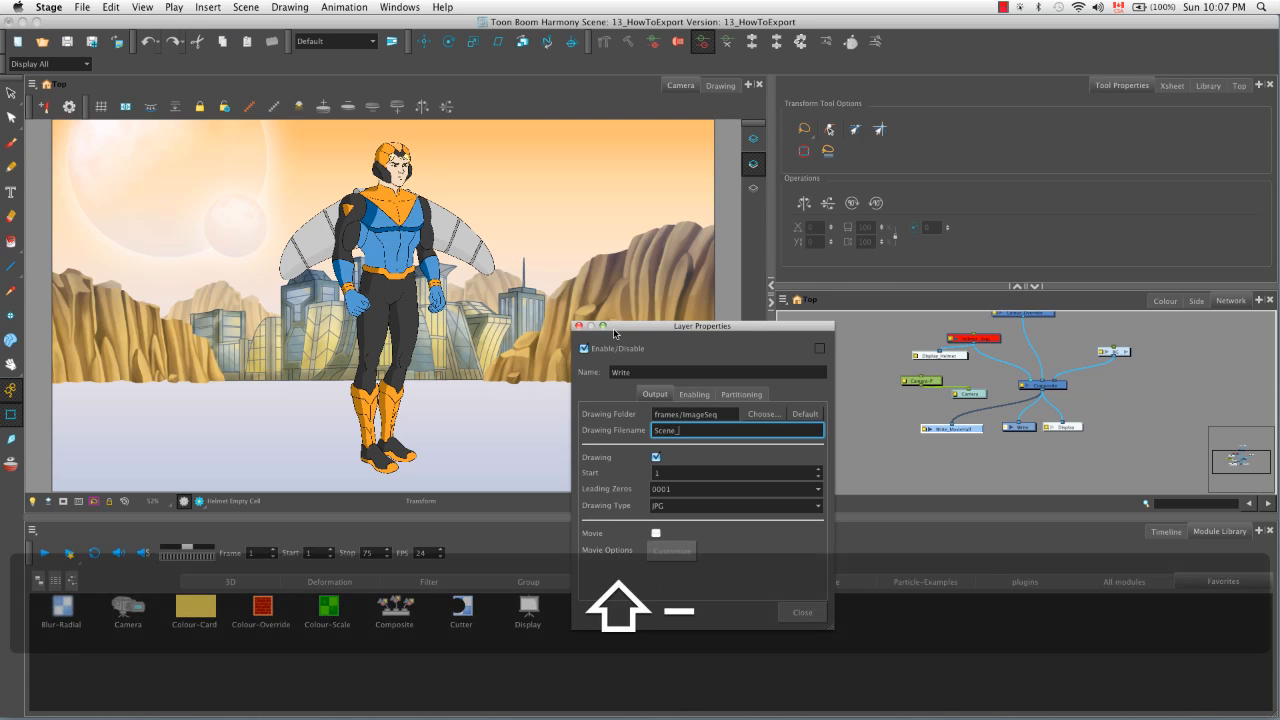
{"action": "type", "text": "ImageS"}
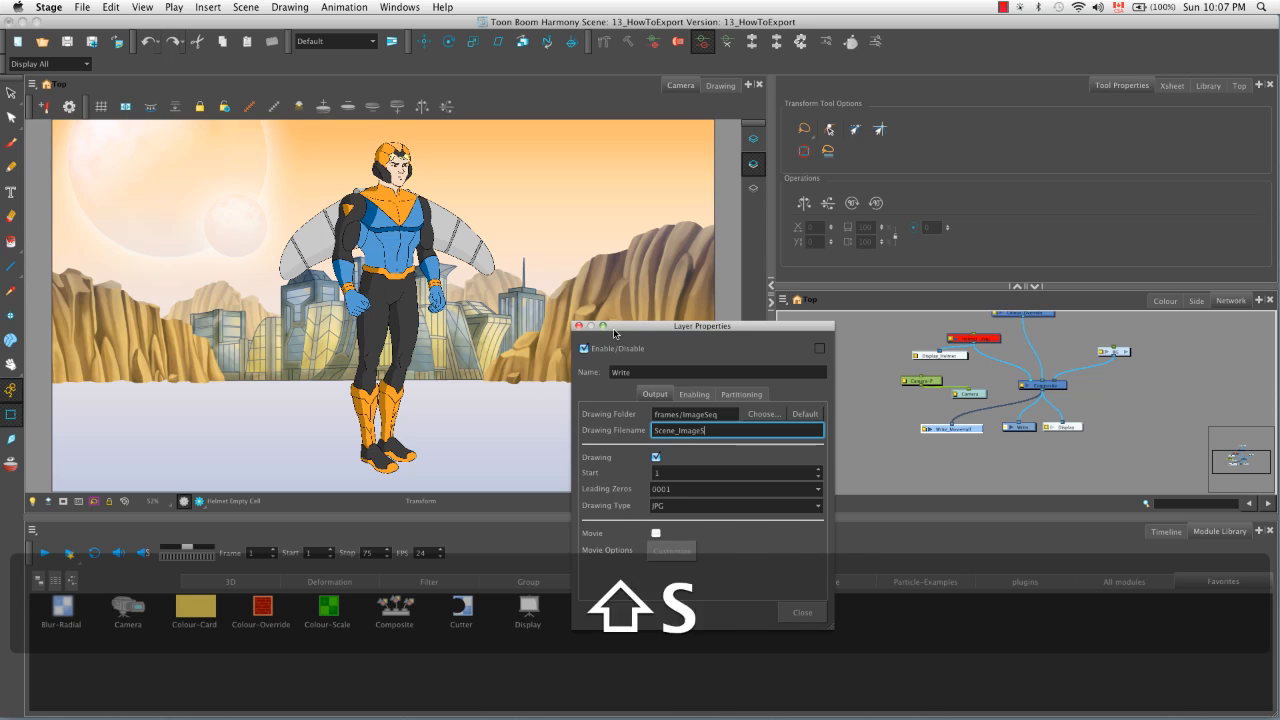
{"action": "type", "text": "eq"}
Set the image sequence's start number to 70 and its leading zeros to 01, and finish the module's properties.
{"action": "key", "text": "Tab"}
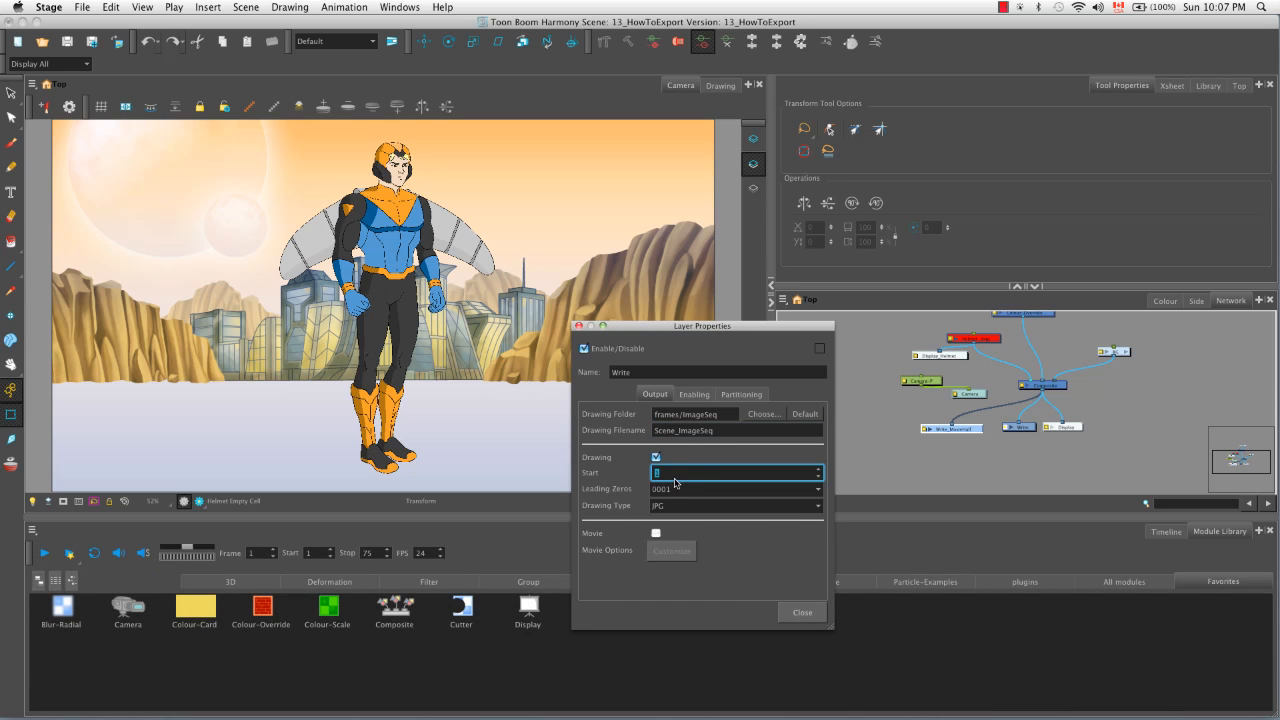
{"action": "type", "text": "70"}
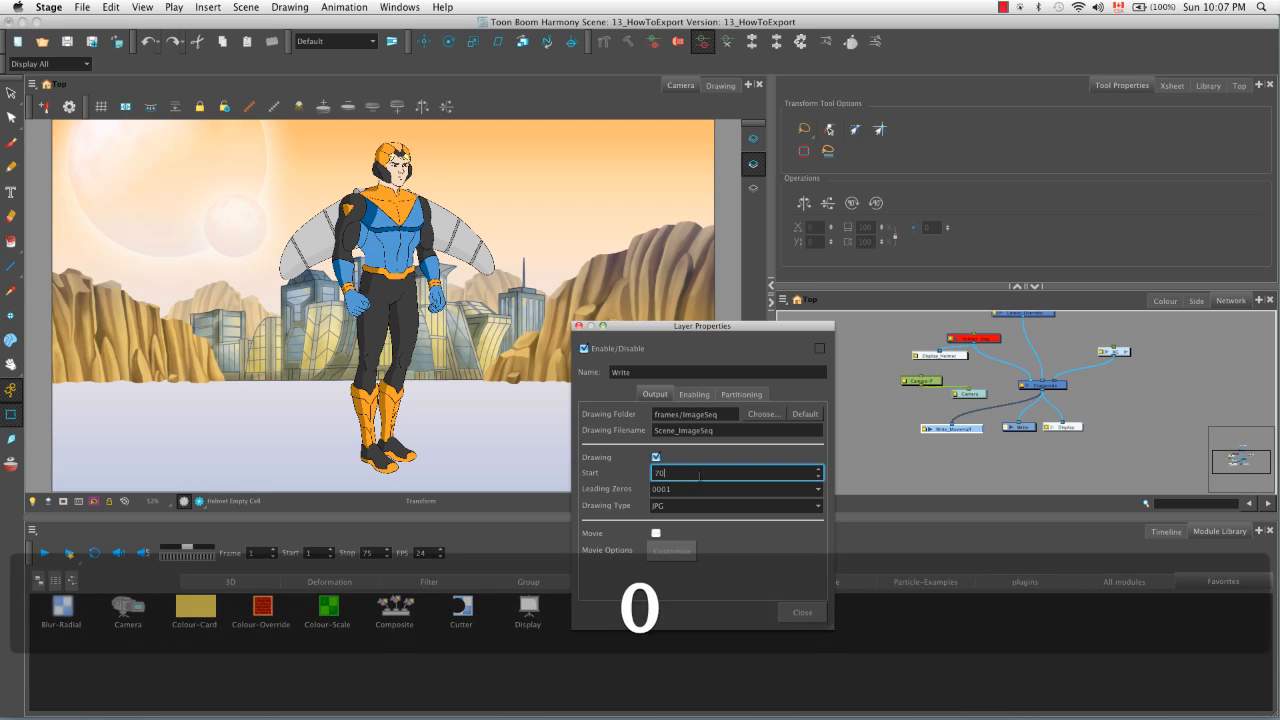
{"action": "left_click", "coordinate": [821, 490]}
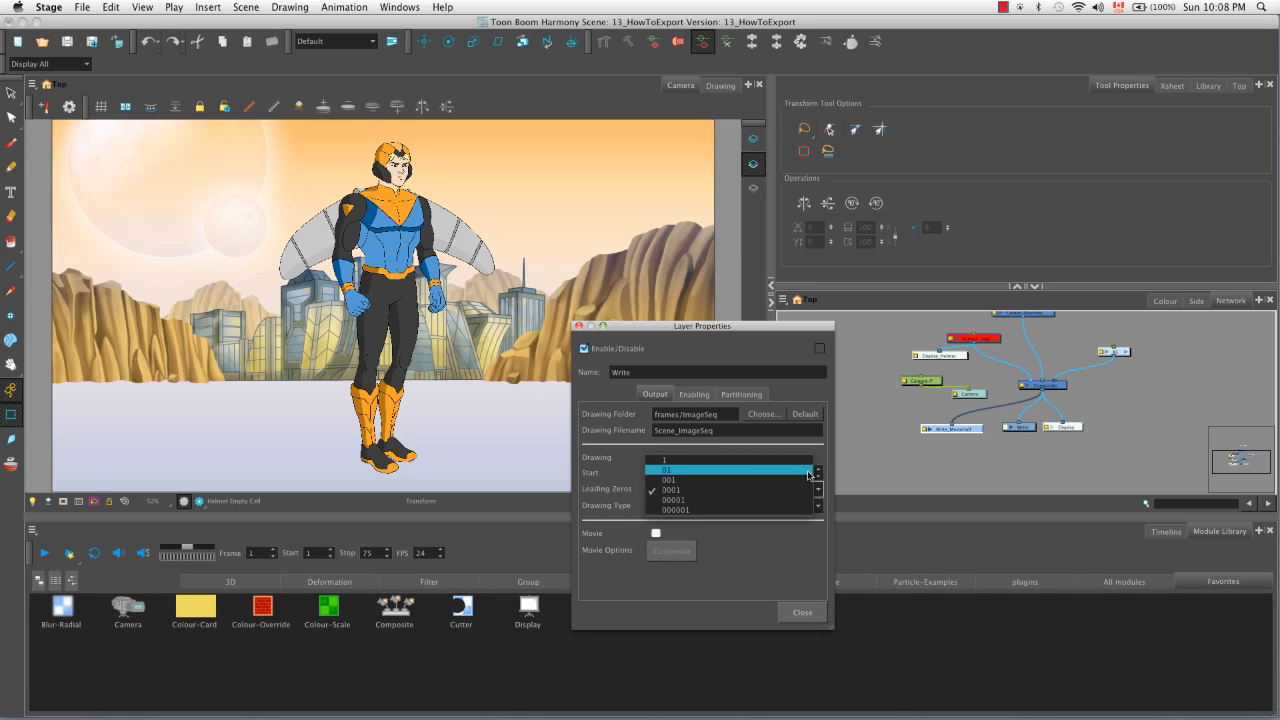
{"action": "left_click", "coordinate": [790, 469]}
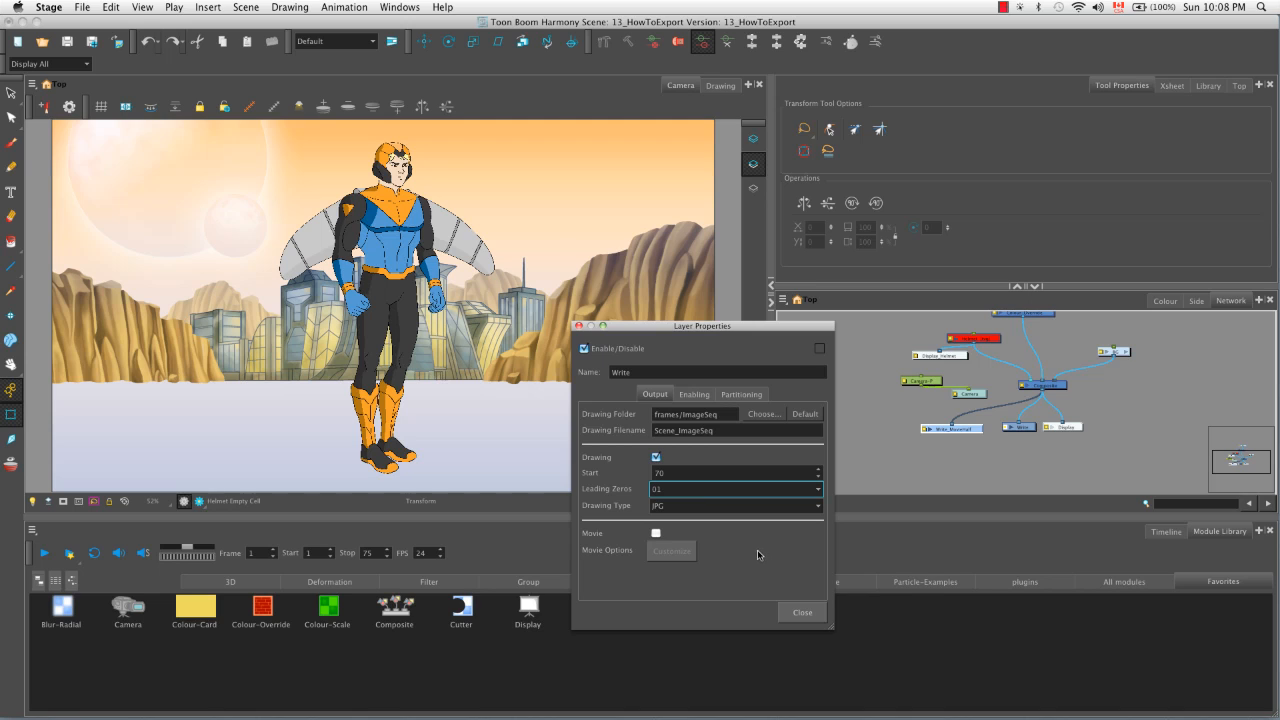
{"action": "left_click", "coordinate": [802, 613]}
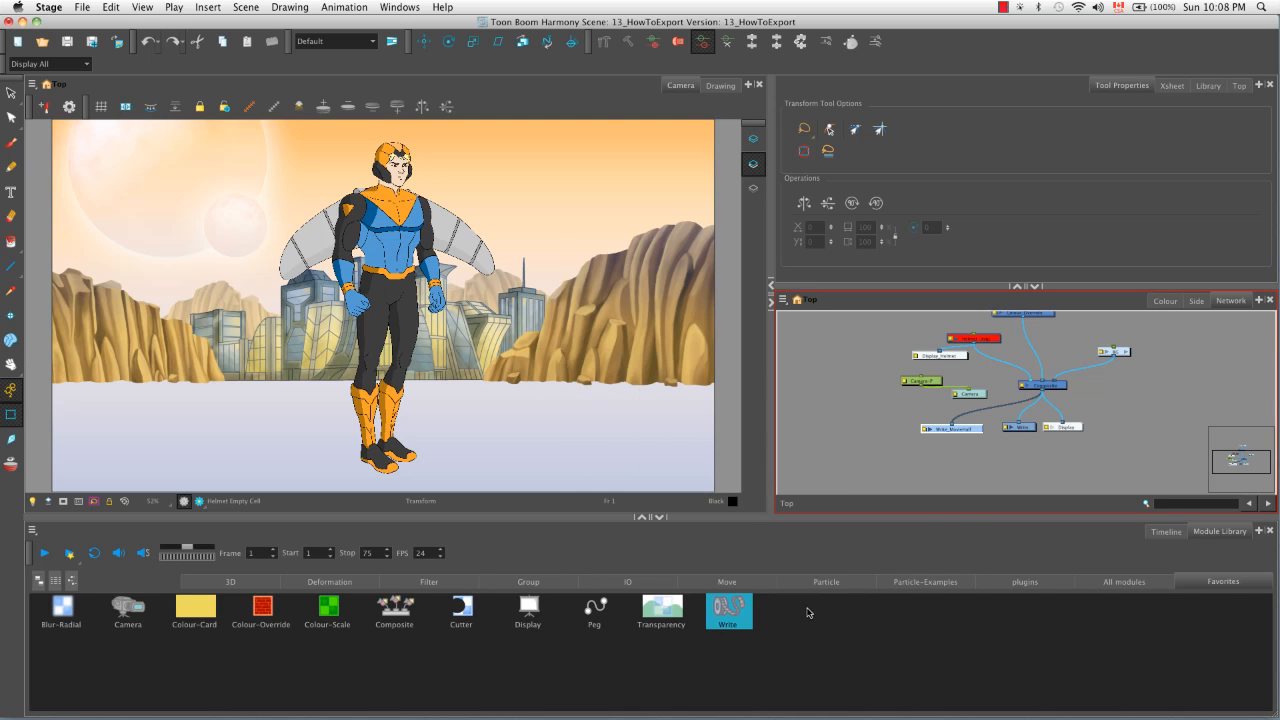
Rename the image sequence module as Write_ImgSeq and move the Display module clear of it in the network.
{"action": "left_click", "coordinate": [1008, 428]}
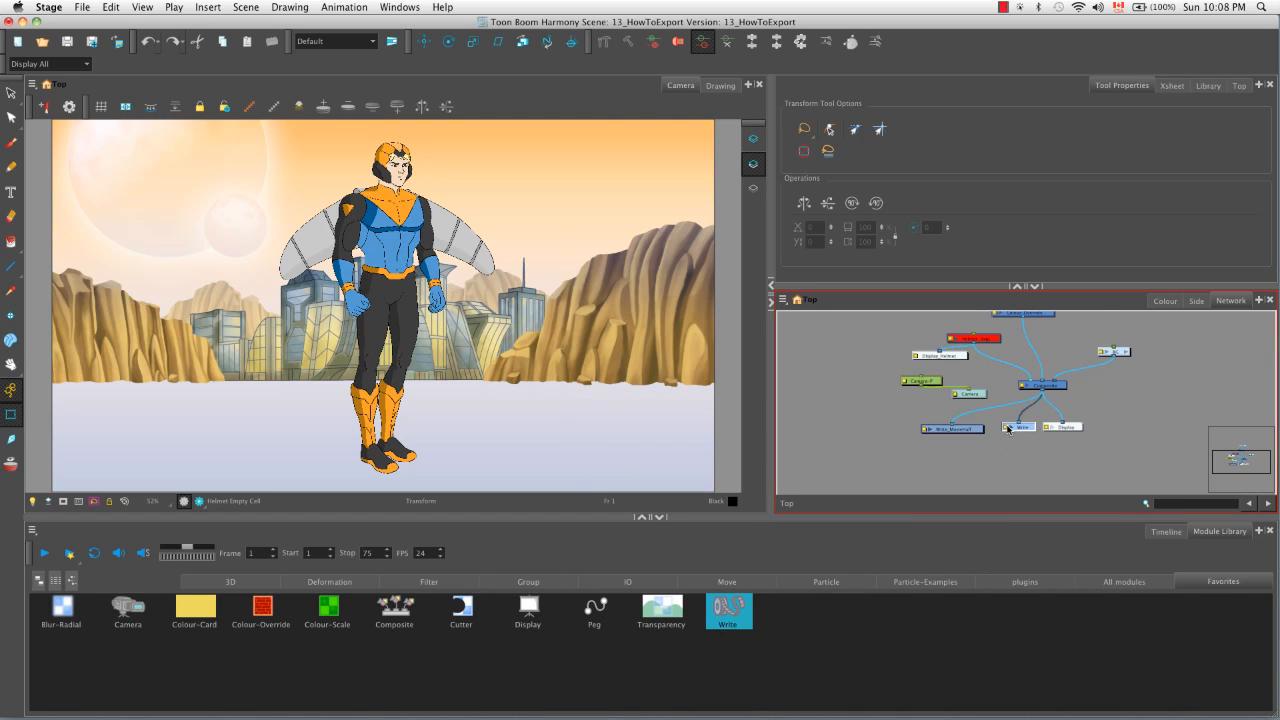
{"action": "double_click", "coordinate": [1006, 428]}
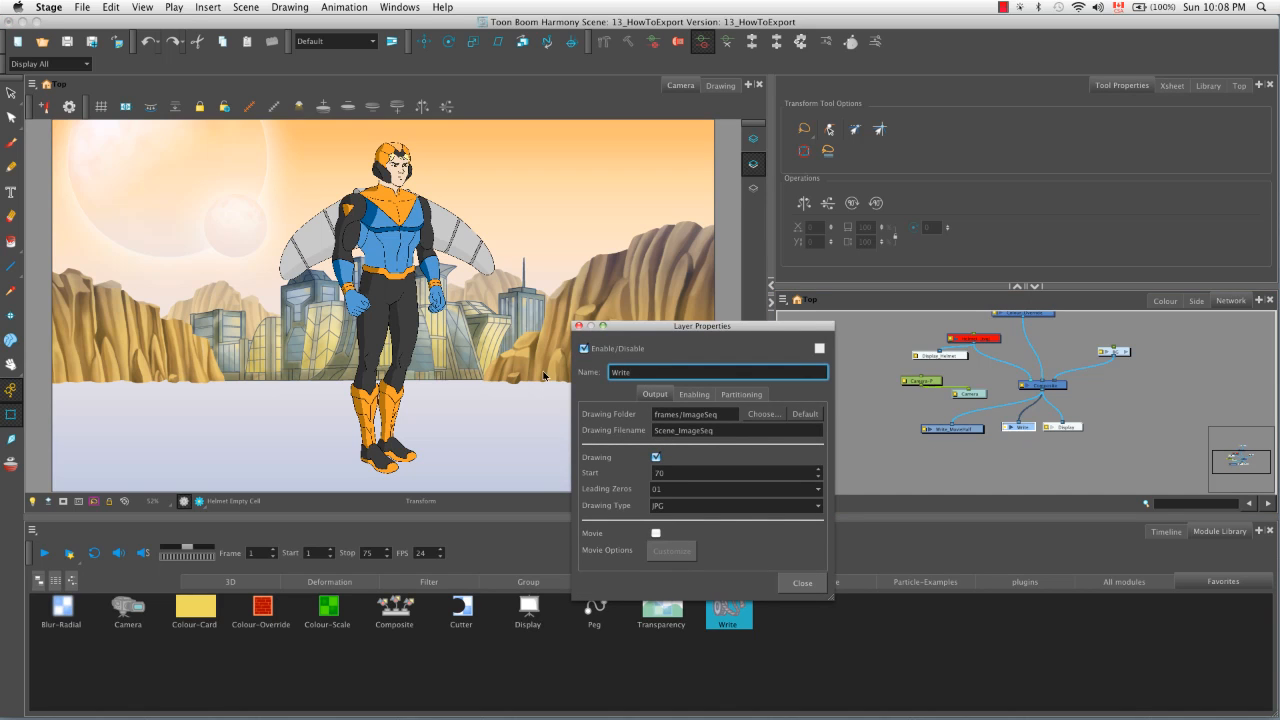
{"action": "type", "text": "_ImgSeq"}
{"action": "left_click", "coordinate": [804, 583]}
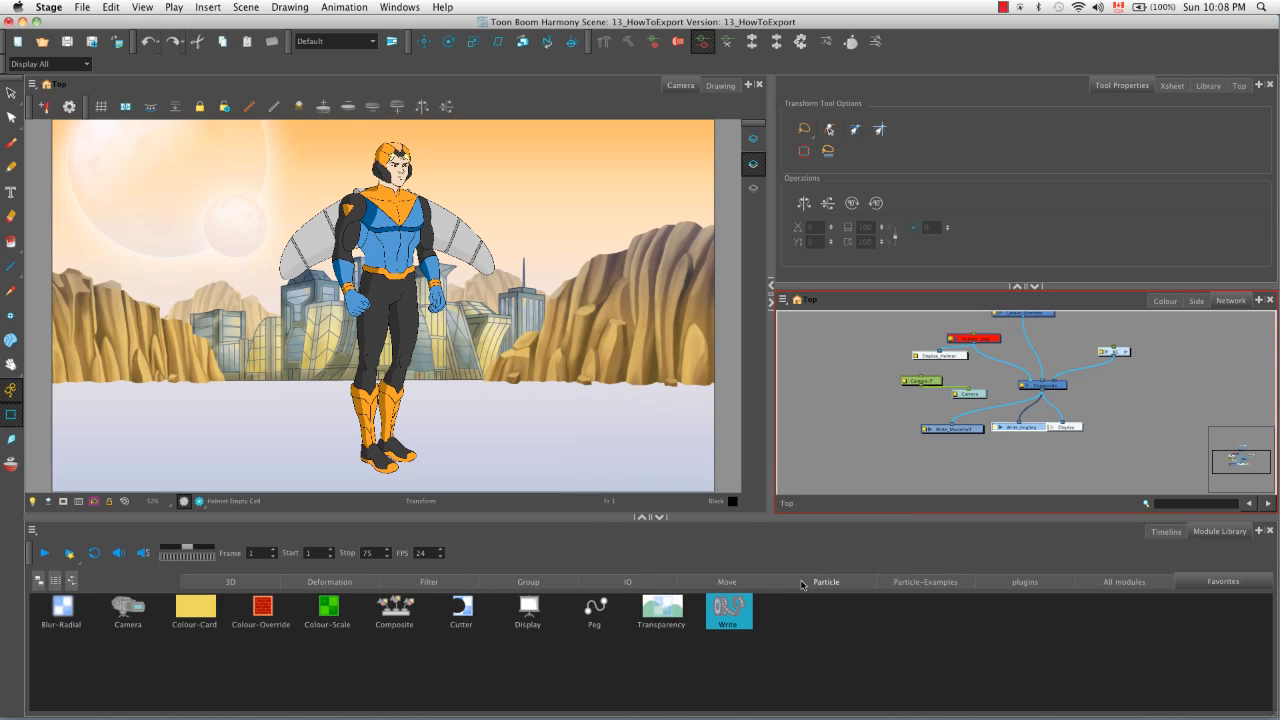
{"action": "left_click_drag", "start_coordinate": [1084, 430], "coordinate": [1097, 432]}
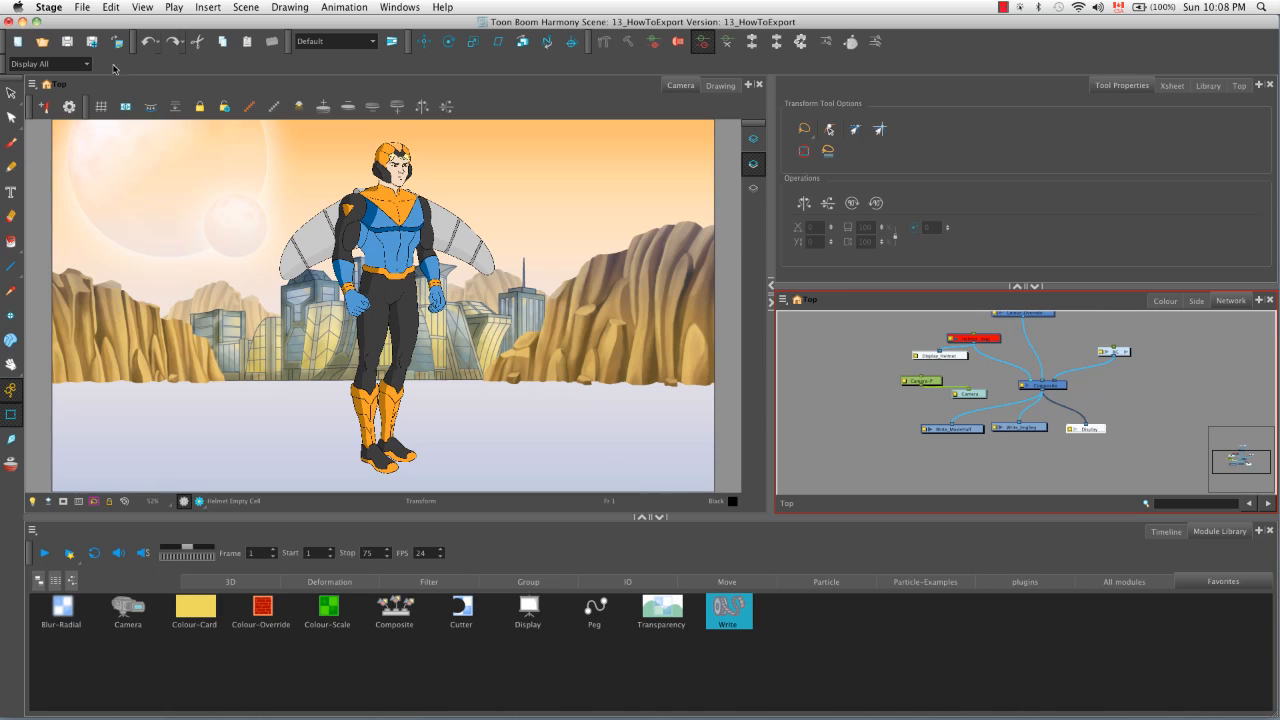
Export the scene with Render Network, rendering all frames.
{"action": "left_click", "coordinate": [81, 8]}
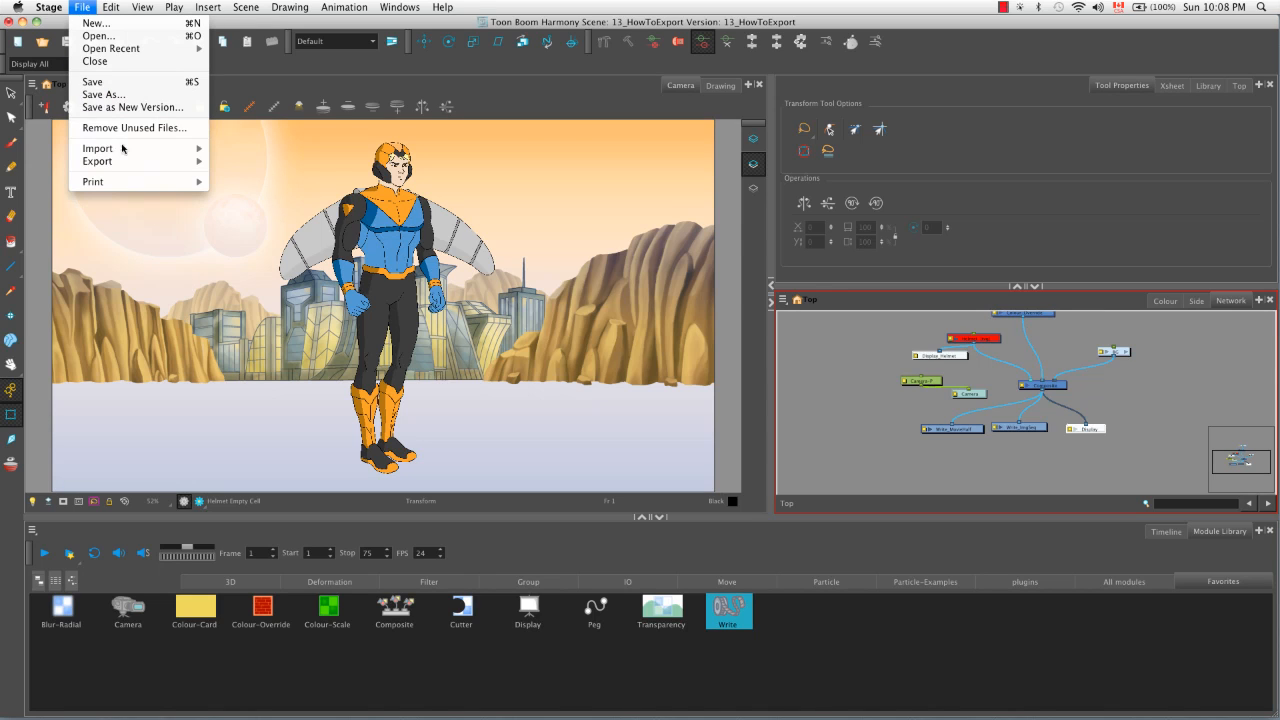
{"action": "mouse_move", "coordinate": [135, 161]}
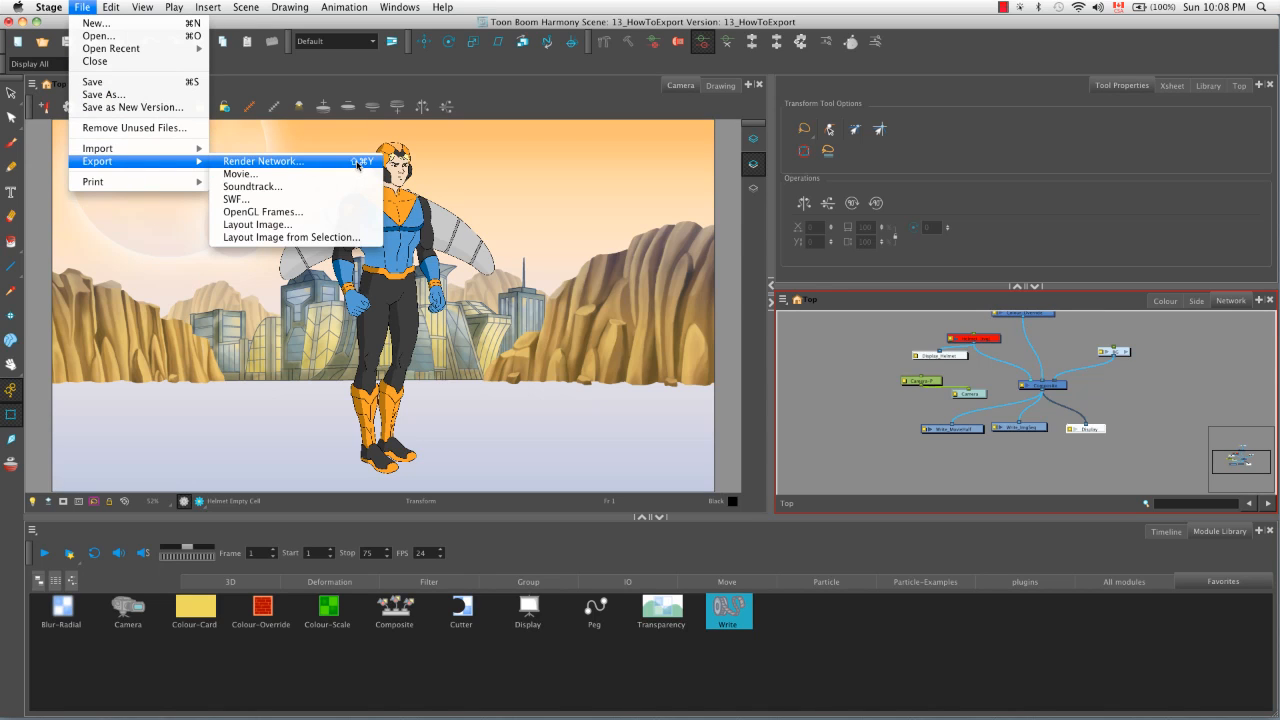
{"action": "left_click", "coordinate": [334, 162]}
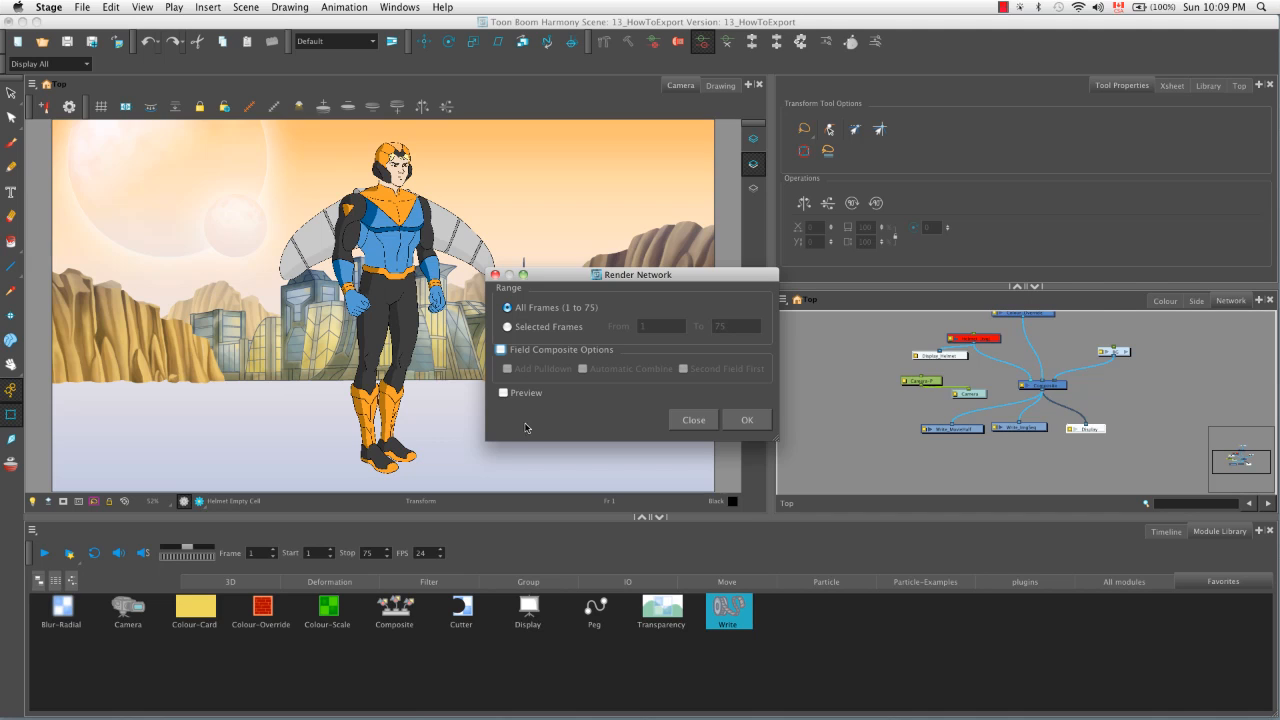
{"action": "left_click", "coordinate": [748, 421]}
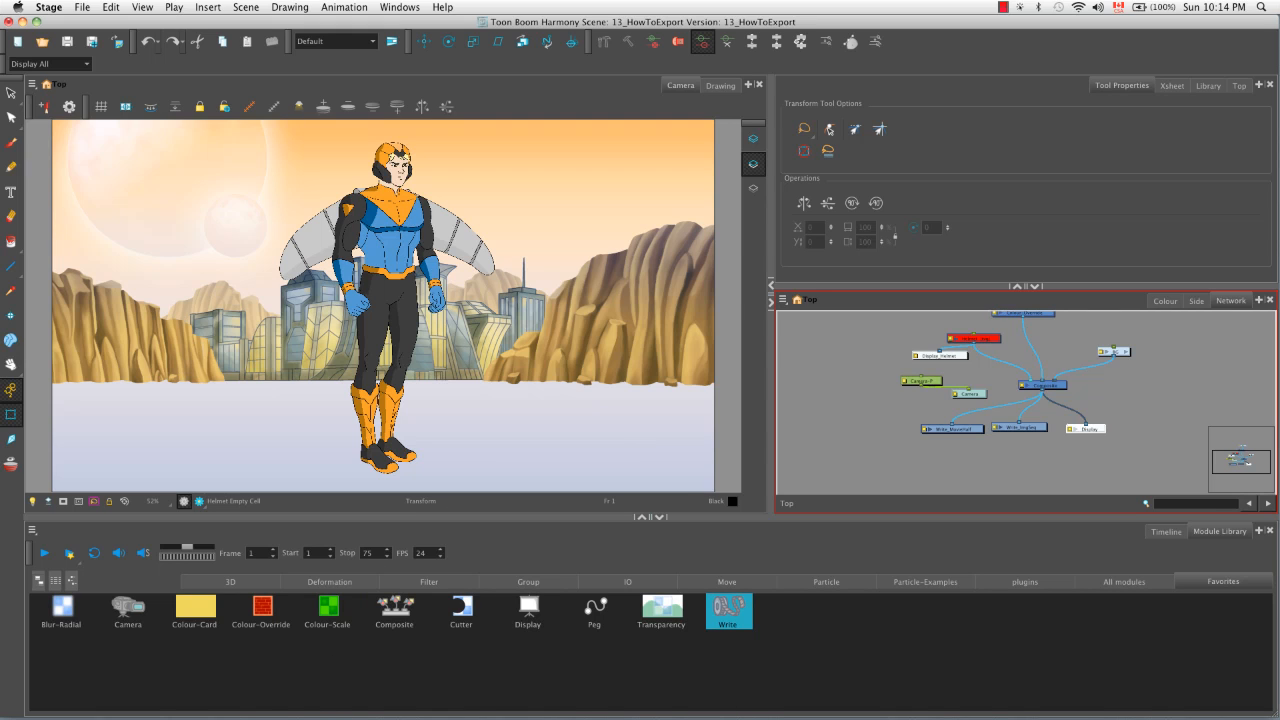
Switch to Finder and open the frames folder of the 13_HowToExport scene under HAR Quick Start Videos, HAR scenes.
{"action": "left_click", "coordinate": [186, 688]}
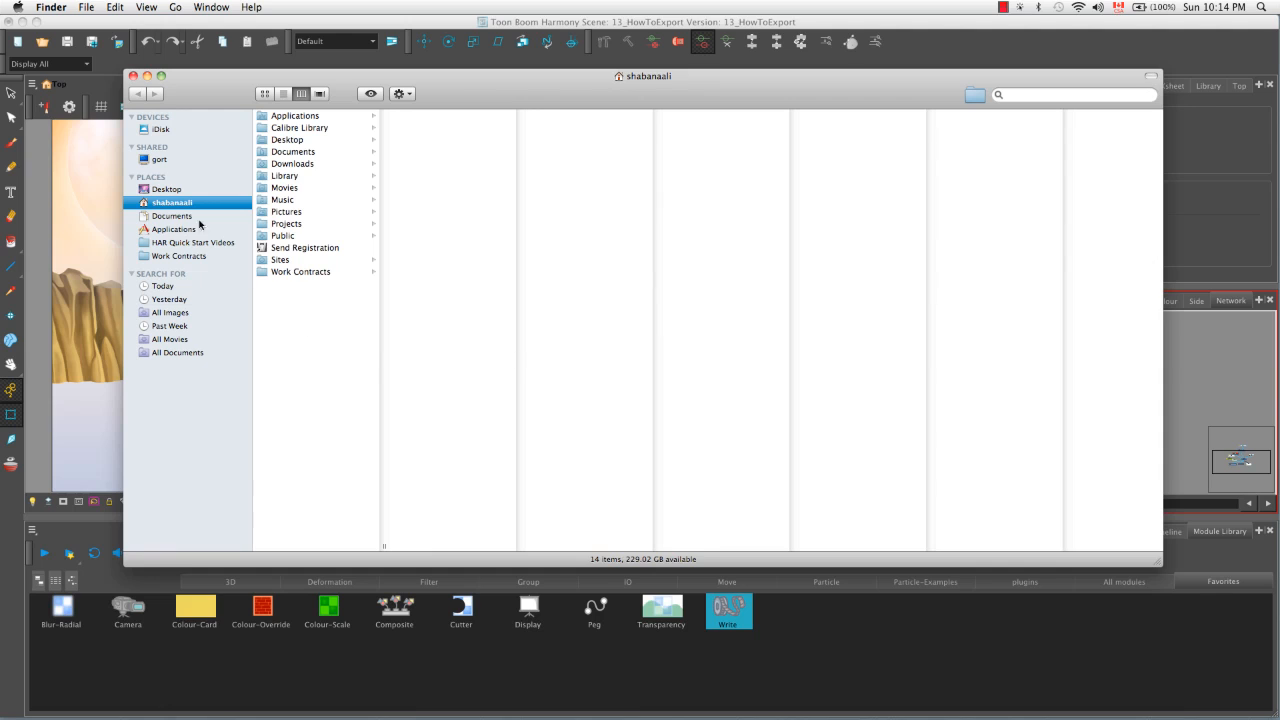
{"action": "left_click", "coordinate": [180, 243]}
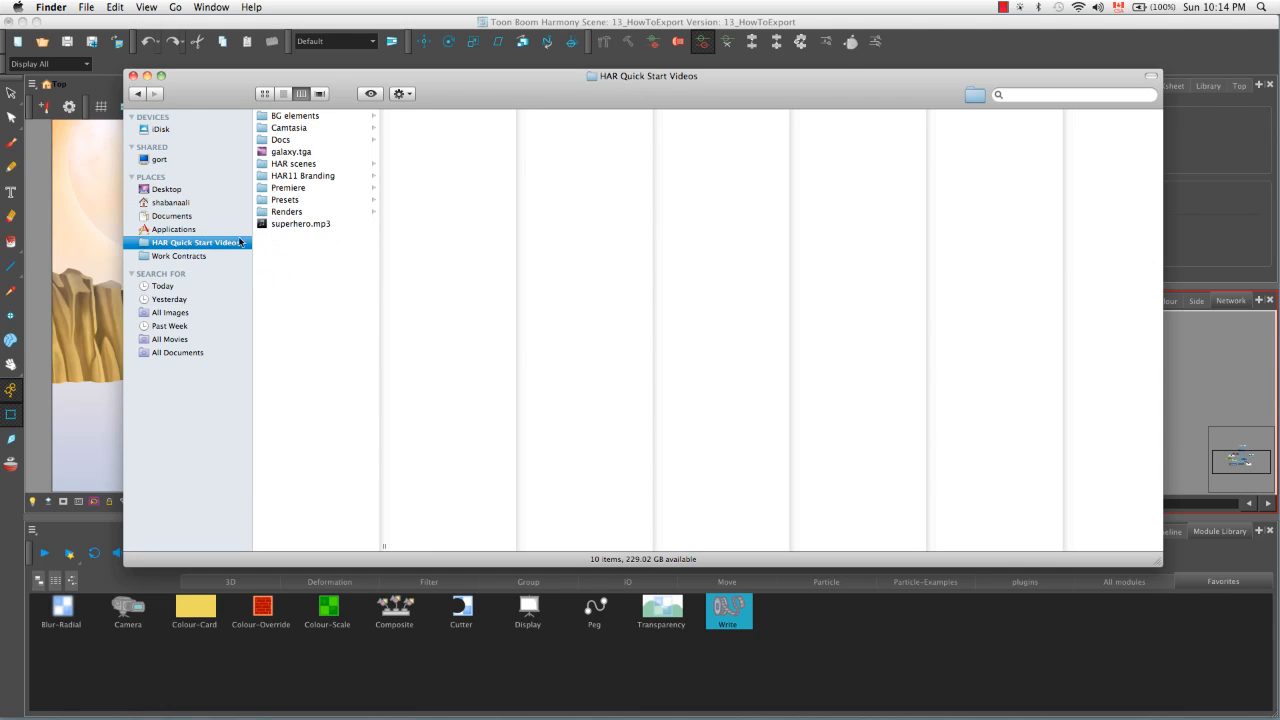
{"action": "left_click", "coordinate": [308, 164]}
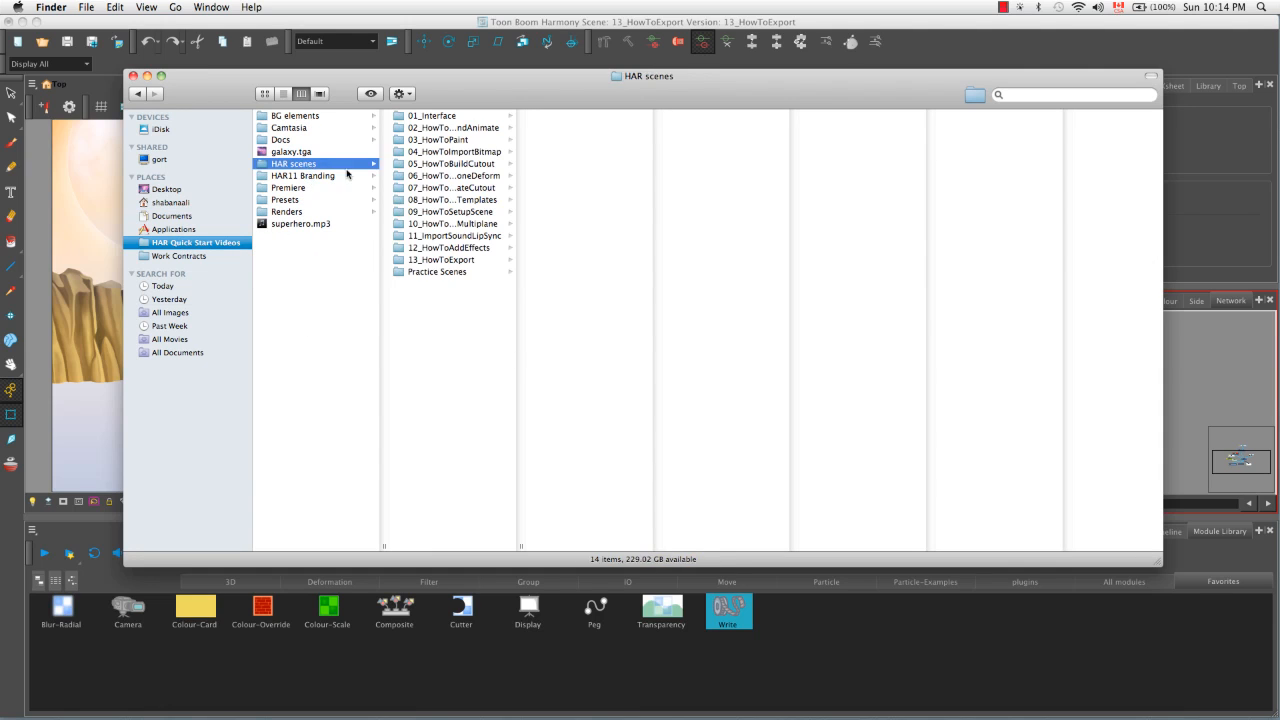
{"action": "left_click", "coordinate": [416, 262]}
{"action": "left_click", "coordinate": [557, 429]}
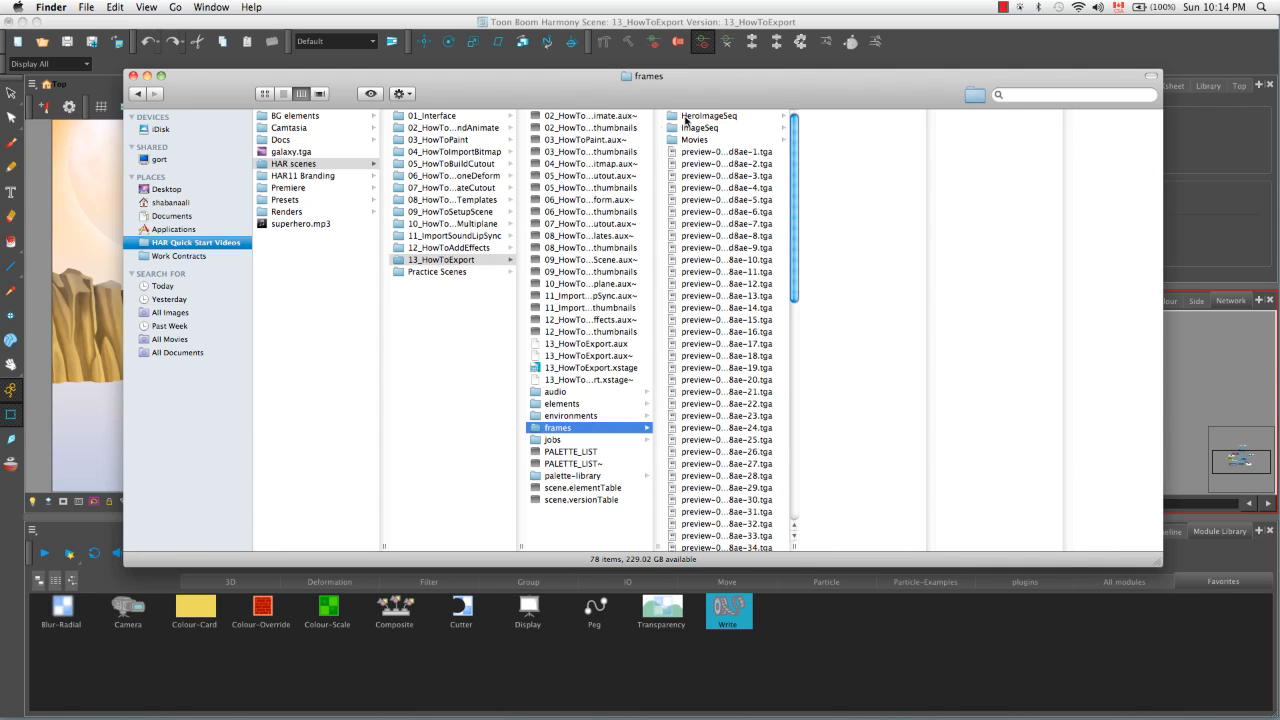
Examine the rendered PNG frames in the HeroImageSeq folder, previewing images from the end and the start of the sequence.
{"action": "left_click", "coordinate": [697, 118]}
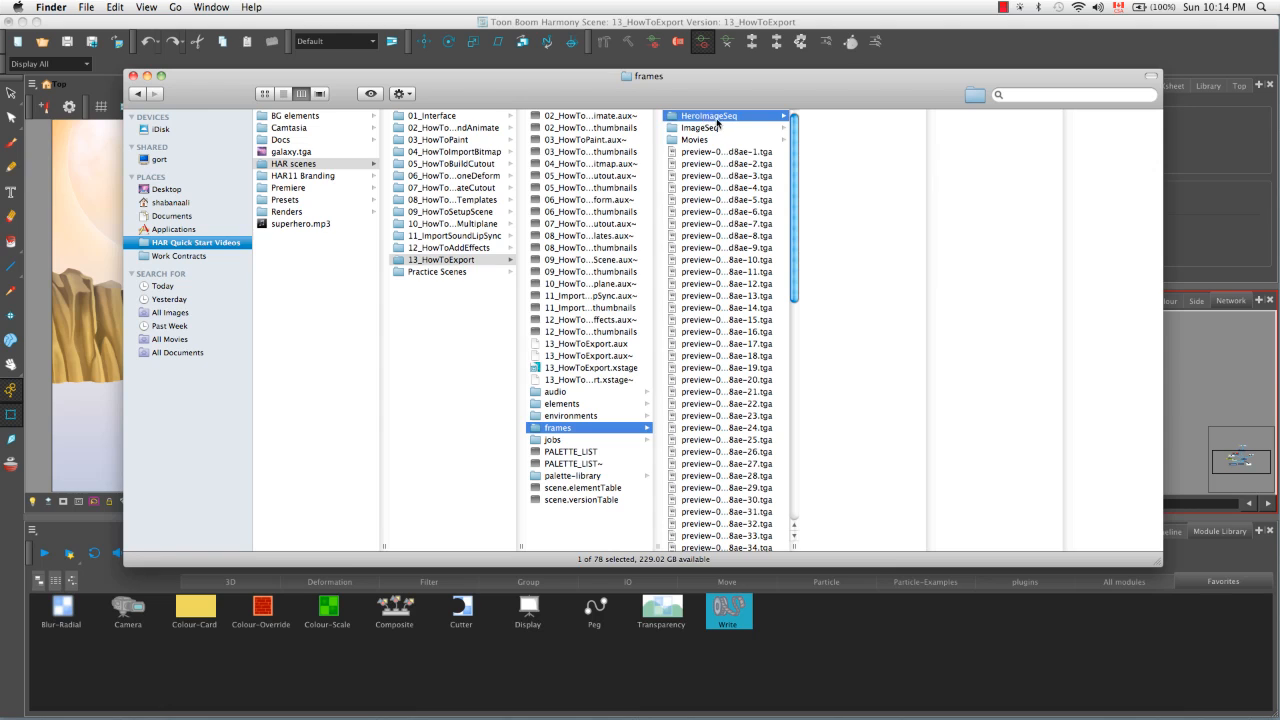
{"action": "scroll", "coordinate": [912, 145], "scroll_direction": "down", "scroll_amount": 10}
{"action": "left_click", "coordinate": [860, 545]}
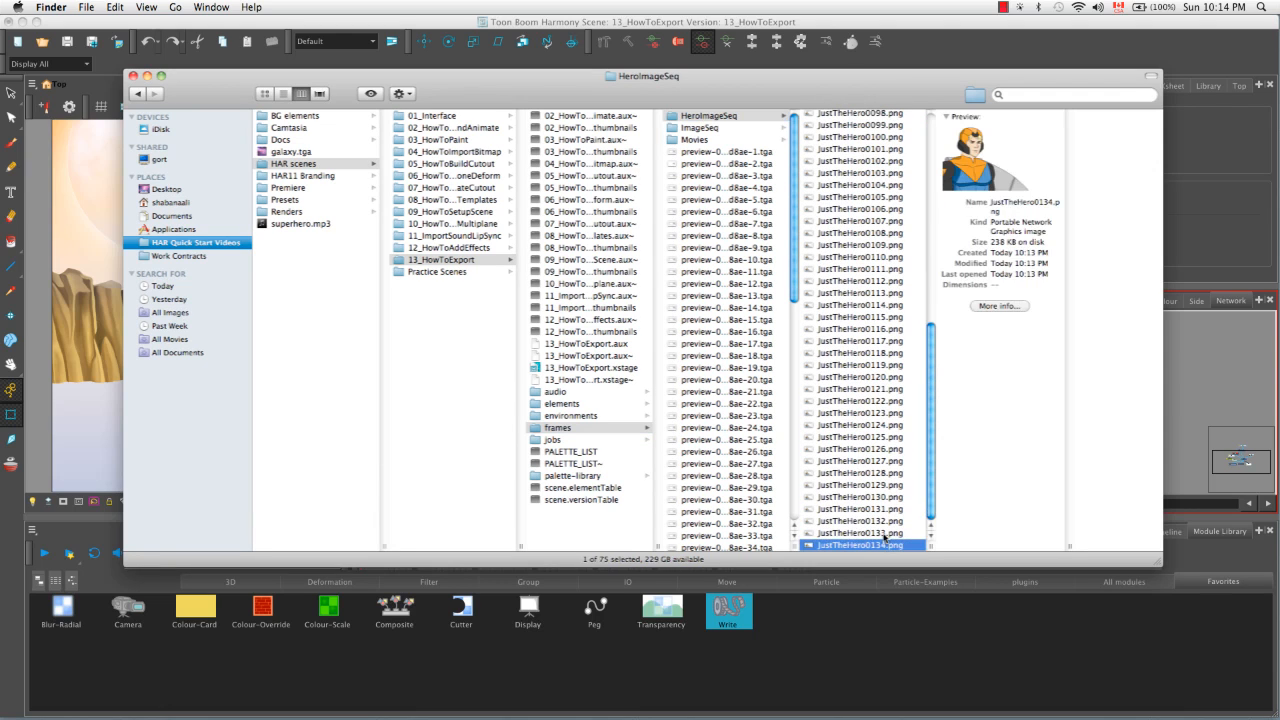
{"action": "left_click", "coordinate": [884, 533]}
{"action": "left_click", "coordinate": [883, 521]}
{"action": "left_click", "coordinate": [881, 509]}
{"action": "left_click", "coordinate": [880, 497]}
{"action": "left_click", "coordinate": [880, 485]}
{"action": "left_click", "coordinate": [880, 473]}
{"action": "left_click", "coordinate": [885, 461]}
{"action": "left_click_drag", "start_coordinate": [926, 453], "coordinate": [930, 240]}
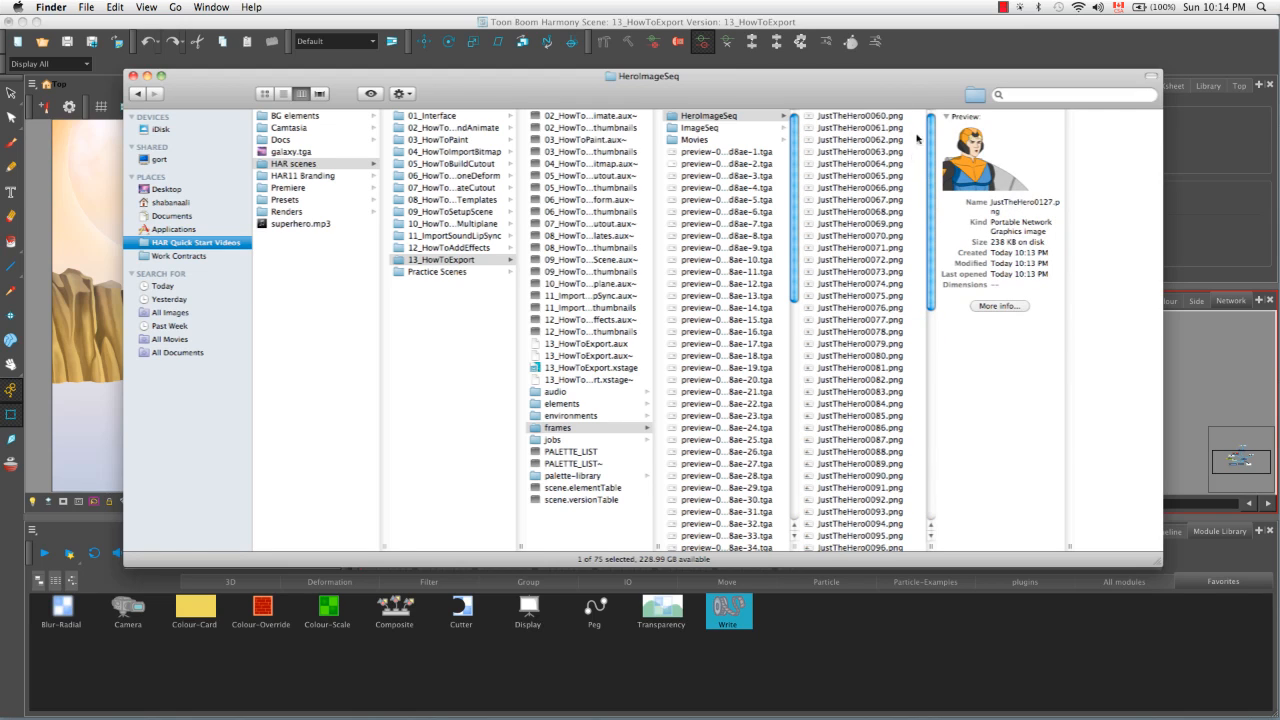
{"action": "left_click", "coordinate": [869, 117]}
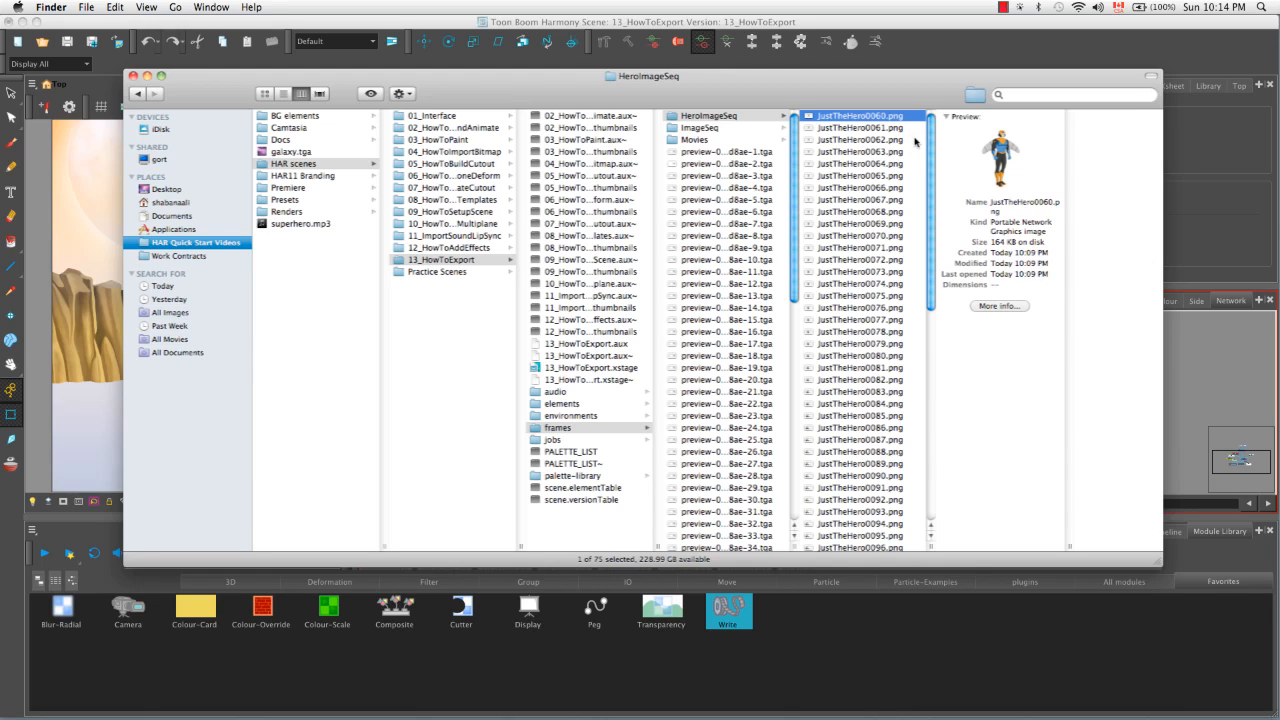
Look through the numbering of the rendered JPG frames in the ImageSeq folder and open the Movies folder.
{"action": "left_click", "coordinate": [719, 129]}
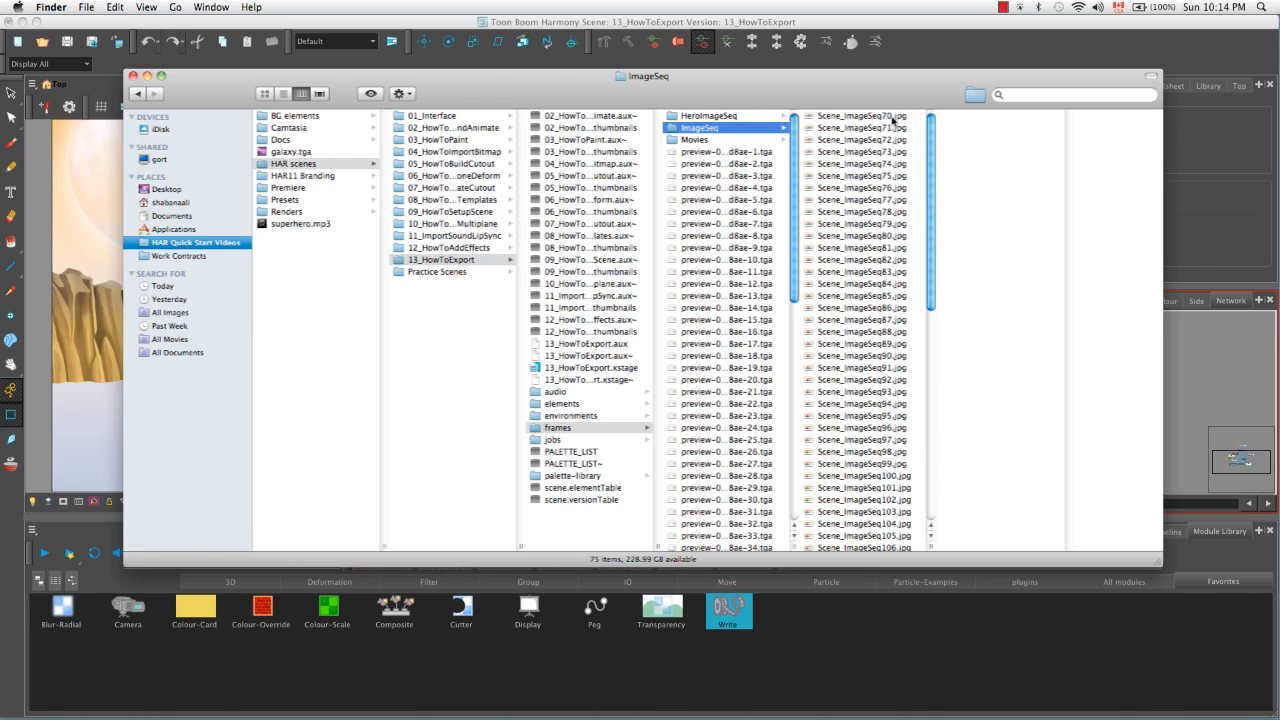
{"action": "left_click_drag", "start_coordinate": [932, 148], "coordinate": [935, 425]}
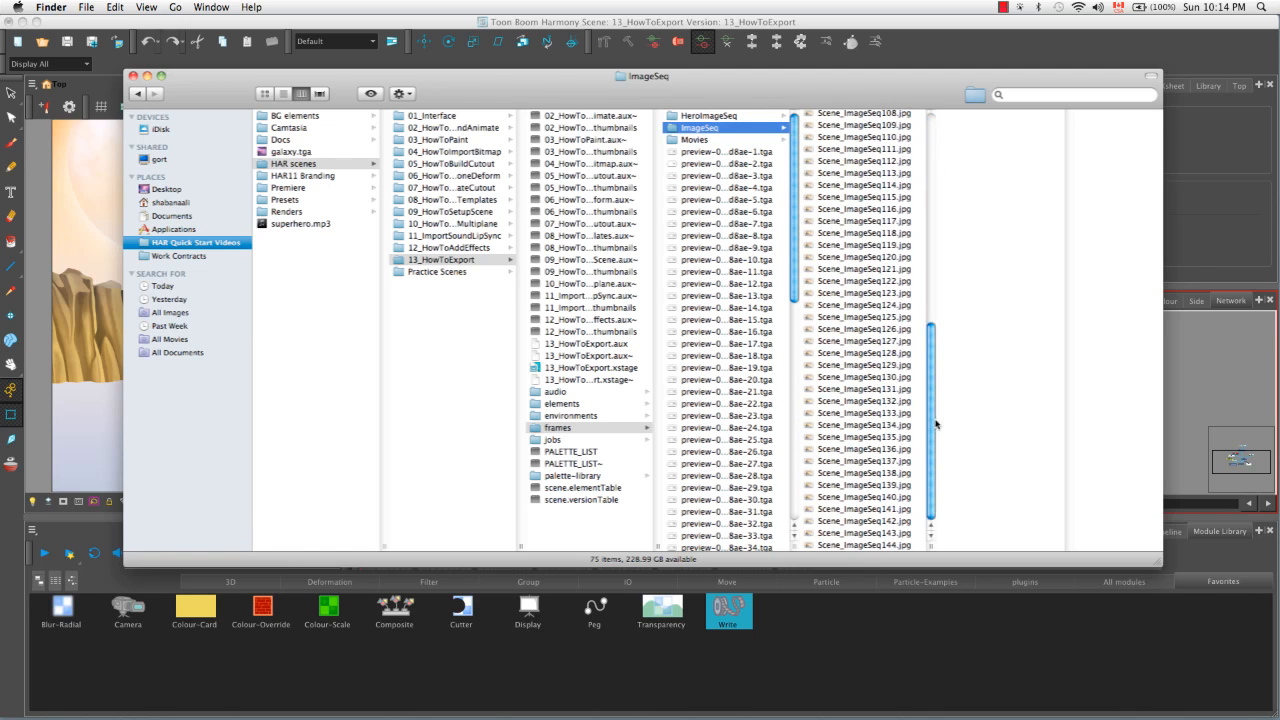
{"action": "left_click_drag", "start_coordinate": [931, 508], "coordinate": [924, 166]}
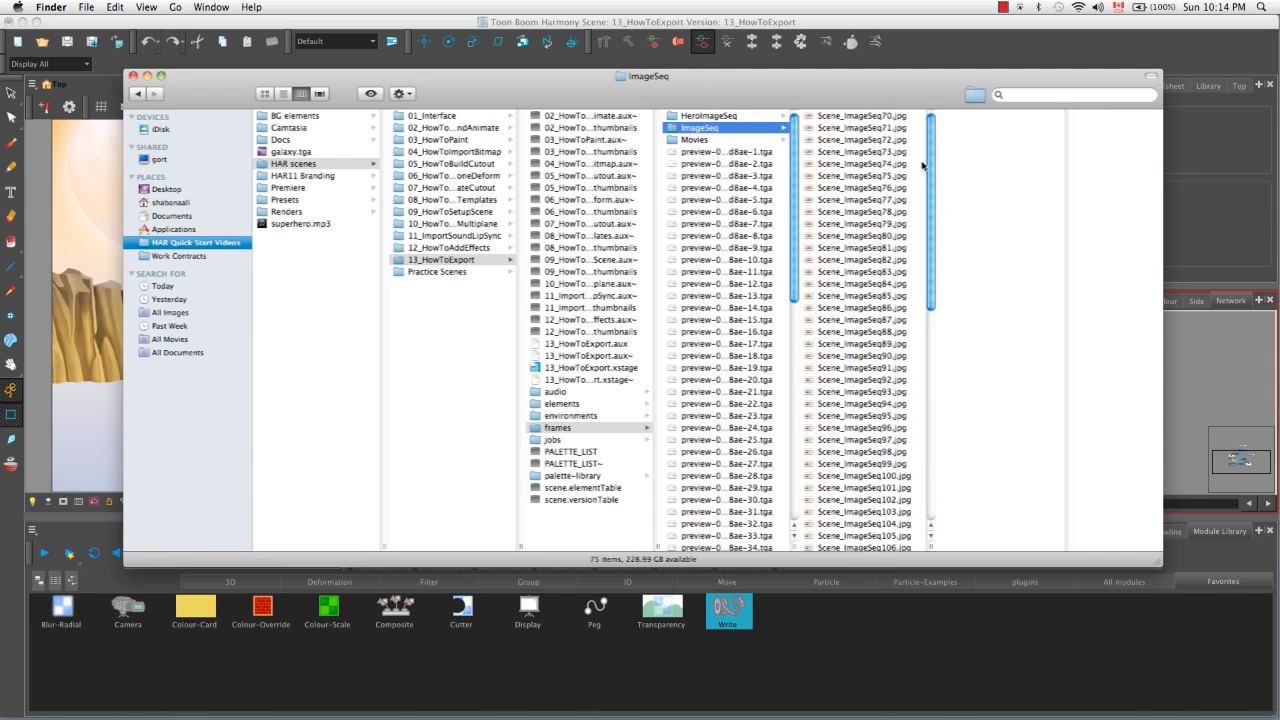
{"action": "left_click", "coordinate": [700, 142]}
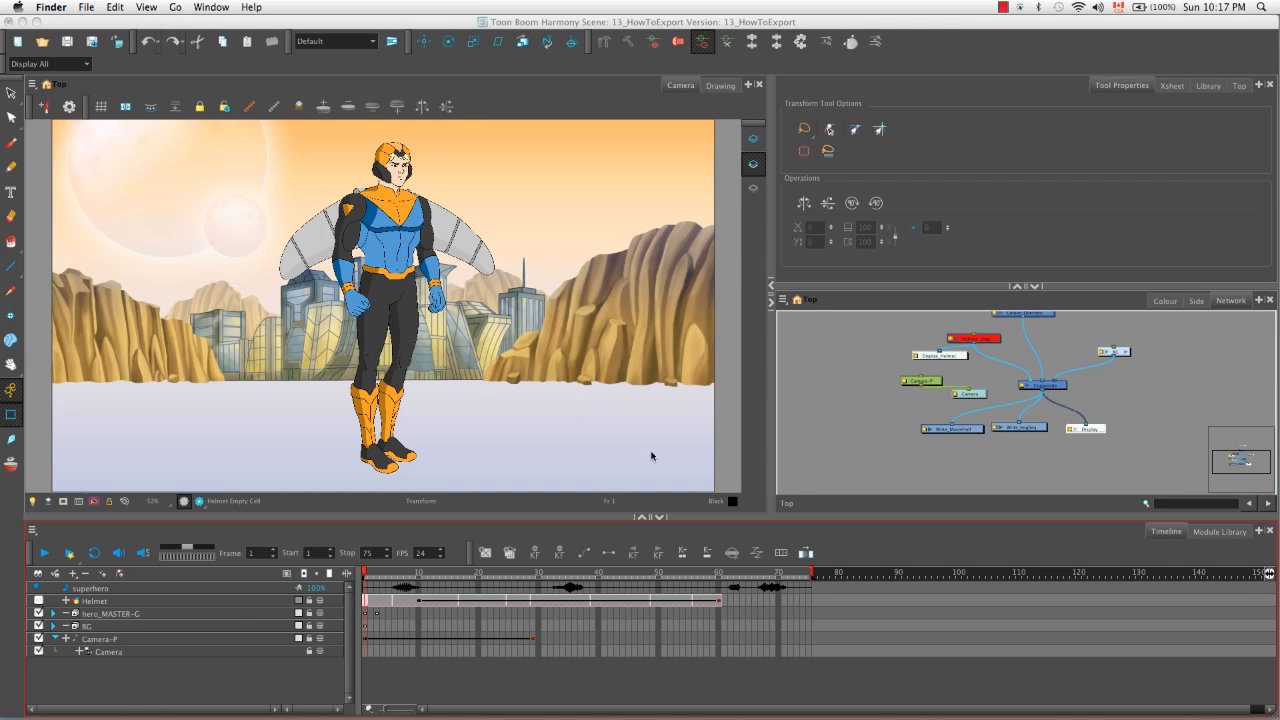
Look through the full list of available modules in the Module Library and view the program's help options.
{"action": "left_click", "coordinate": [1036, 472]}
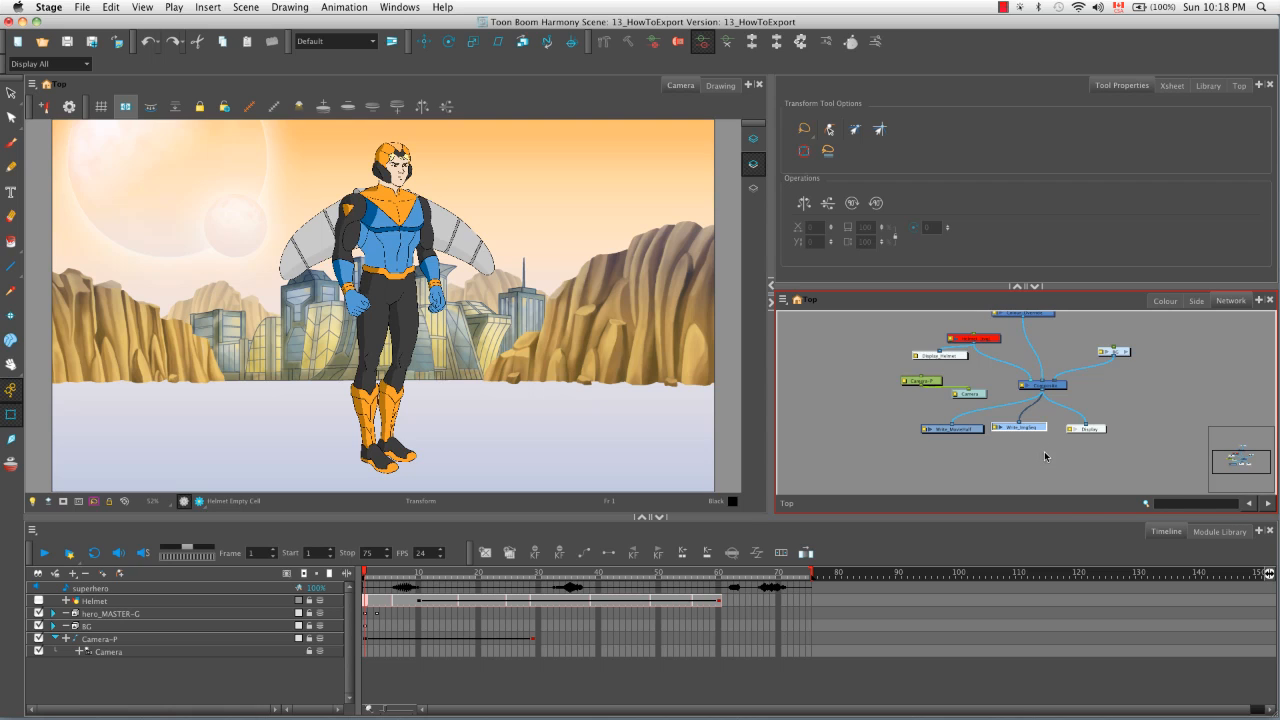
{"action": "left_click", "coordinate": [1212, 533]}
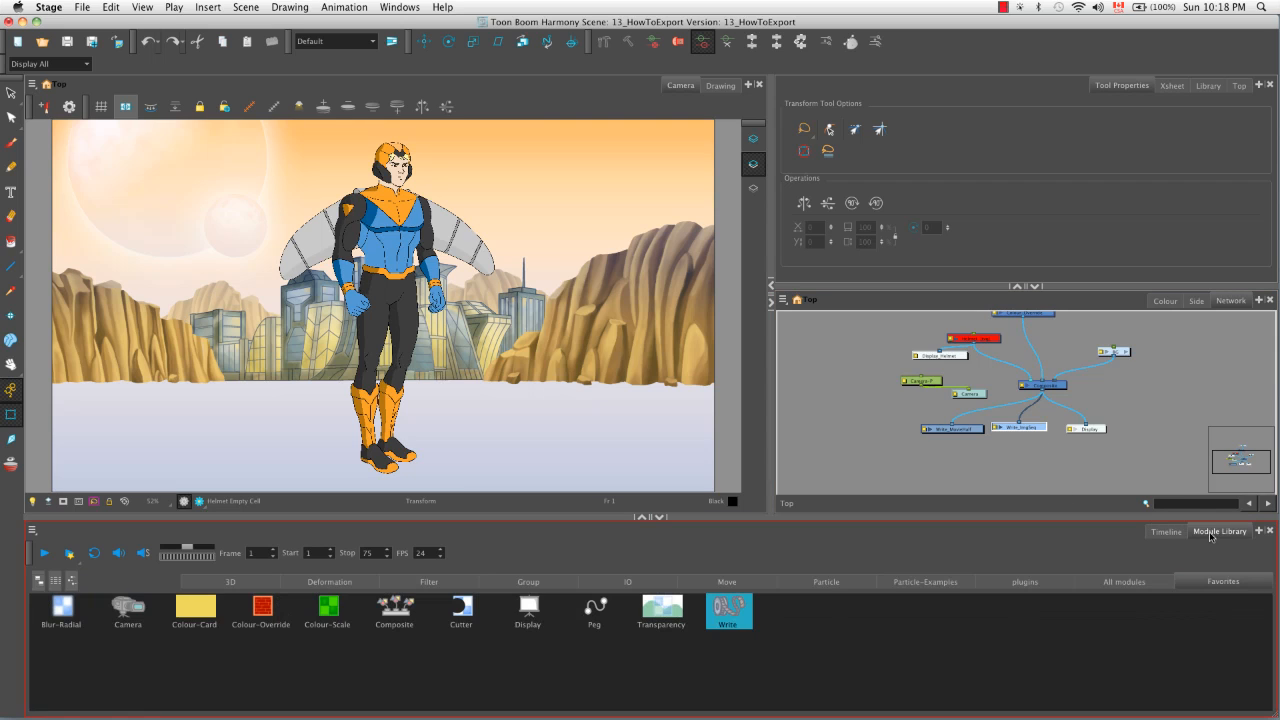
{"action": "left_click", "coordinate": [1146, 584]}
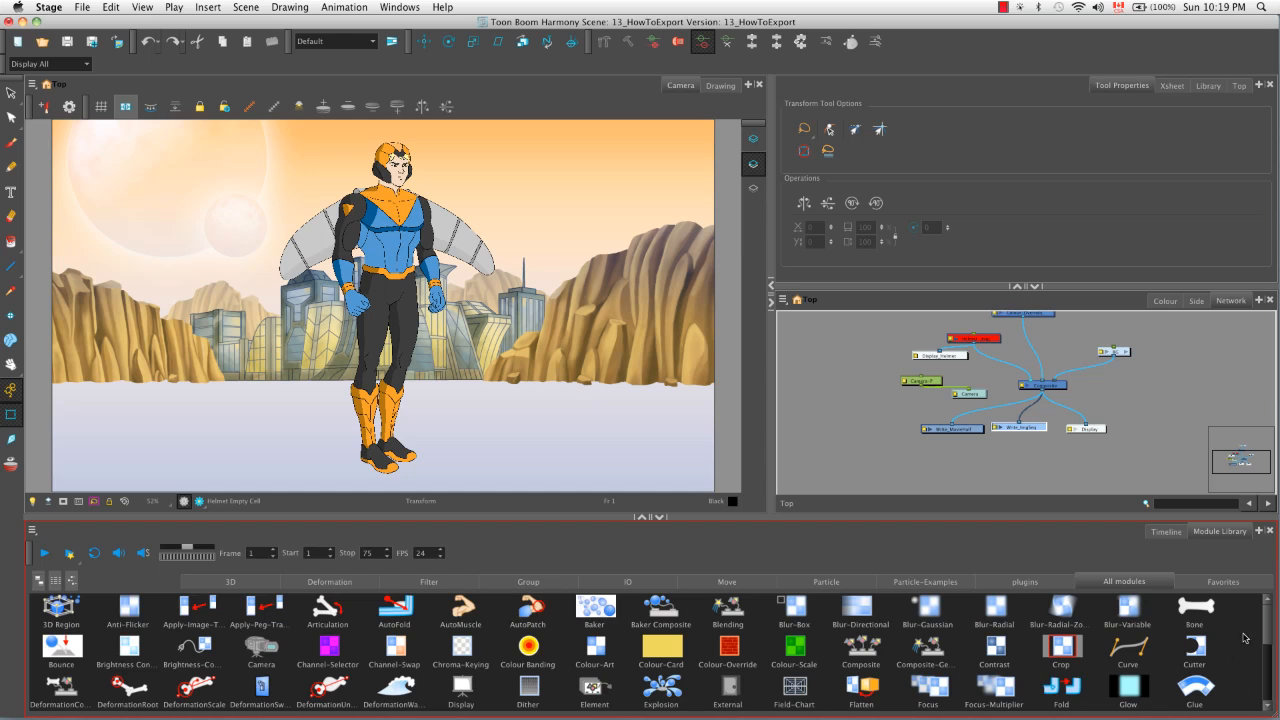
{"action": "scroll", "coordinate": [1266, 632], "scroll_direction": "down", "scroll_amount": 1}
{"action": "left_click_drag", "start_coordinate": [1266, 632], "coordinate": [1266, 642]}
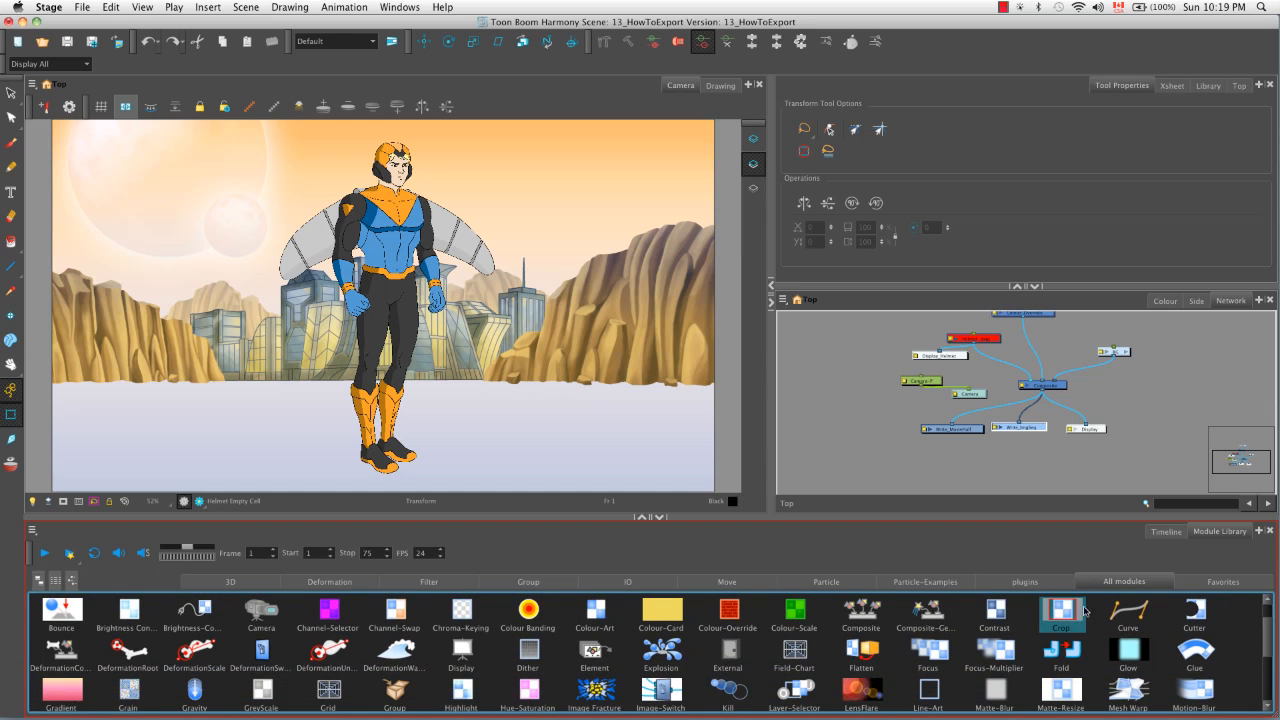
{"action": "left_click_drag", "start_coordinate": [1266, 642], "coordinate": [1265, 644]}
{"action": "scroll", "coordinate": [1257, 670], "scroll_direction": "down", "scroll_amount": 5}
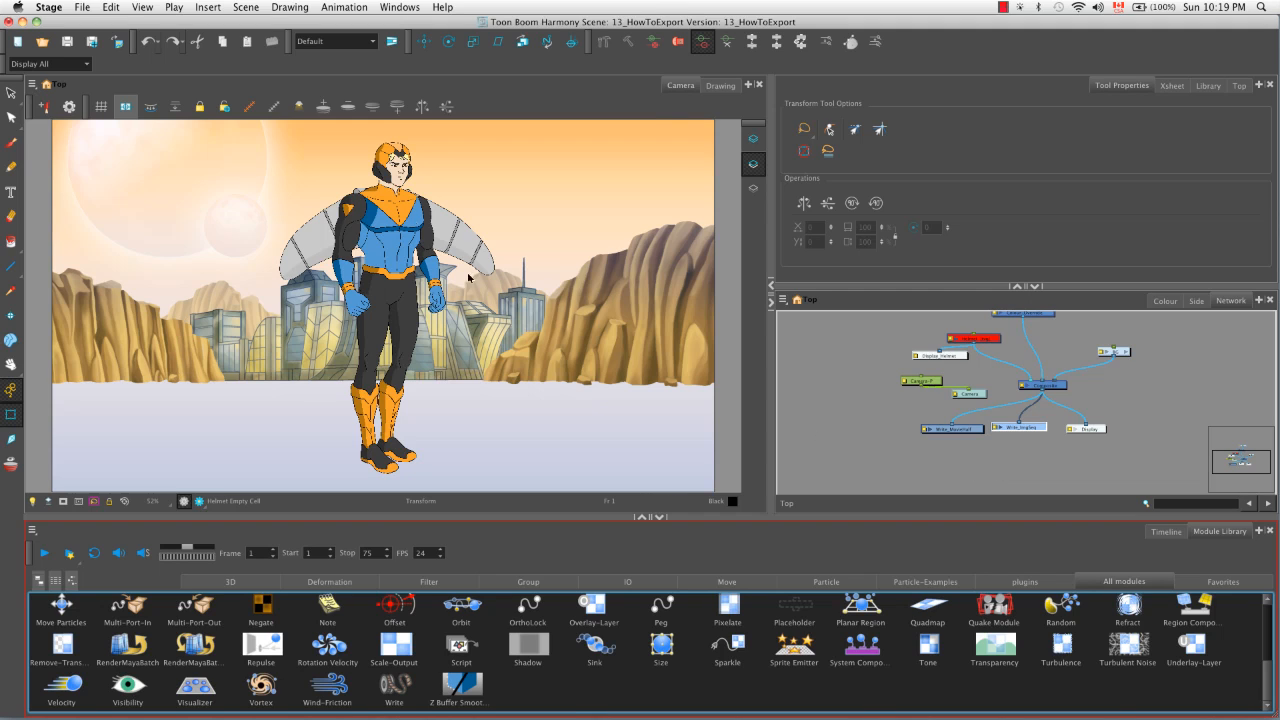
{"action": "left_click", "coordinate": [442, 7]}
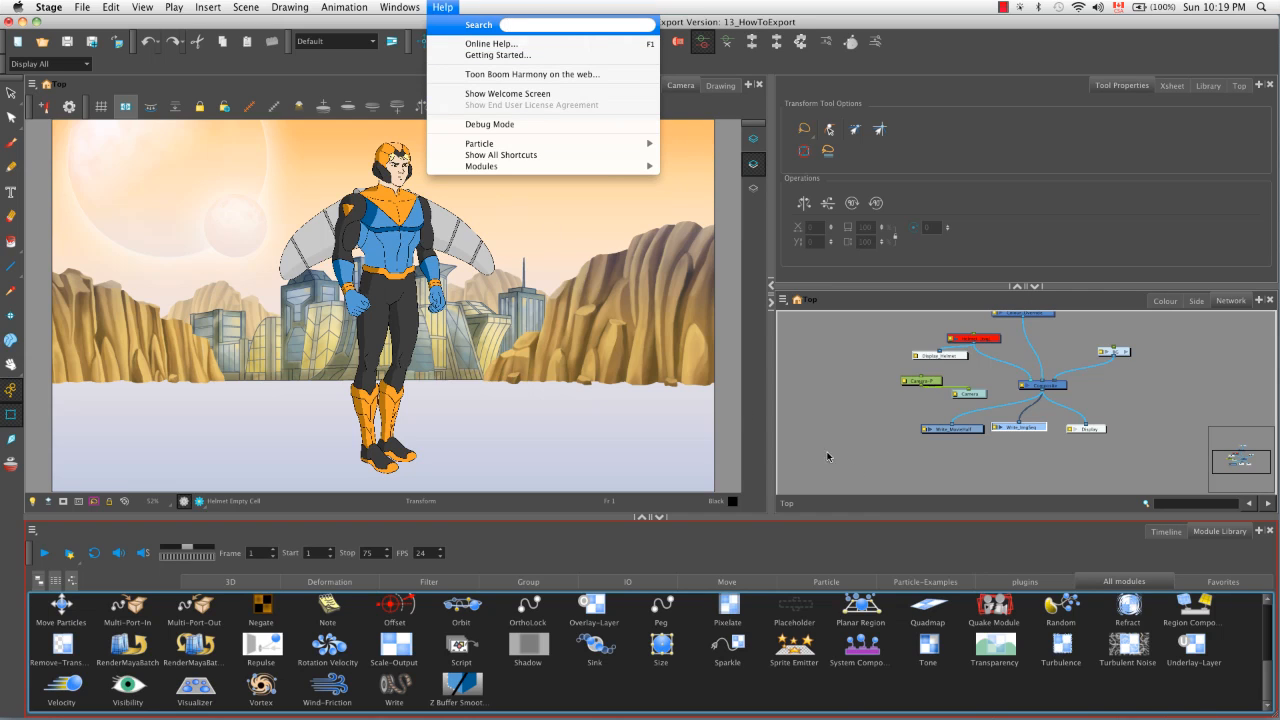
{"action": "left_click", "coordinate": [882, 528]}
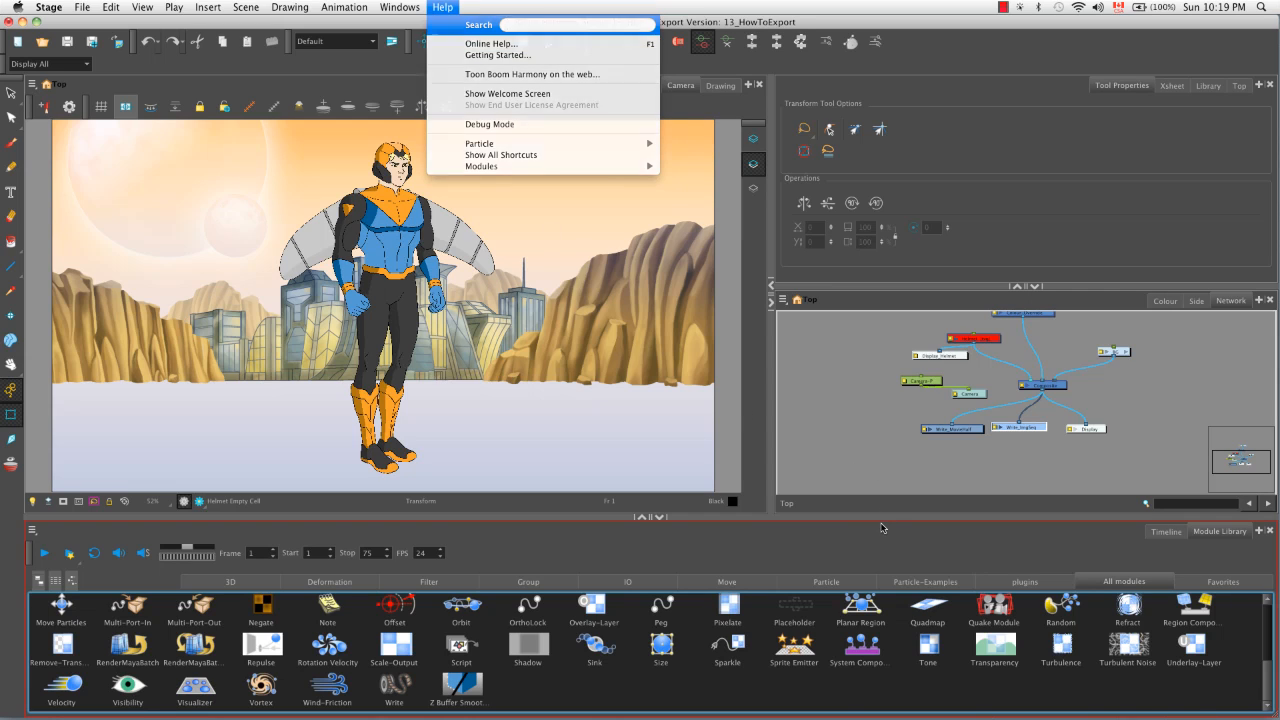